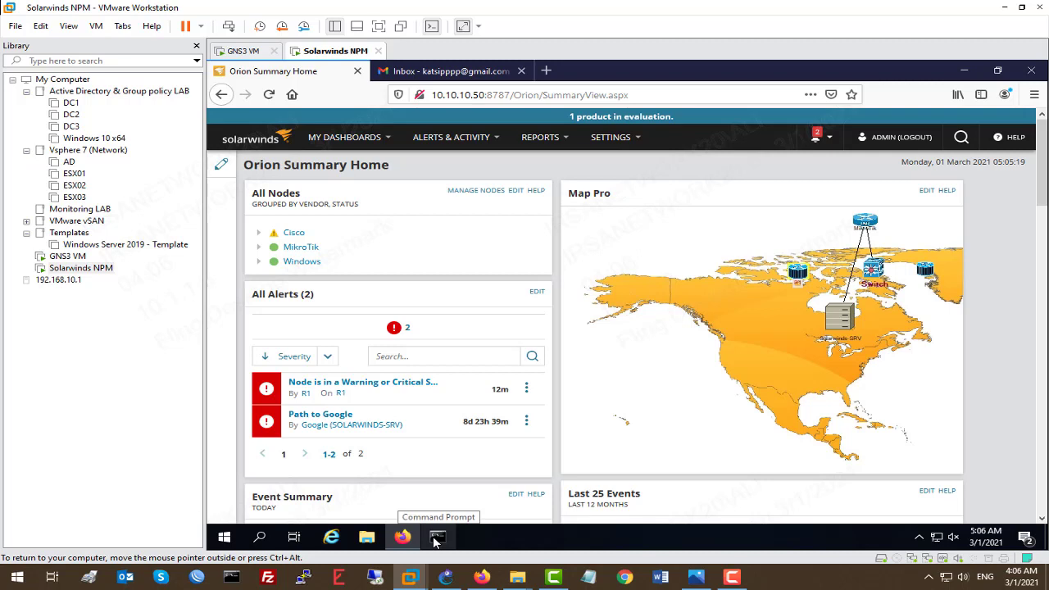
Review the Solarwinds NPM virtual machine's network adapter settings without adding new hardware
right_click(317, 54)
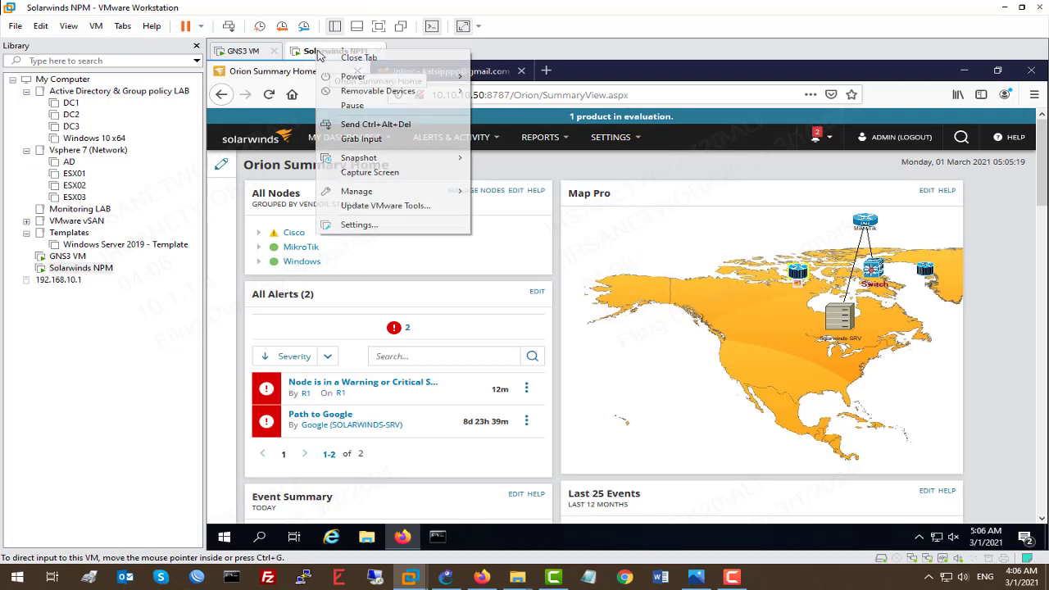
left_click(370, 233)
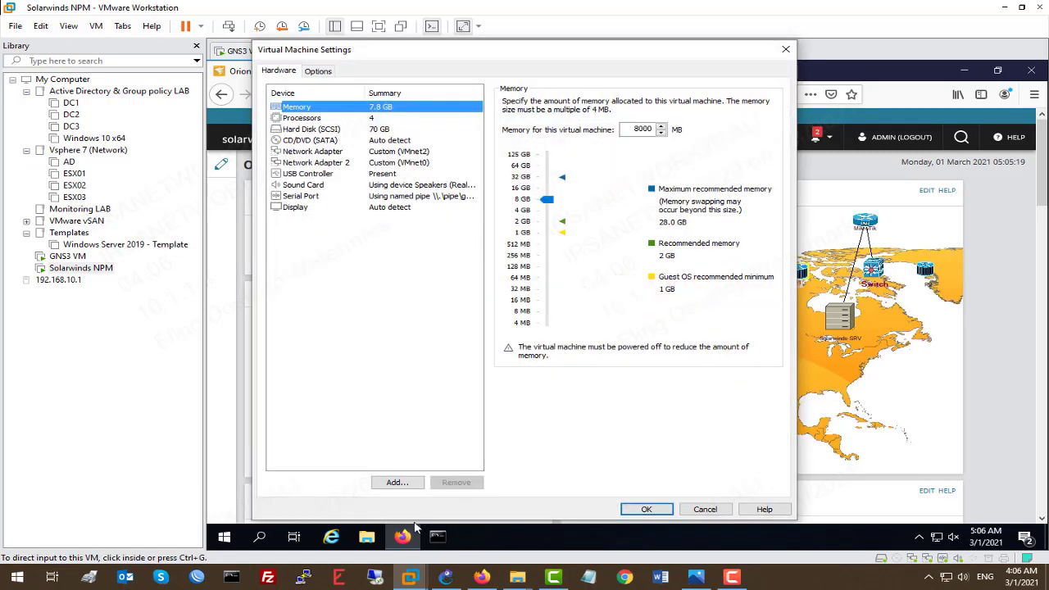
left_click(397, 483)
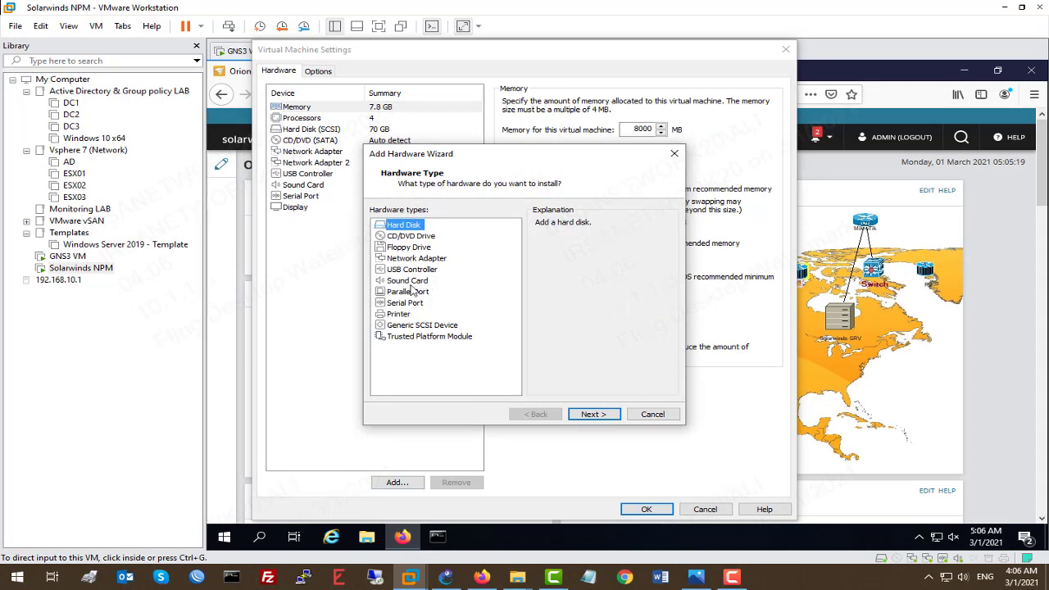
left_click(438, 261)
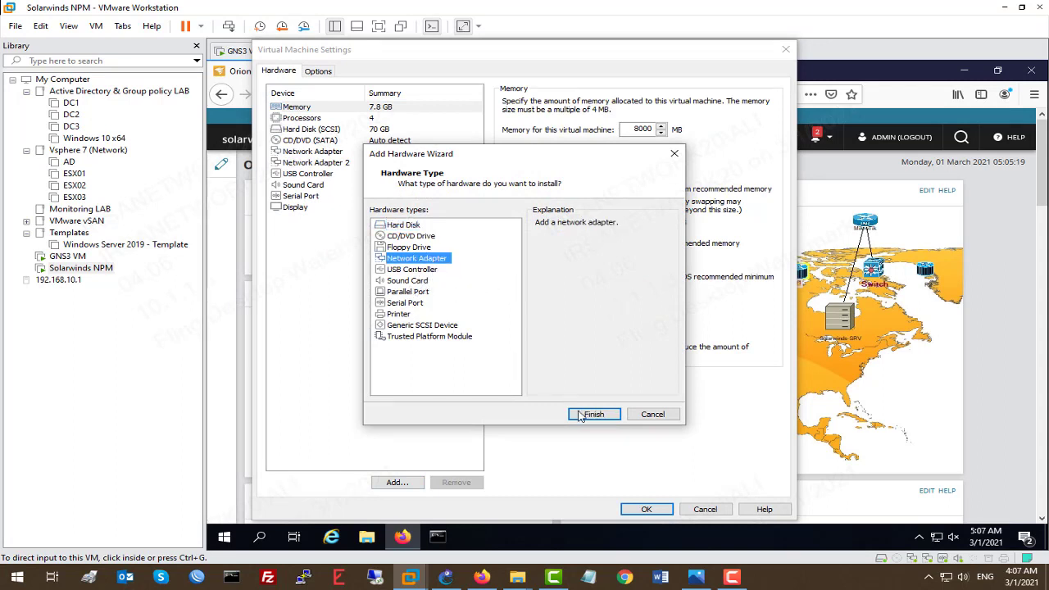
left_click(653, 414)
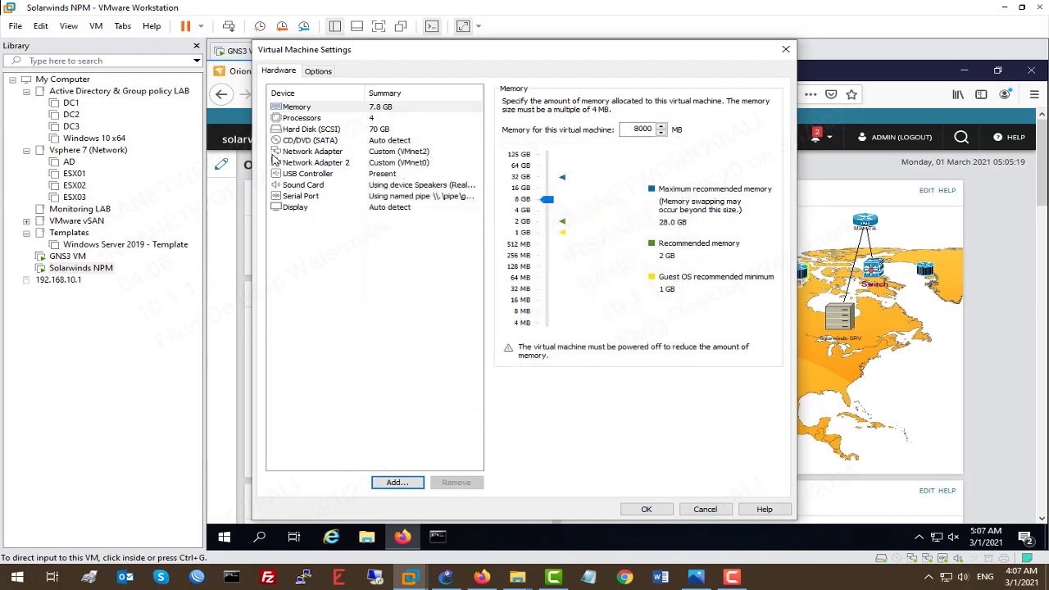
left_click(333, 164)
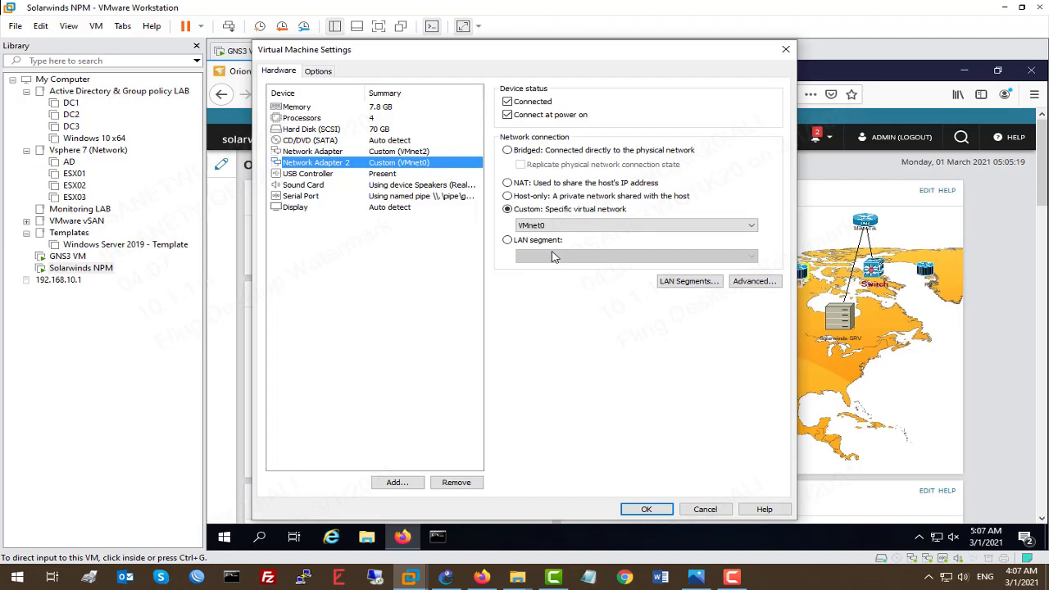
left_click(785, 49)
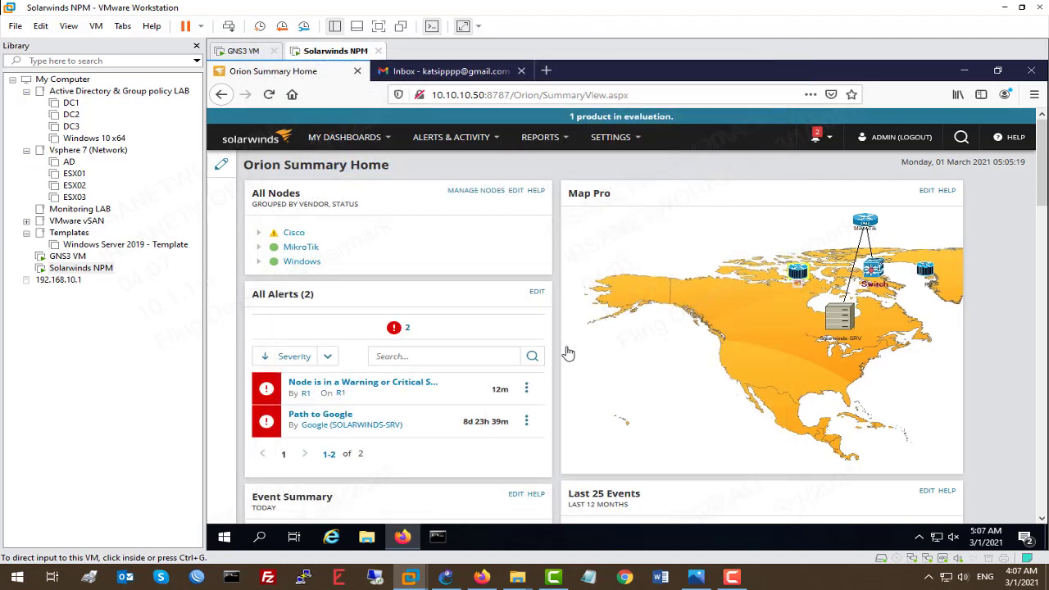
Run ipconfig in the VM to check both adapters' IPv4 addresses, masks and gateway
left_click(438, 537)
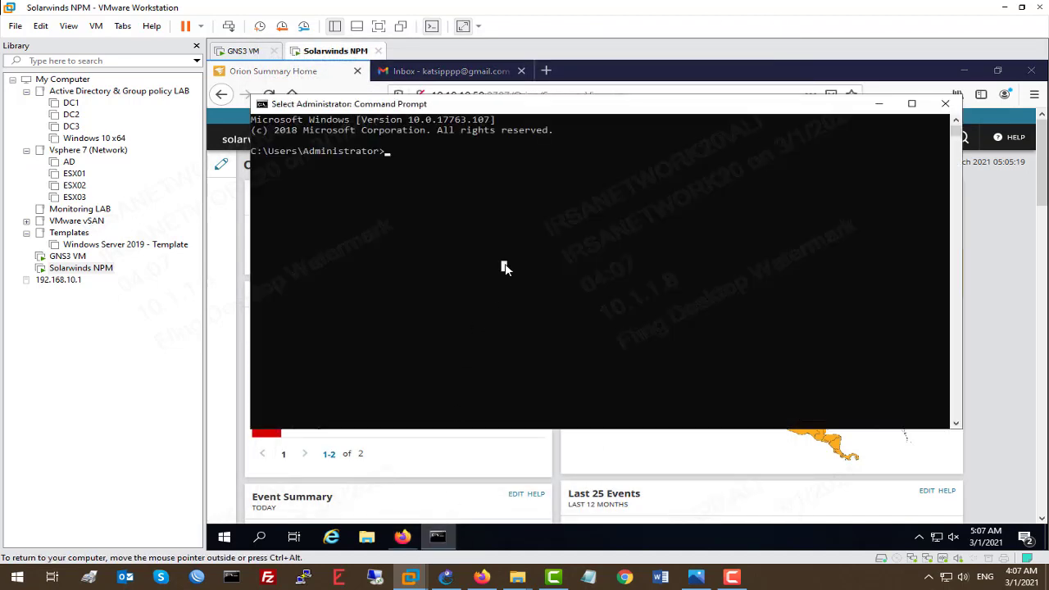
type("ipconf")
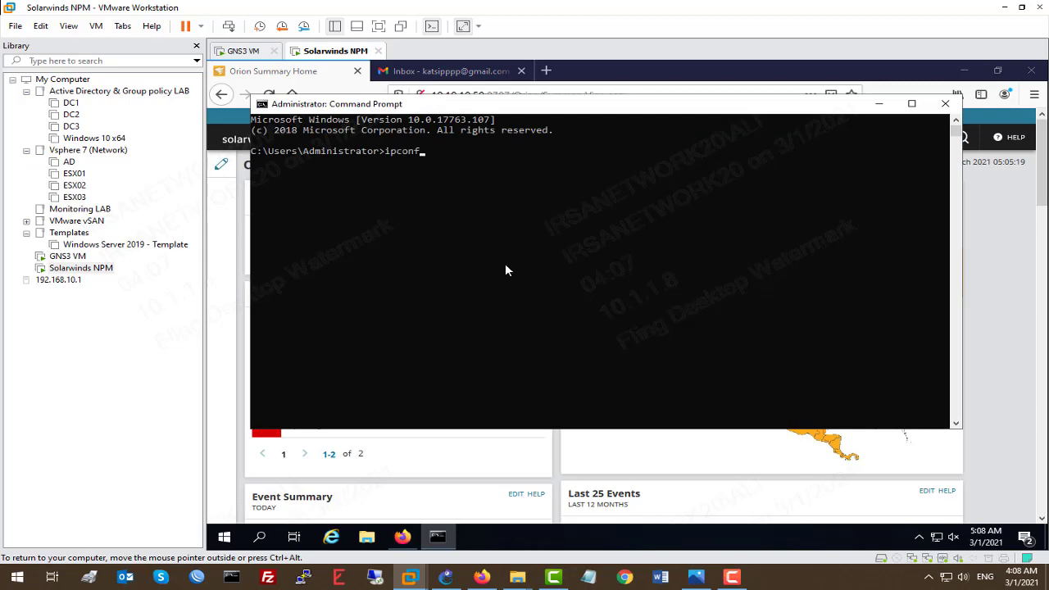
type("ig")
key("Return")
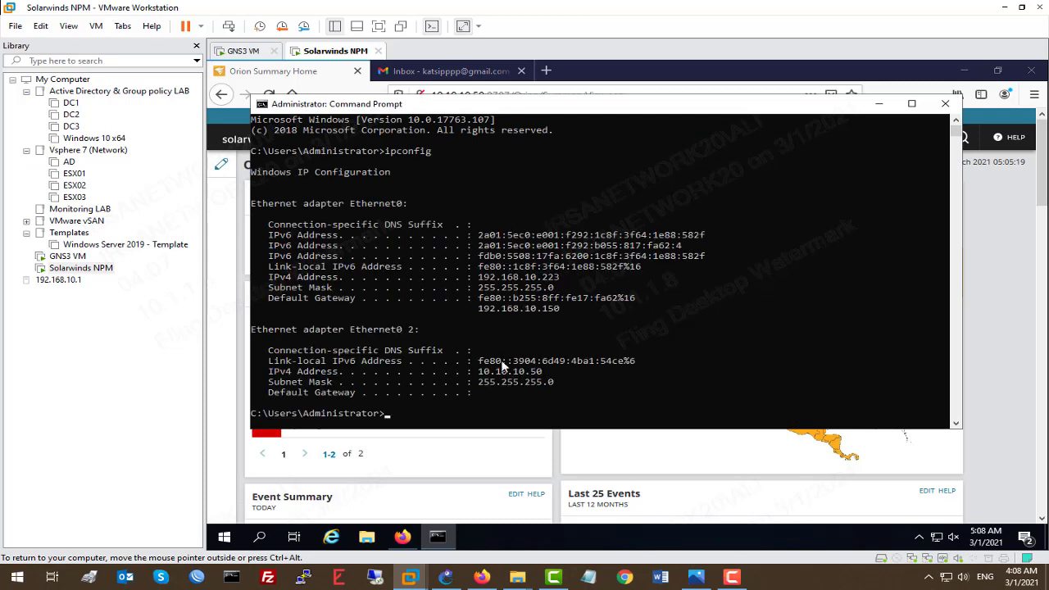
left_click_drag(467, 384, 542, 373)
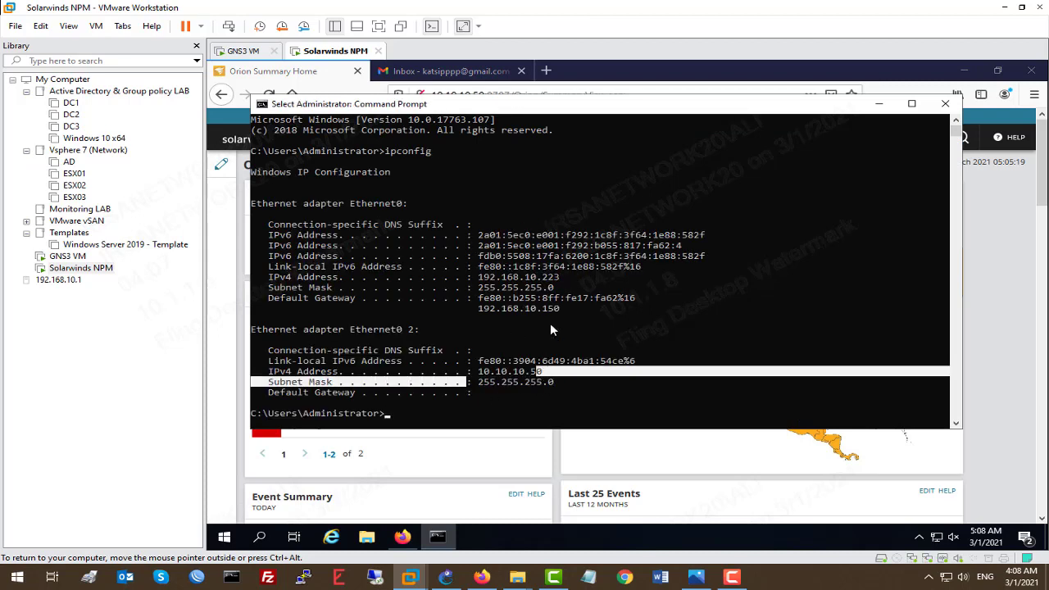
left_click_drag(577, 310, 480, 281)
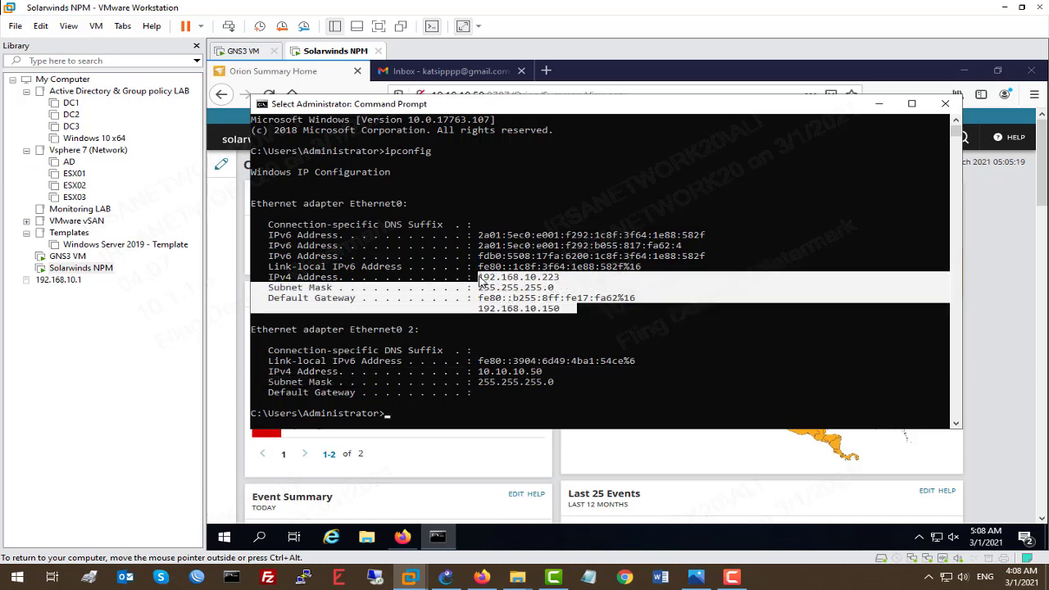
right_click(533, 380)
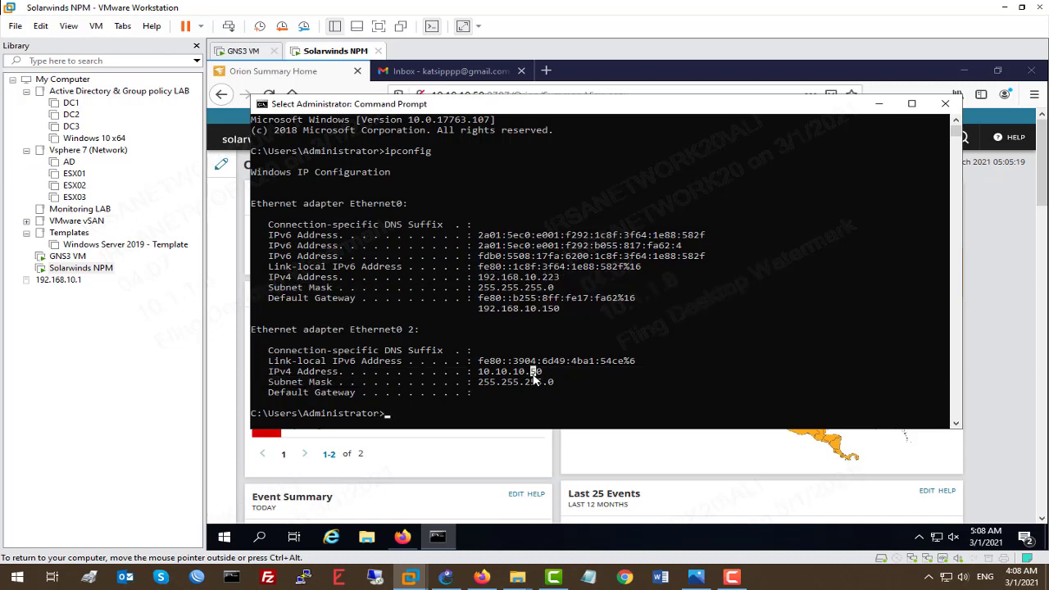
Test connectivity with ping 8.8.8.8 and nslookup google.com, then close the command prompt
type("ping ")
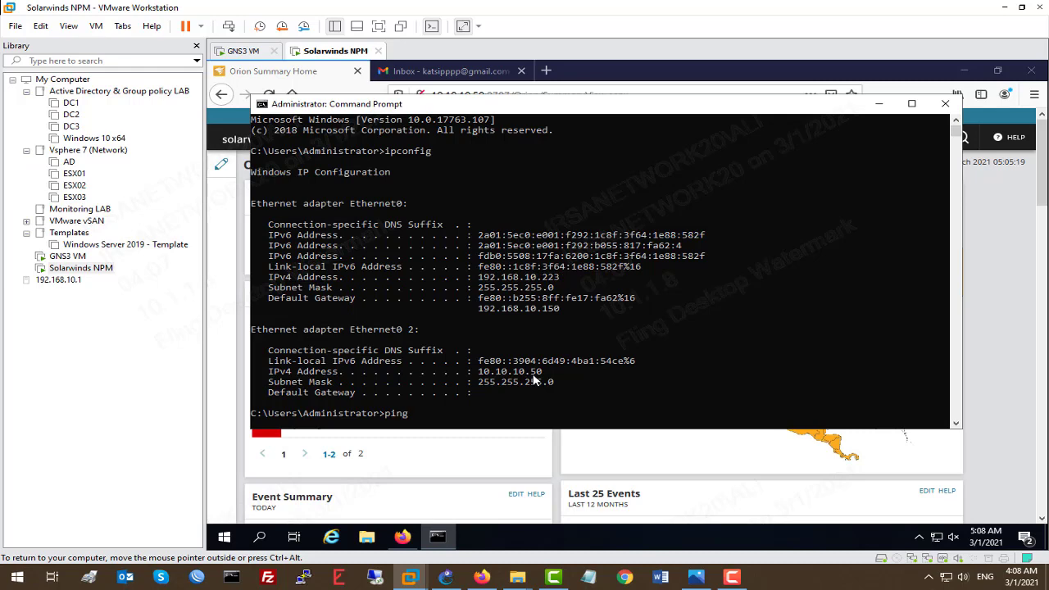
type("8.8.8.8")
key("Return")
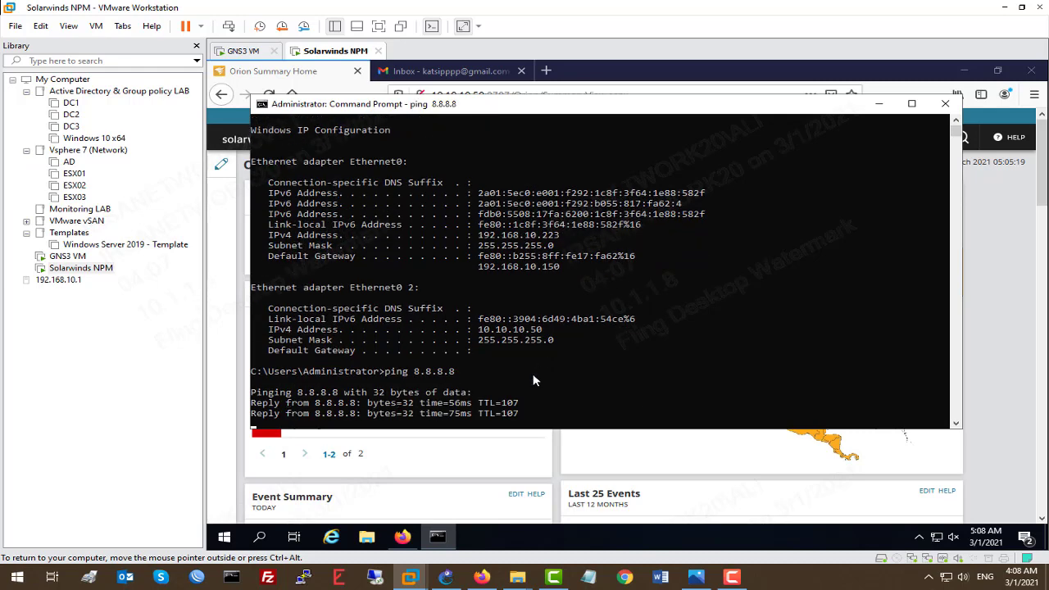
key("ctrl+c")
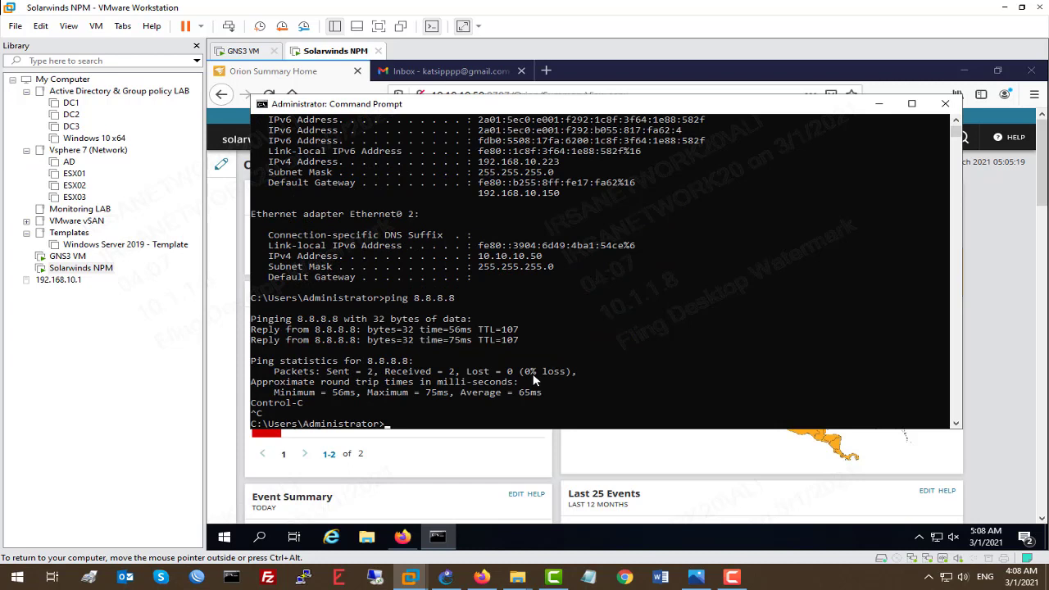
type("nslookup google.com")
key("Return")
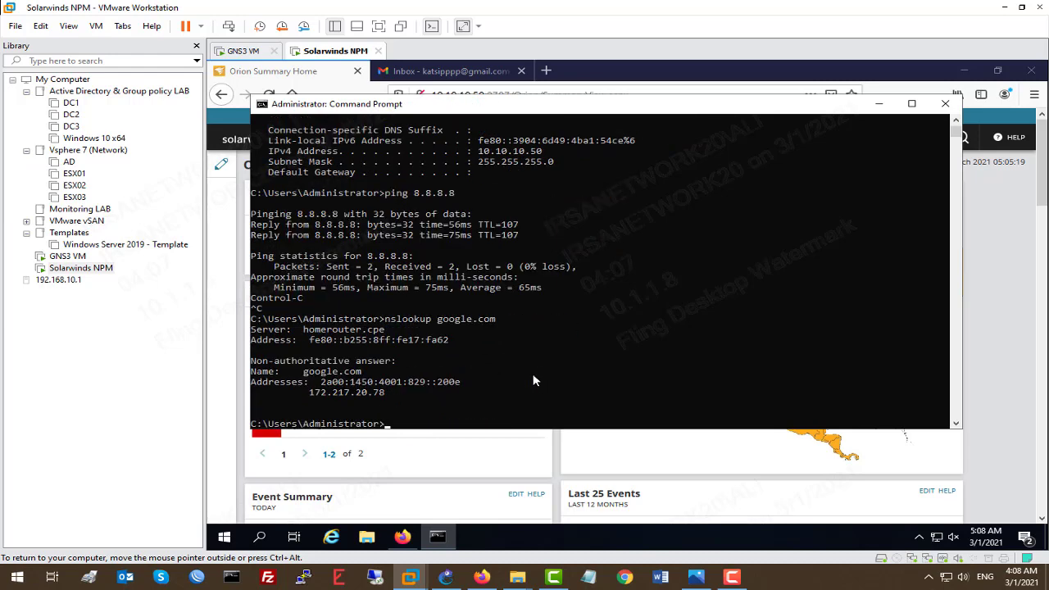
left_click(945, 103)
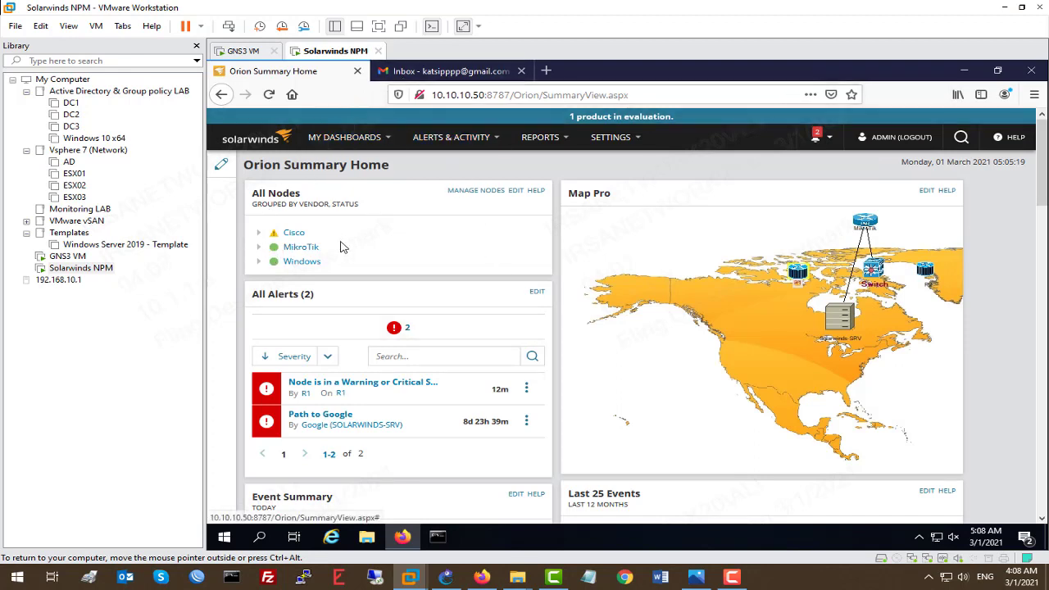
Scroll through the Orion dashboard to review its resources
scroll(492, 203, "down", 3)
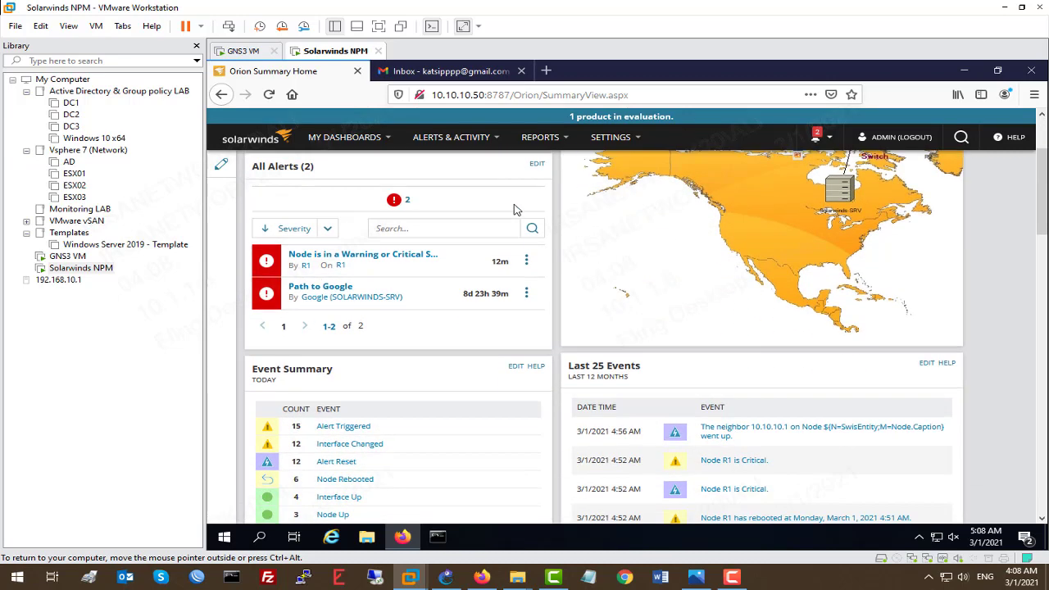
scroll(515, 210, "down", 3)
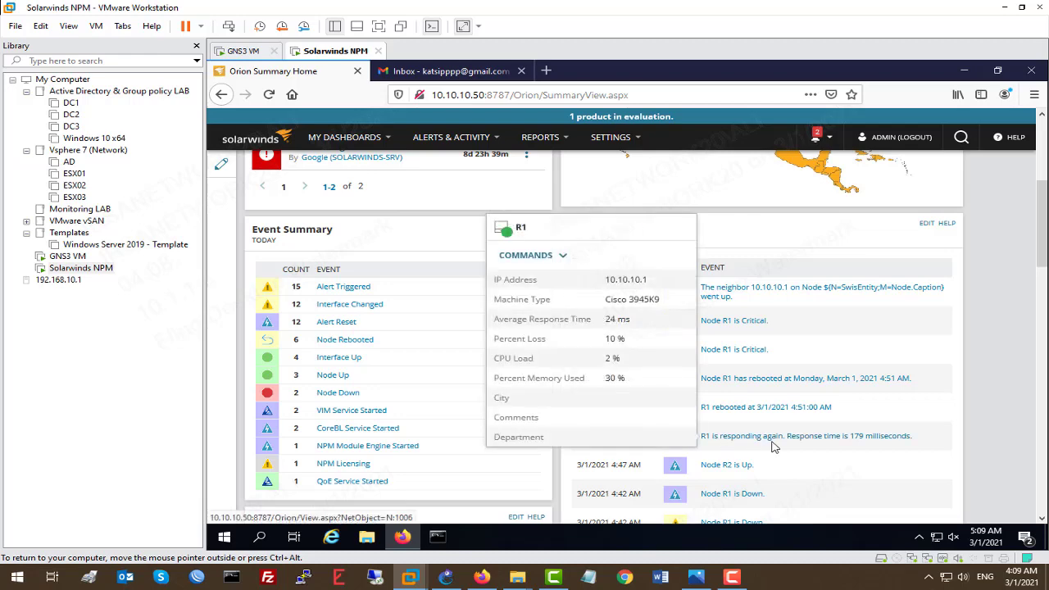
mouse_move(861, 445)
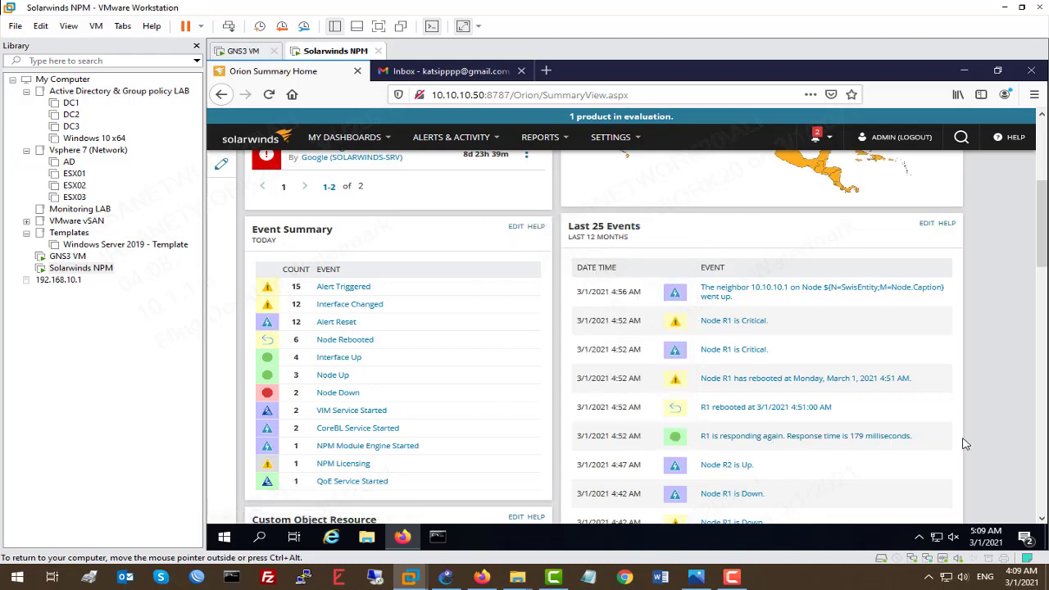
scroll(861, 435, "down", 2)
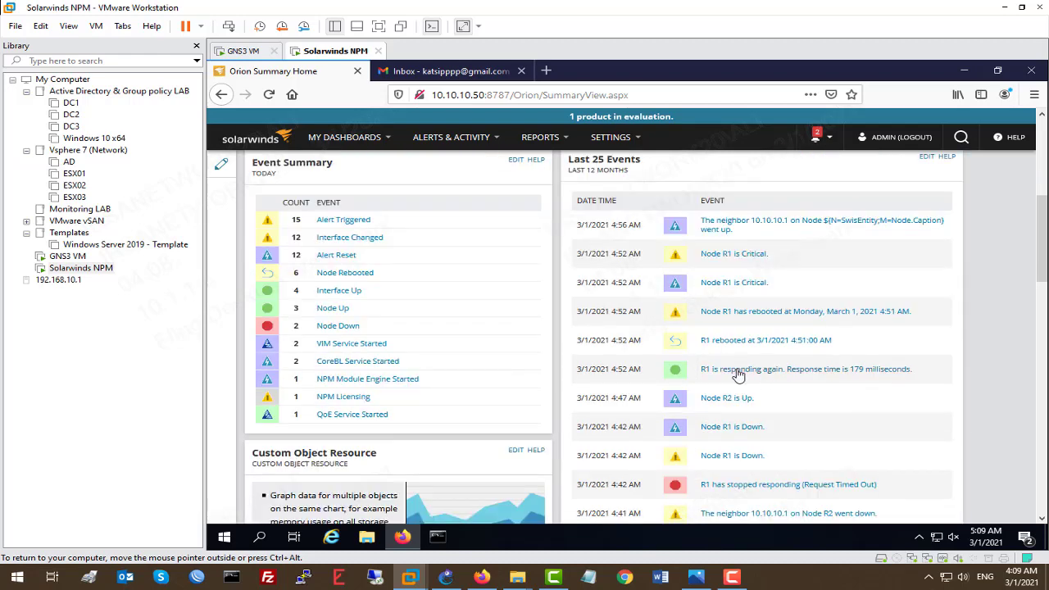
mouse_move(738, 377)
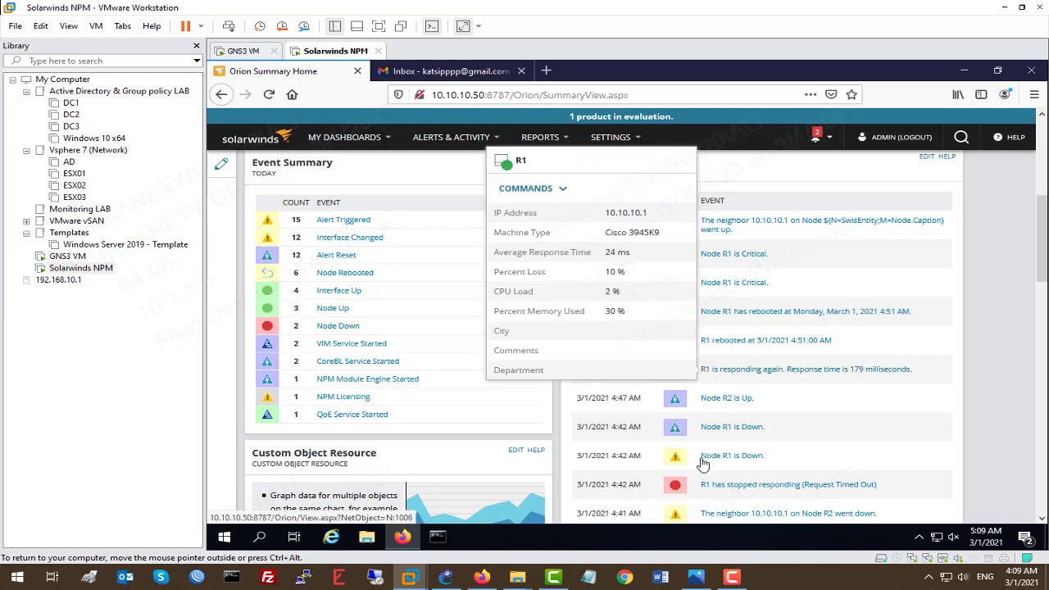
scroll(623, 311, "up", 3)
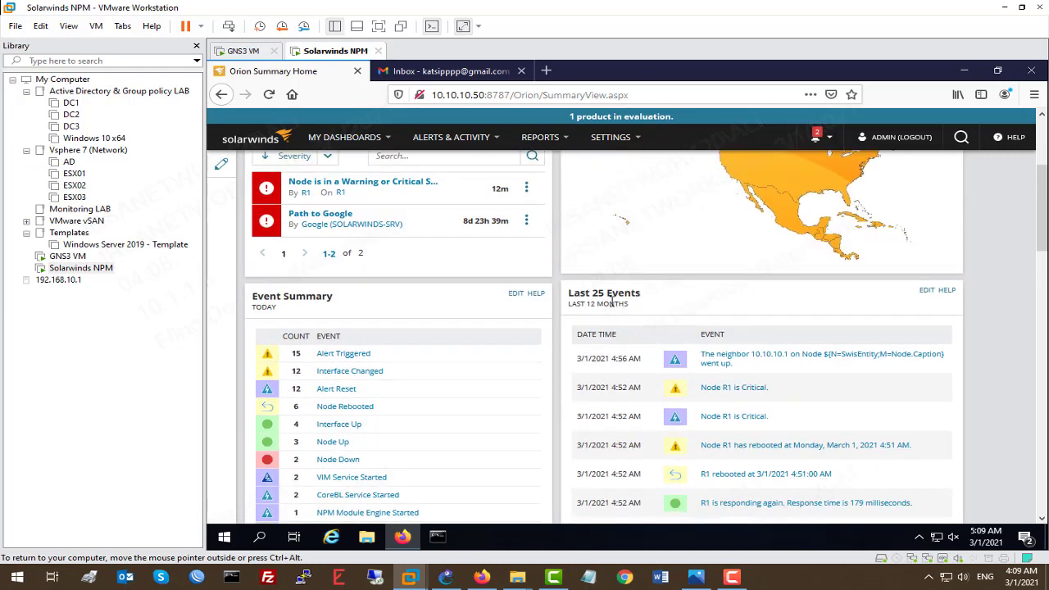
scroll(738, 332, "down", 2)
scroll(738, 332, "down", 3)
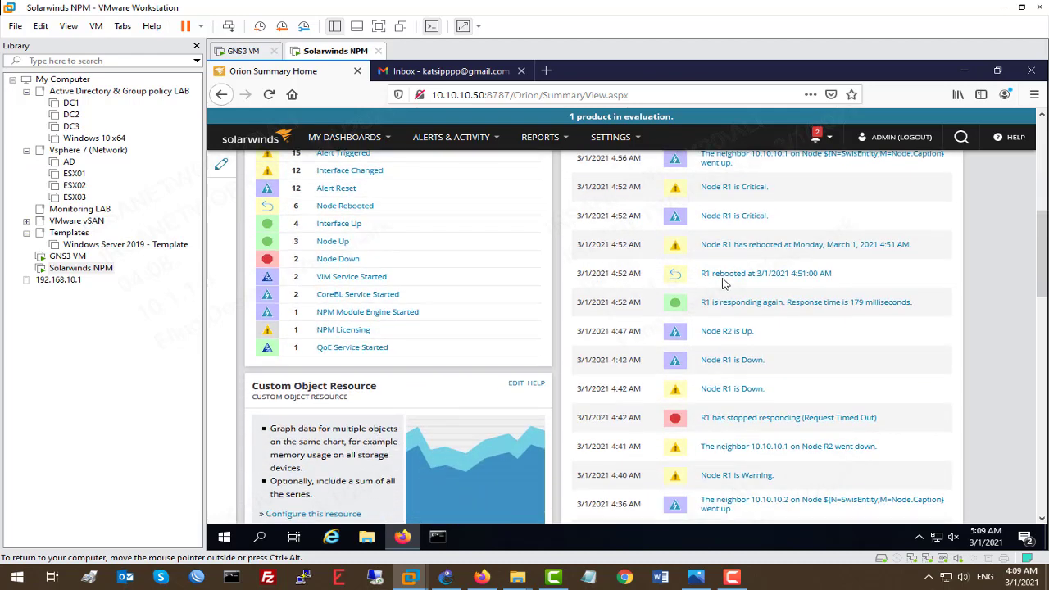
scroll(722, 279, "up", 2)
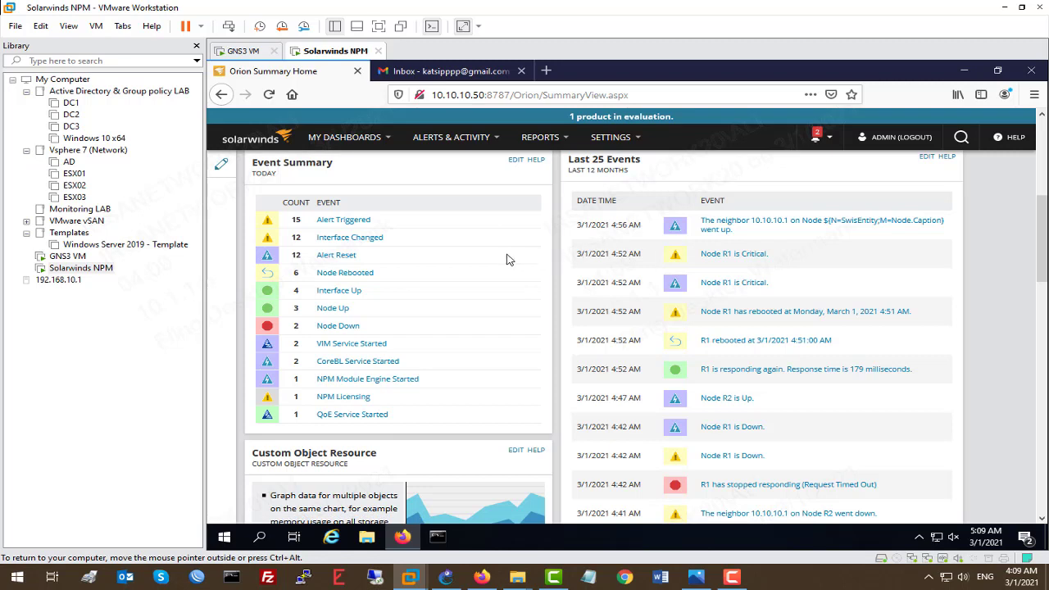
scroll(506, 259, "up", 4)
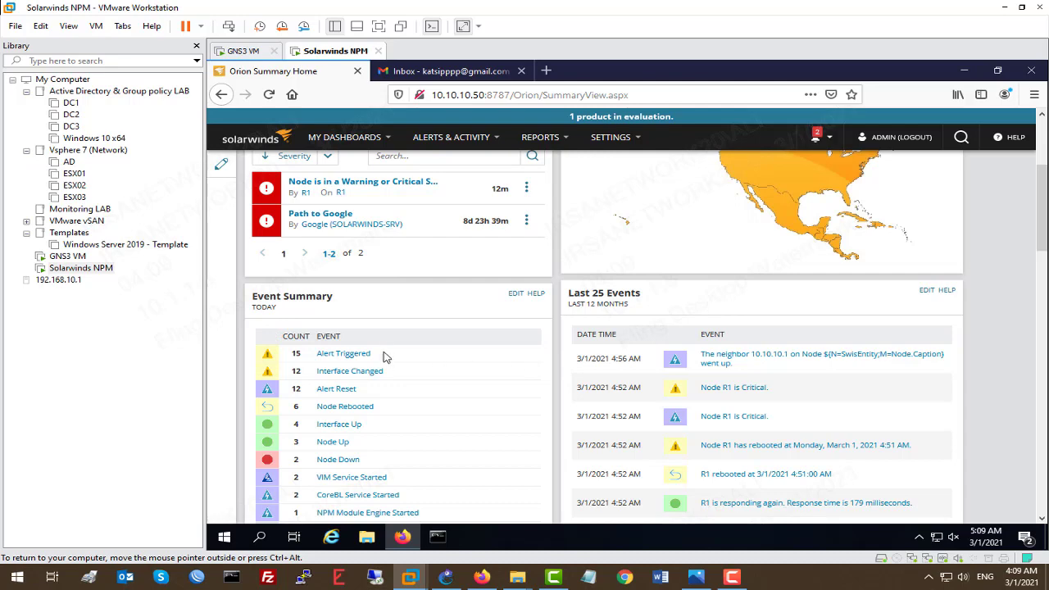
scroll(389, 343, "down", 4)
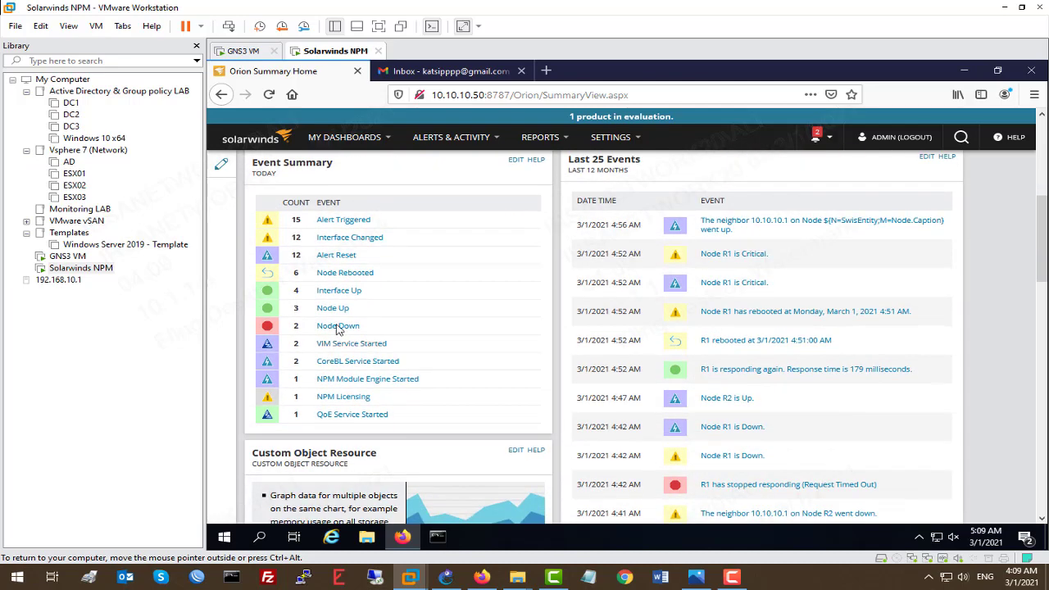
View the Alert Triggered events list, then go back to Orion Summary Home
left_click(344, 220)
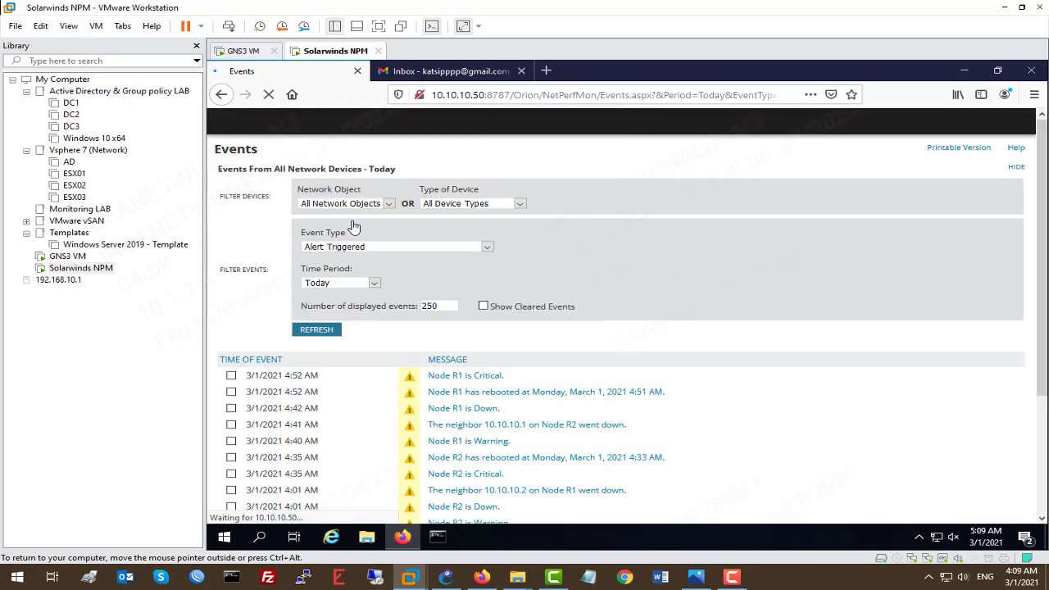
scroll(291, 284, "down", 3)
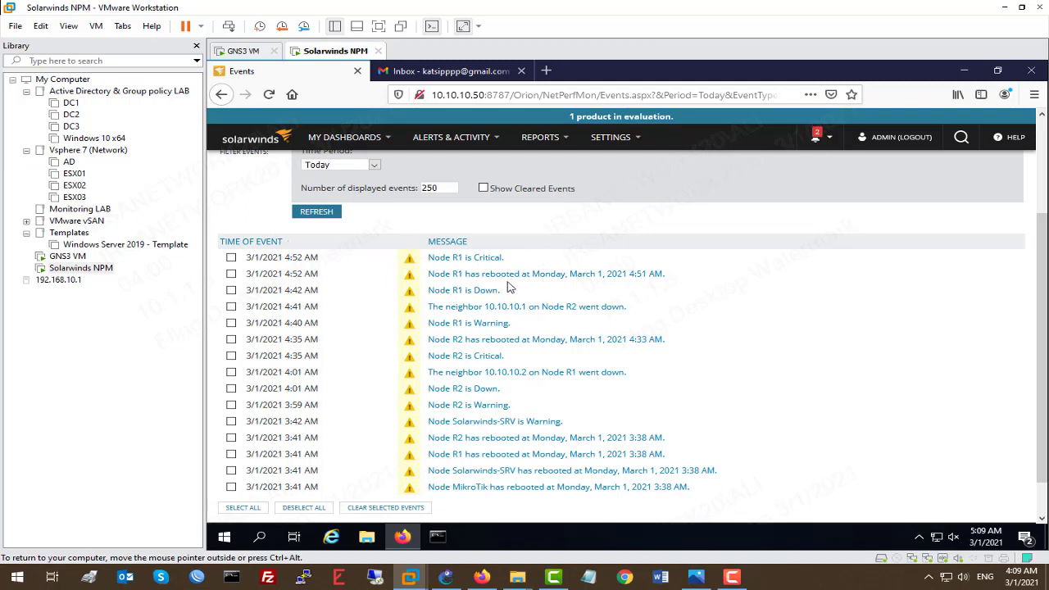
mouse_move(650, 284)
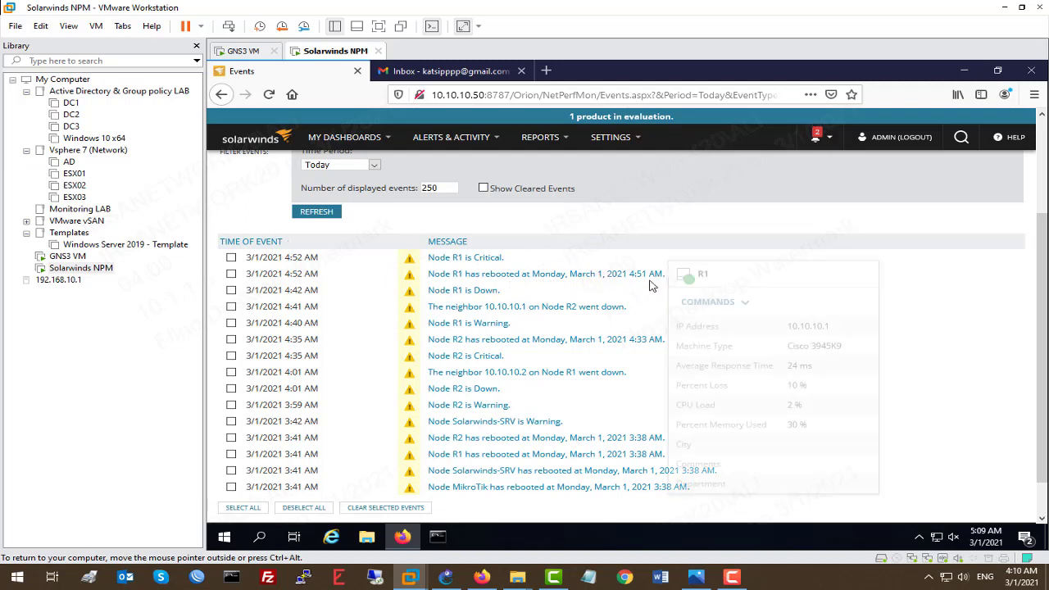
left_click(220, 95)
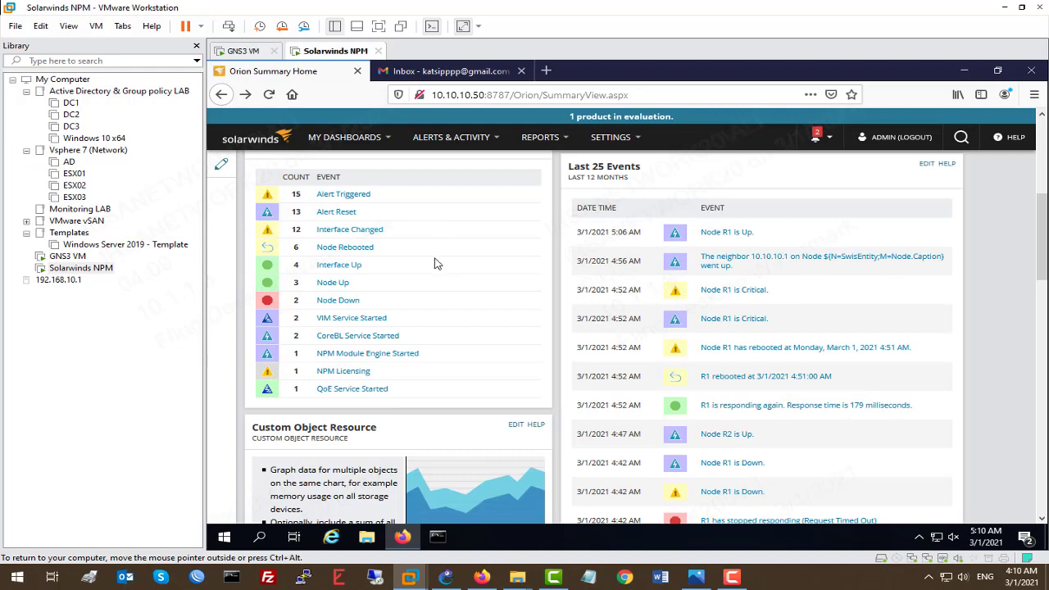
scroll(436, 246, "down", 3)
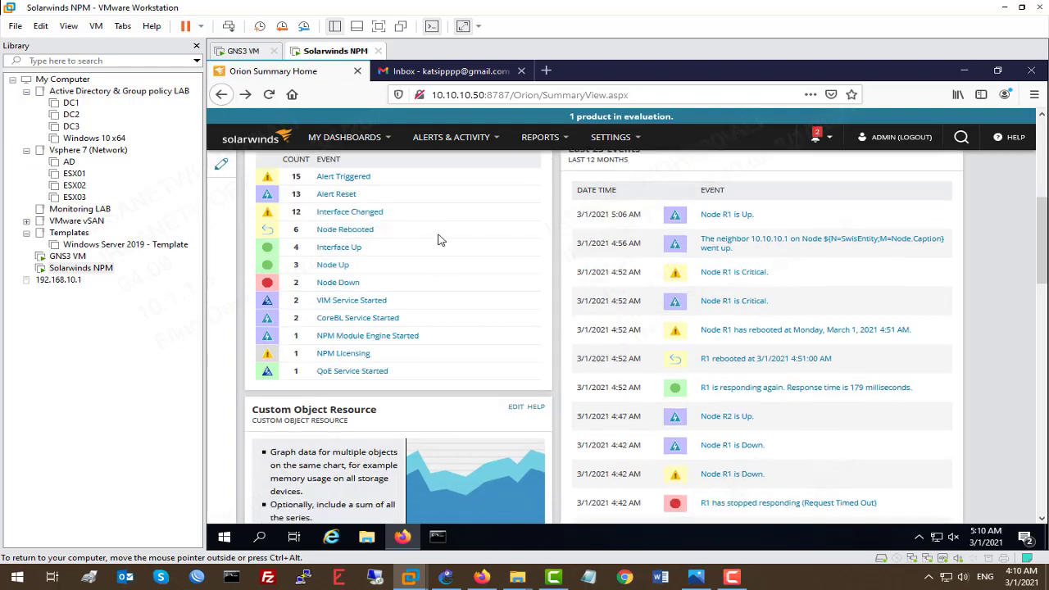
scroll(630, 222, "up", 2)
scroll(607, 246, "up", 1)
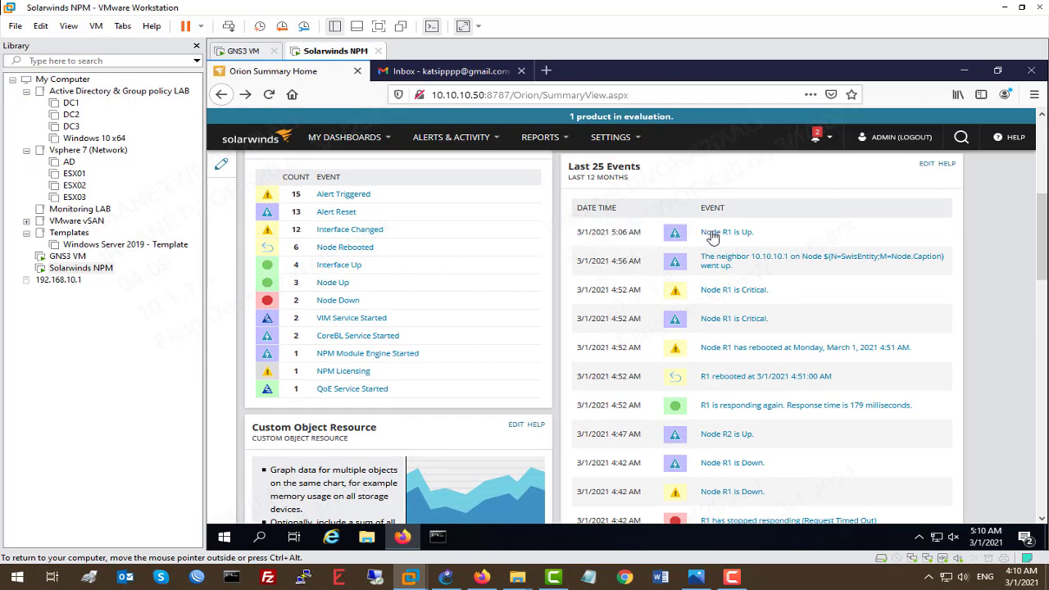
scroll(380, 222, "up", 3)
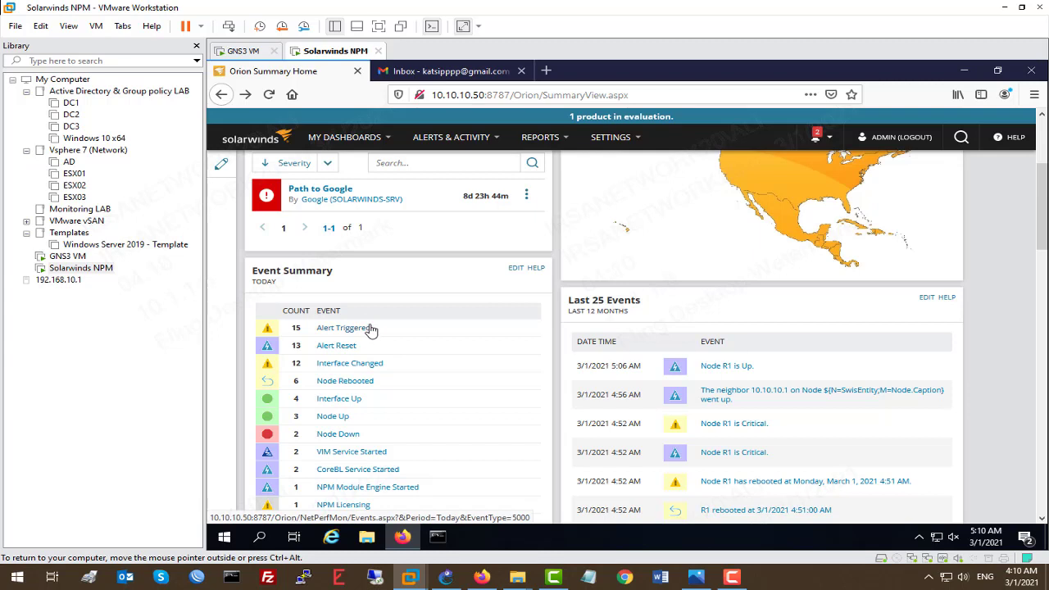
scroll(351, 279, "up", 3)
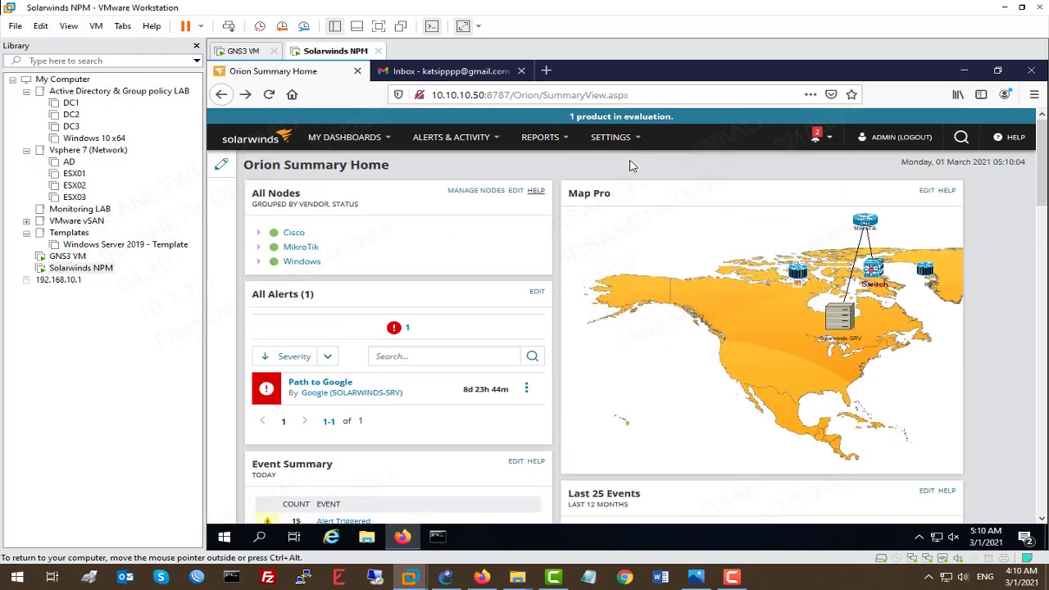
From All Settings, open Manage SMTP Servers and start adding a new SMTP server
mouse_move(625, 139)
left_click(634, 161)
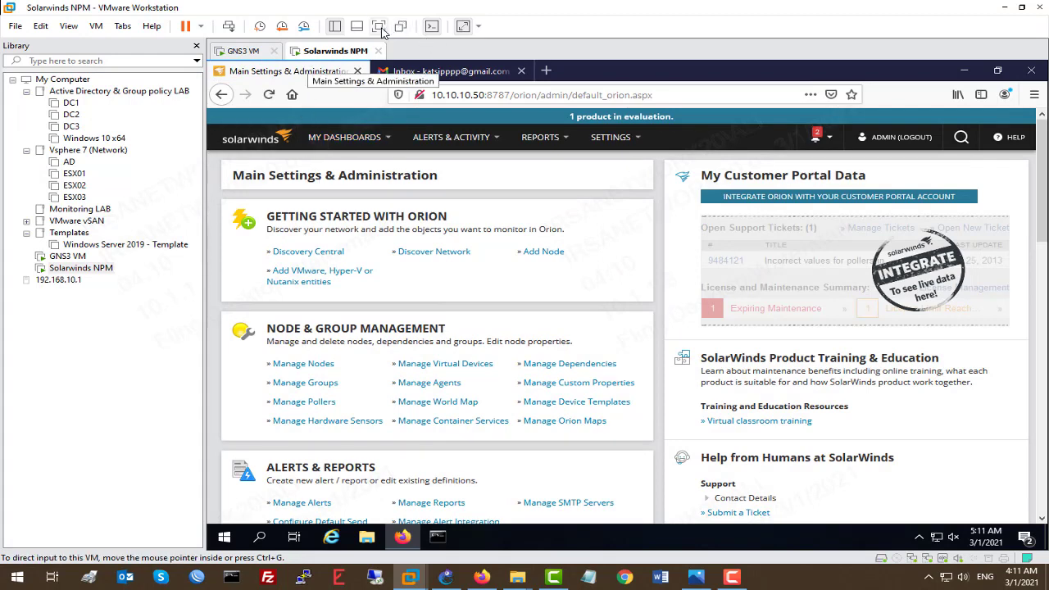
left_click(379, 27)
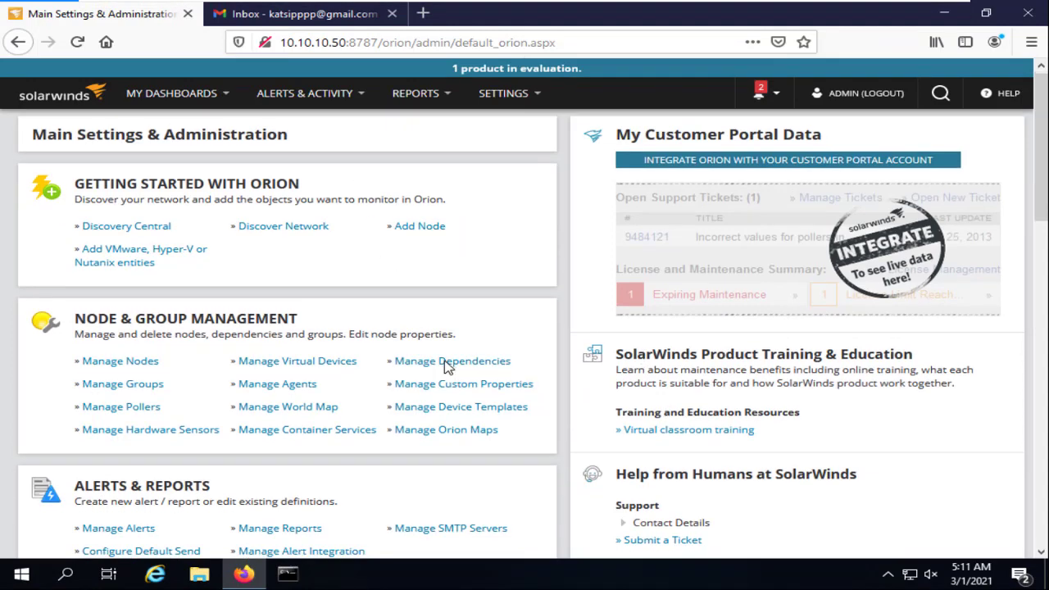
scroll(443, 381, "down", 2)
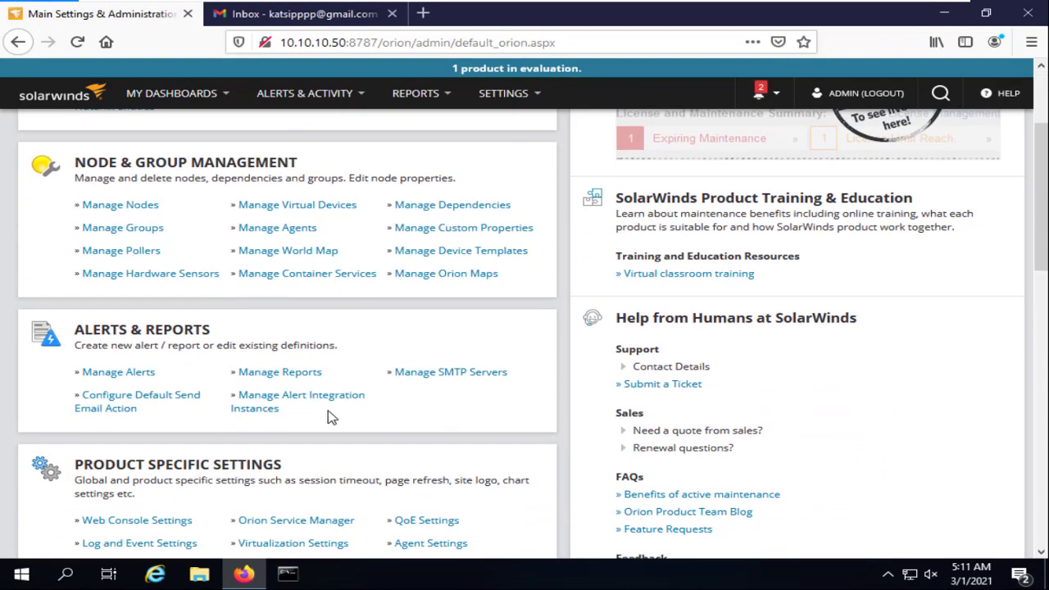
left_click(471, 373)
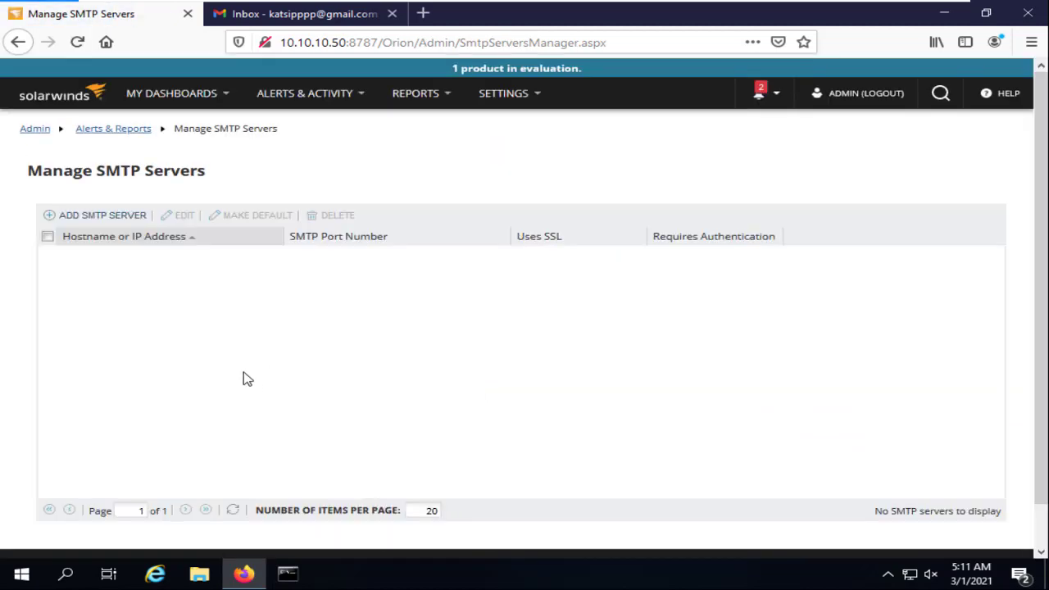
left_click(103, 215)
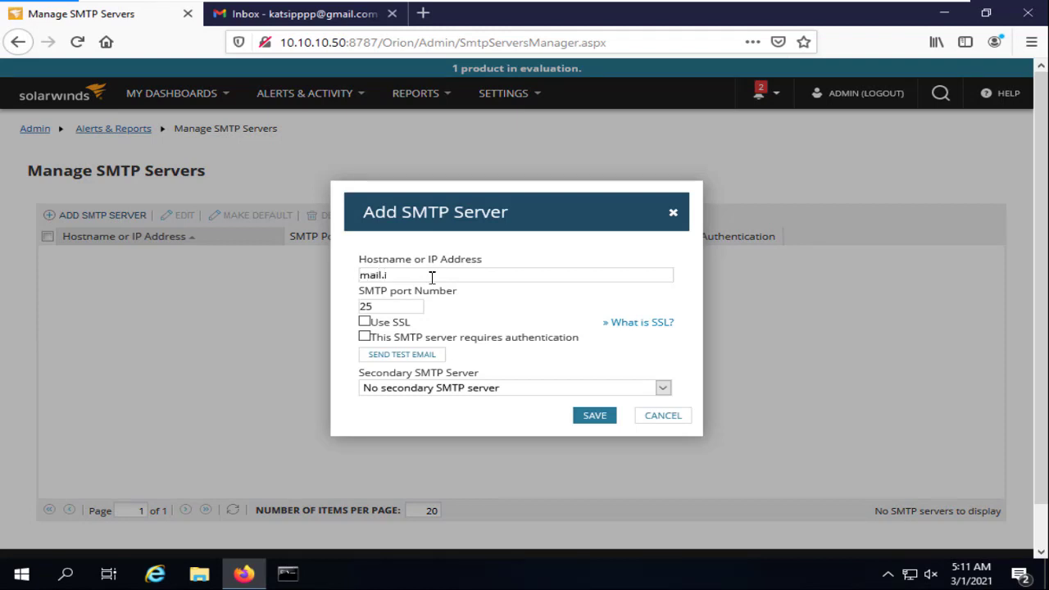
Set the SMTP host to mail.irsaacademy.com on port 465 with SSL and authentication required
type("mail.irsaacademy.com")
key("Tab")
type("465")
left_click_drag(382, 322, 375, 324)
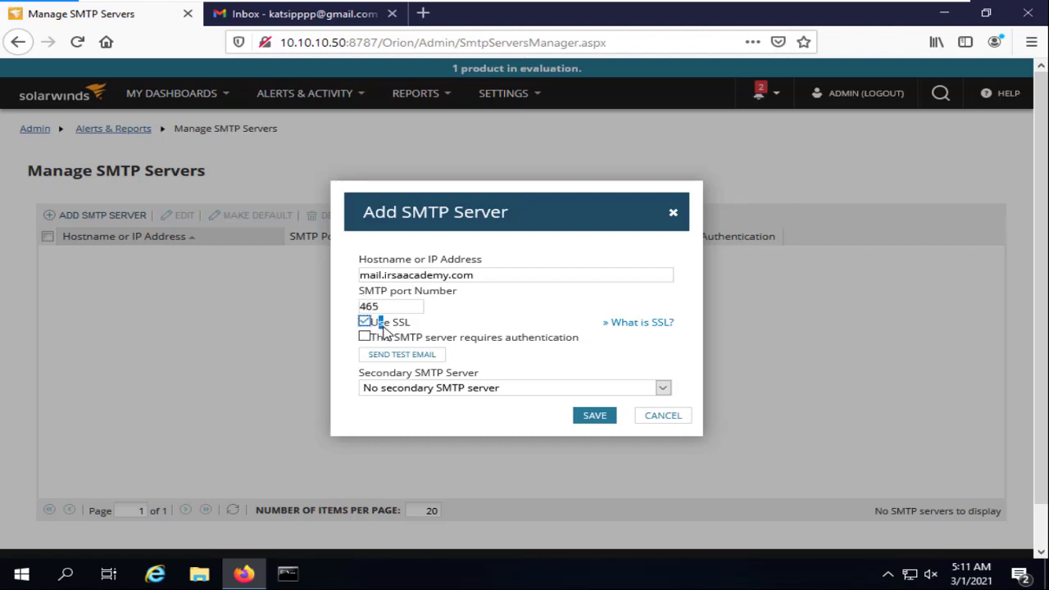
left_click(364, 337)
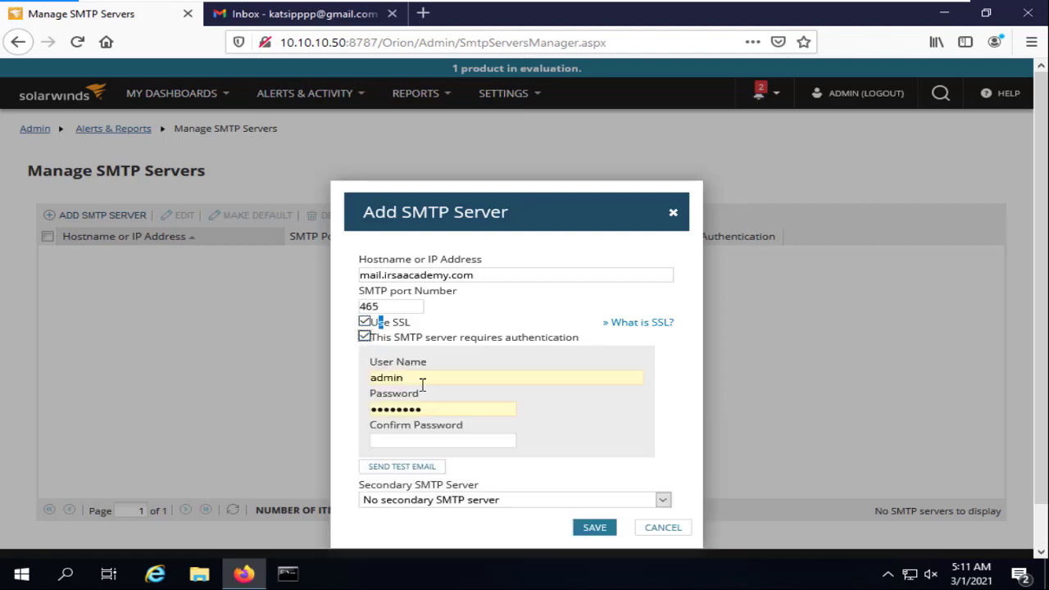
Enter the SMTP login user name, password and password confirmation
left_click_drag(421, 384, 331, 376)
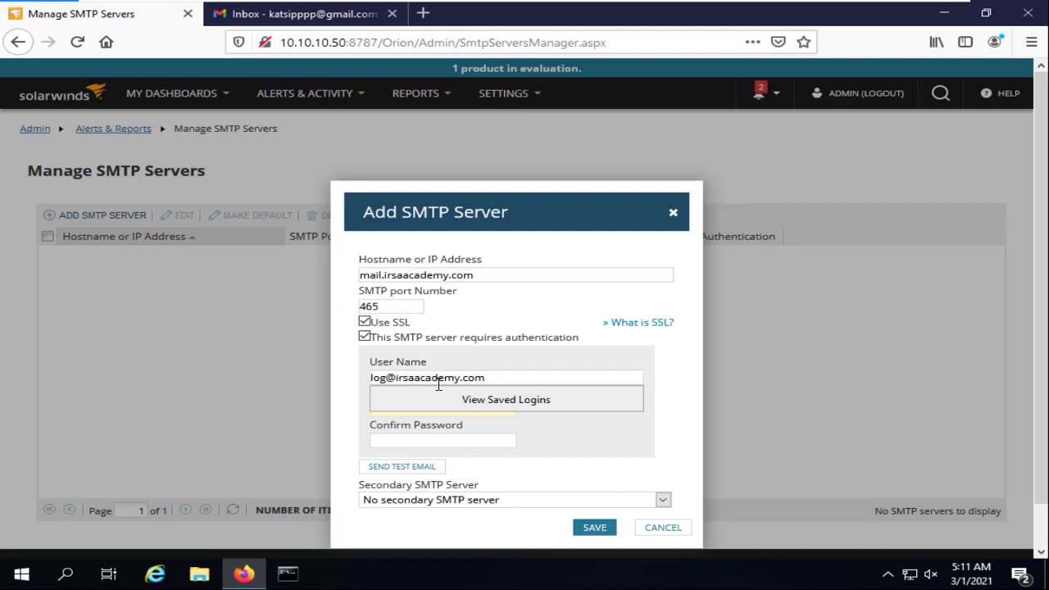
key("Tab")
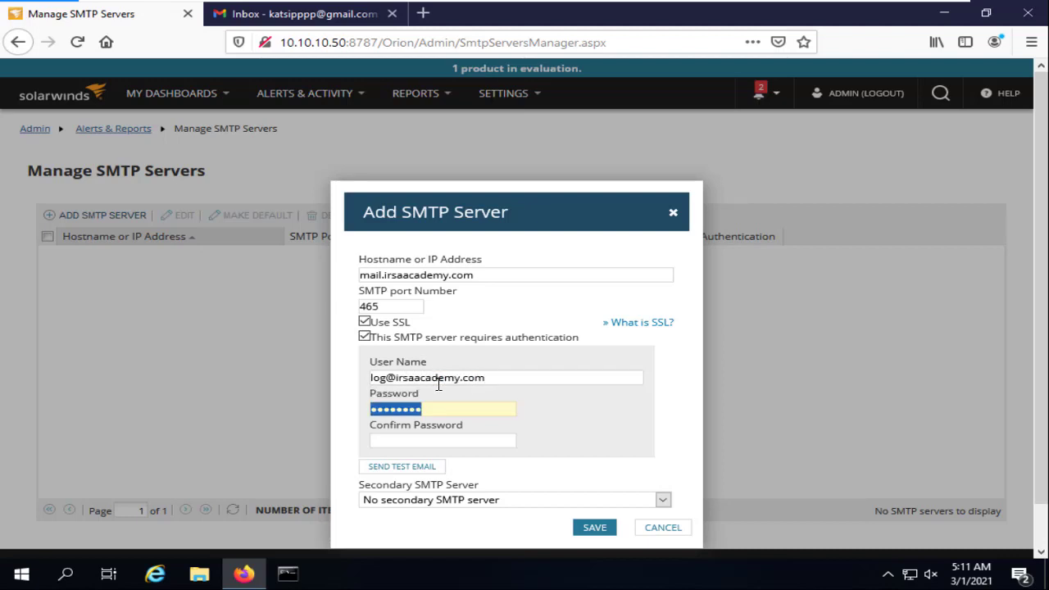
type("••")
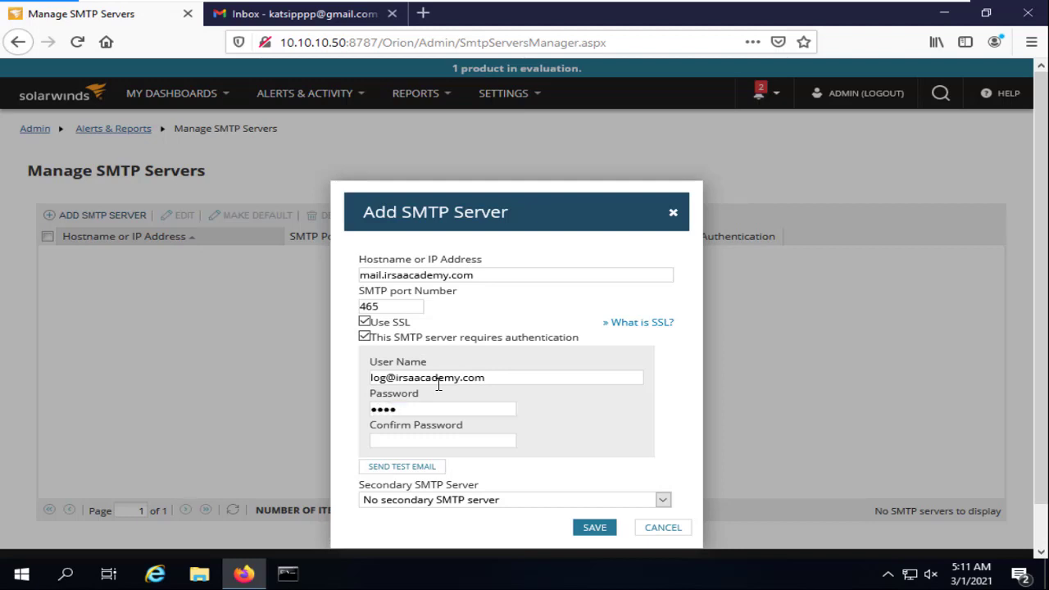
type("••••••")
key("Tab")
type("•")
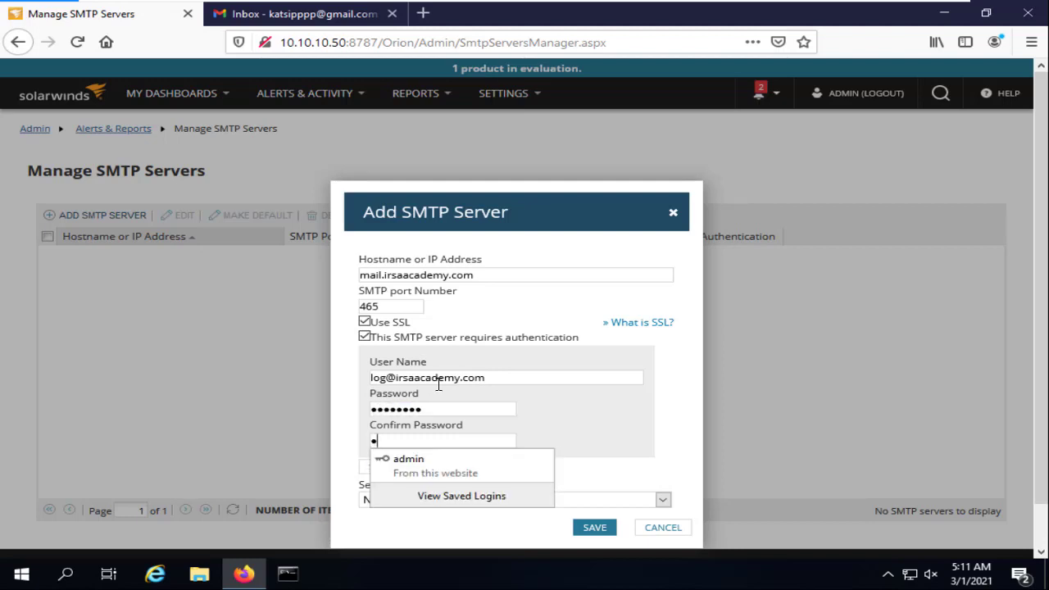
type("•")
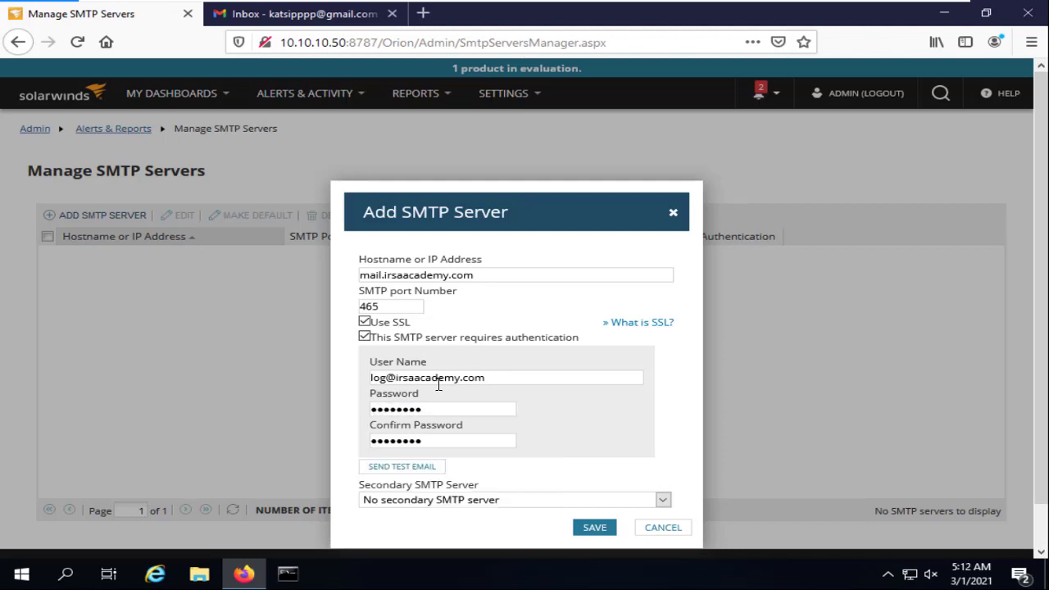
scroll(476, 353, "down", 1)
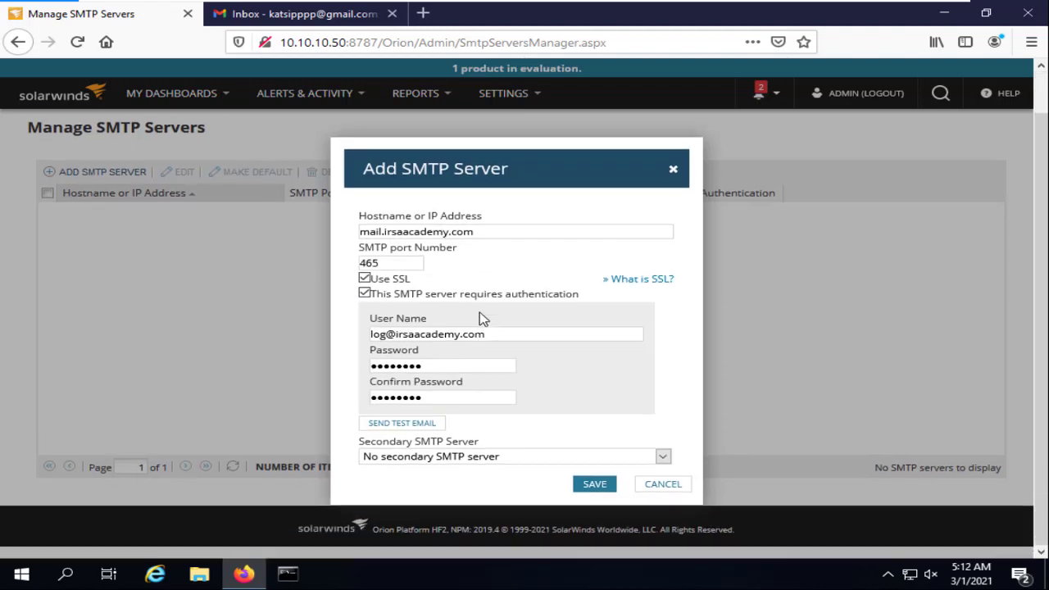
Send a test email to the mailbox address, using the same address as reply address
left_click(423, 426)
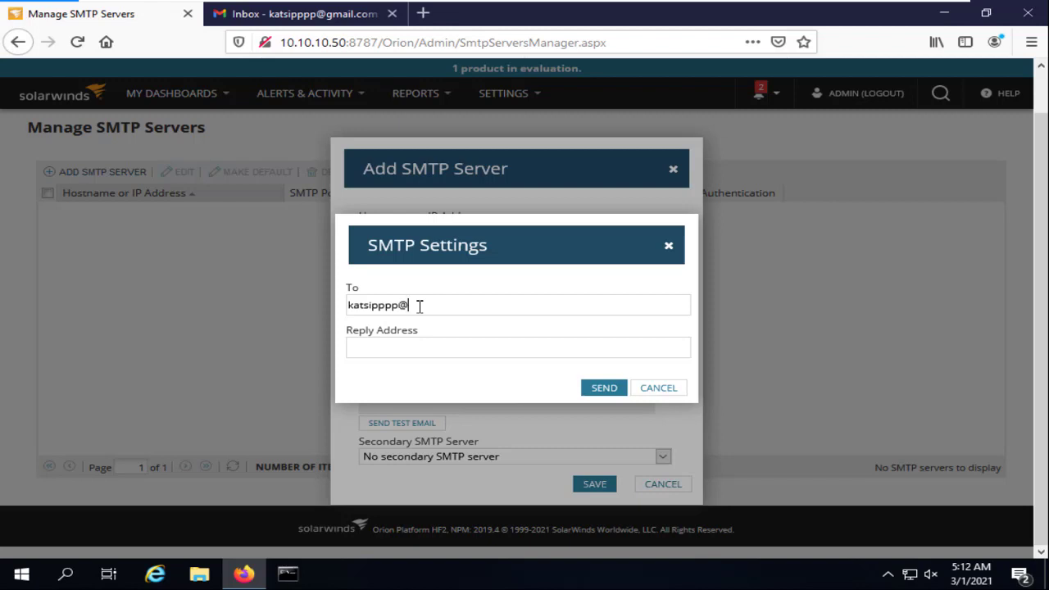
key("ctrl+a")
key("ctrl+c")
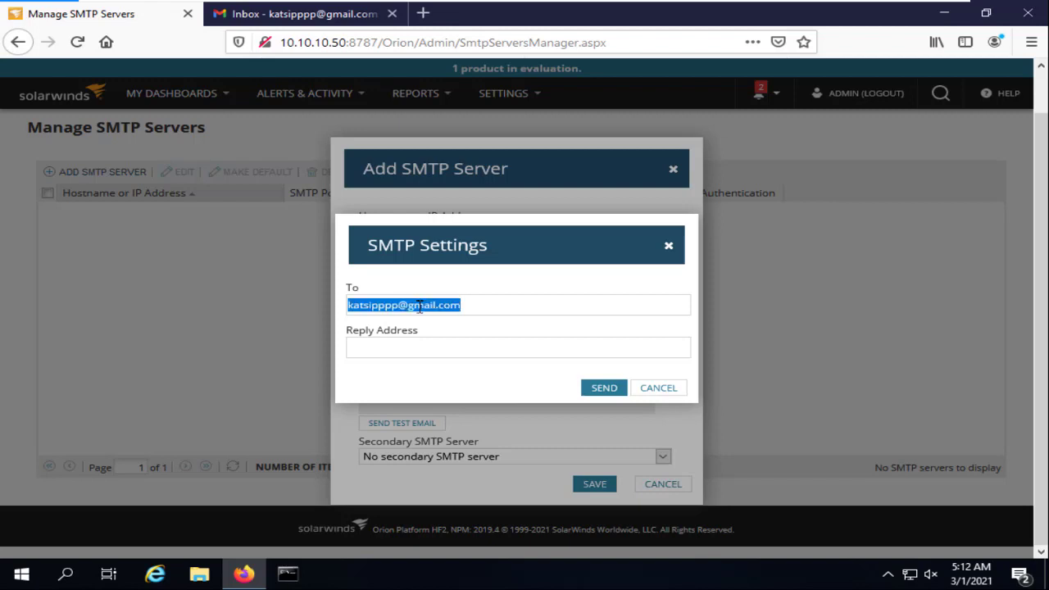
left_click(405, 348)
key("ctrl+v")
left_click(603, 389)
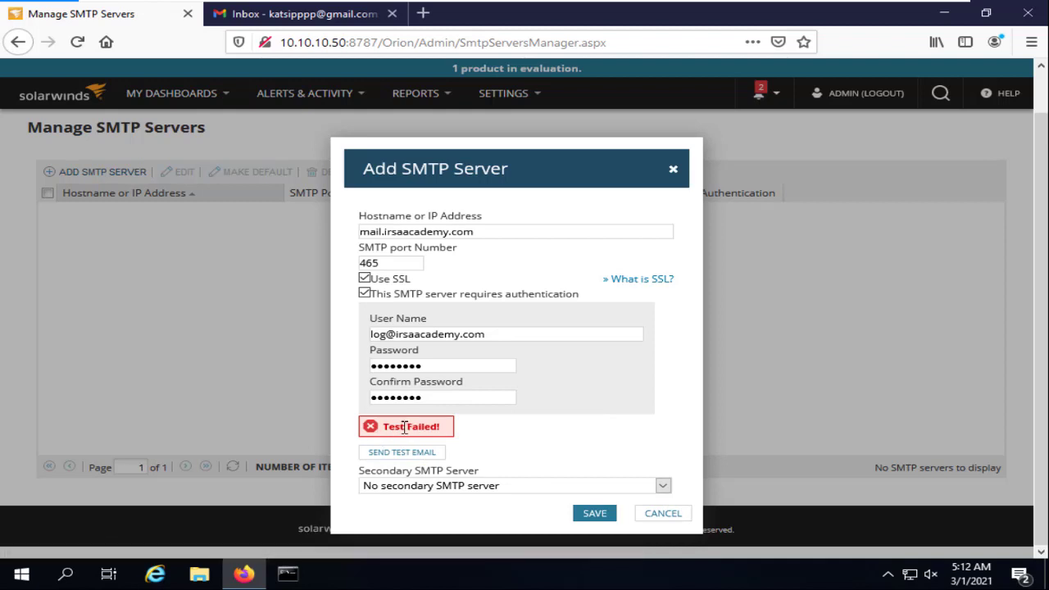
Retype the password and its confirmation, then resend the test email
double_click(430, 369)
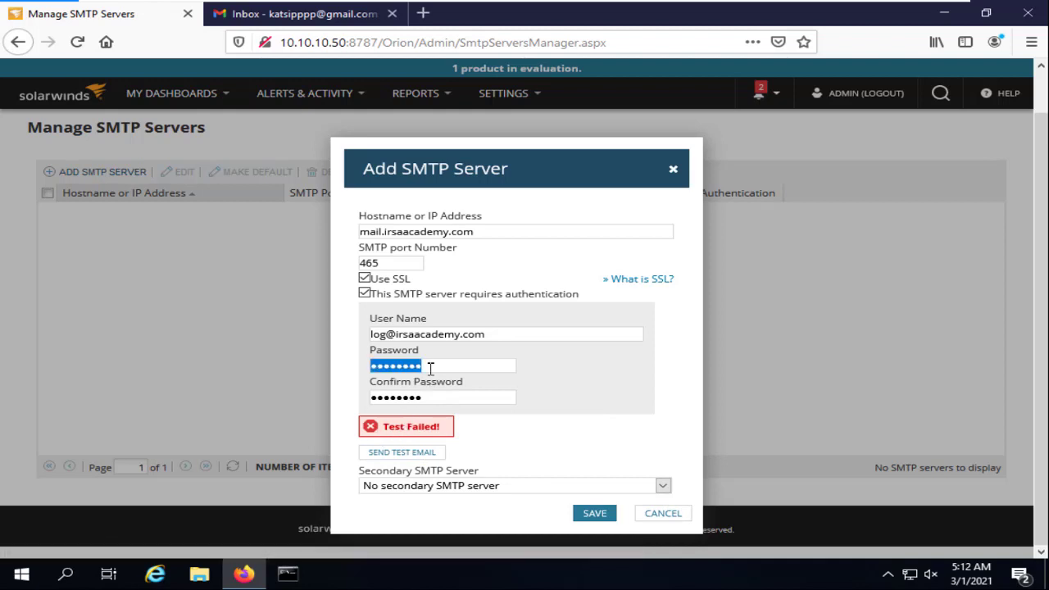
type("a")
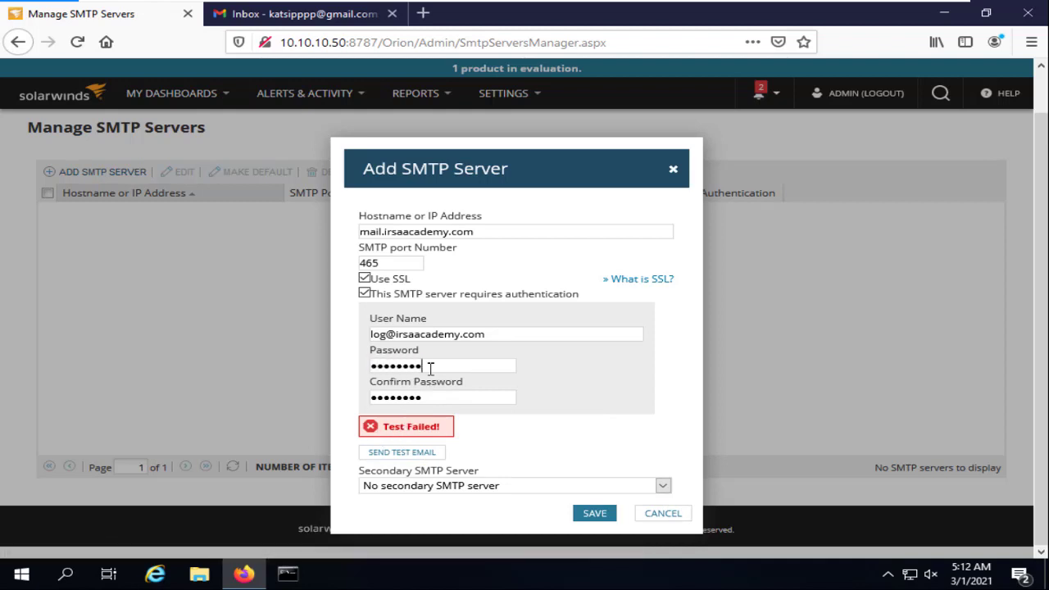
key("Tab")
type("aa")
left_click(402, 453)
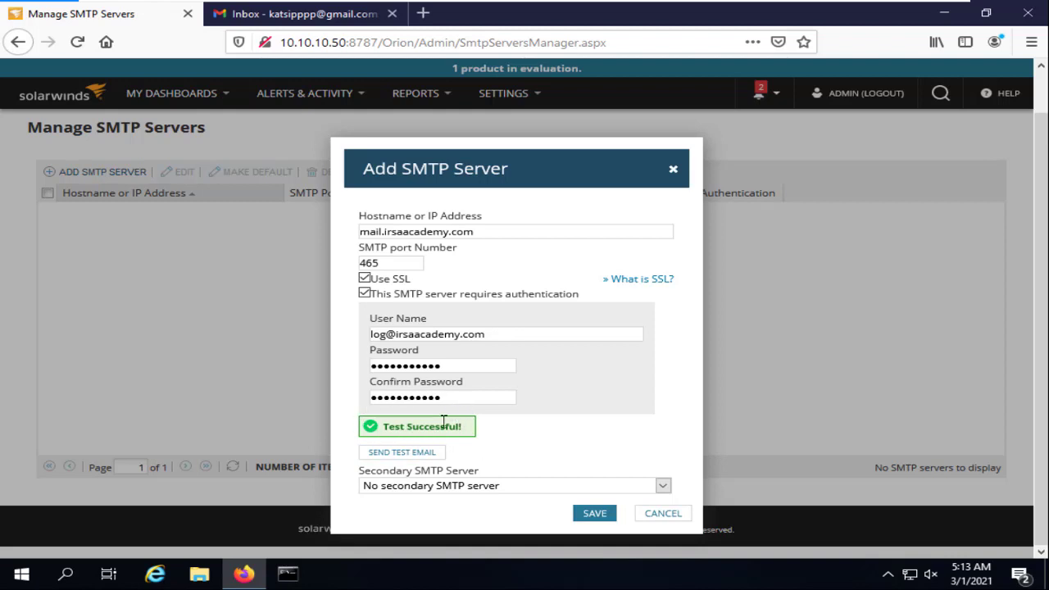
Open the Test email in Gmail, check its sender details, delete it, and return to Orion
left_click(319, 14)
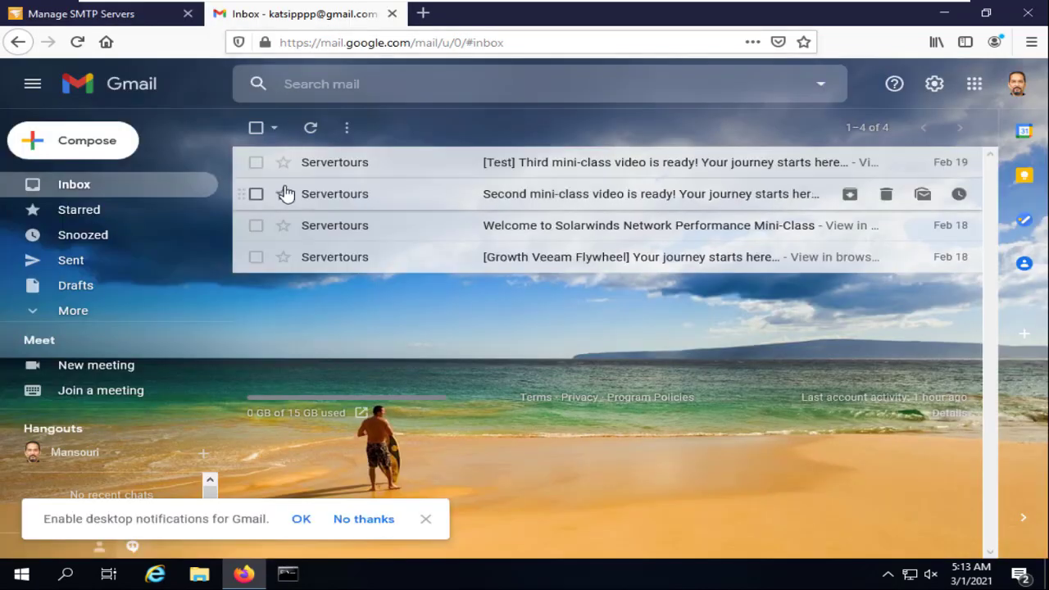
left_click(310, 132)
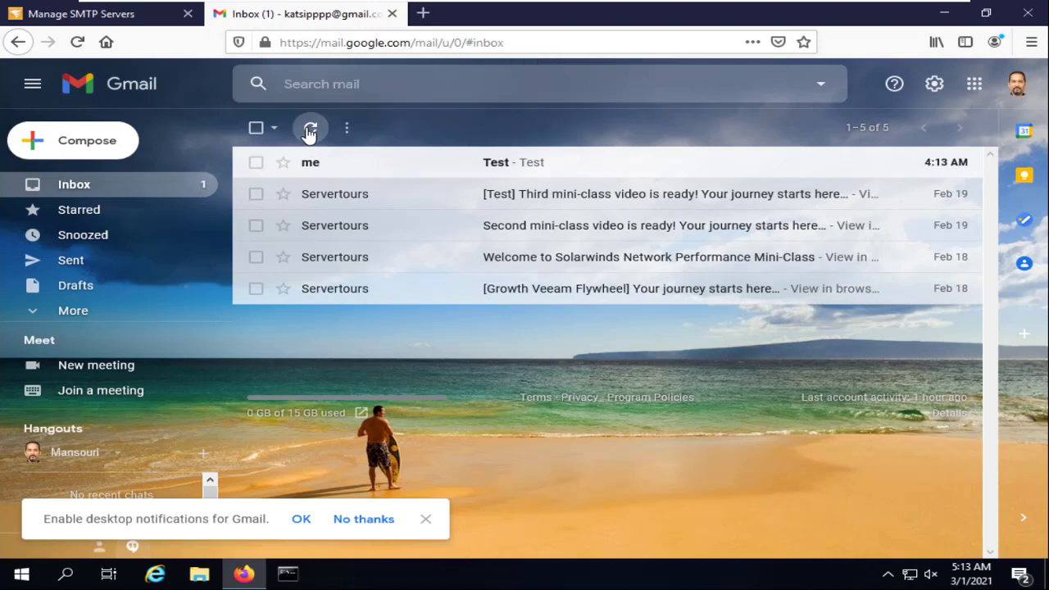
left_click(517, 162)
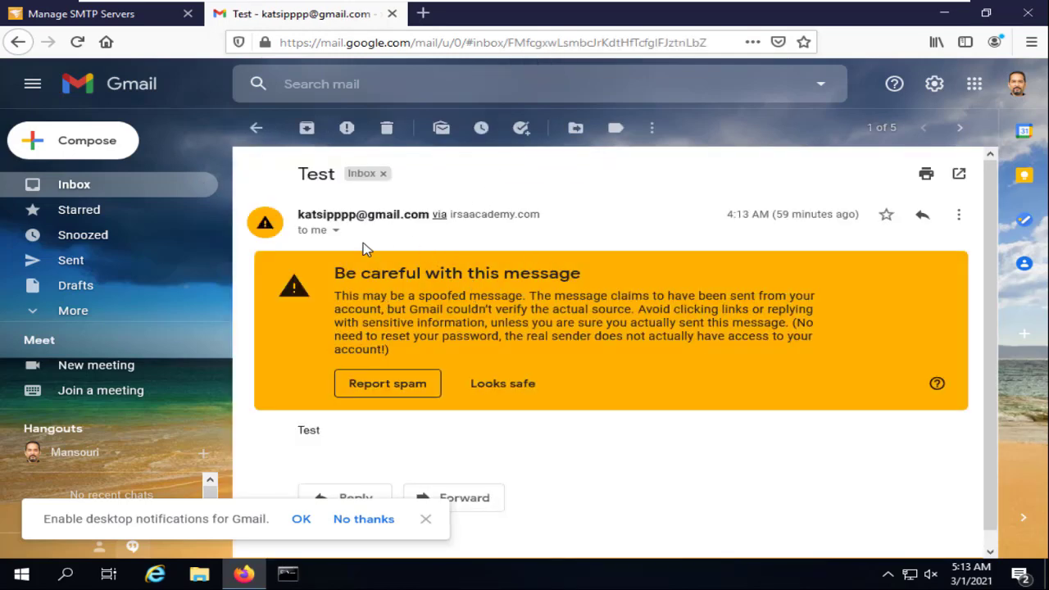
left_click(333, 235)
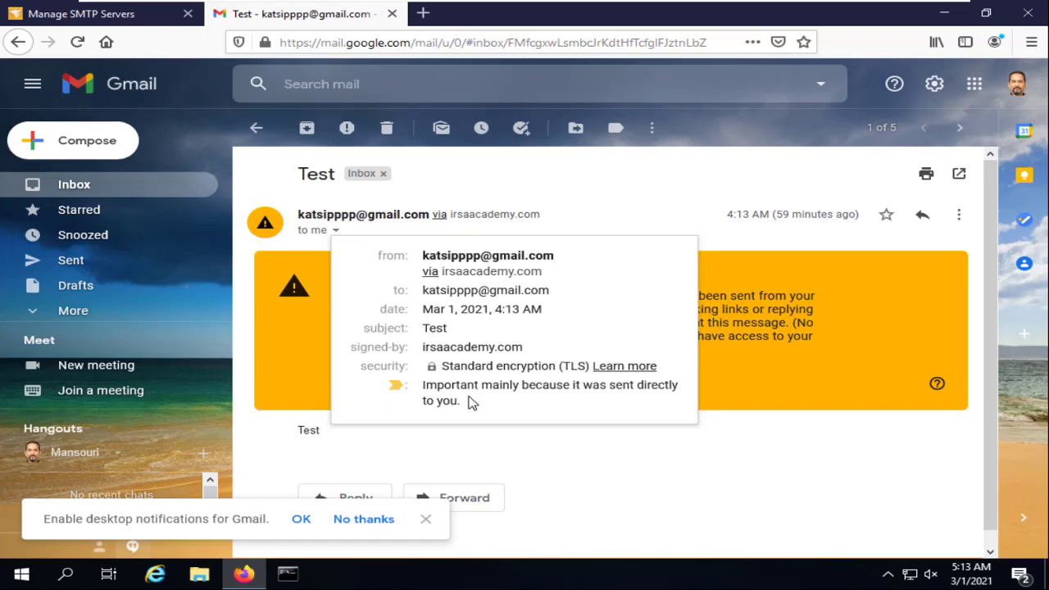
left_click(630, 467)
left_click(384, 130)
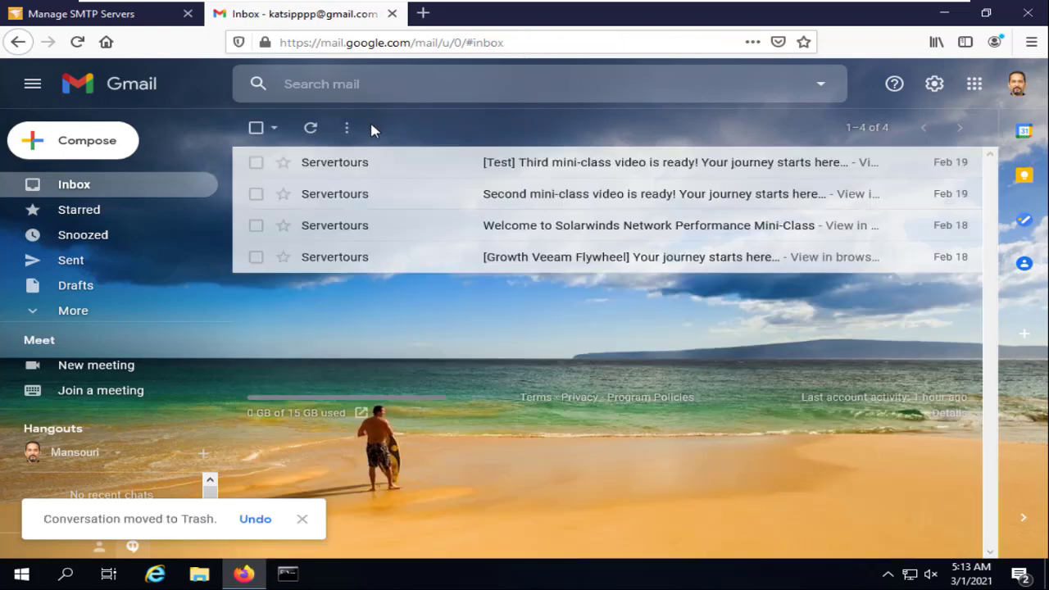
left_click(166, 23)
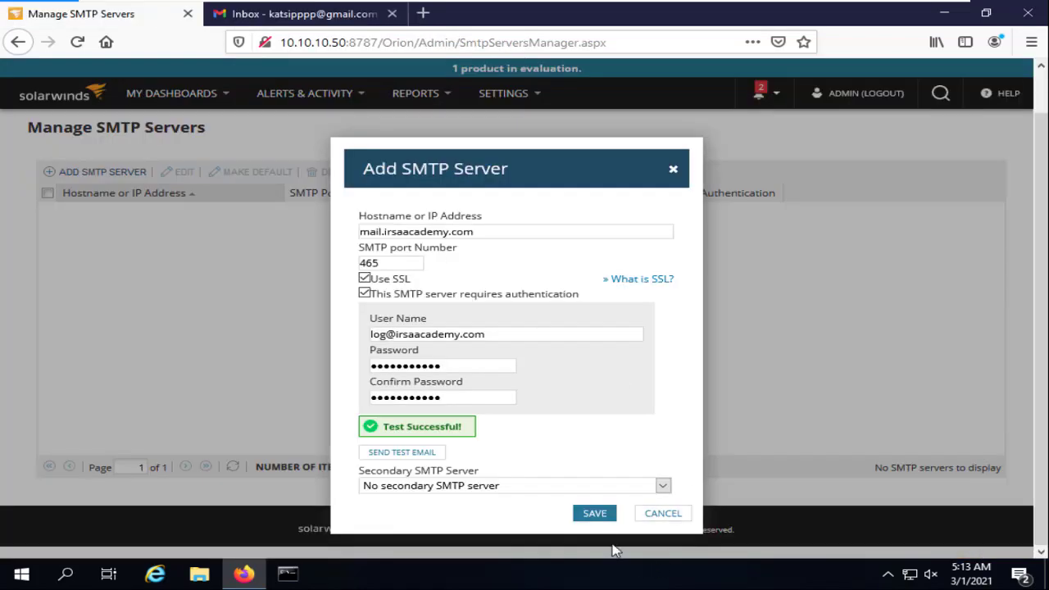
Save the mail.irsaacademy.com SMTP server in the Add SMTP Server dialog
left_click(595, 513)
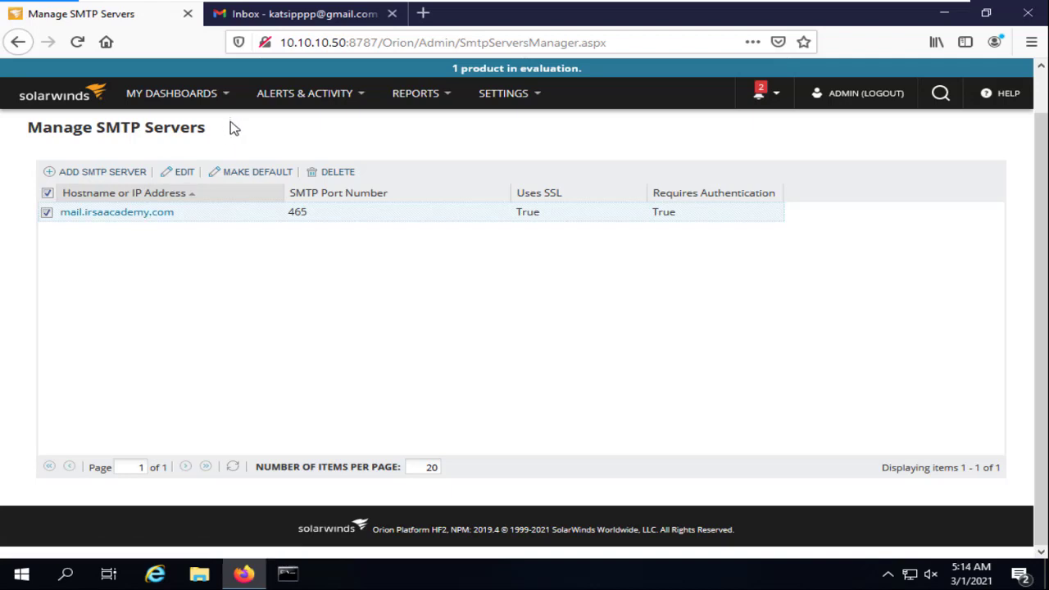
Via Alerts and Manage Alerts, open the Avg Application response time > Threshold alert for editing
mouse_move(301, 100)
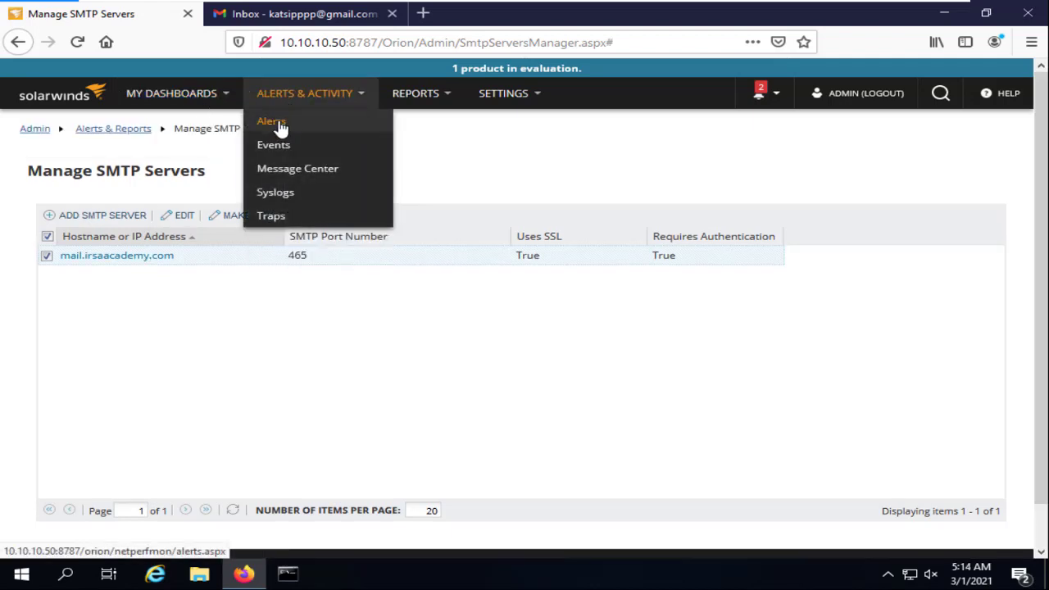
left_click(278, 126)
left_click(475, 183)
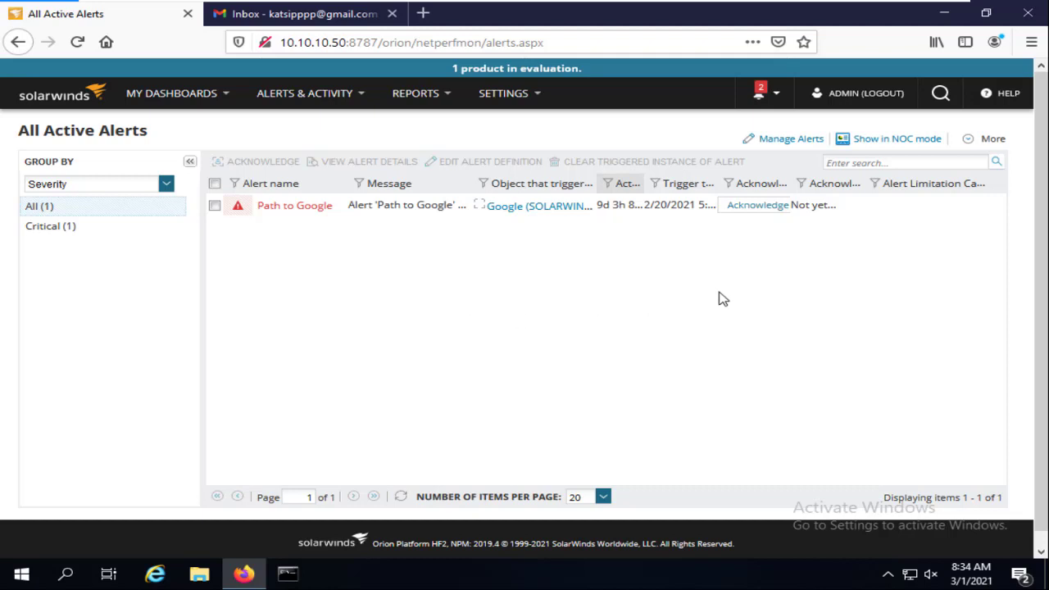
left_click(765, 145)
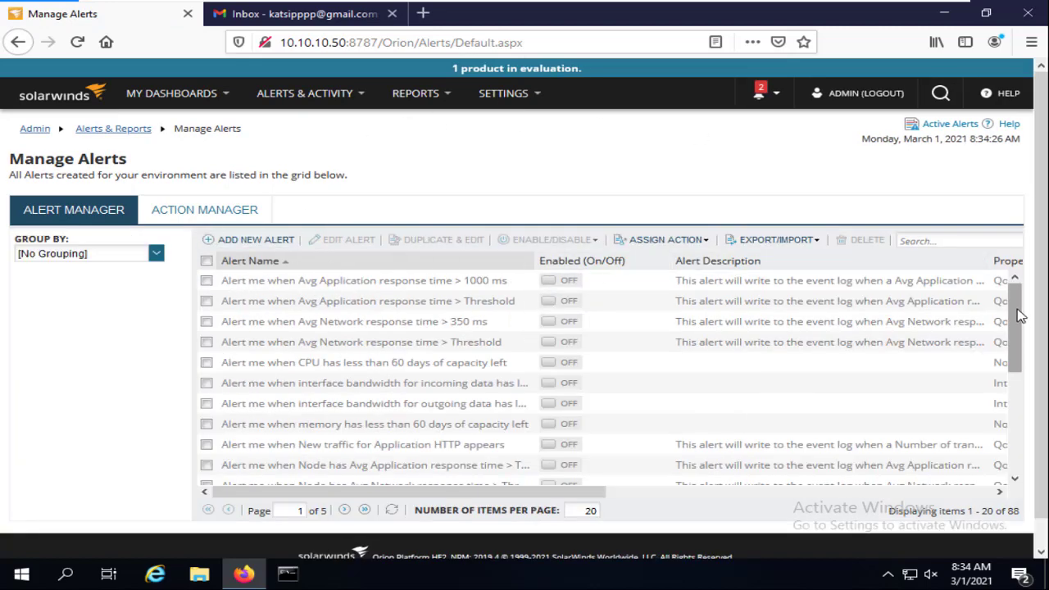
left_click_drag(1020, 316, 1043, 435)
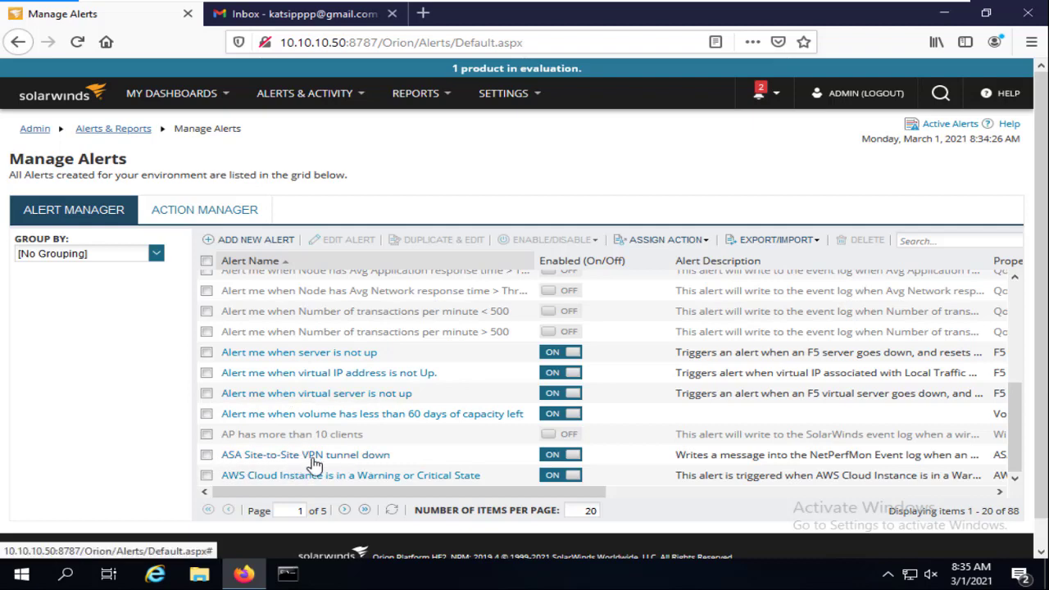
left_click_drag(1015, 447, 1014, 291)
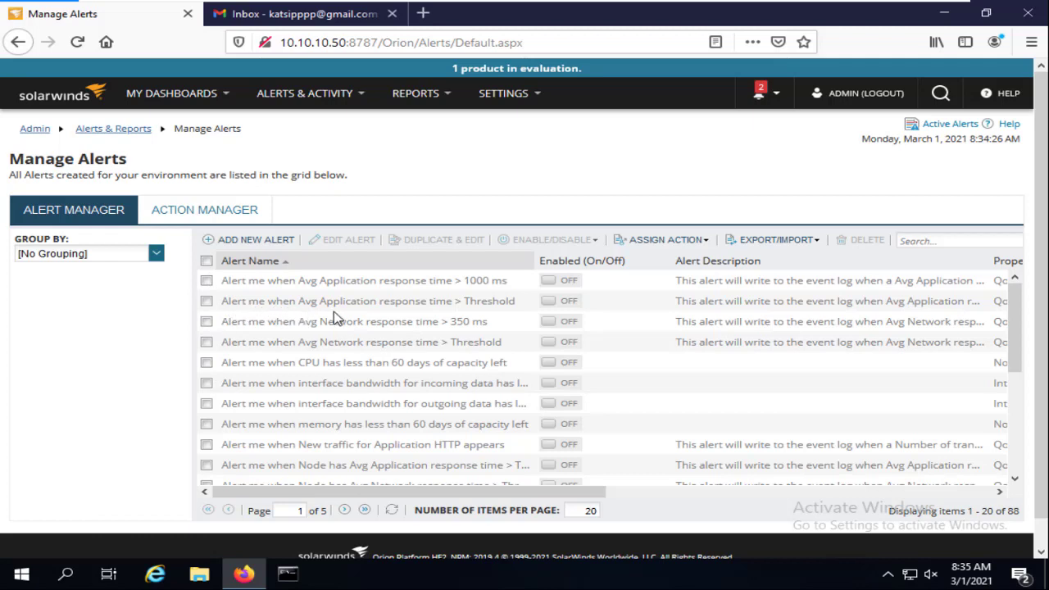
left_click(421, 303)
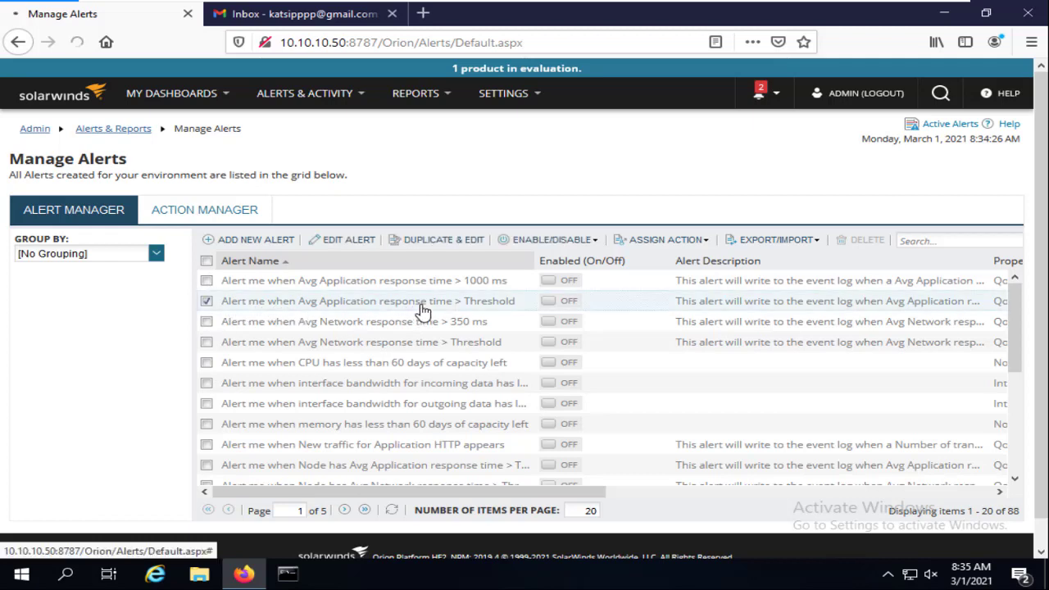
scroll(412, 301, "down", 5)
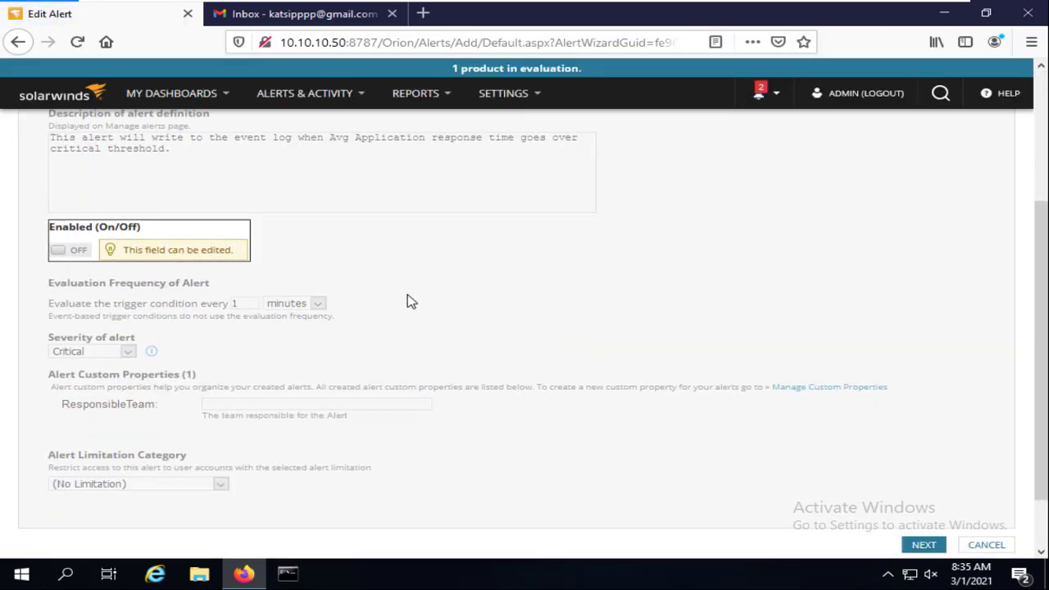
left_click(64, 183)
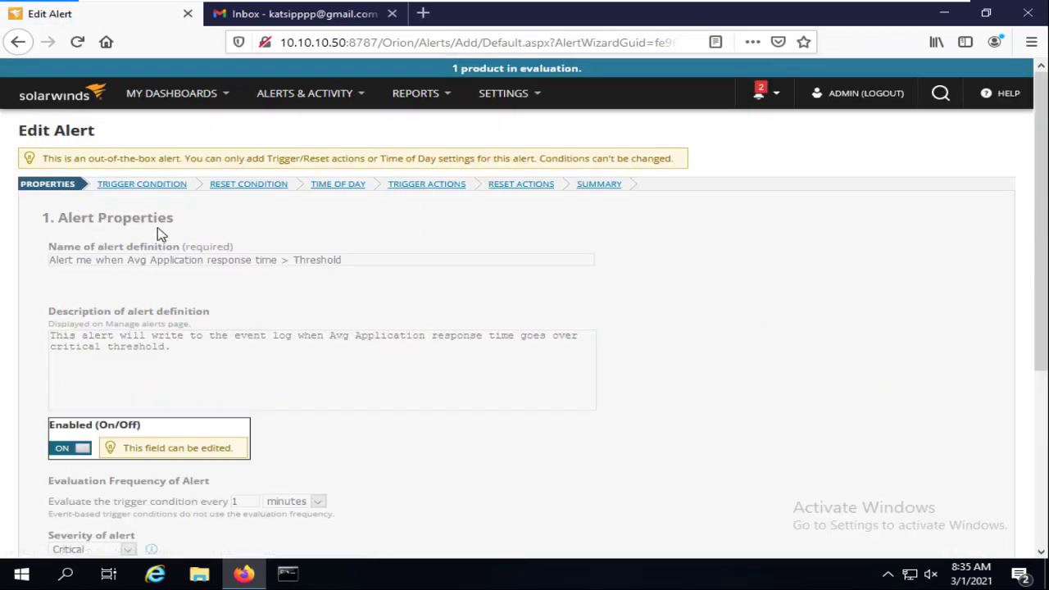
scroll(197, 234, "down", 5)
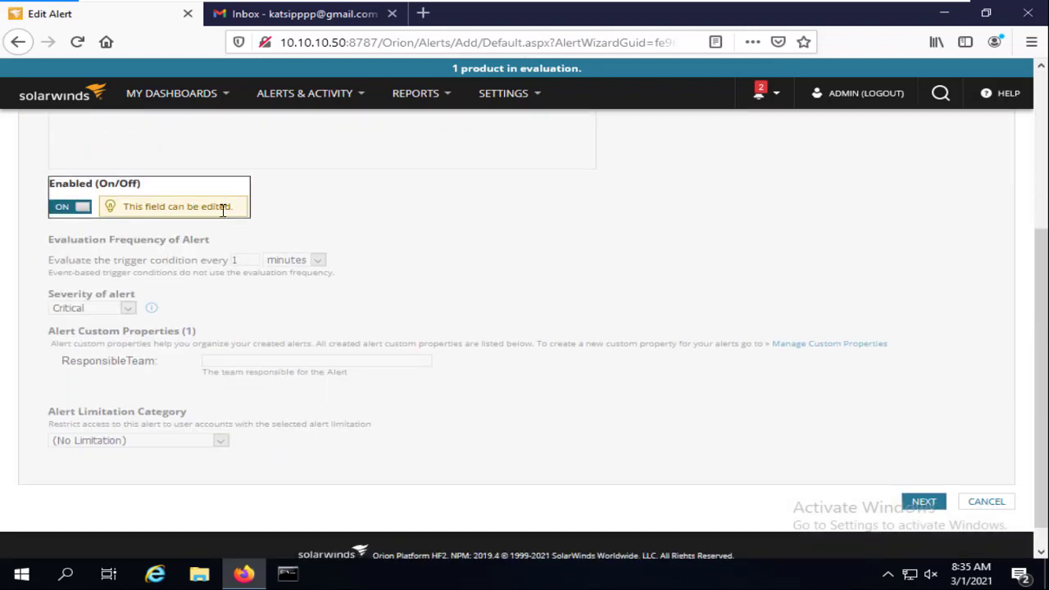
scroll(496, 309, "down", 1)
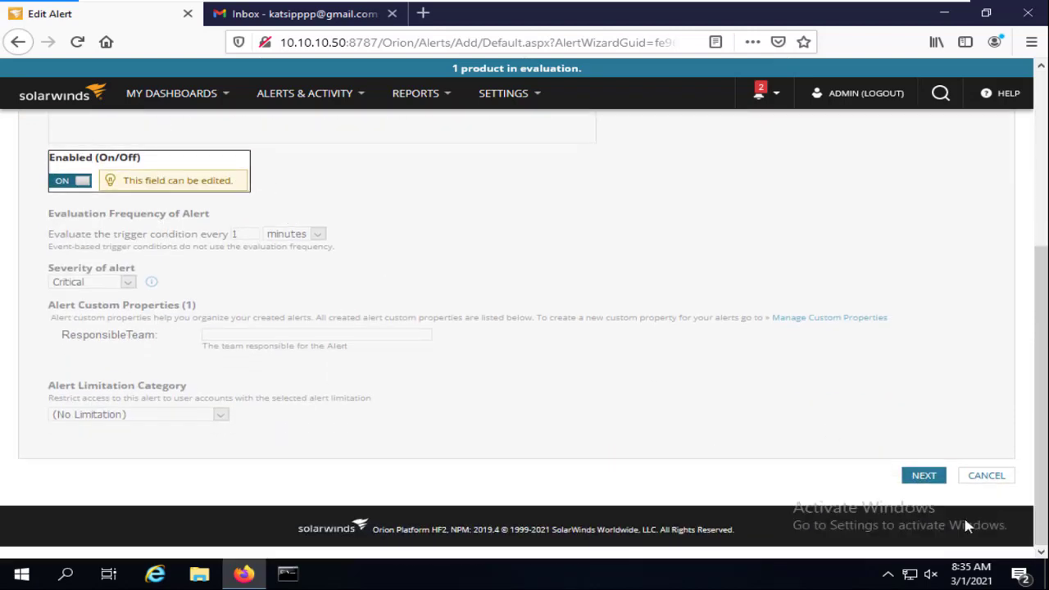
left_click(924, 475)
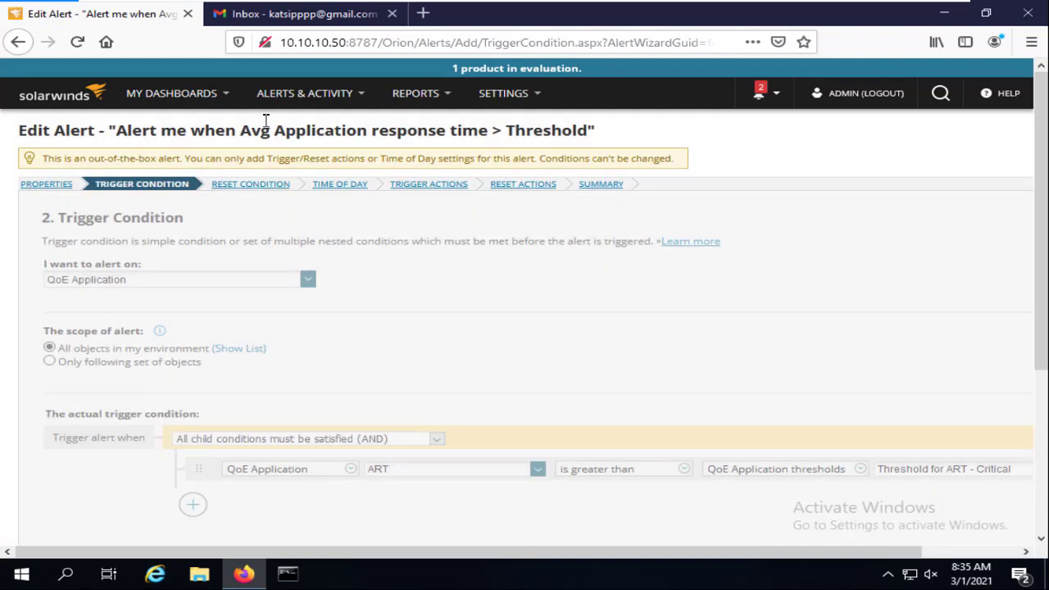
mouse_move(199, 102)
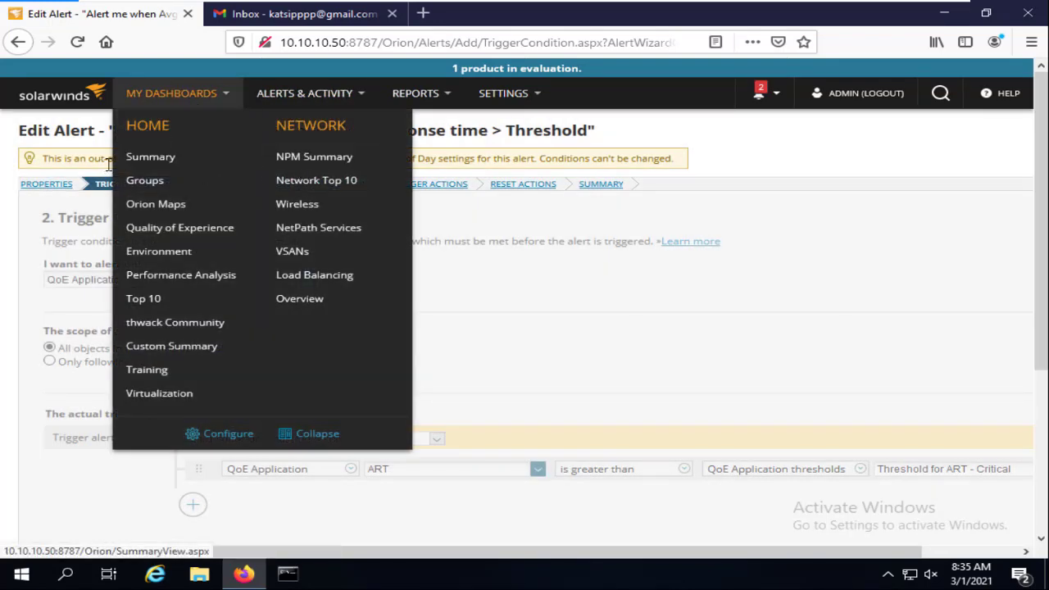
left_click(150, 156)
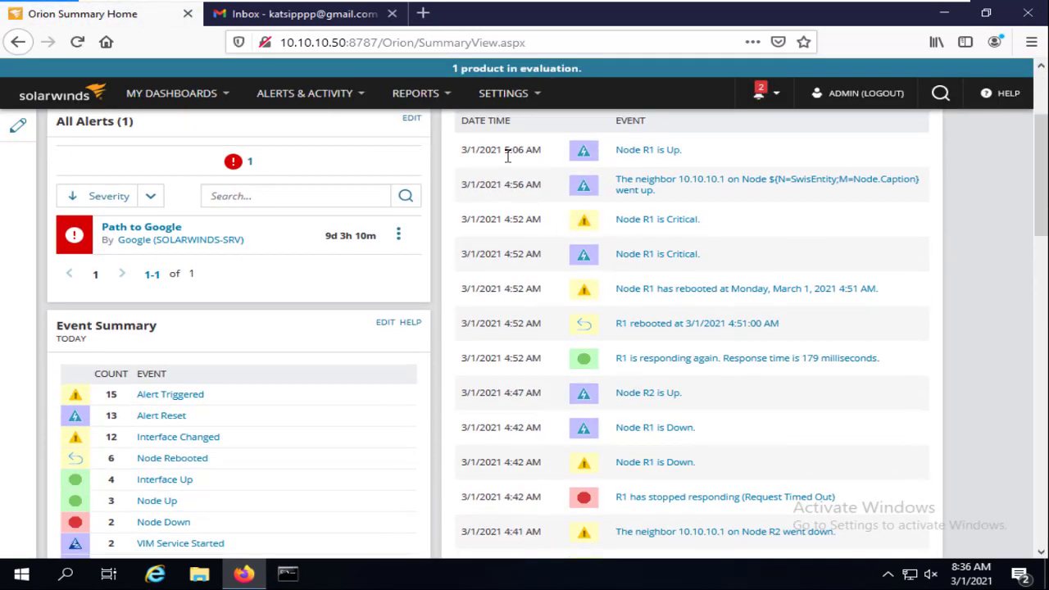
scroll(482, 261, "down", 4)
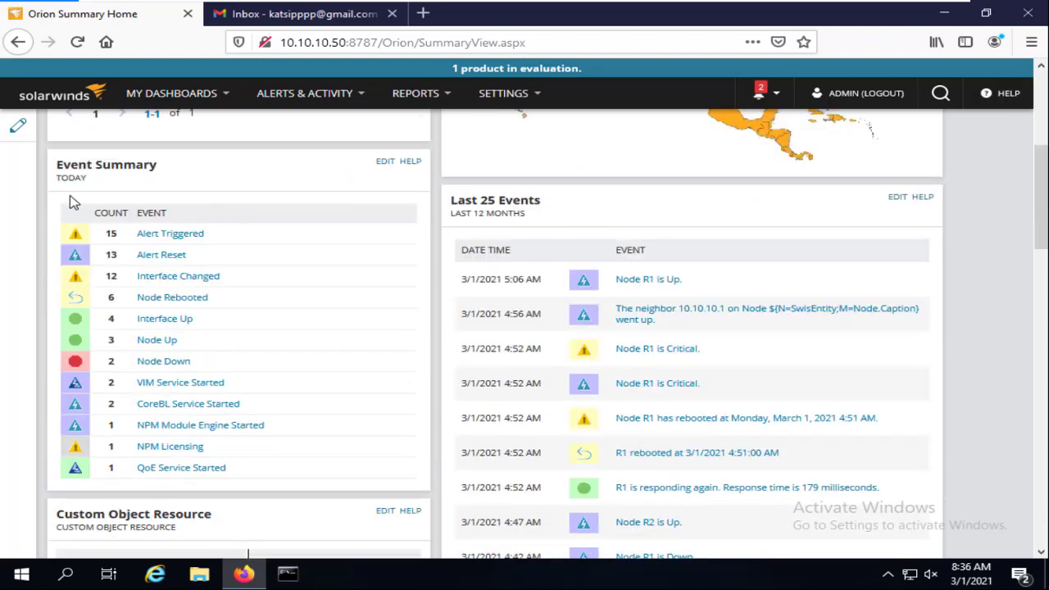
left_click(18, 46)
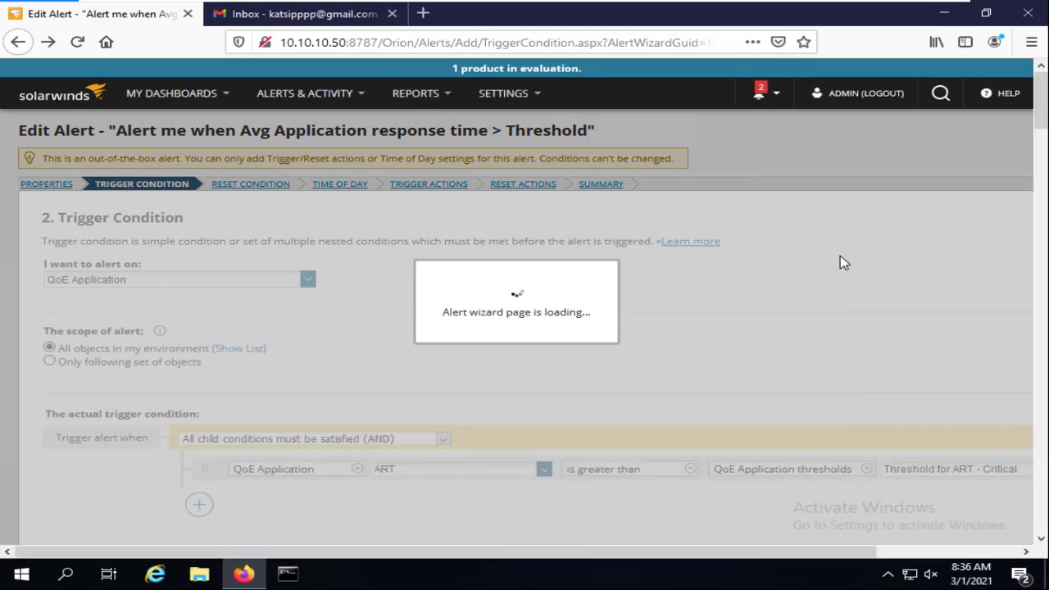
scroll(822, 254, "down", 5)
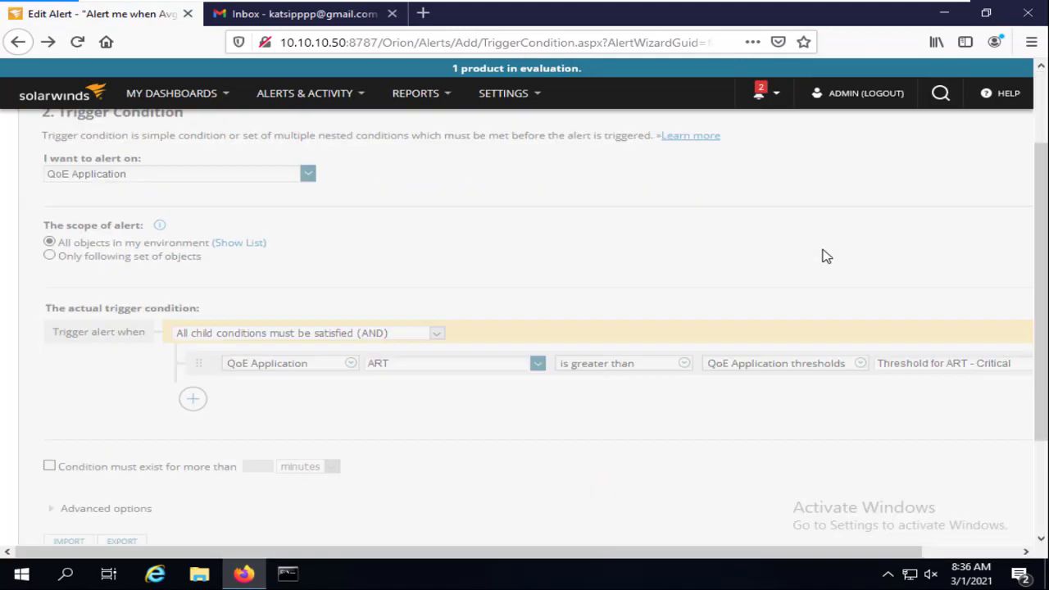
left_click(963, 464)
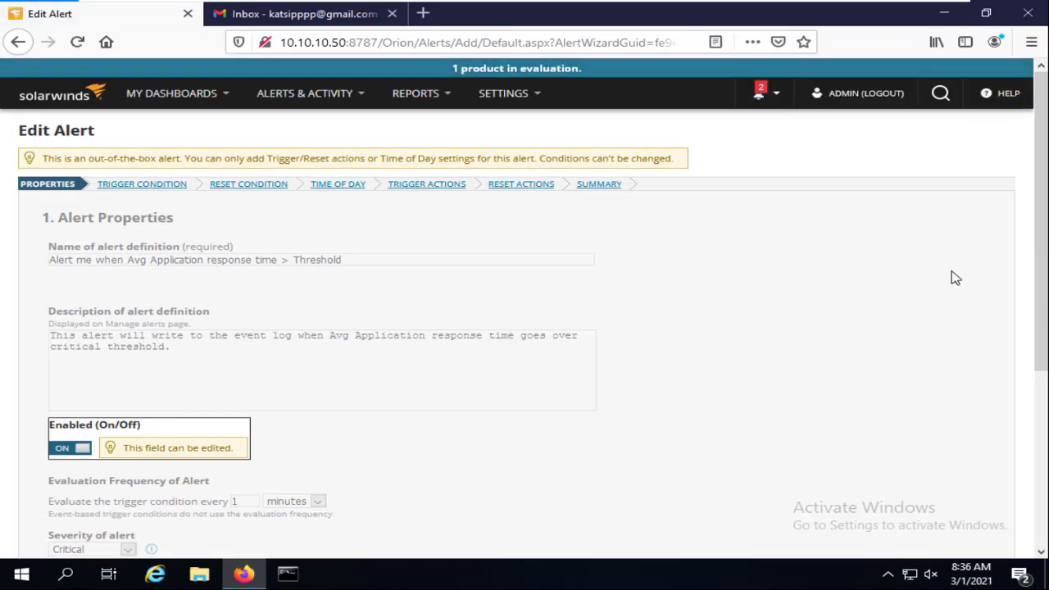
scroll(954, 282, "down", 3)
left_click(992, 479)
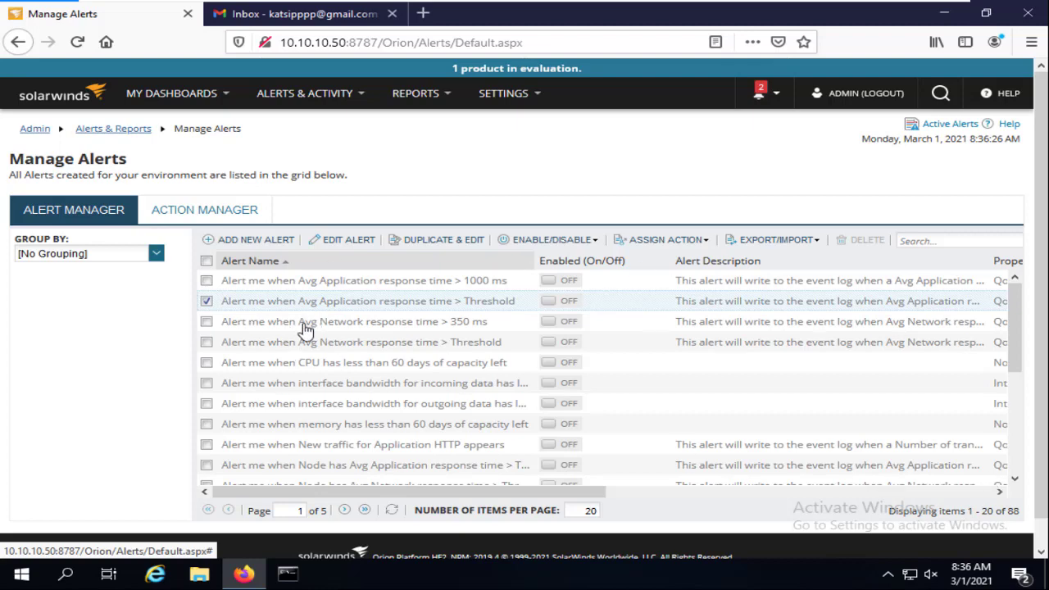
left_click(183, 218)
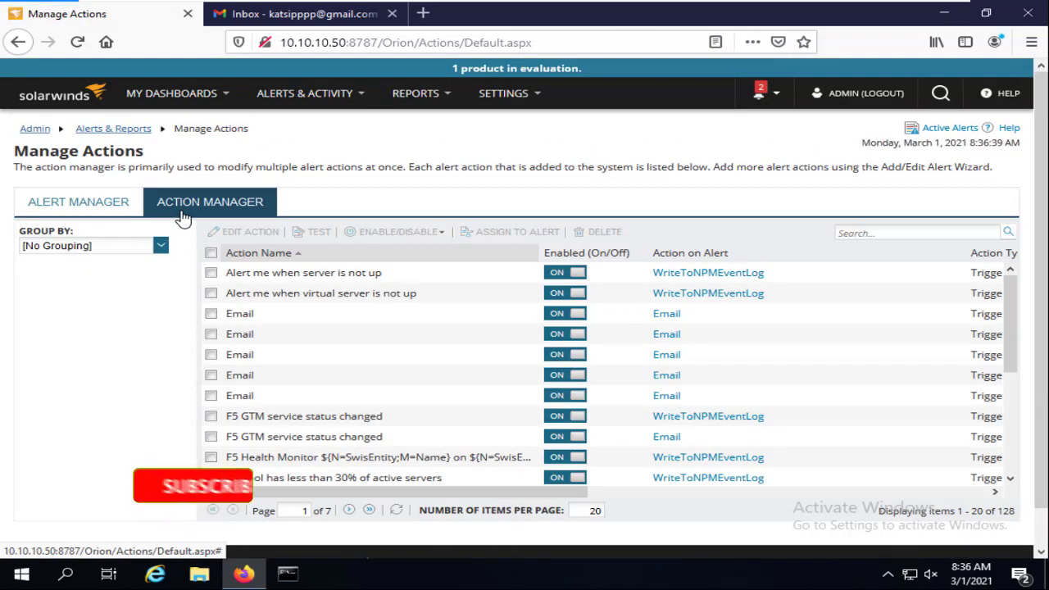
left_click_drag(1012, 289, 1013, 376)
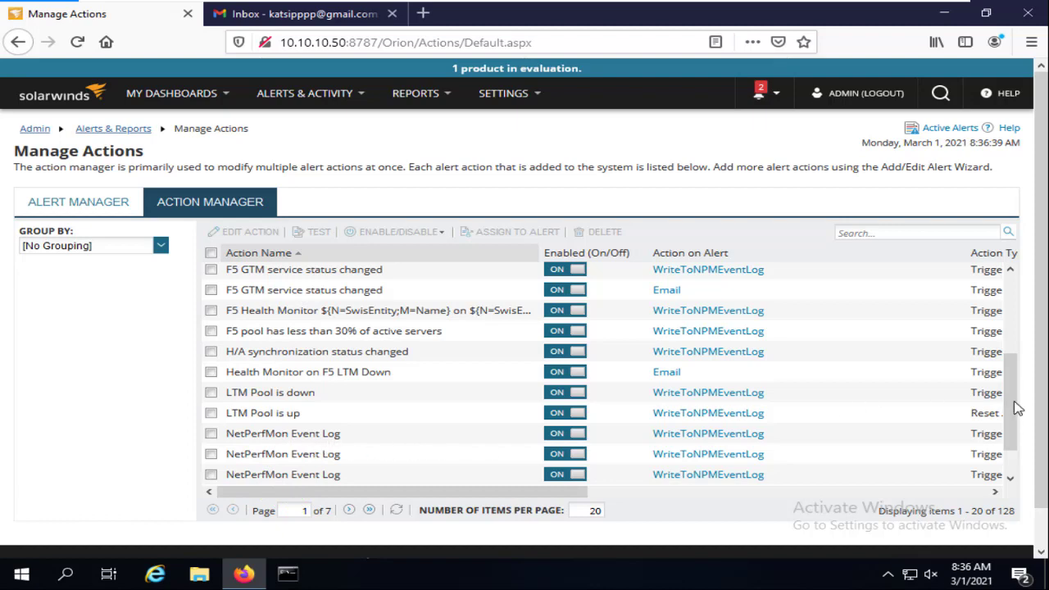
left_click_drag(1017, 392, 1019, 446)
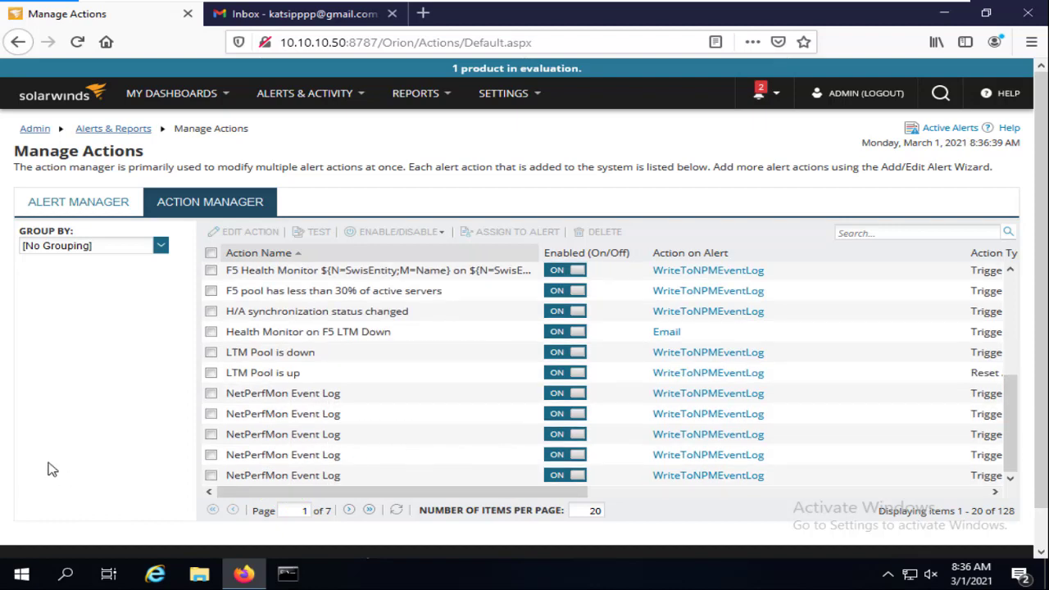
scroll(287, 410, "up", 5)
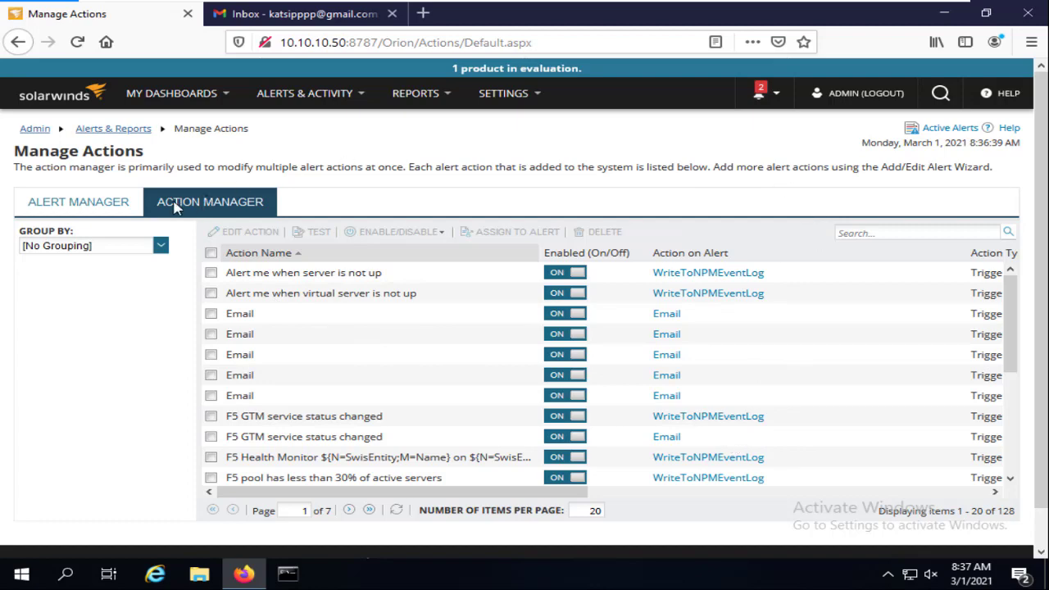
left_click(101, 205)
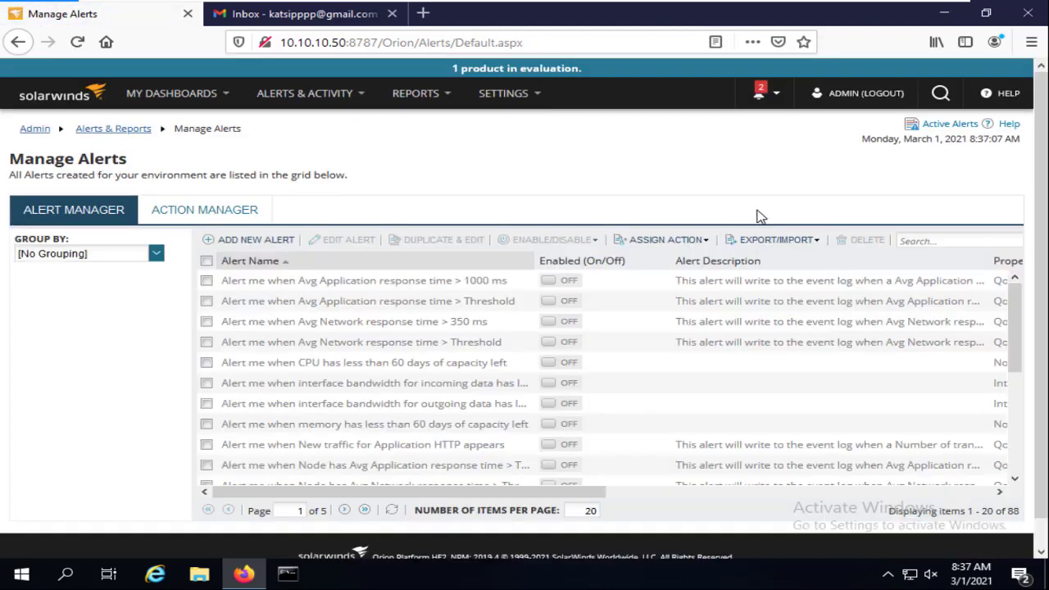
Create a new alert named Routers UPtime, toggling Enabled off and back on
left_click(256, 240)
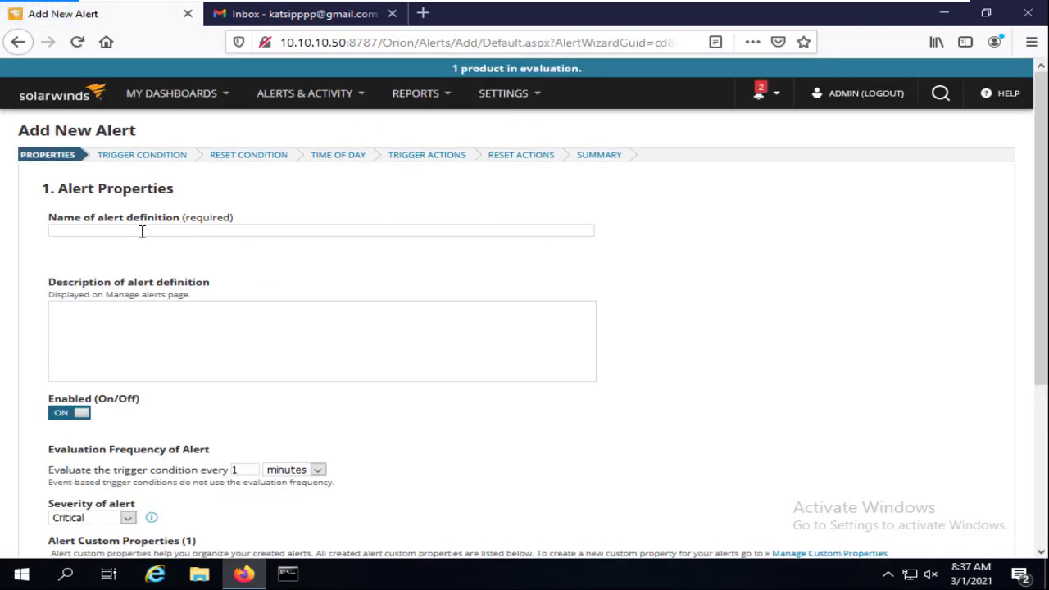
left_click(141, 231)
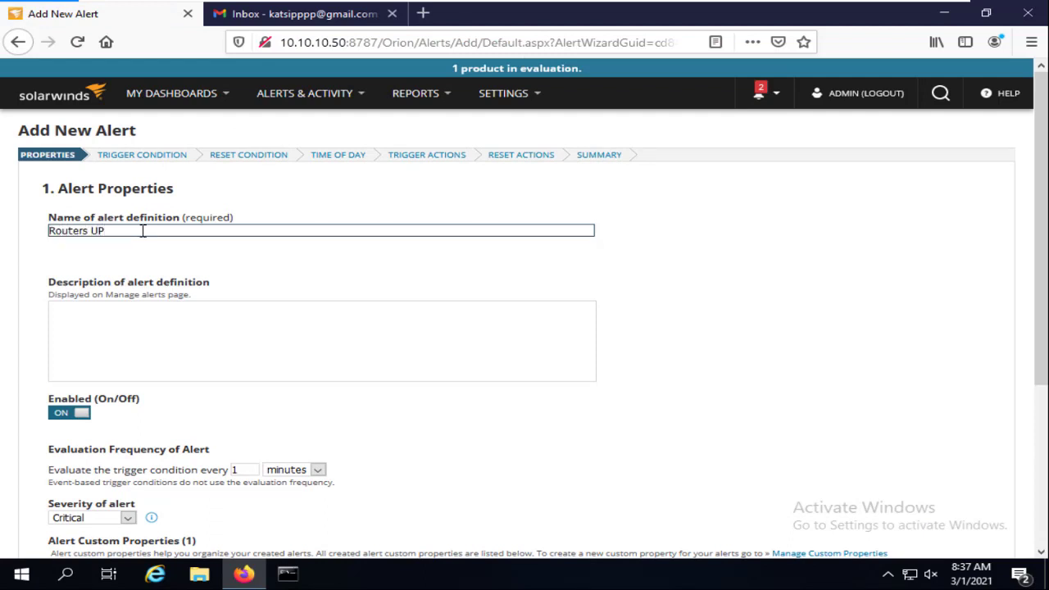
type("Routers UPtime")
left_click(127, 317)
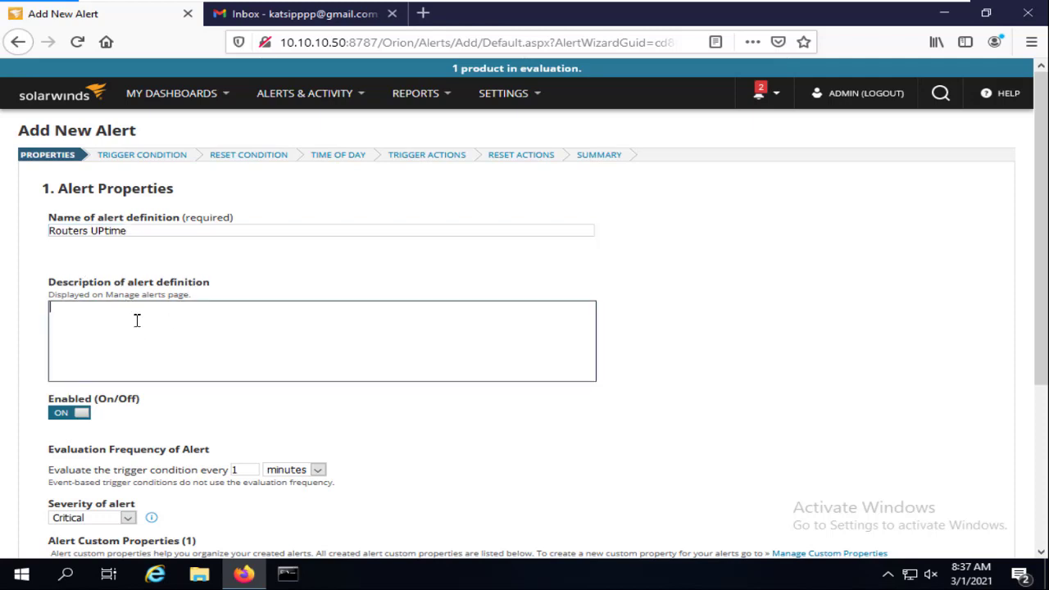
scroll(137, 320, "down", 2)
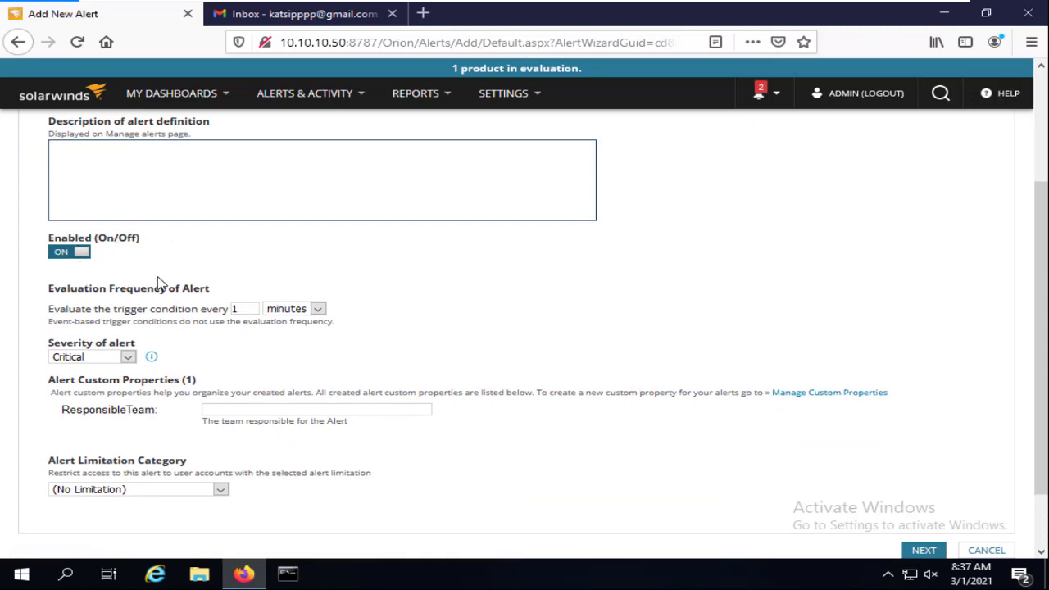
left_click(80, 255)
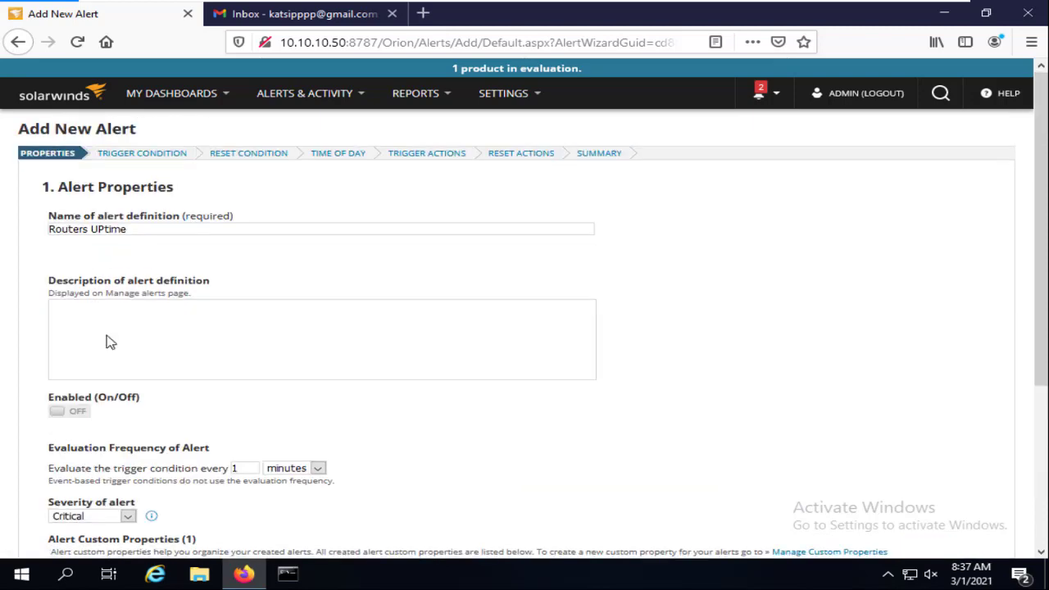
scroll(111, 342, "down", 3)
scroll(64, 182, "up", 3)
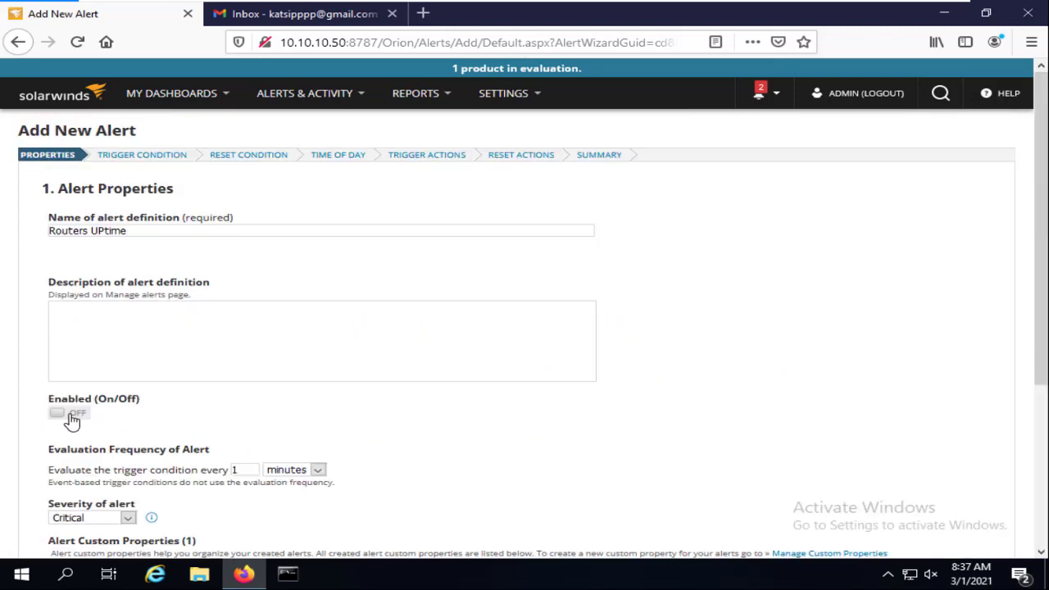
left_click(72, 420)
scroll(168, 399, "down", 3)
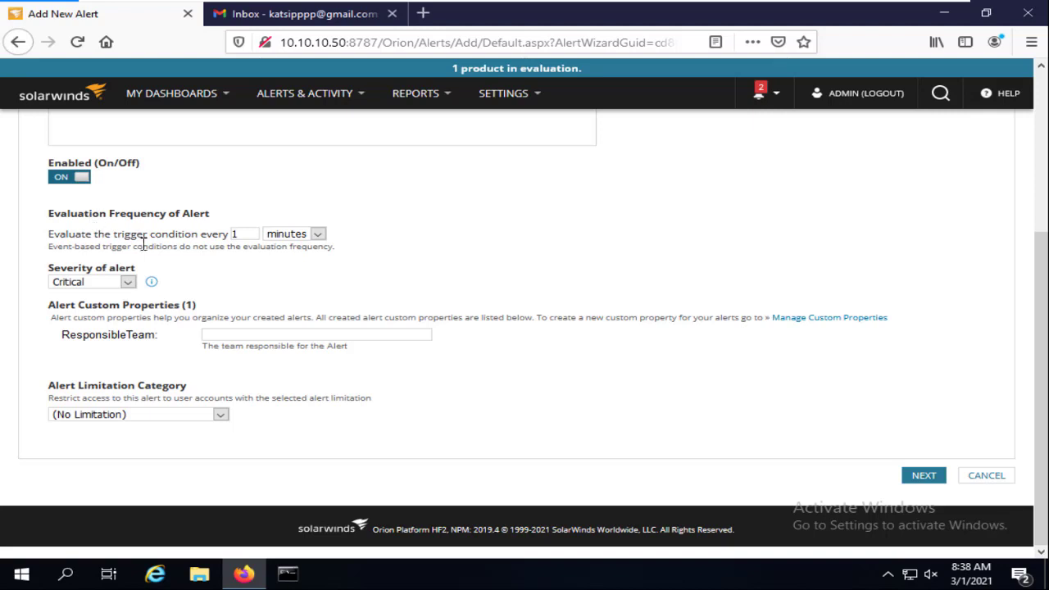
Set the condition evaluation frequency to 1 minute
left_click(245, 238)
key("BackSpace")
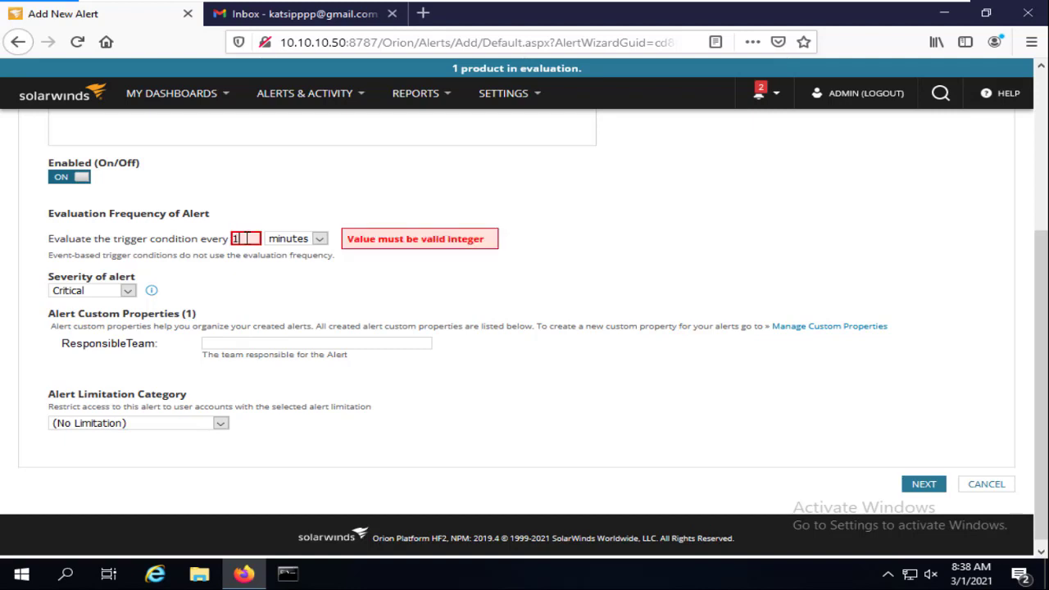
type("1")
left_click(541, 278)
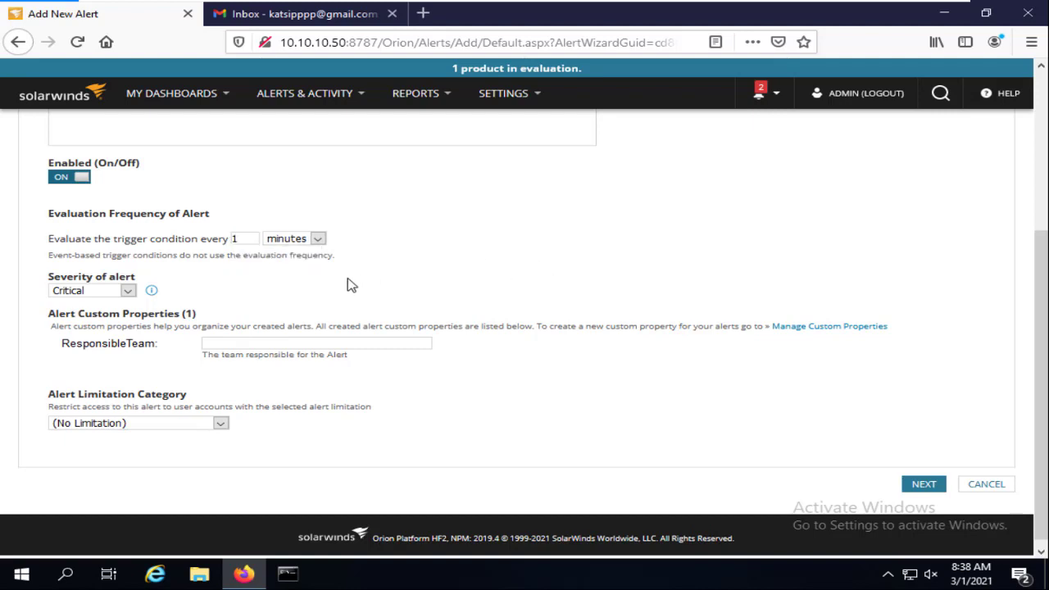
left_click(295, 241)
left_click(279, 255)
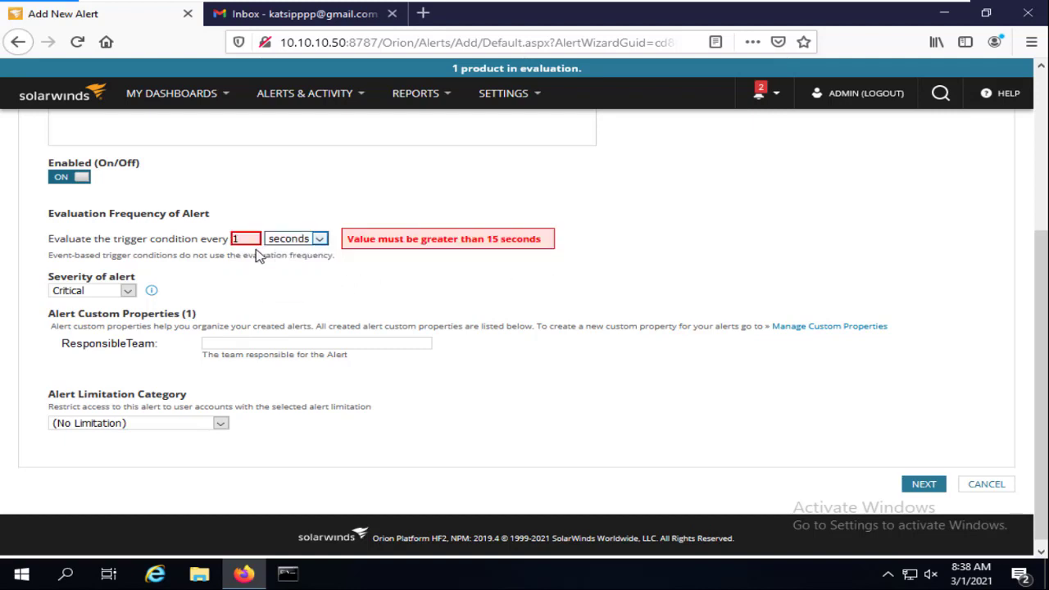
left_click_drag(256, 238, 226, 240)
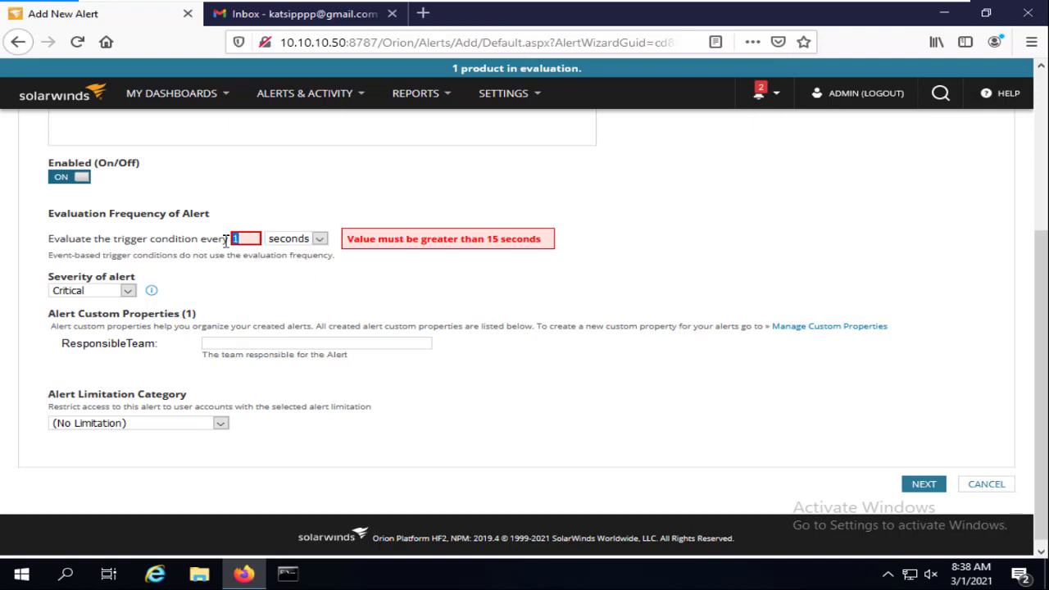
type("15")
key("BackSpace")
type("4")
left_click(300, 240)
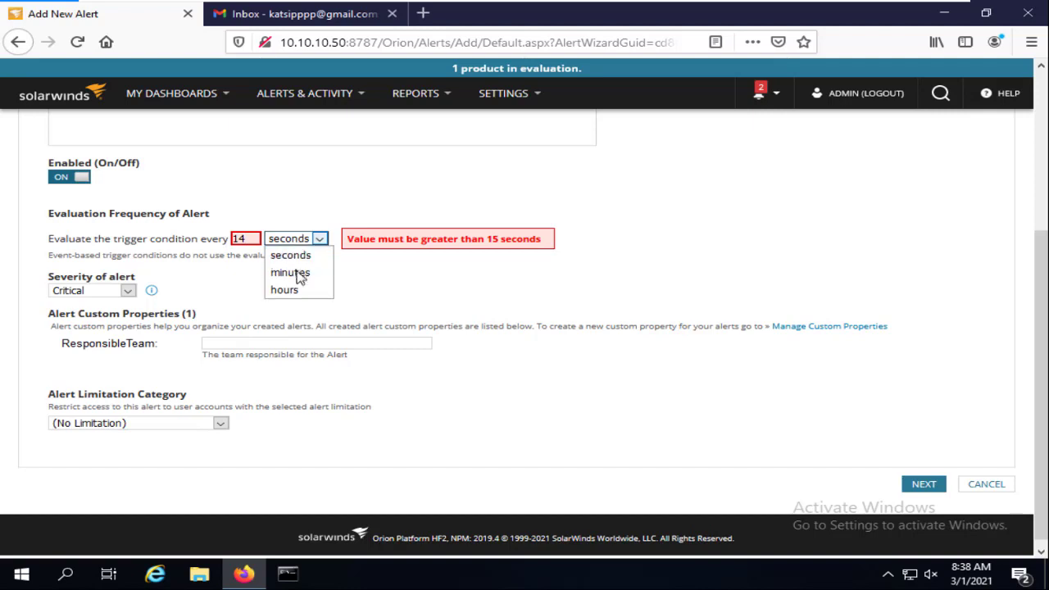
left_click(300, 274)
double_click(251, 239)
type("1")
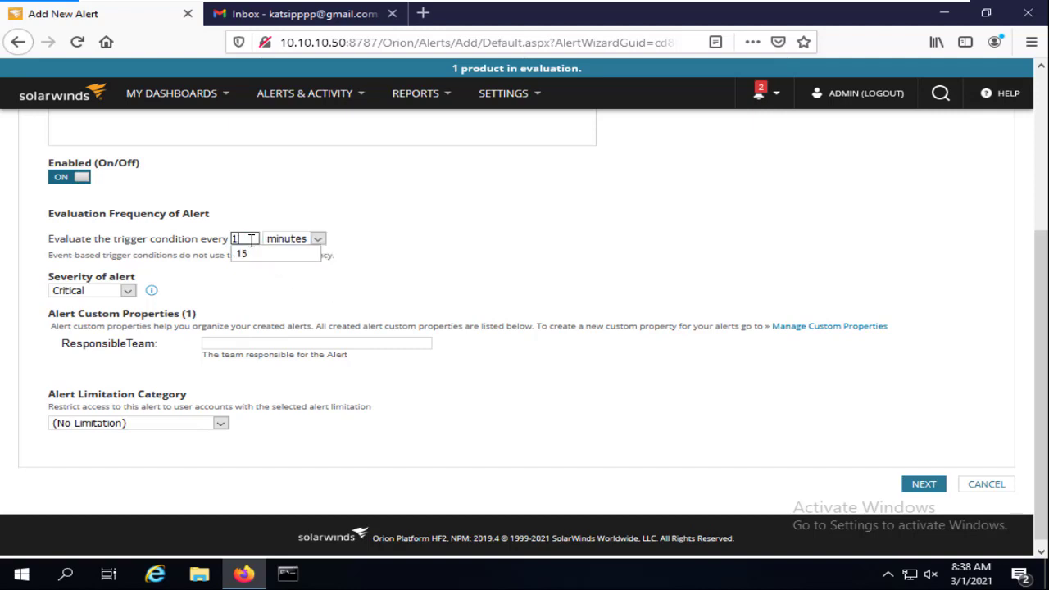
scroll(251, 239, "down", 1)
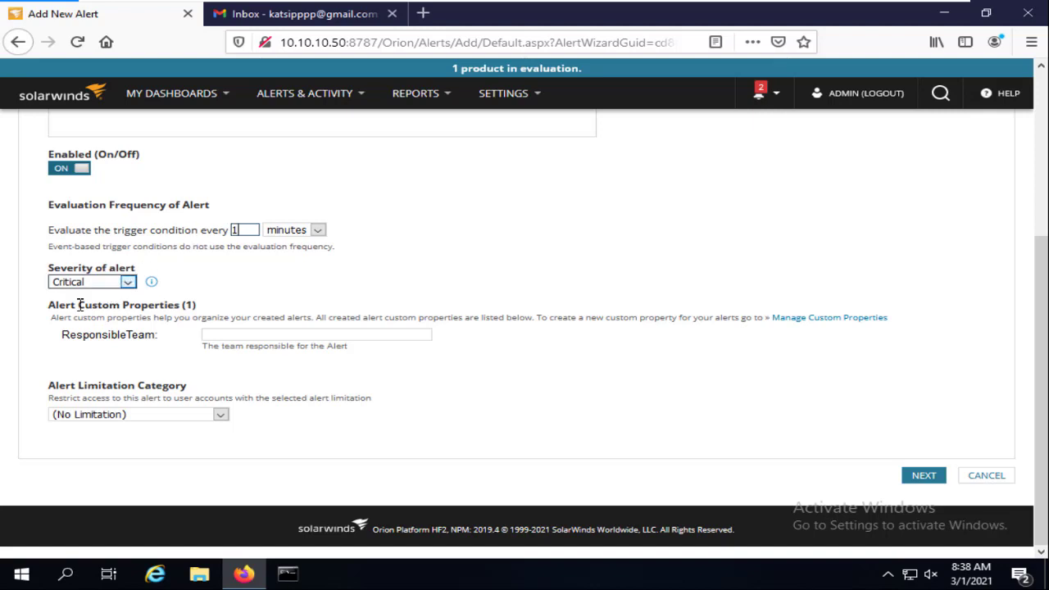
Keep severity Critical and limitation category (No Limitation), then continue to Trigger Condition
left_click(128, 283)
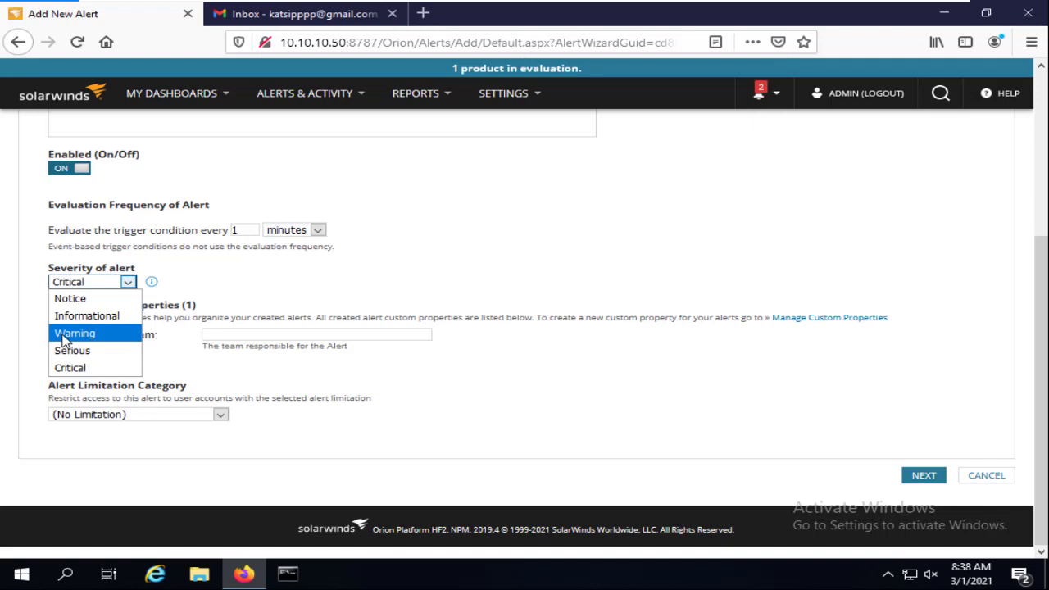
left_click(100, 368)
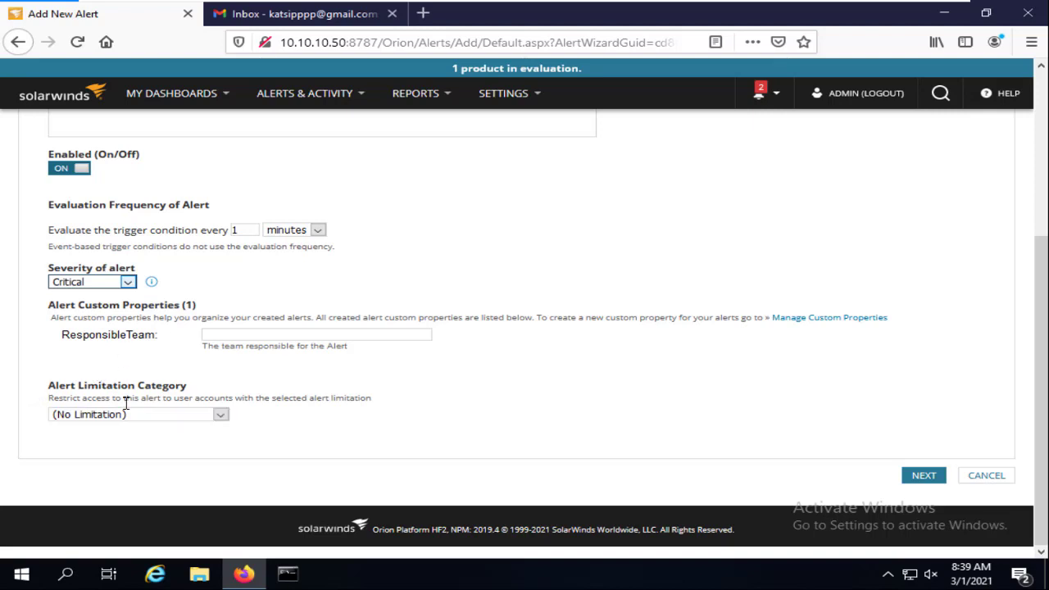
left_click(221, 415)
left_click(454, 400)
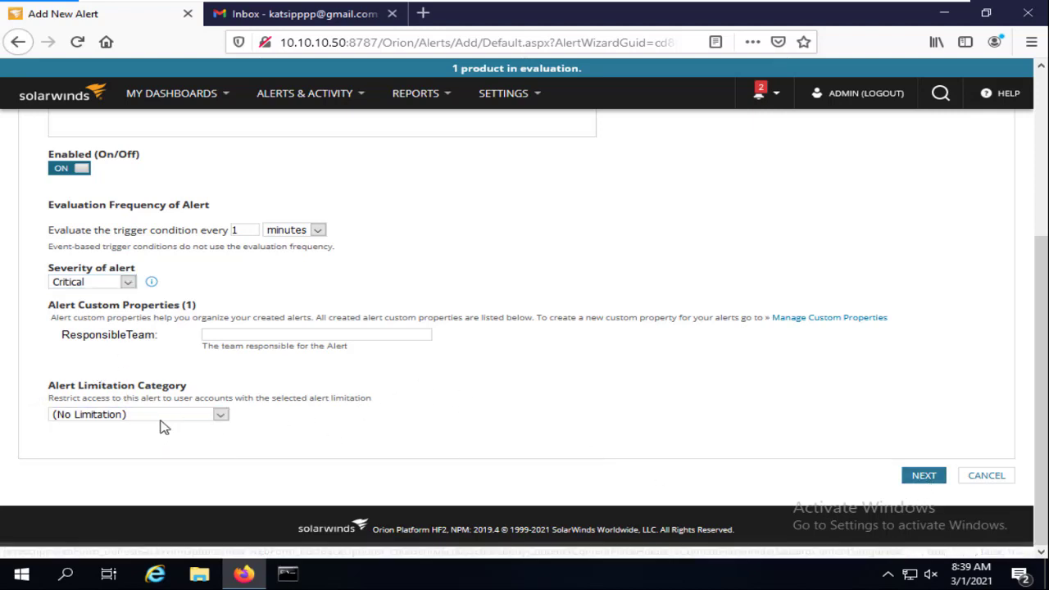
left_click(931, 482)
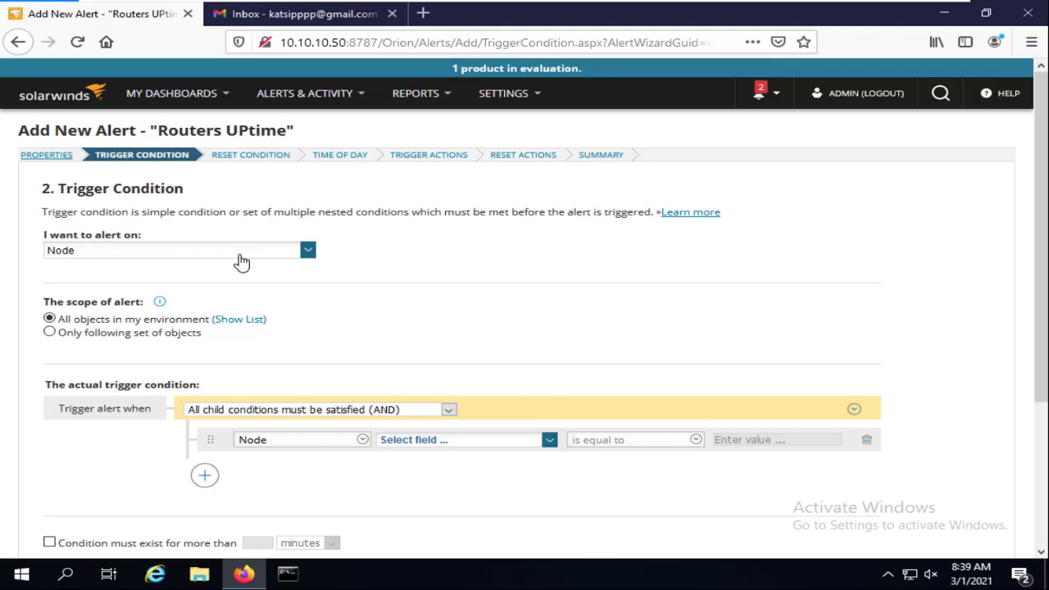
left_click(241, 322)
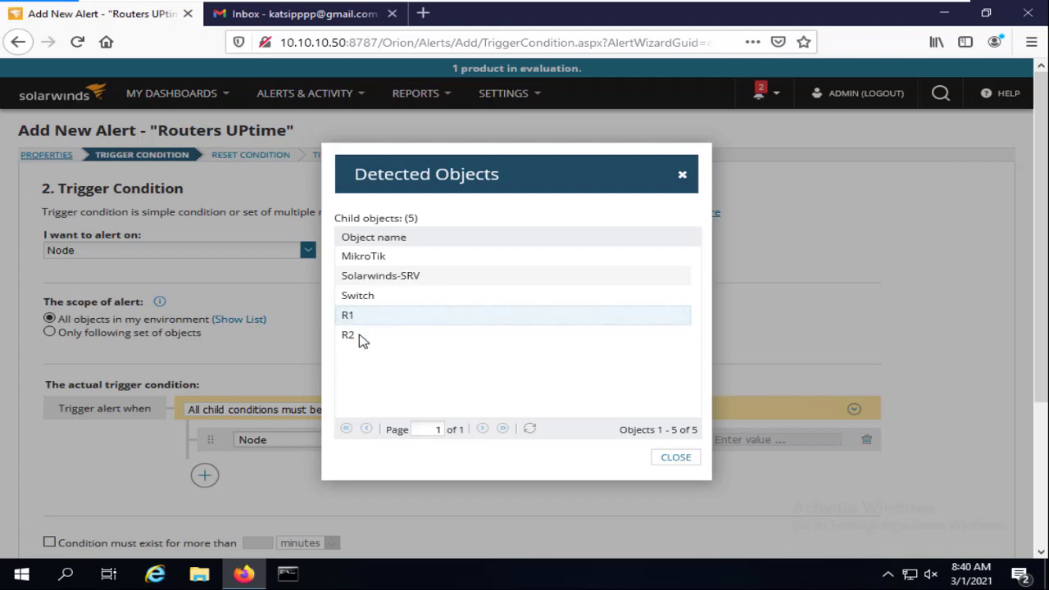
left_click(684, 175)
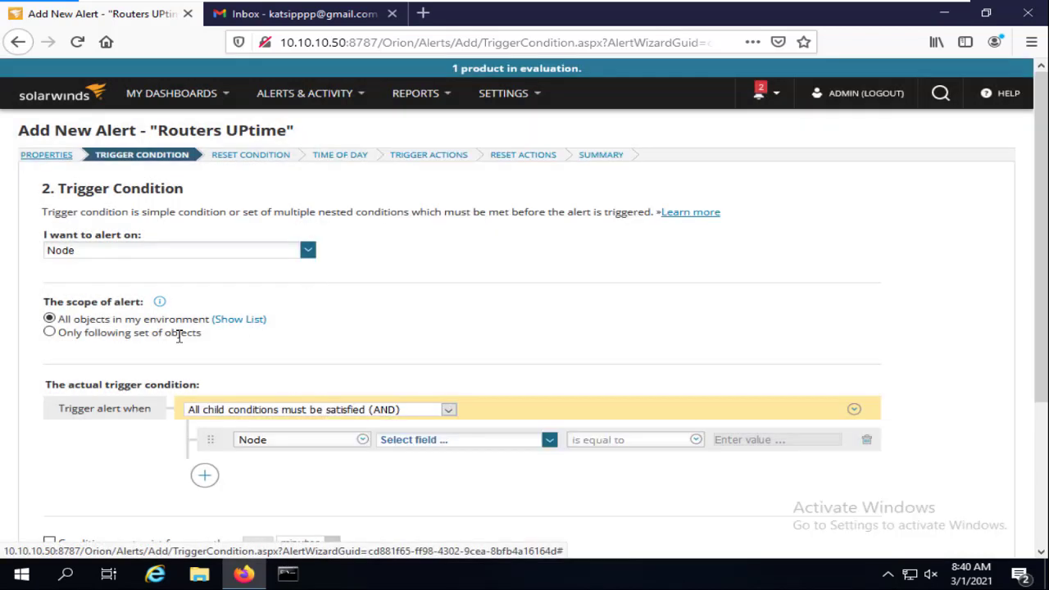
left_click(50, 333)
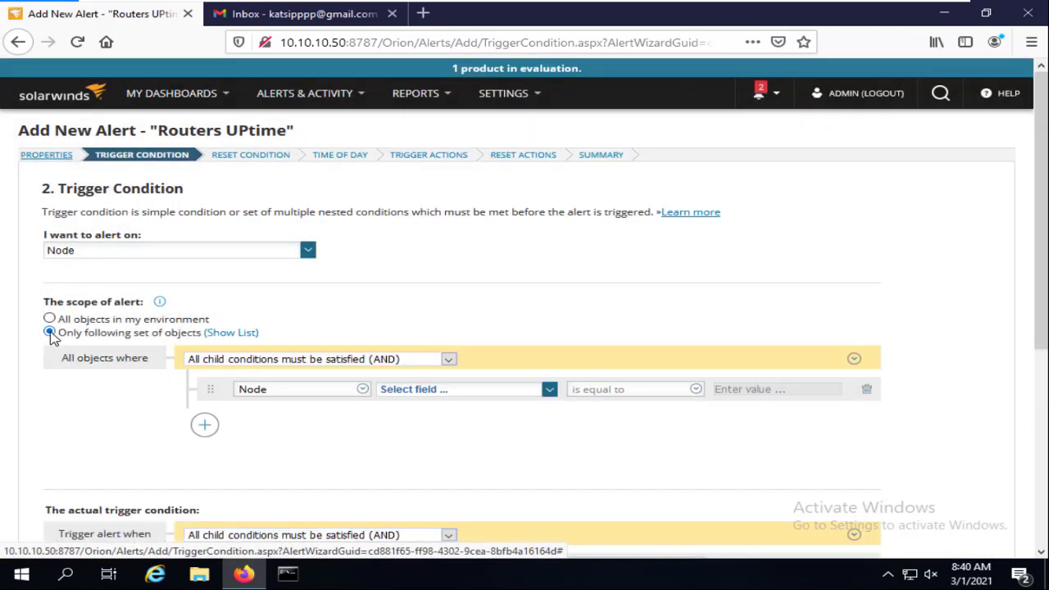
left_click(246, 337)
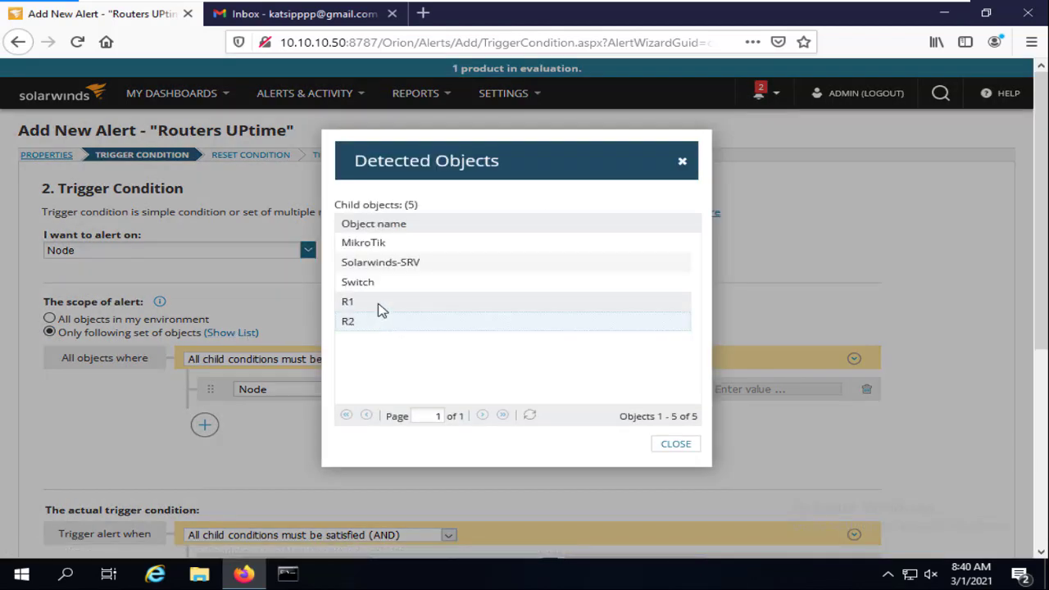
left_click(676, 444)
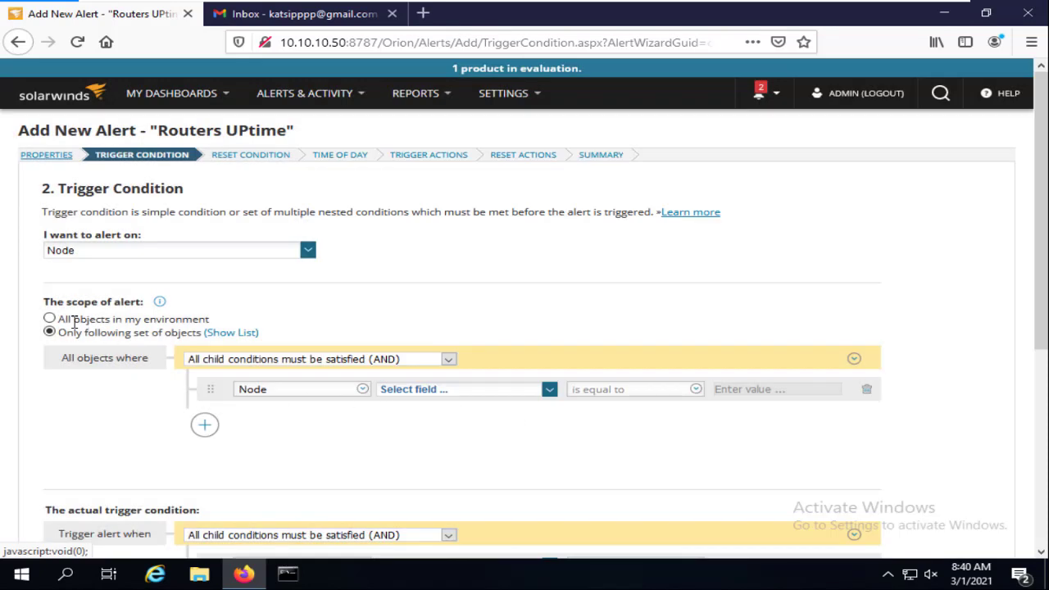
left_click(50, 319)
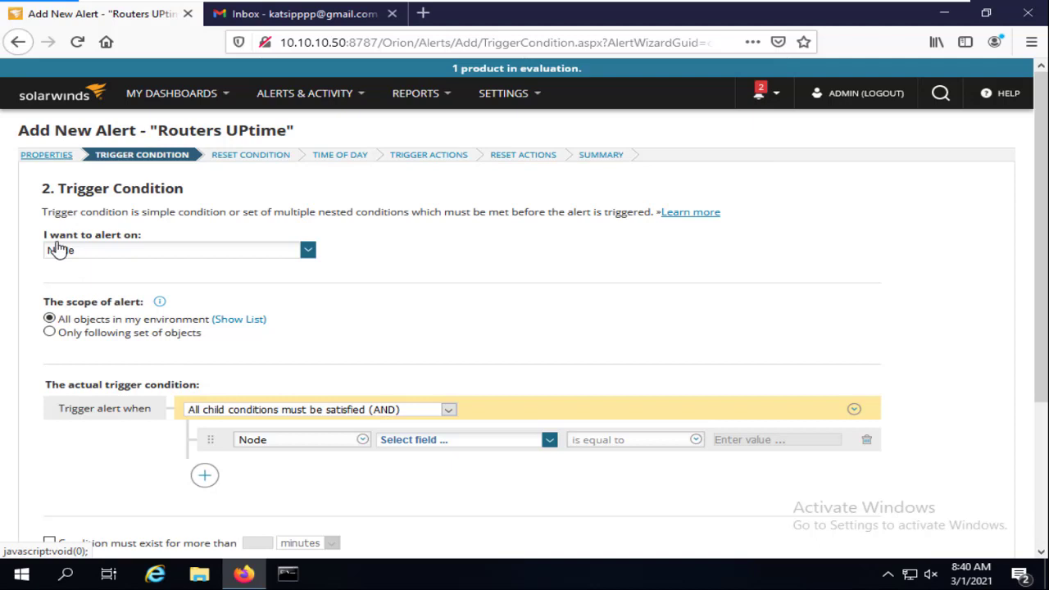
Switch the alert object to Volume with the condition Volume Status equals Down
left_click(117, 255)
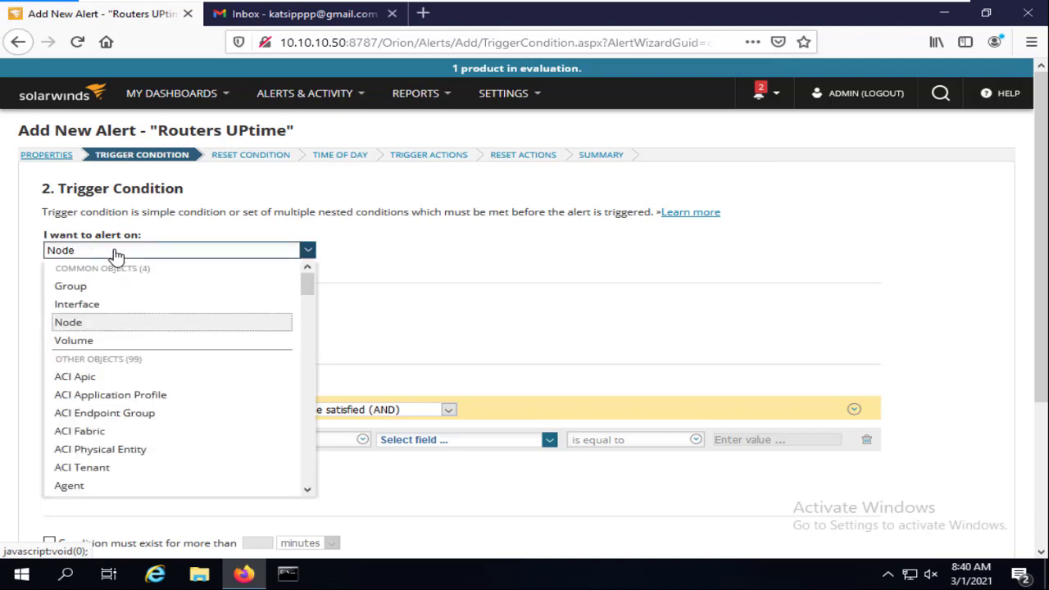
left_click(78, 340)
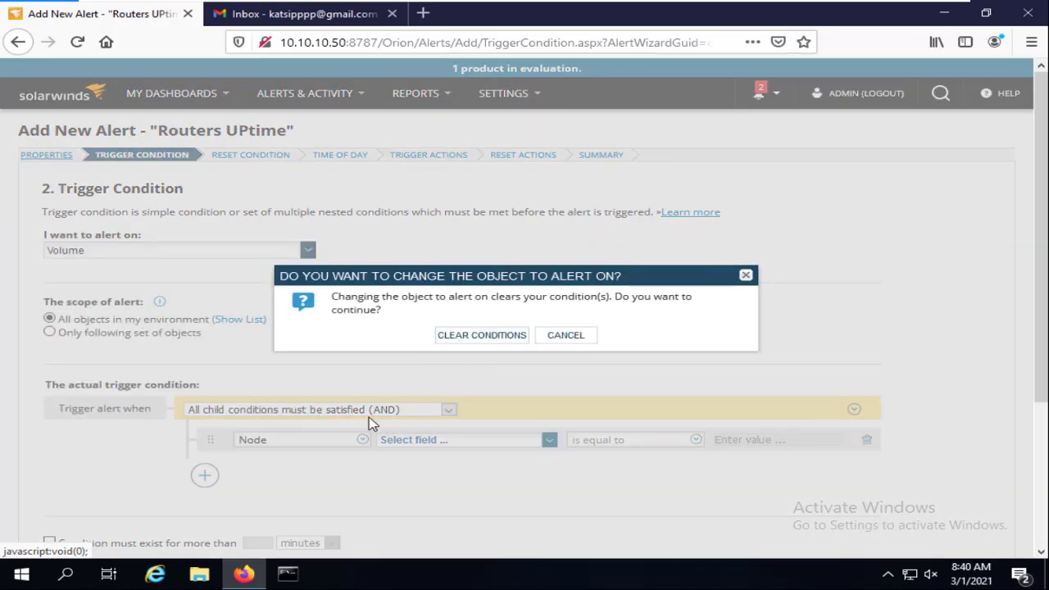
left_click(490, 339)
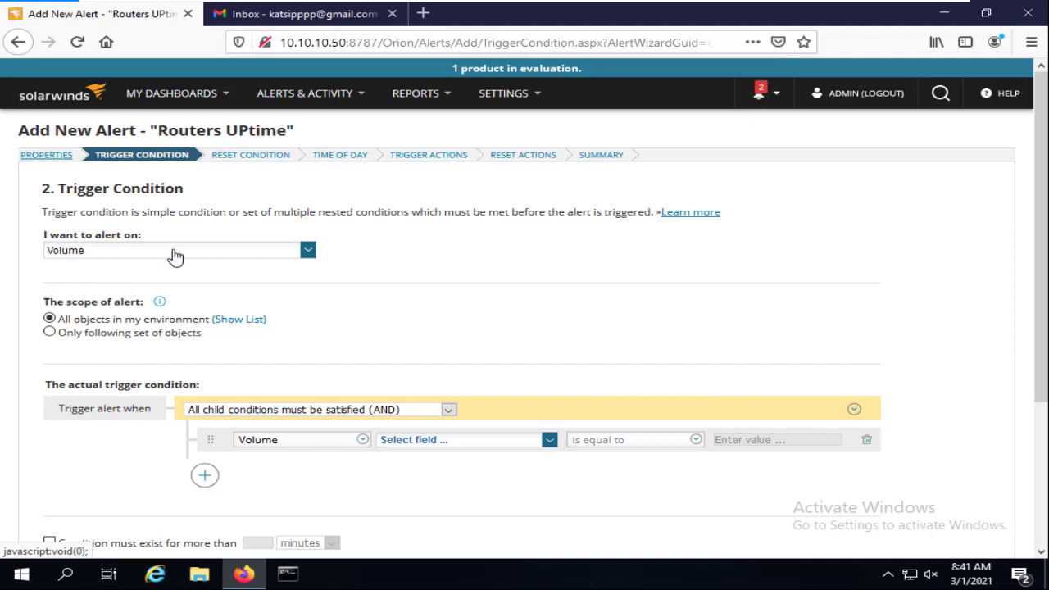
left_click(449, 451)
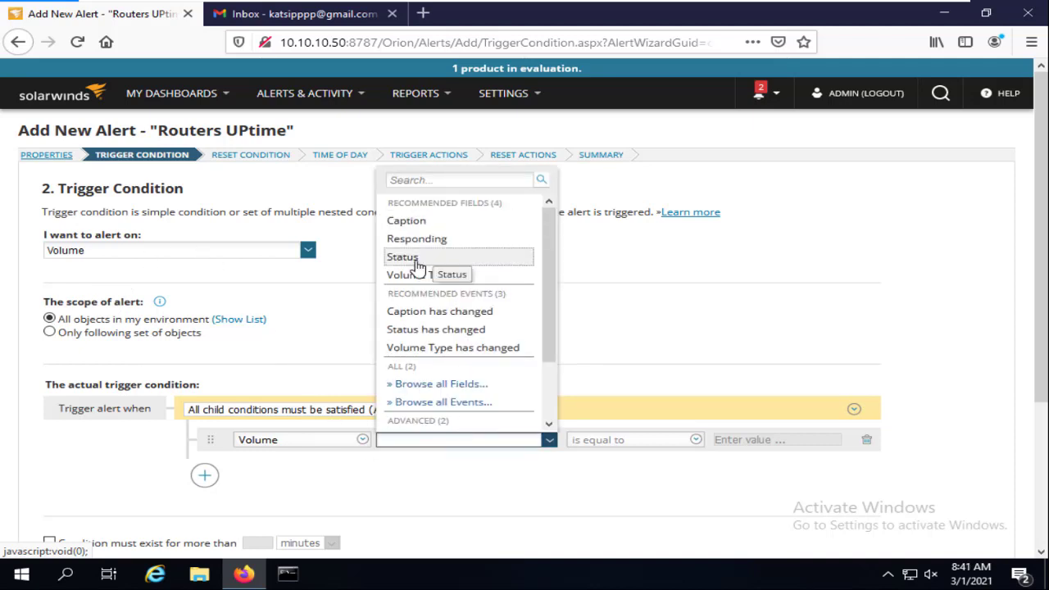
left_click(416, 259)
left_click(736, 442)
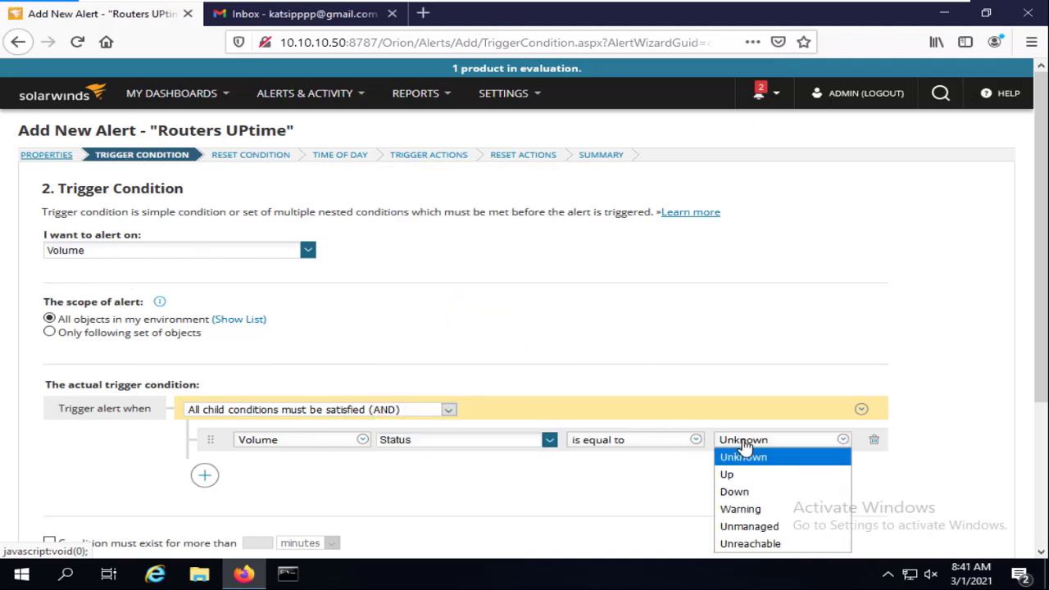
left_click(735, 492)
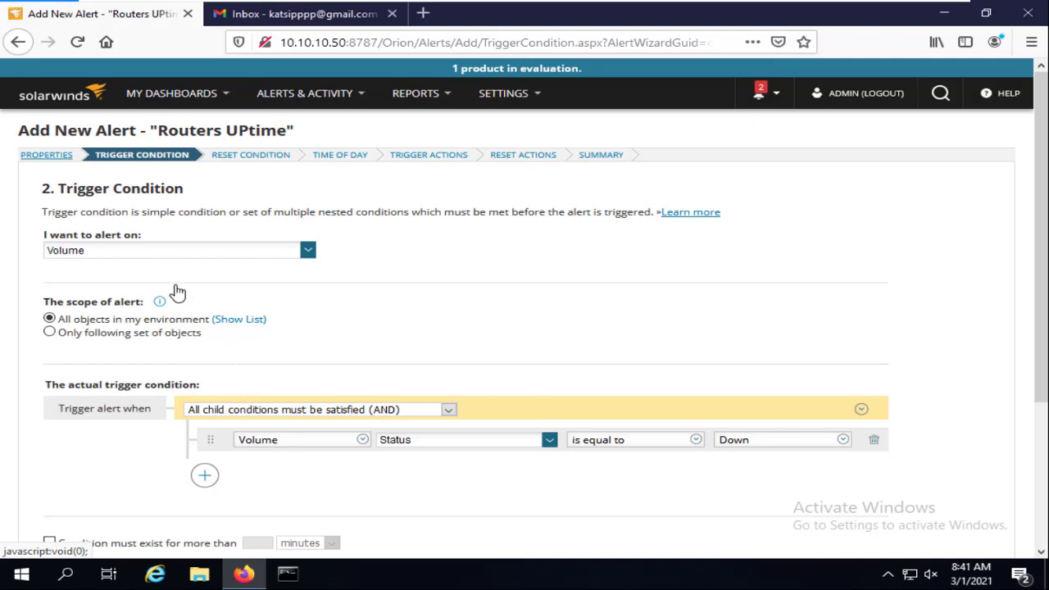
Change the alert object to Interface, clearing the existing trigger conditions
left_click(197, 252)
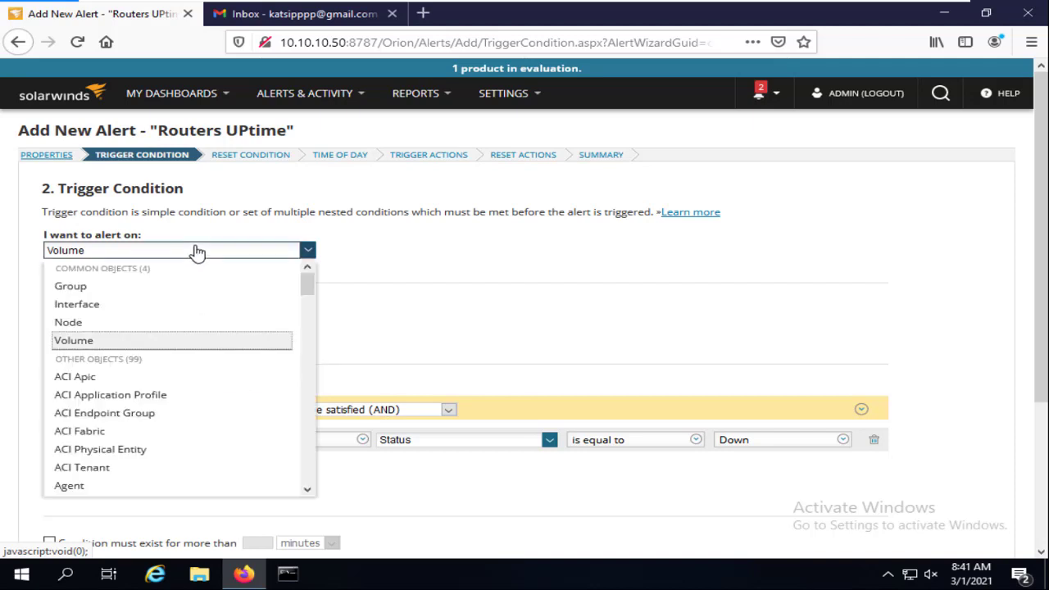
left_click(87, 305)
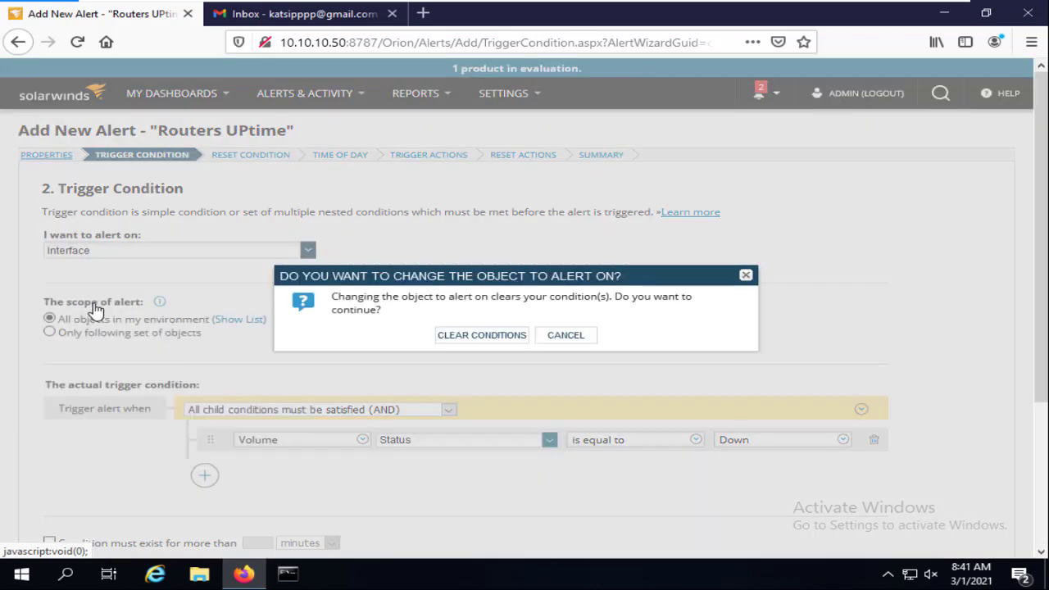
left_click(477, 336)
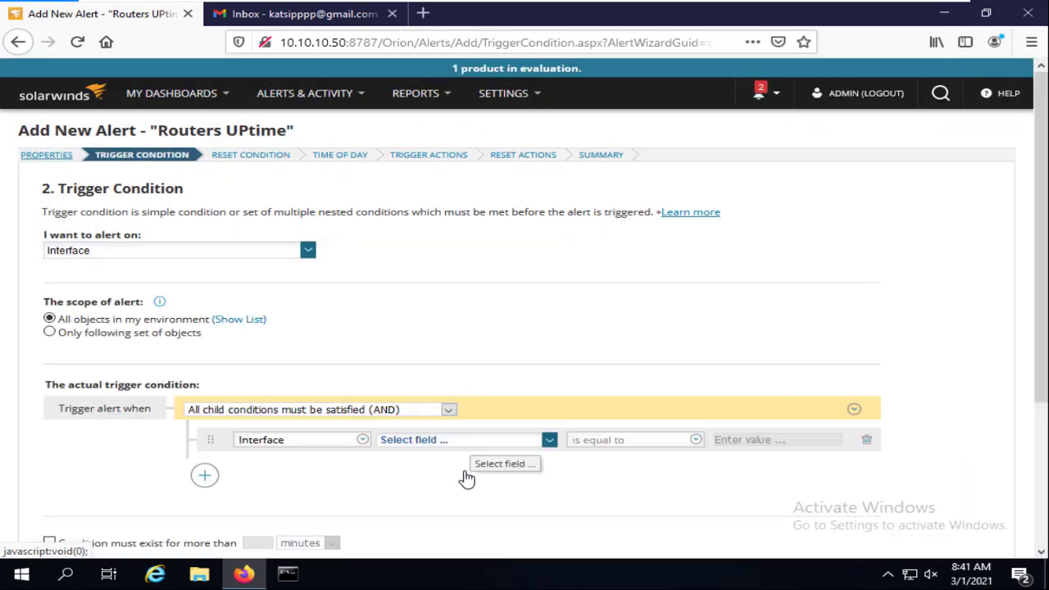
Trigger on the interface 'Status has changed' event, filtered where New Status is equal to Old Status
left_click(497, 441)
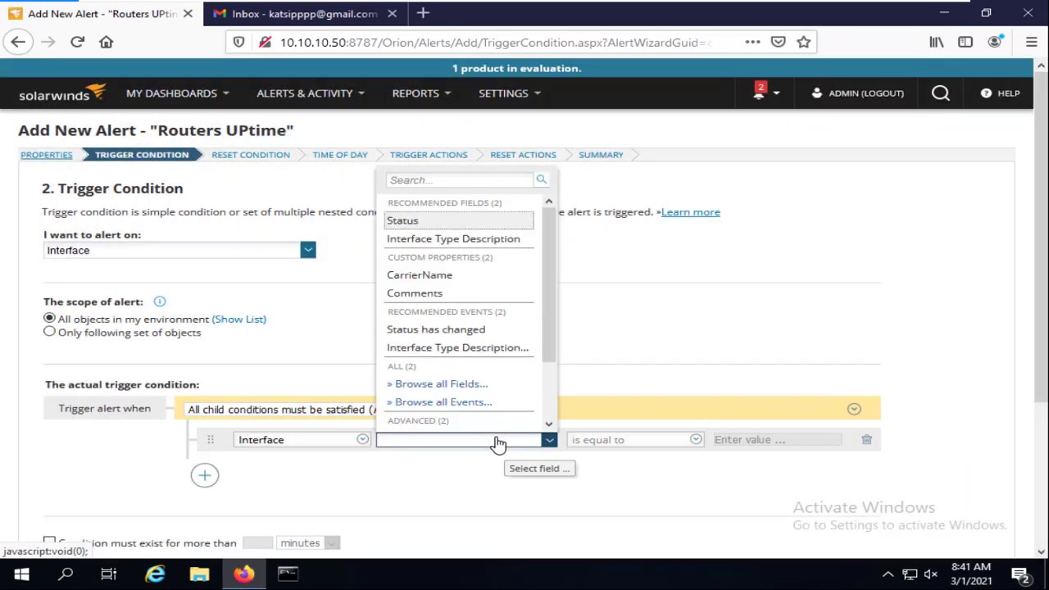
left_click(473, 331)
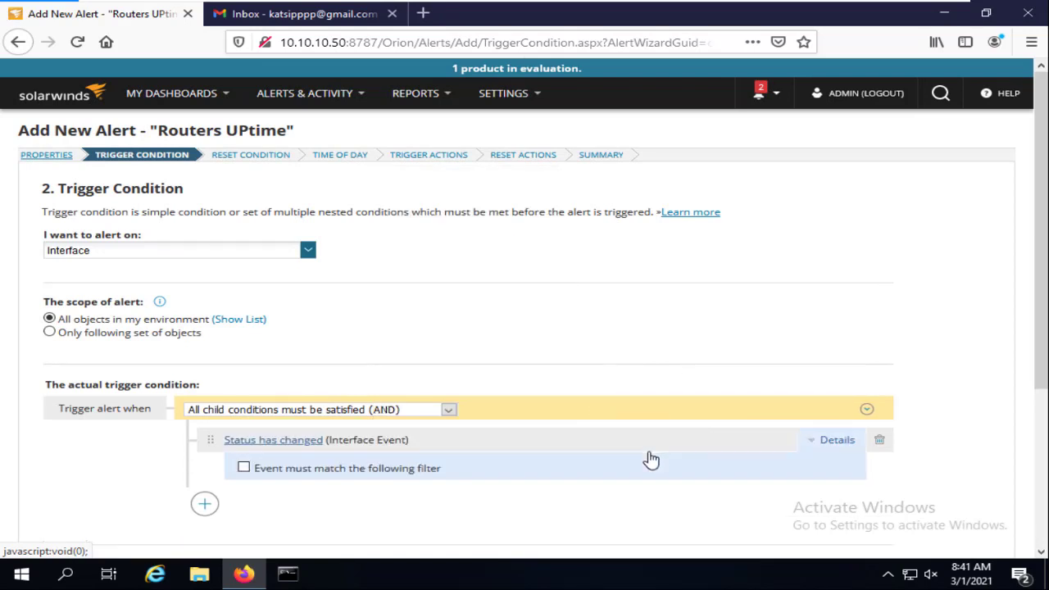
left_click(243, 467)
scroll(442, 417, "down", 3)
scroll(442, 417, "down", 3)
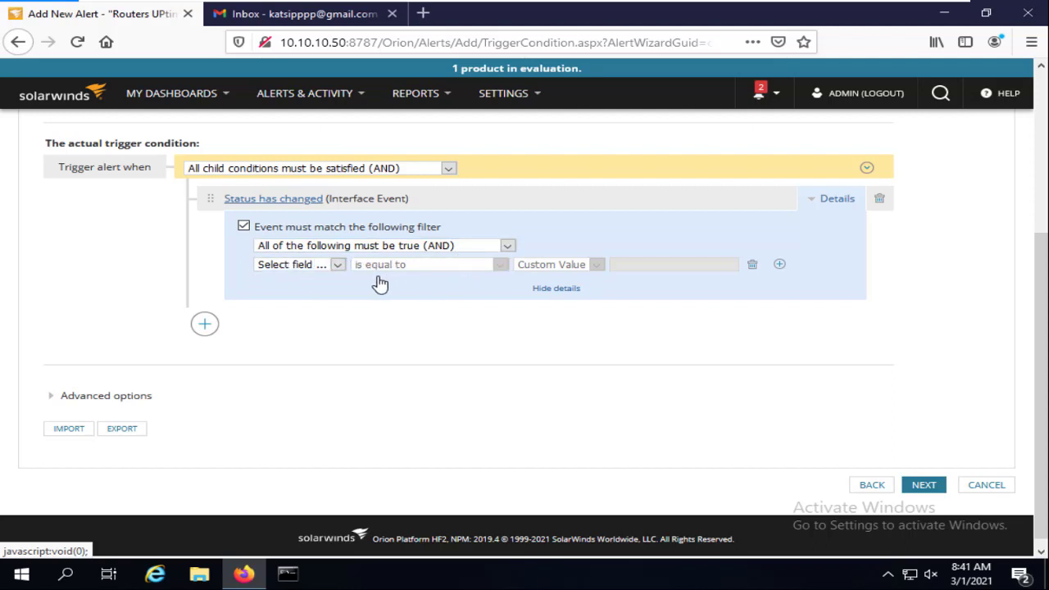
left_click(338, 265)
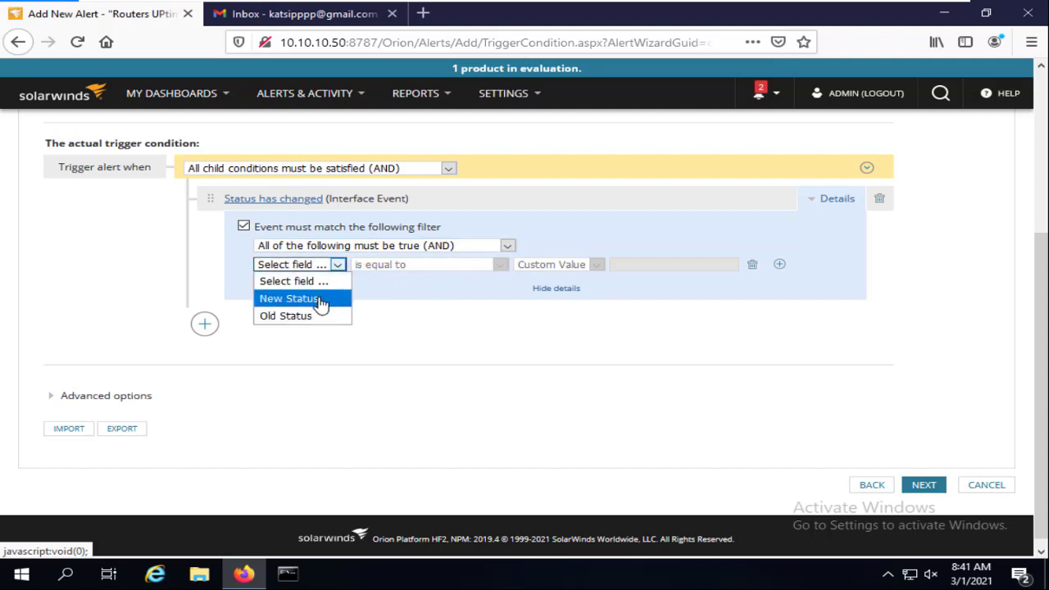
left_click(320, 300)
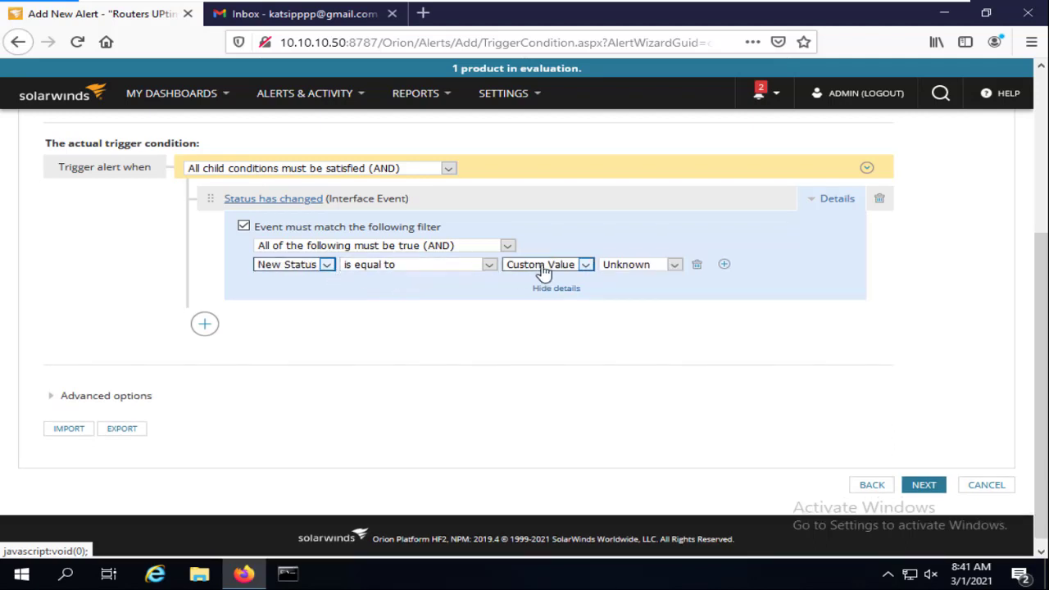
left_click(572, 271)
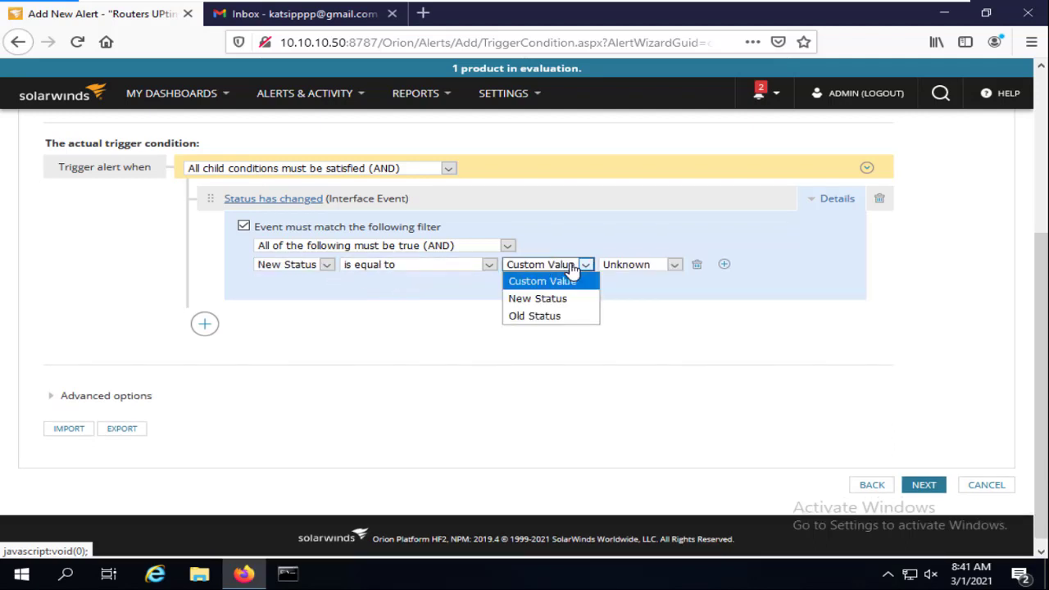
left_click(556, 320)
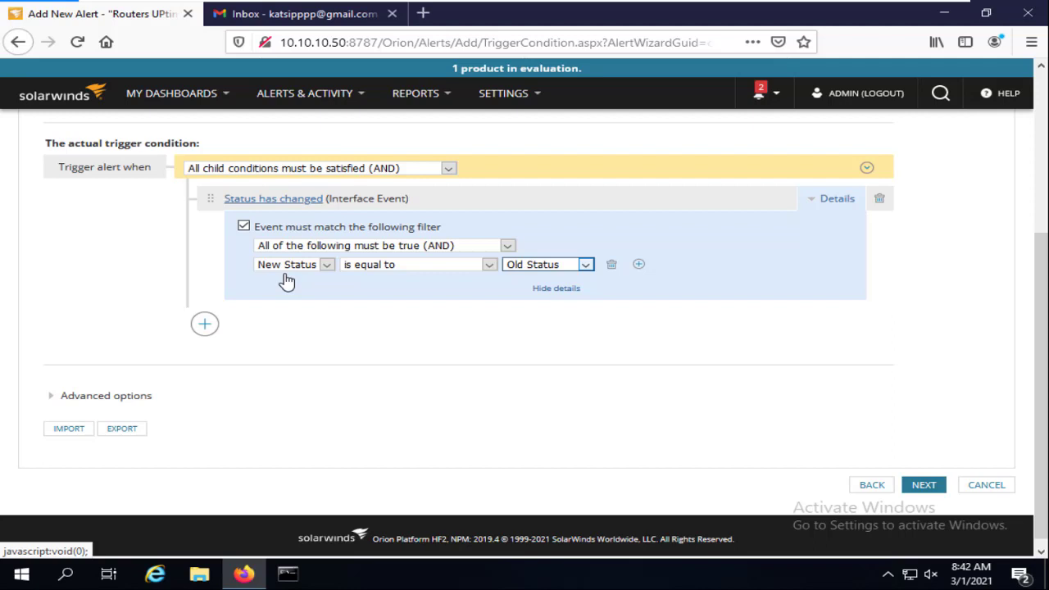
Switch the alert object to Routing Neighbors, clearing the existing trigger conditions
scroll(386, 185, "up", 3)
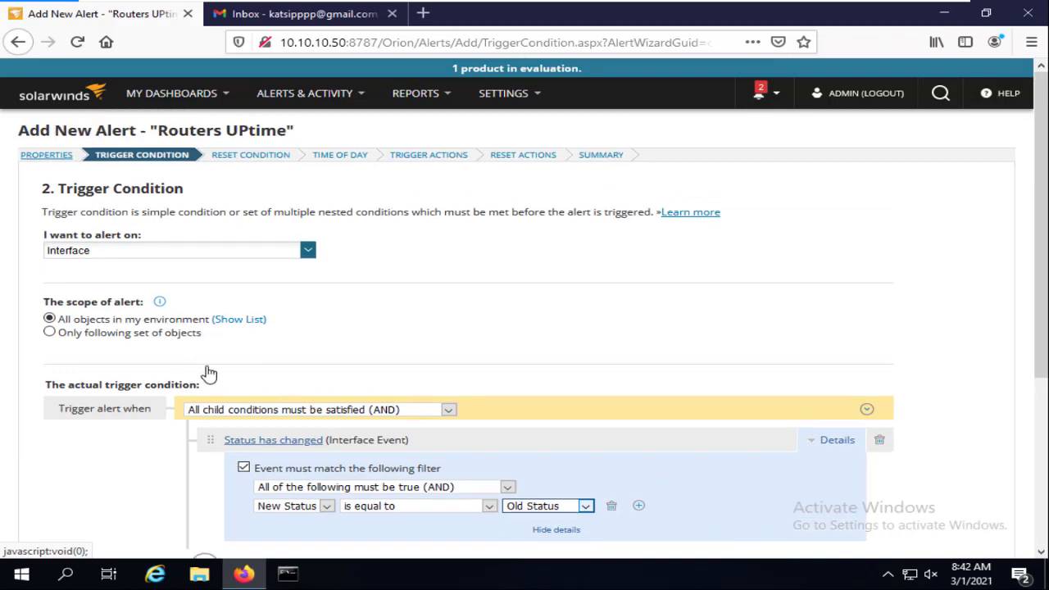
left_click(171, 254)
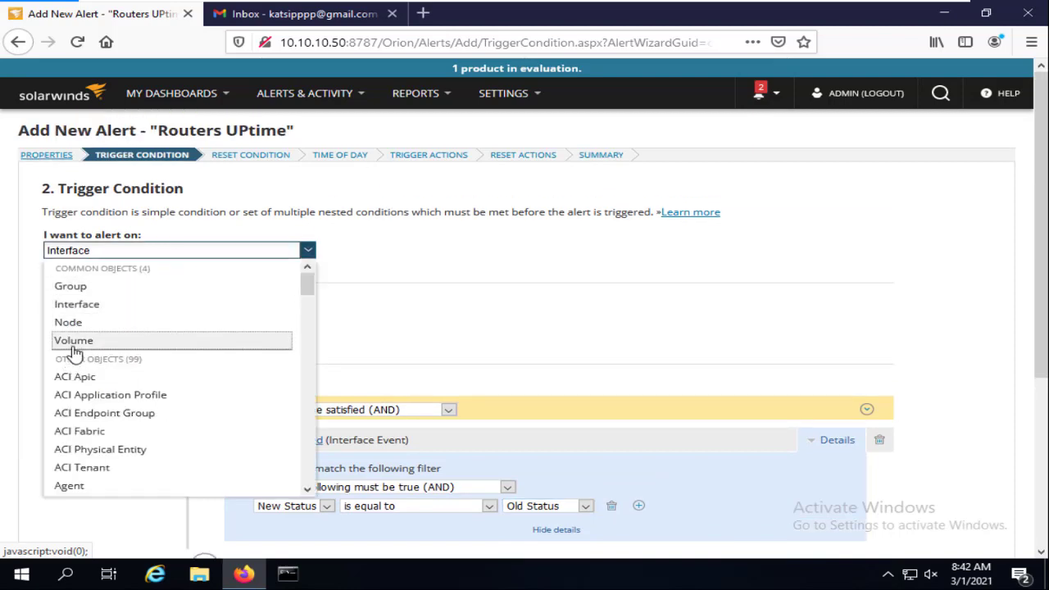
left_click(72, 325)
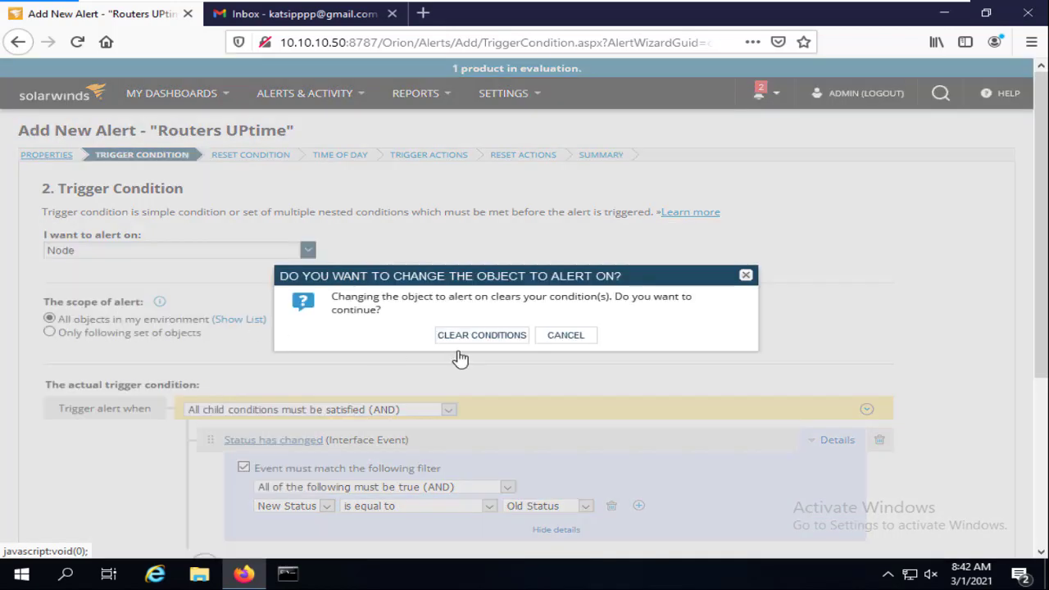
key("Return")
left_click(164, 256)
scroll(143, 361, "down", 10)
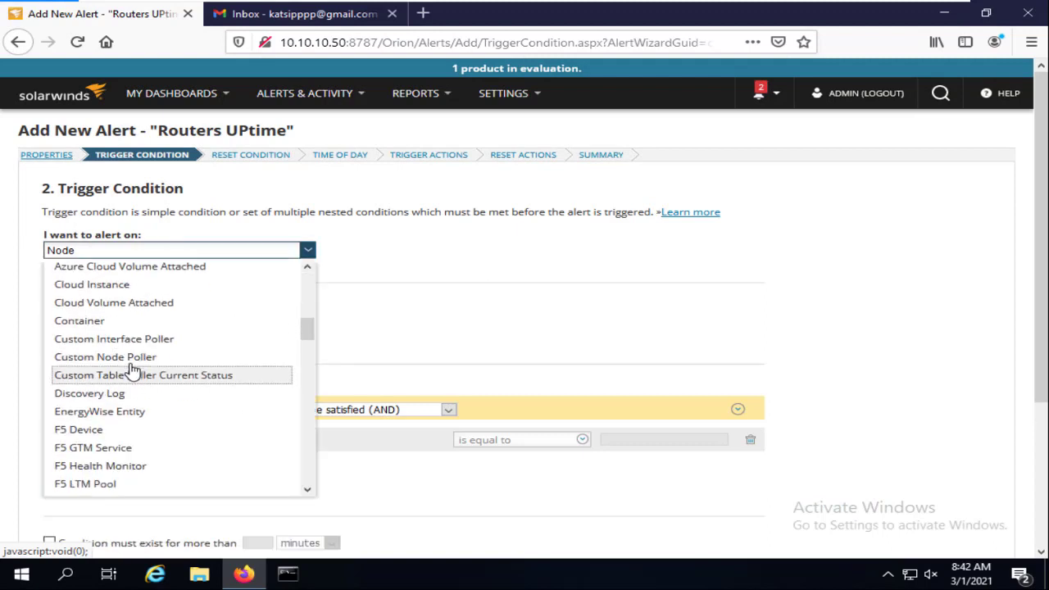
scroll(139, 356, "down", 12)
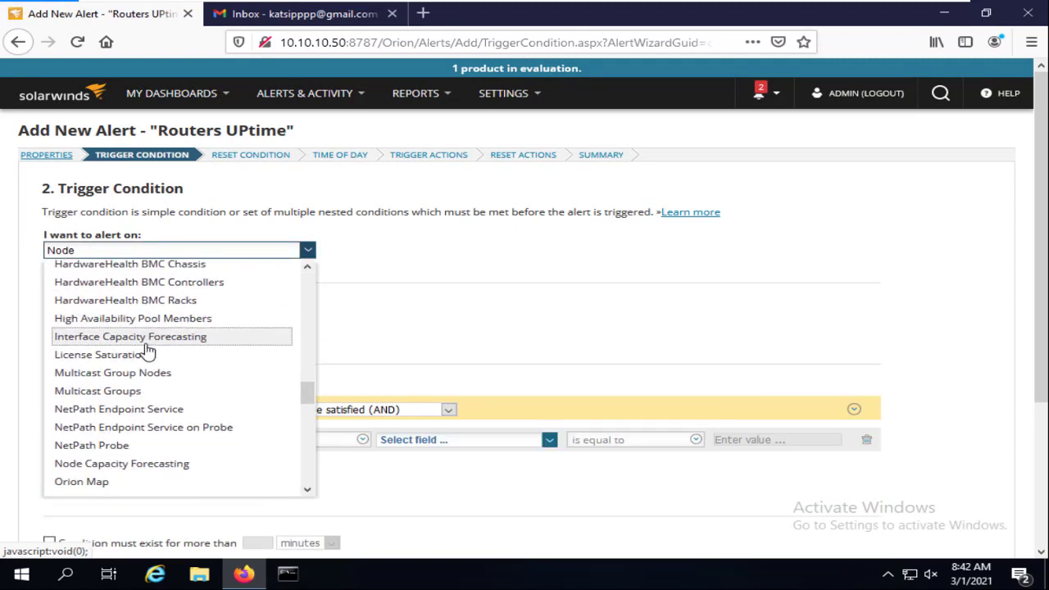
scroll(132, 373, "up", 2)
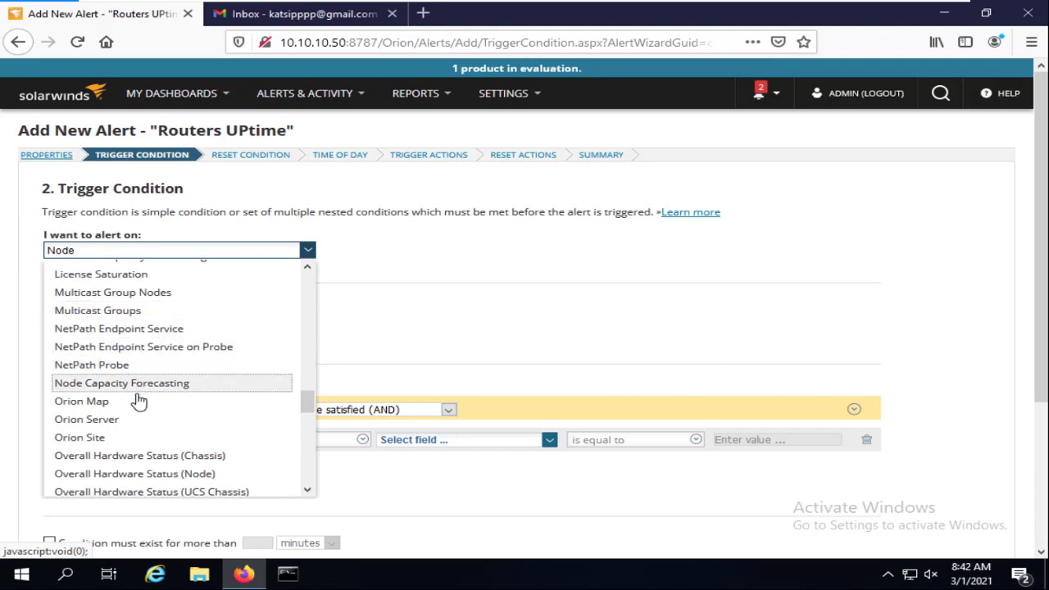
scroll(133, 398, "up", 2)
scroll(140, 352, "down", 2)
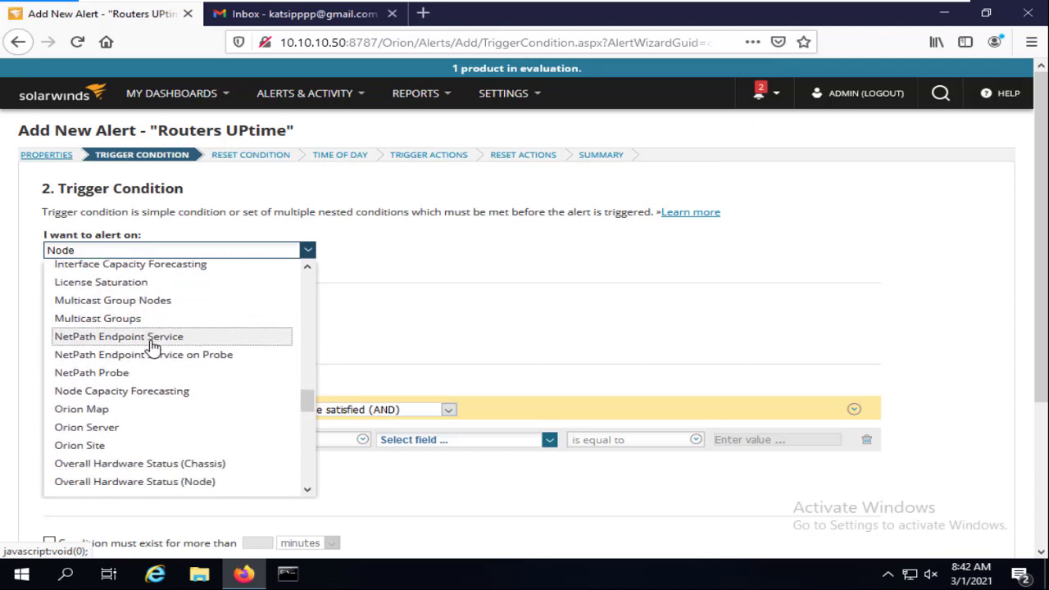
scroll(152, 345, "down", 4)
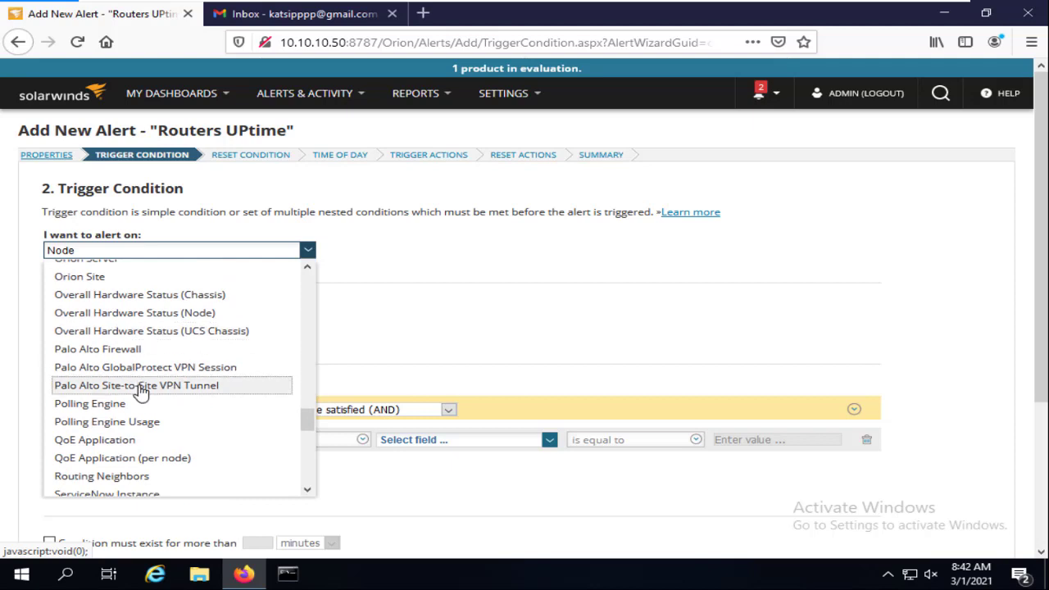
scroll(141, 391, "down", 2)
left_click(137, 398)
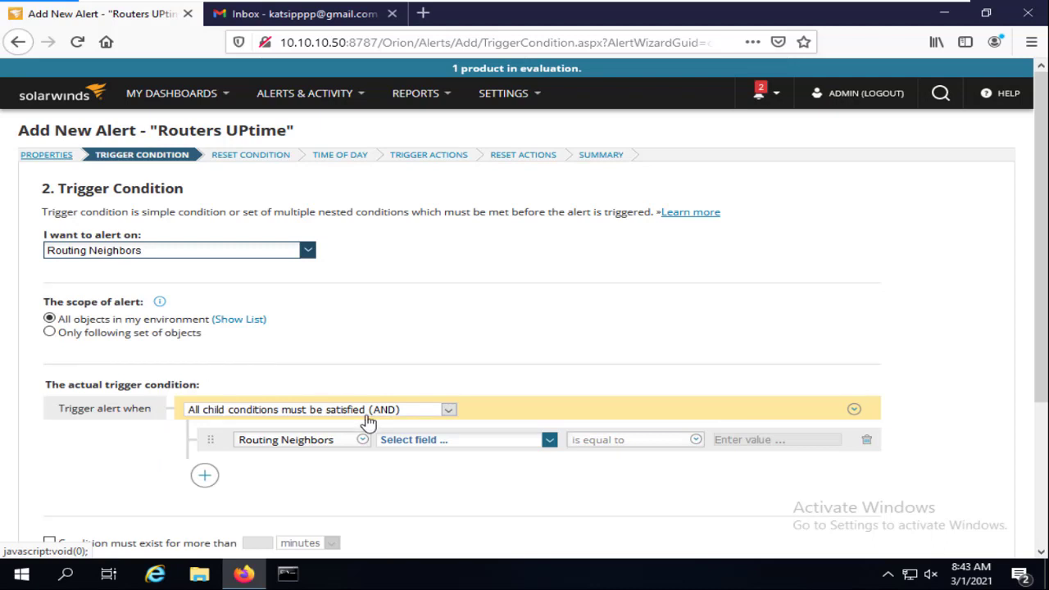
Set the trigger condition to Protocol Orion Status is equal to Down
left_click(445, 441)
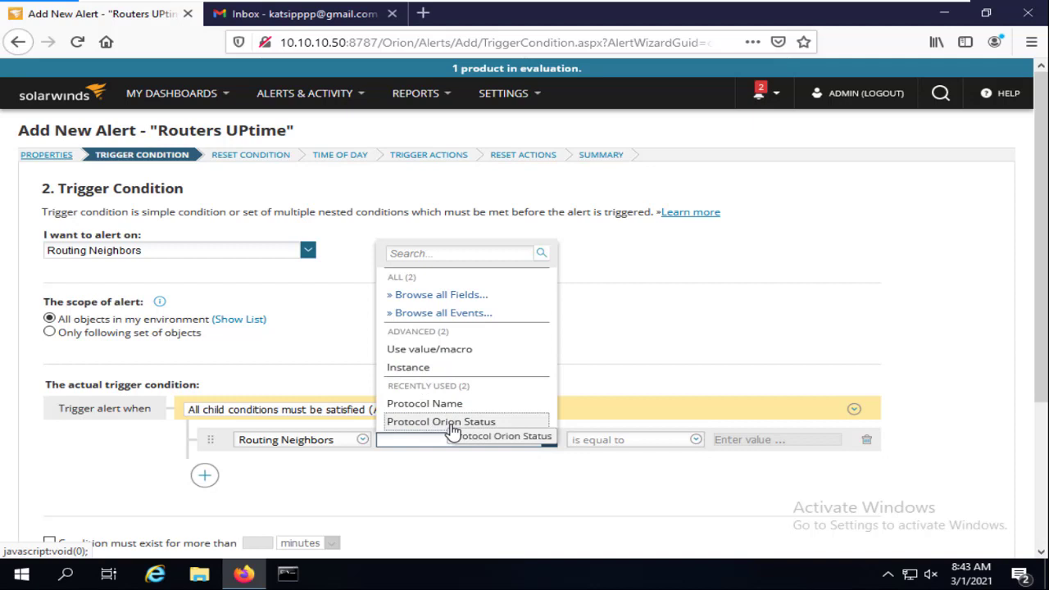
left_click(473, 423)
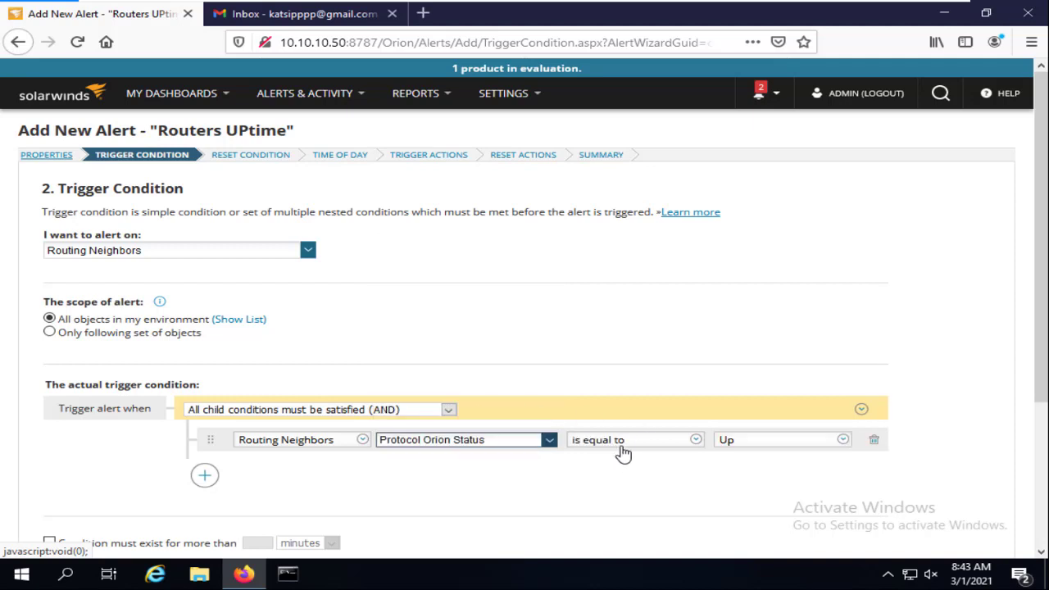
left_click(629, 447)
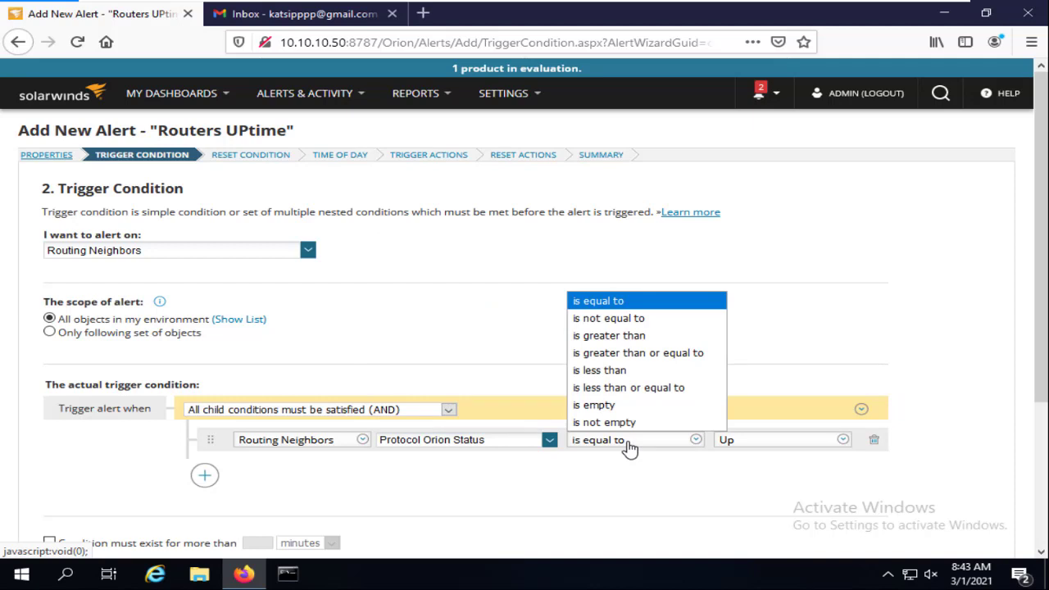
left_click(629, 446)
left_click(738, 444)
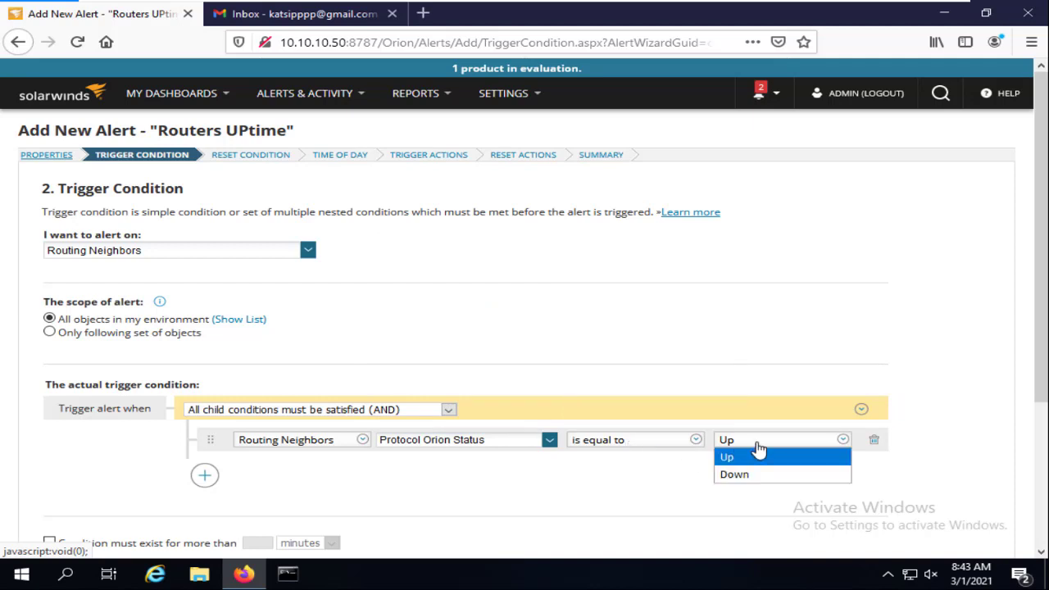
left_click(737, 476)
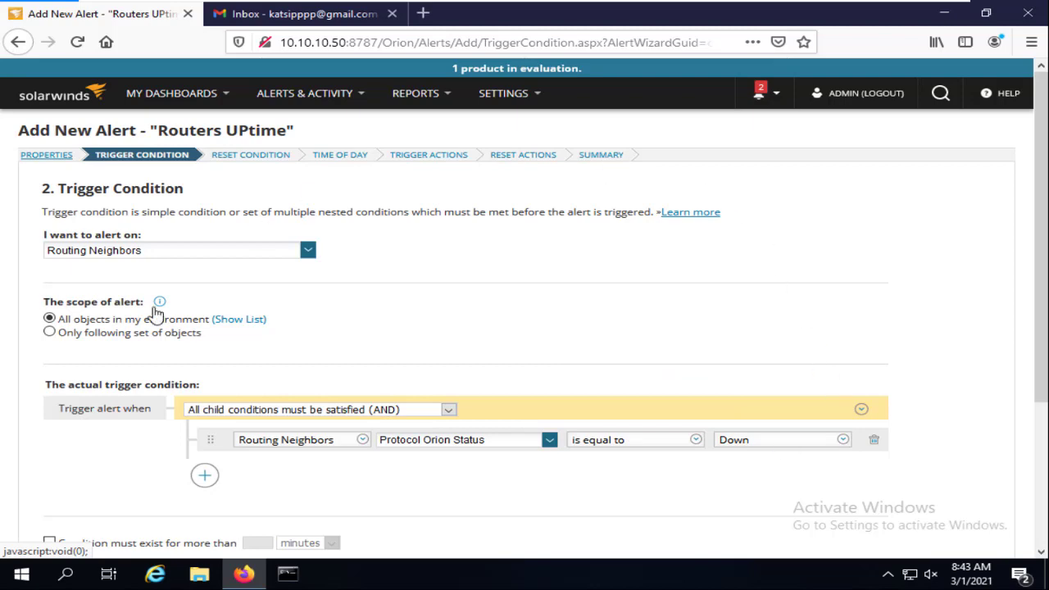
left_click(151, 256)
scroll(123, 328, "up", 20)
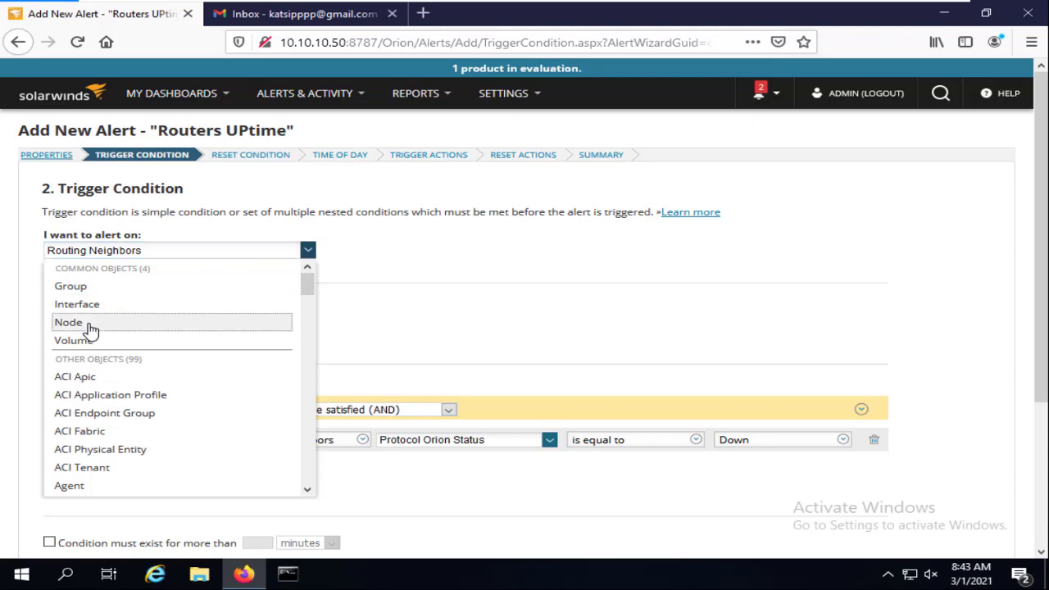
Switch the alert back to Node, clearing its conditions, and keep Node after browsing the object types
left_click(91, 325)
left_click(487, 336)
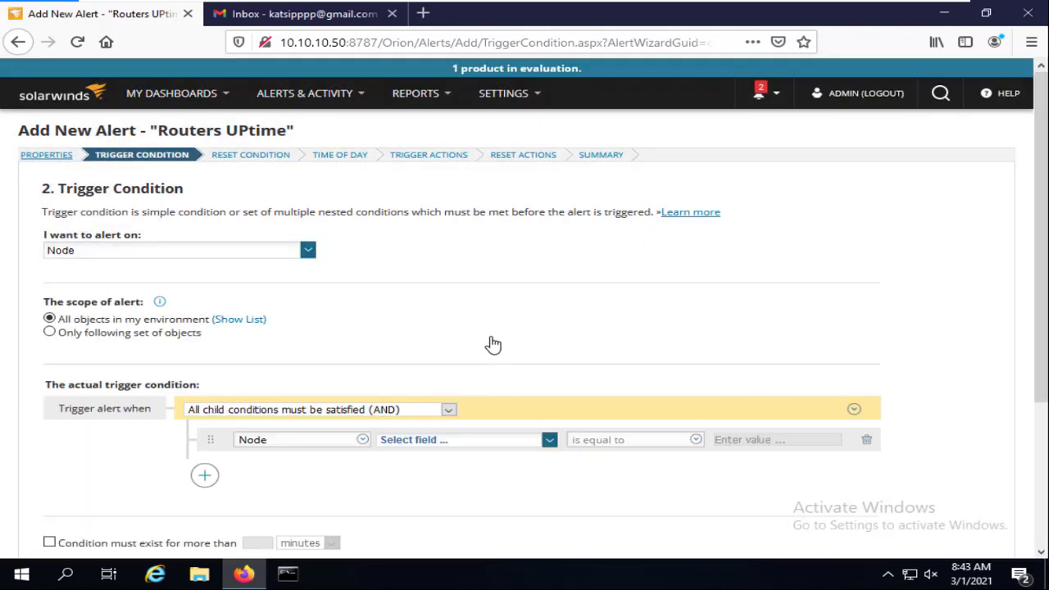
left_click(78, 254)
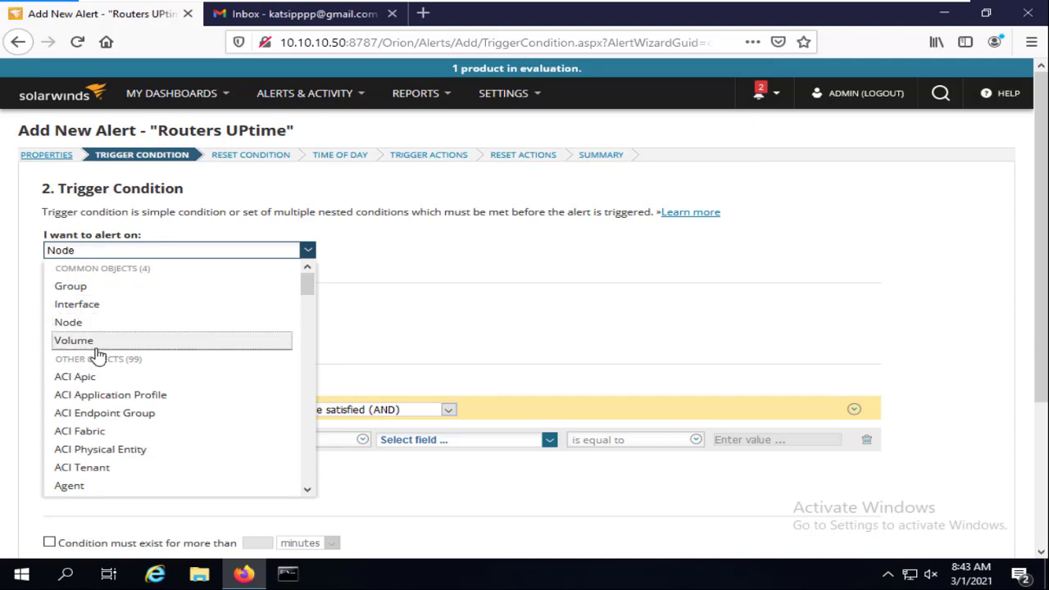
left_click_drag(310, 292, 311, 330)
scroll(135, 324, "up", 3)
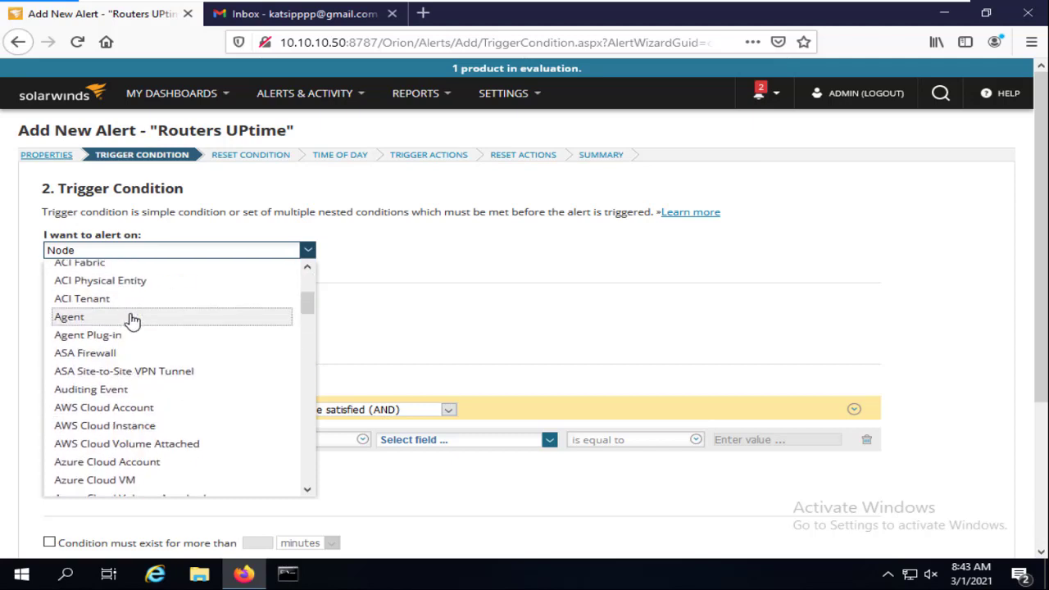
scroll(123, 403, "down", 5)
scroll(138, 385, "down", 4)
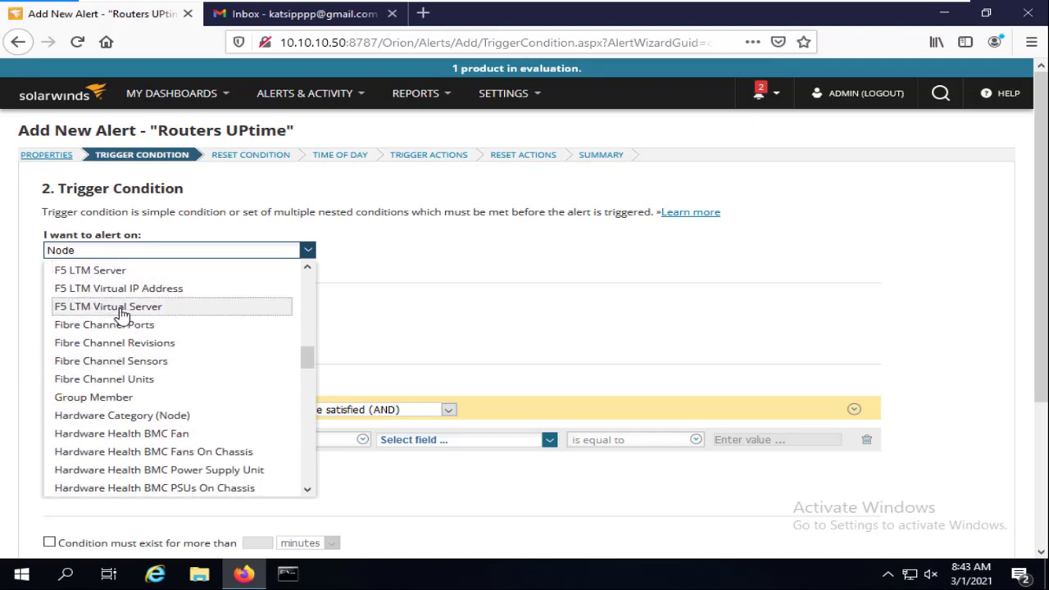
scroll(119, 316, "down", 8)
scroll(120, 318, "down", 3)
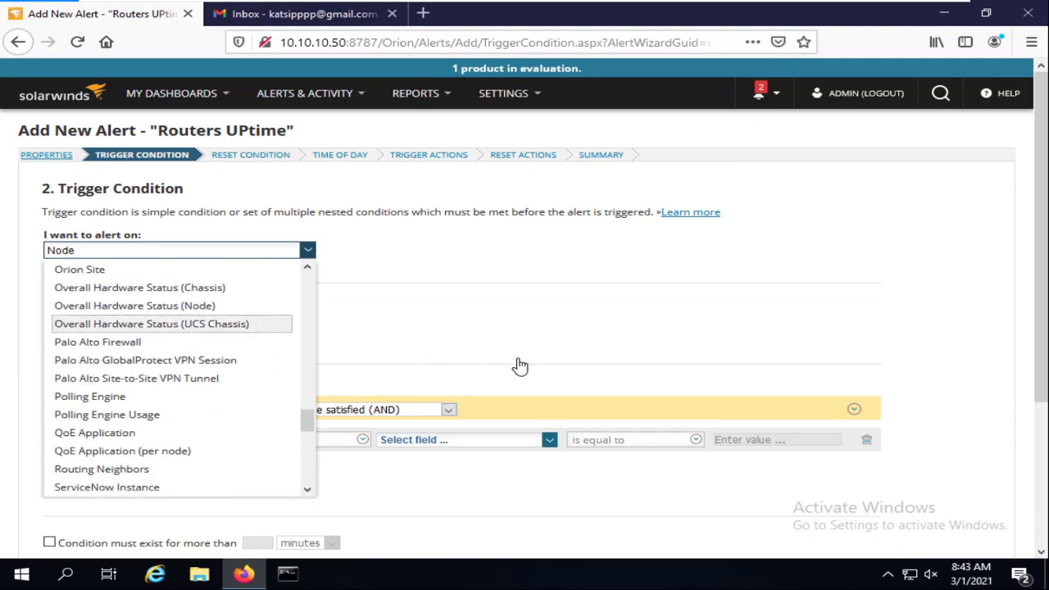
left_click(534, 342)
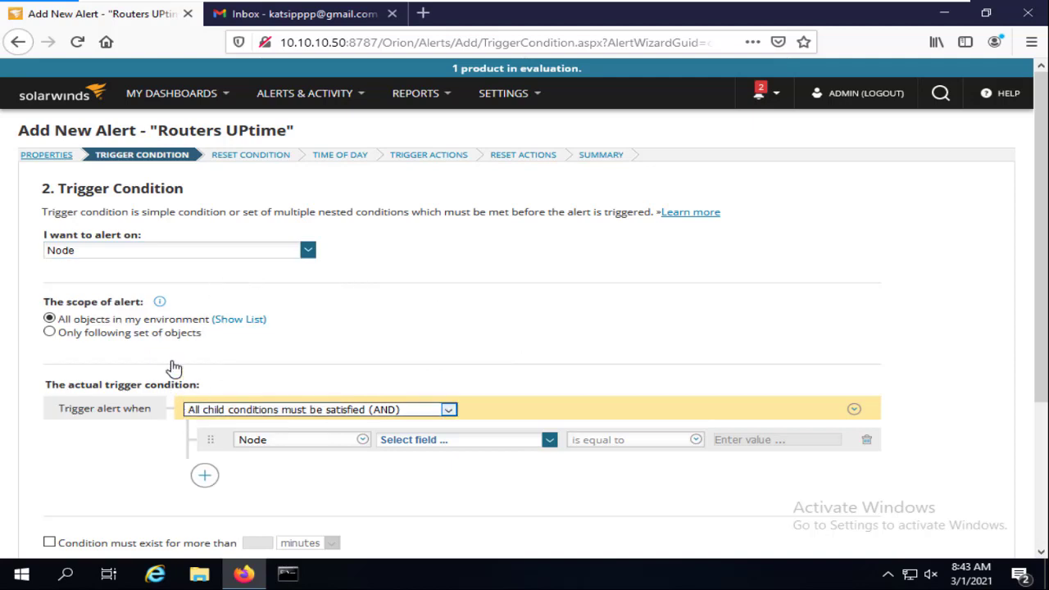
scroll(246, 344, "down", 3)
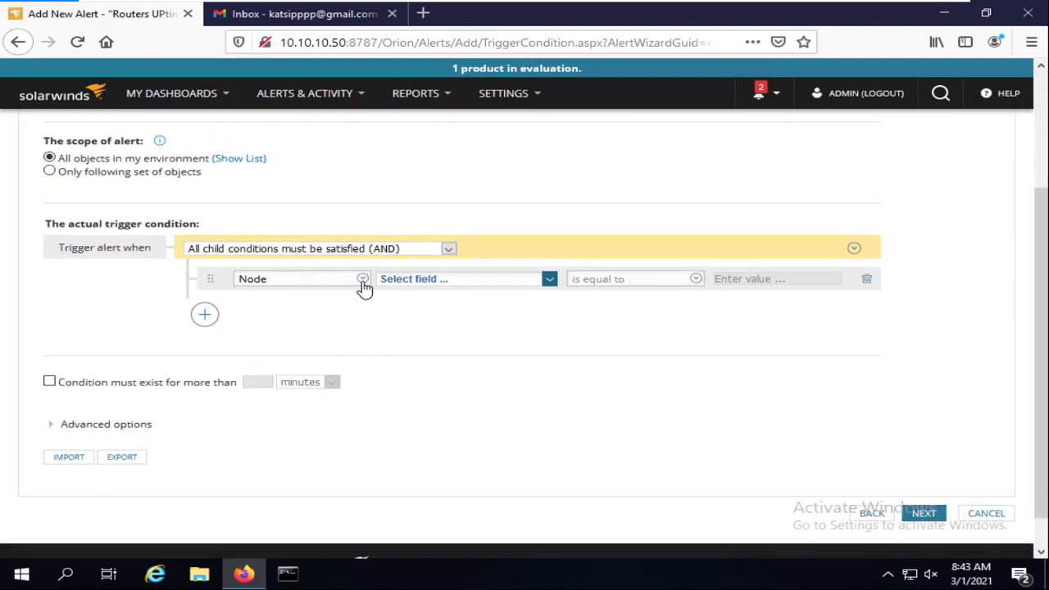
Set the Node condition to Status is equal to Down and review the five detected objects
left_click(433, 283)
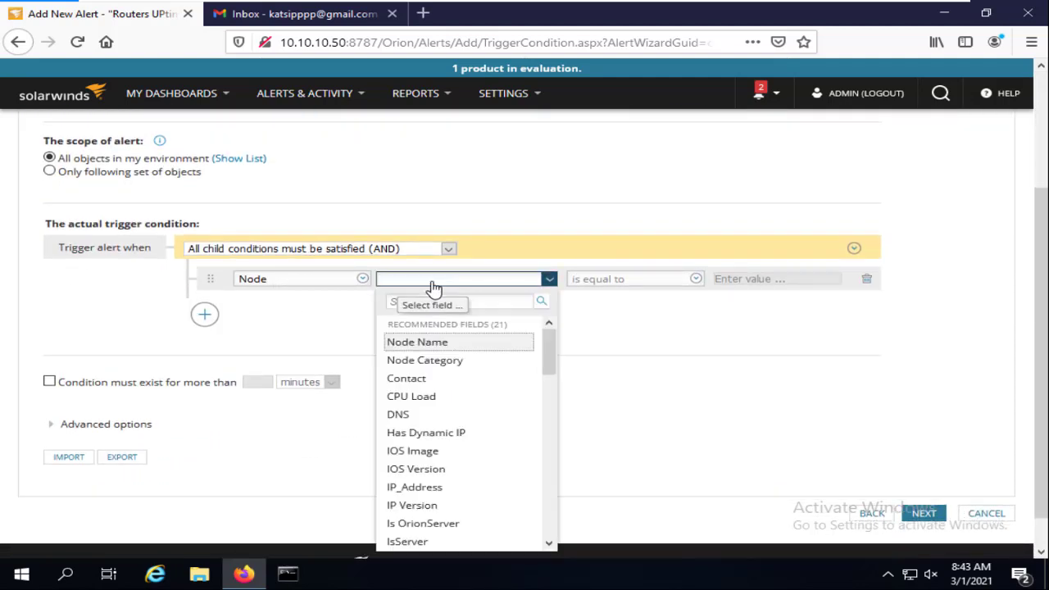
scroll(477, 464, "down", 3)
left_click(476, 464)
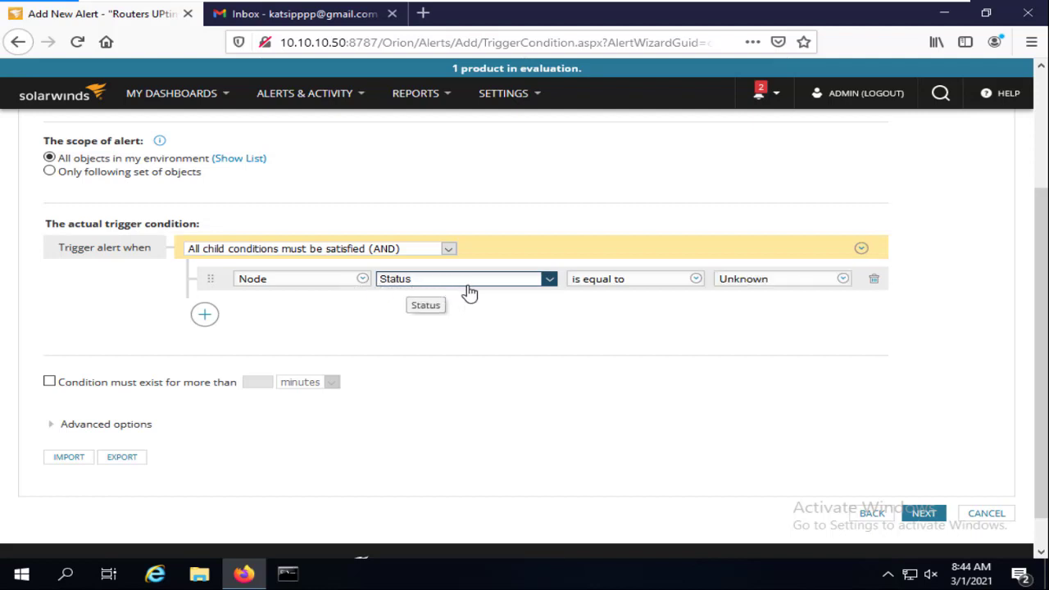
left_click(756, 283)
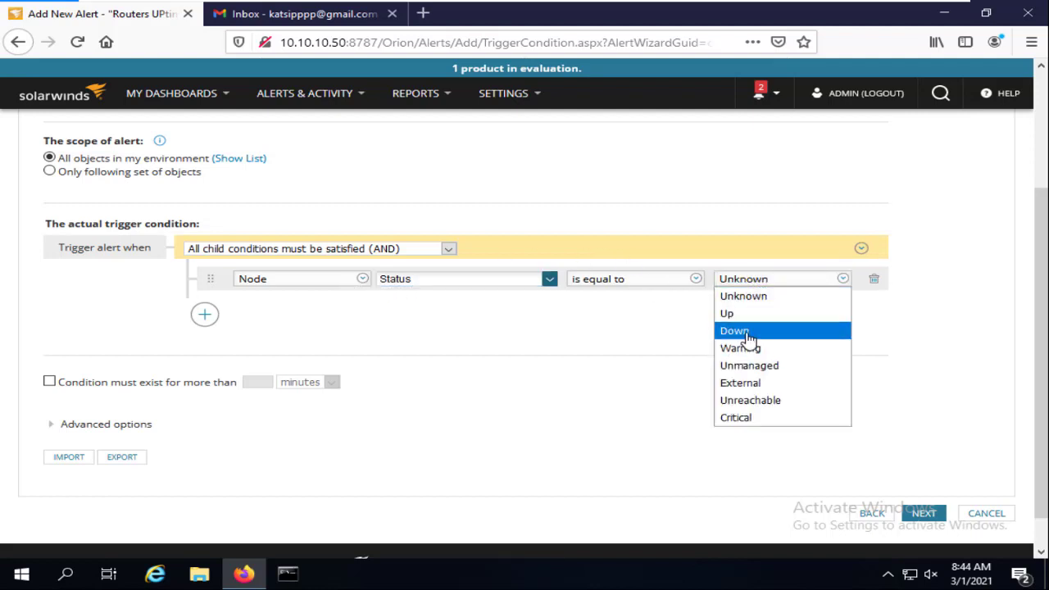
left_click(749, 332)
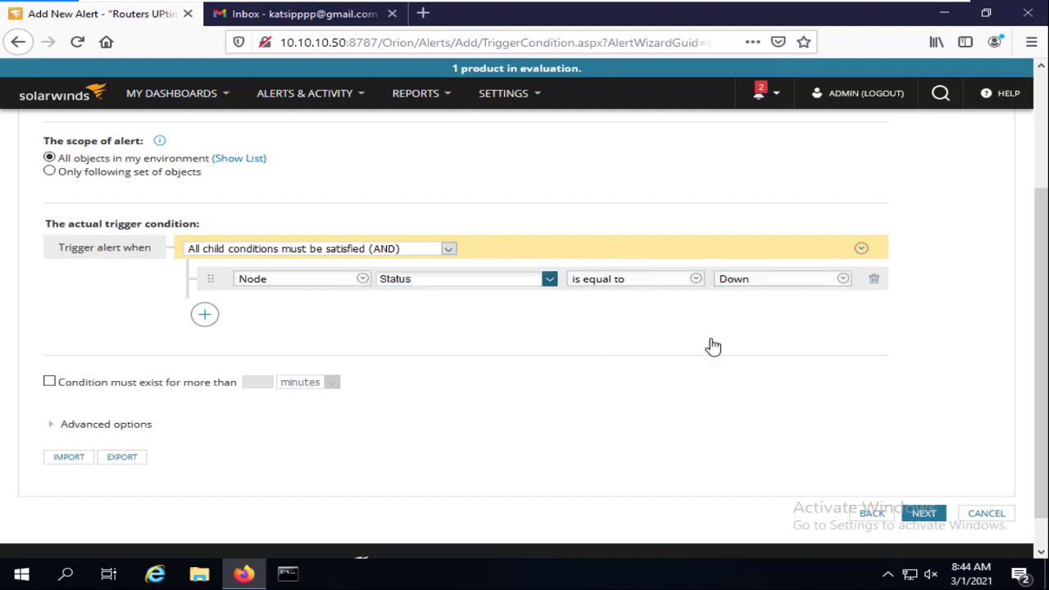
left_click(247, 160)
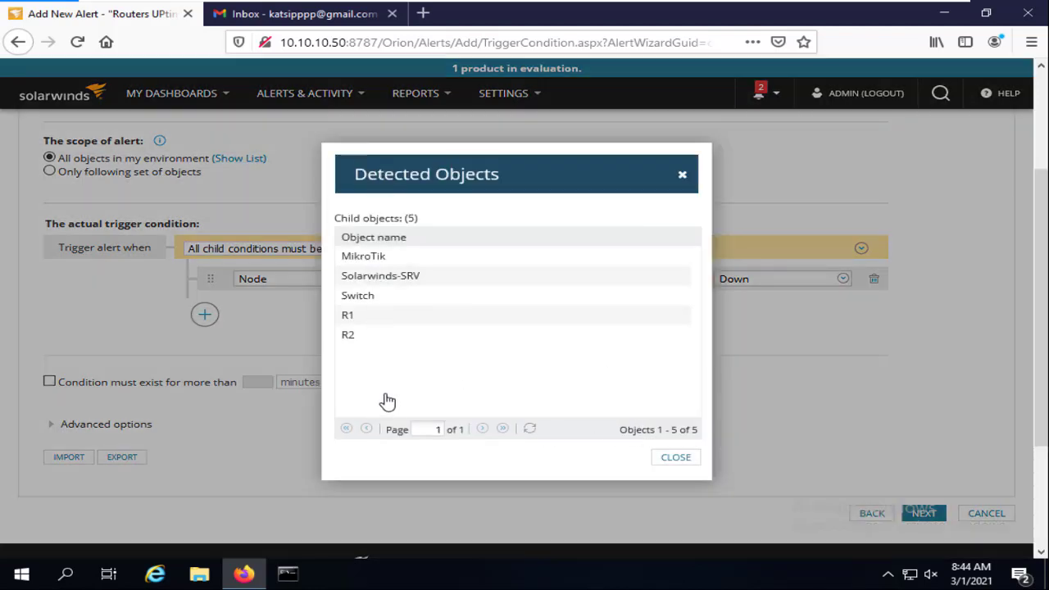
left_click(682, 177)
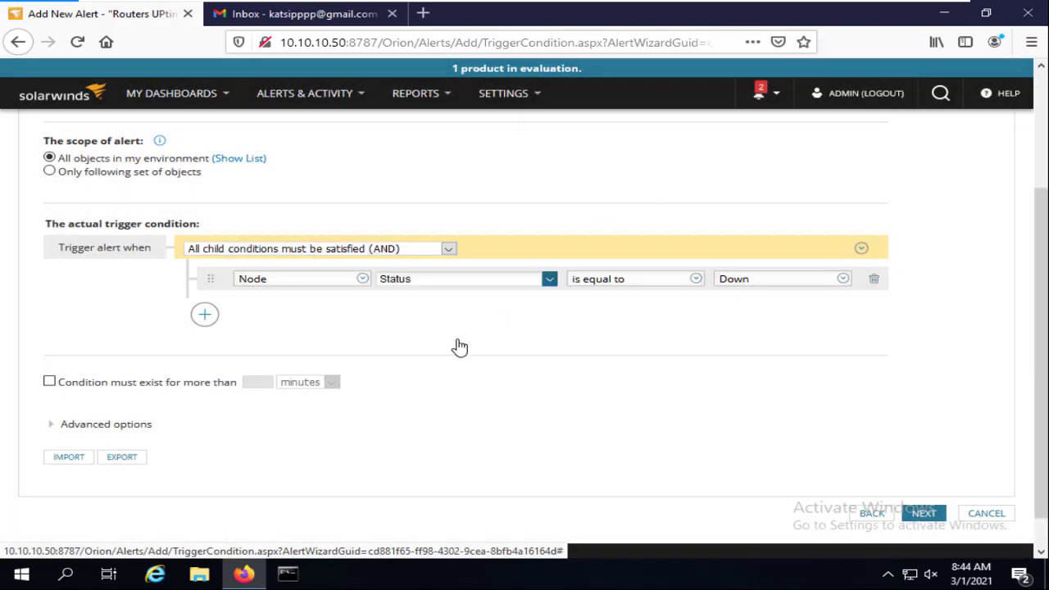
scroll(465, 318, "down", 1)
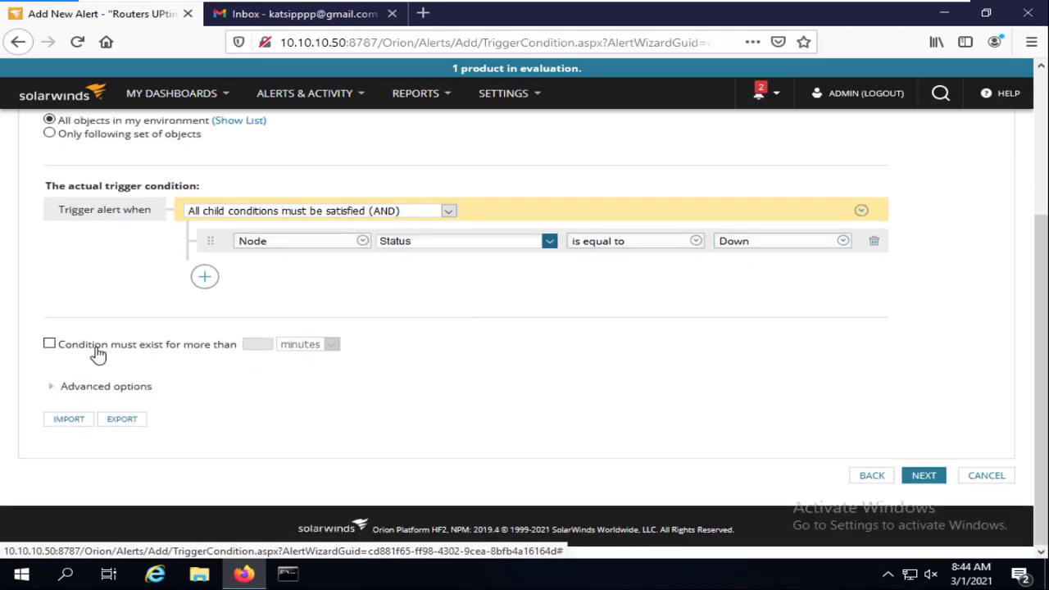
Require the condition to exist for more than 1 minute, then advance to Reset Condition
left_click(49, 345)
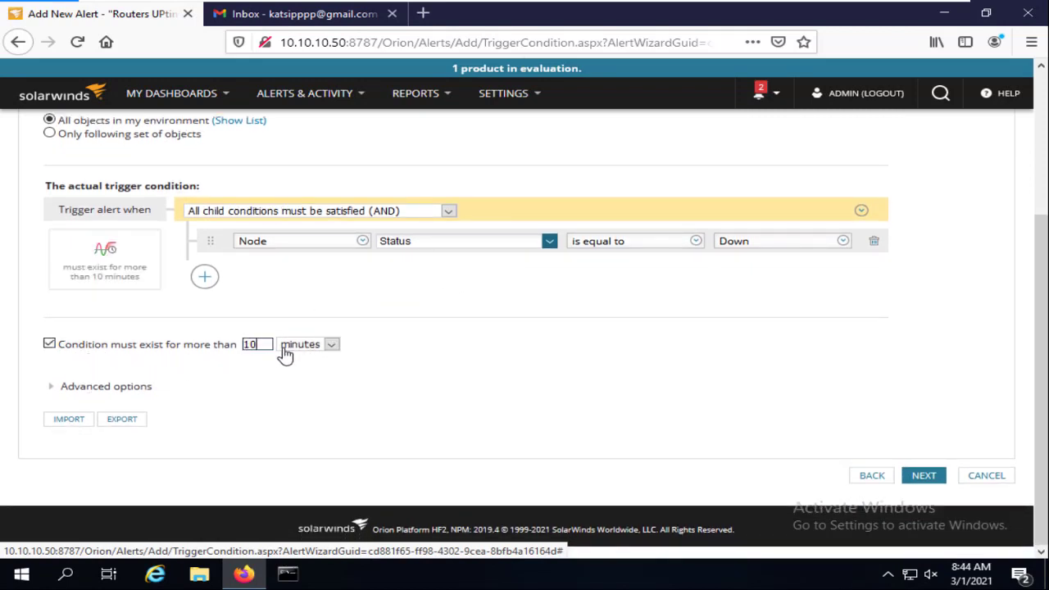
scroll(377, 338, "up", 1)
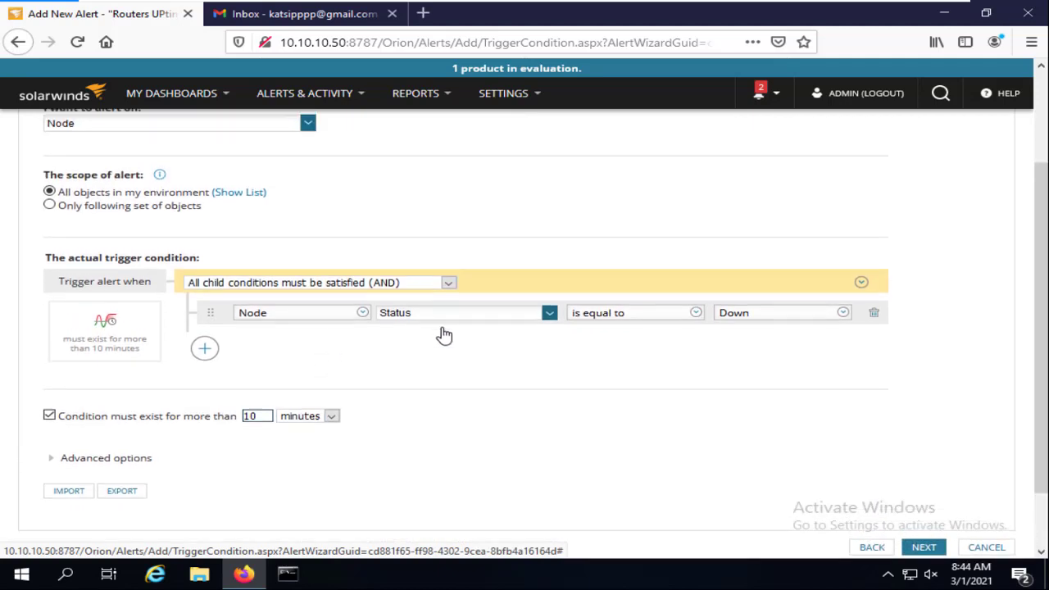
key("BackSpace")
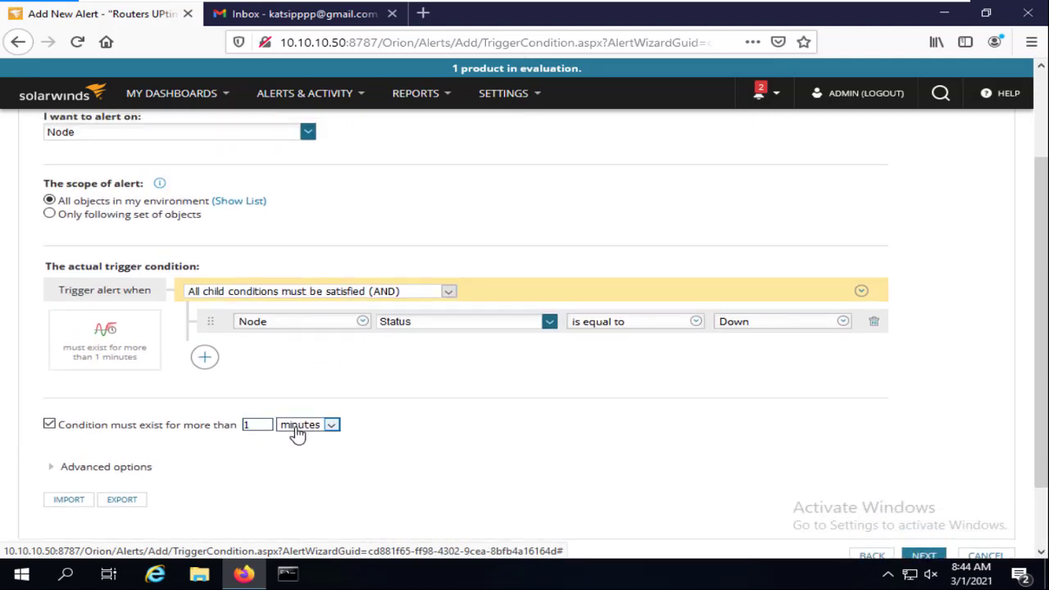
scroll(84, 317, "down", 1)
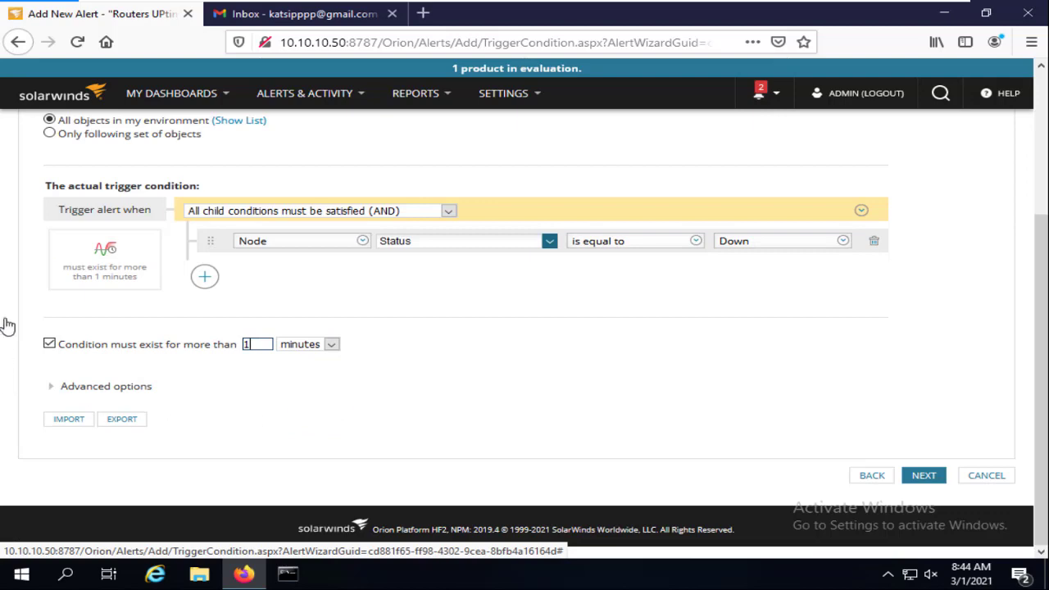
scroll(171, 192, "up", 2)
scroll(246, 328, "down", 2)
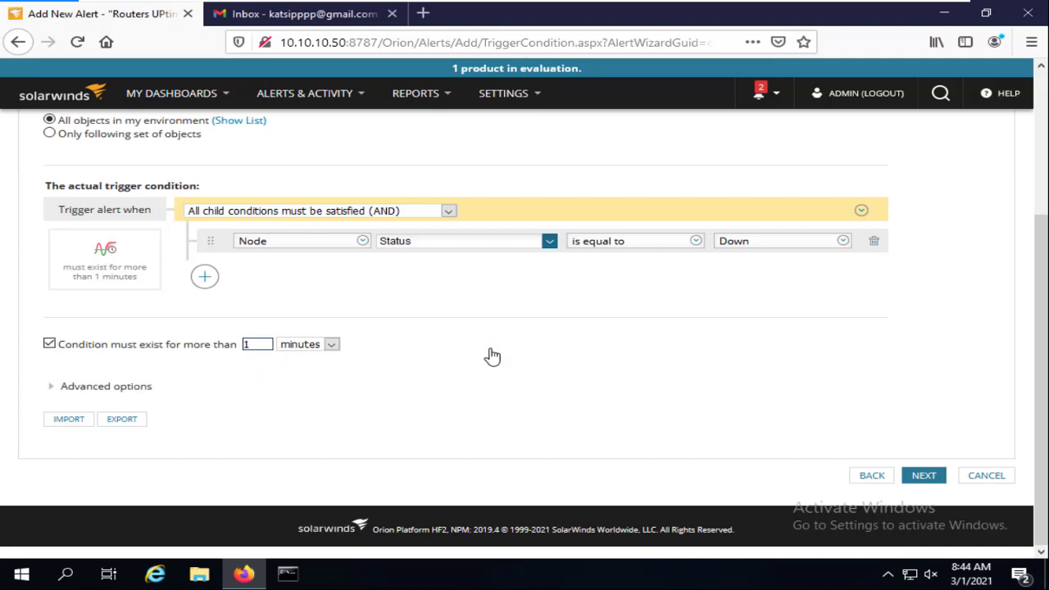
left_click(921, 482)
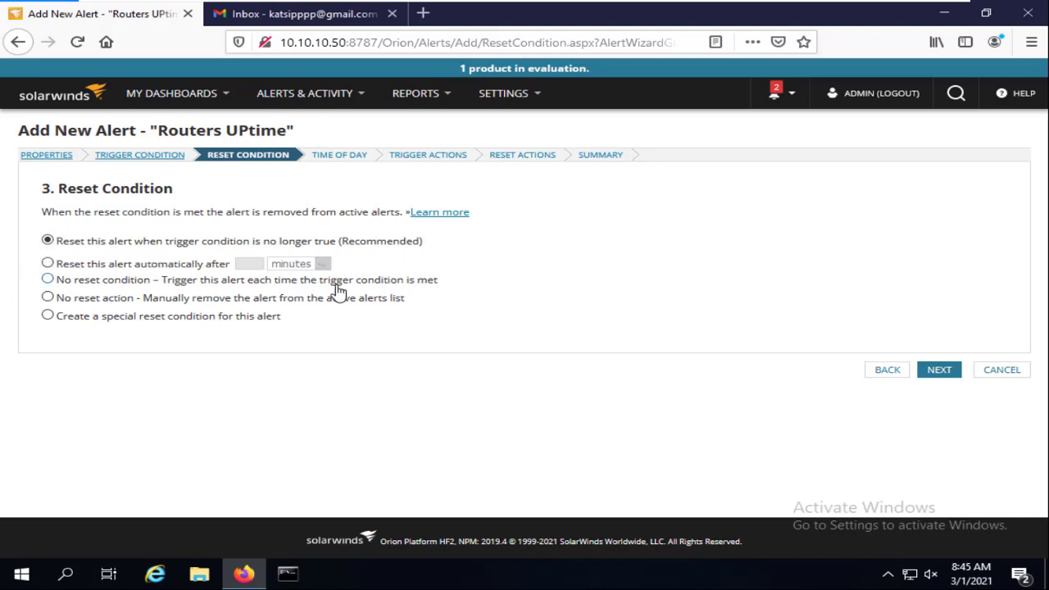
Keep the default reset condition and leave the alert always enabled with no time-of-day schedule
left_click(941, 370)
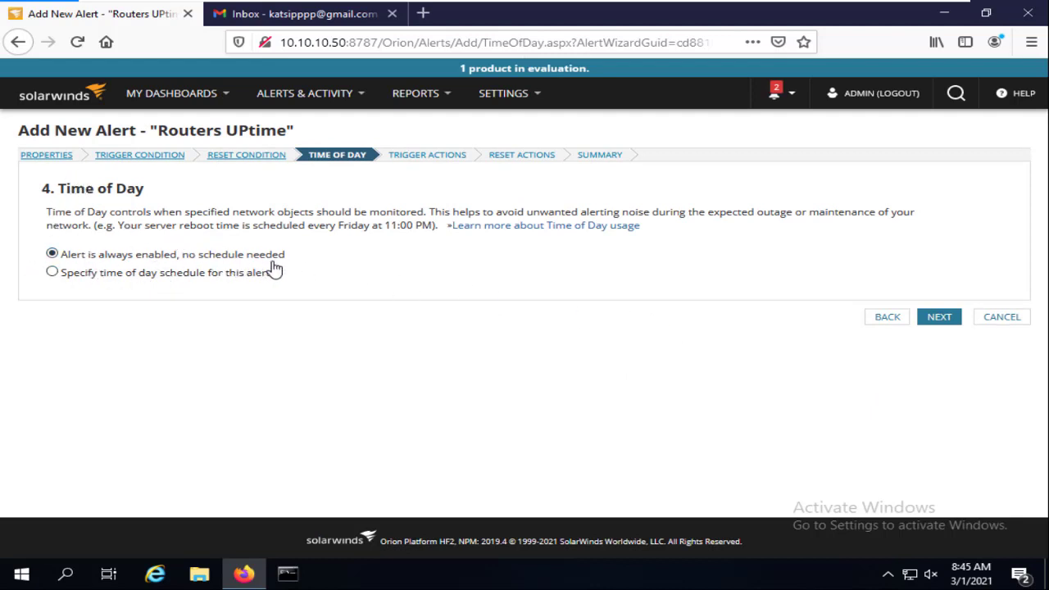
left_click(53, 274)
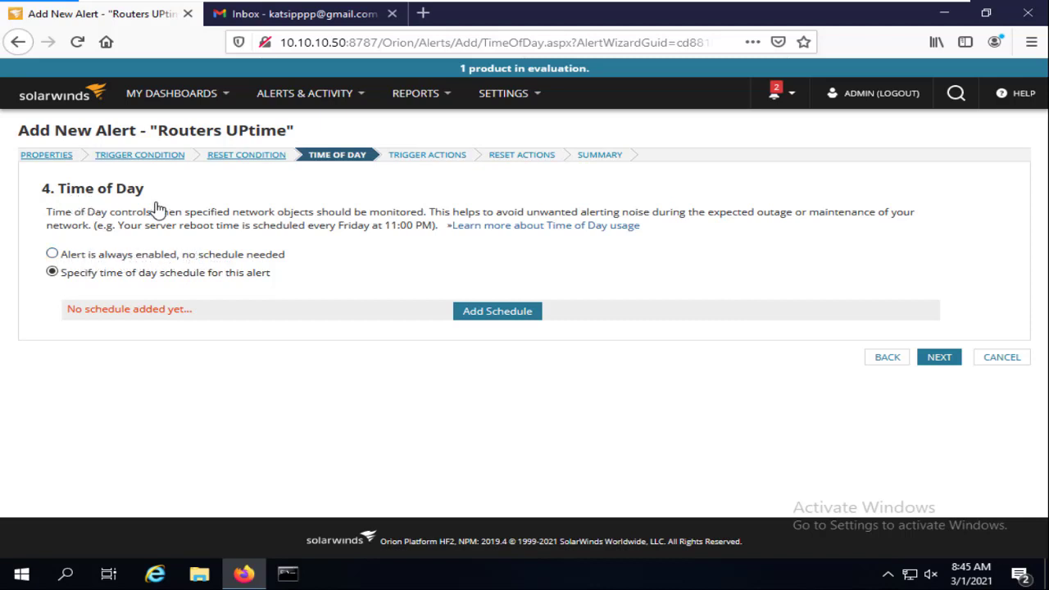
left_click(117, 257)
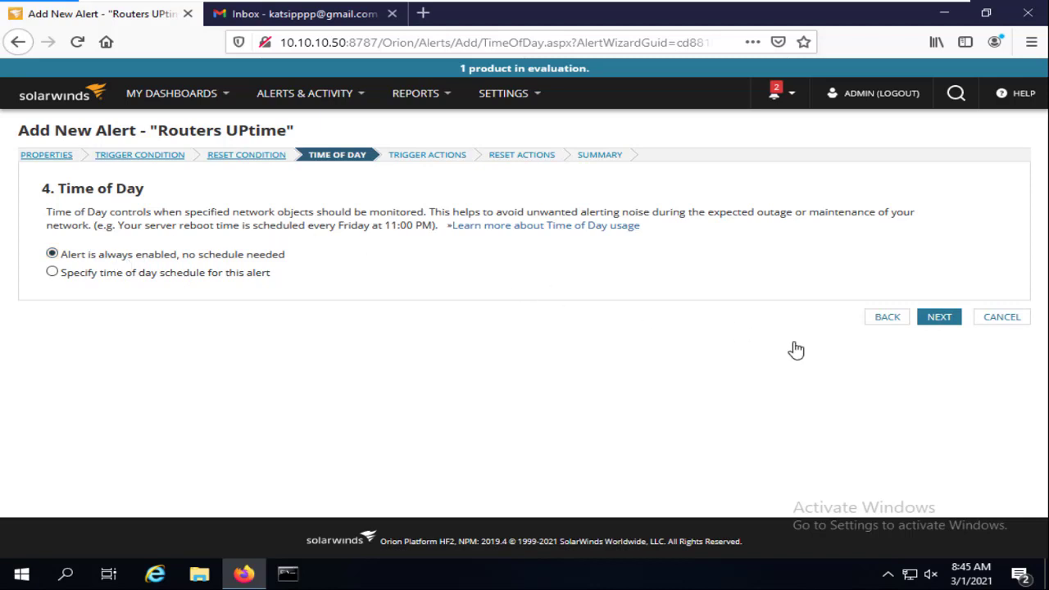
left_click(949, 325)
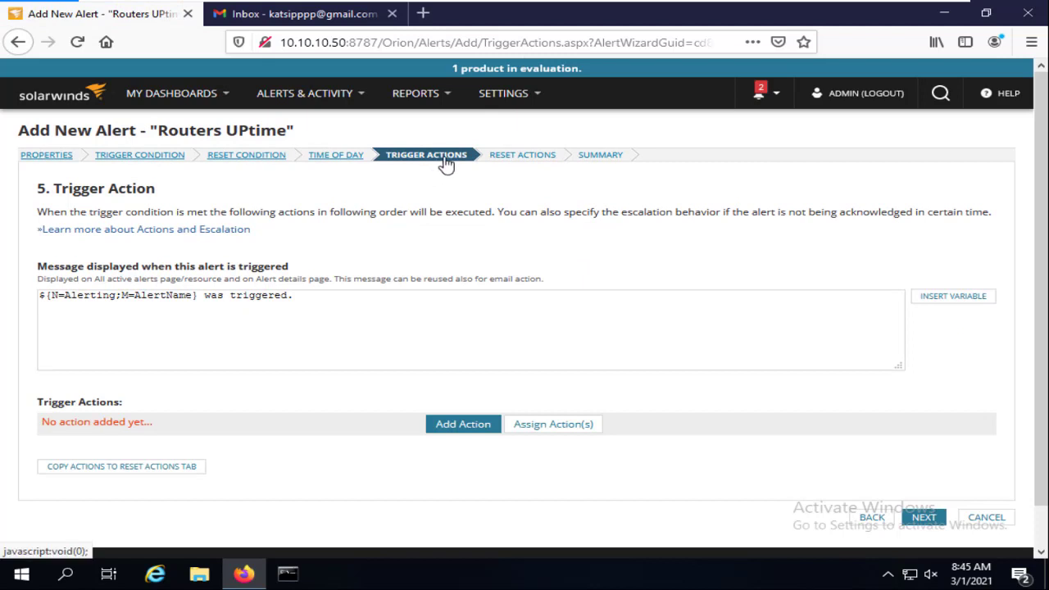
Look through the new-action and existing-action lists, closing both without choosing anything
scroll(342, 267, "down", 1)
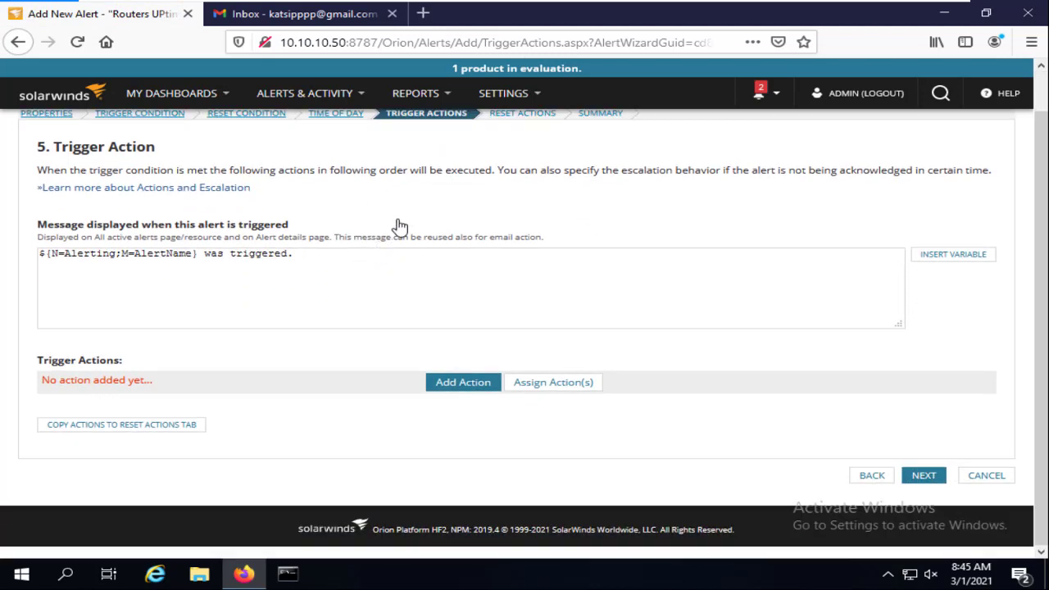
left_click(464, 391)
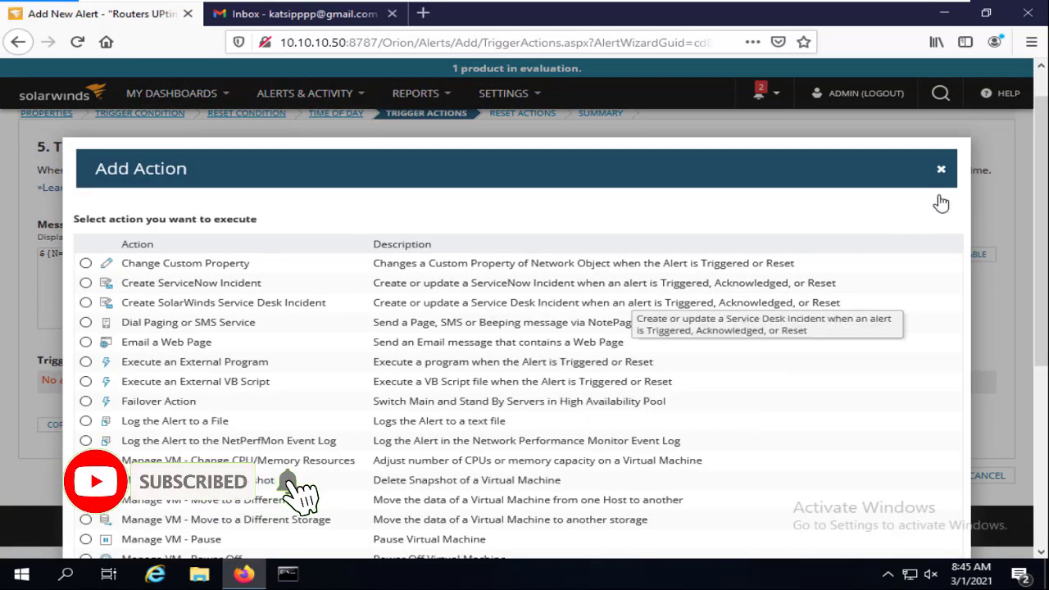
scroll(183, 382, "down", 4)
scroll(484, 264, "up", 5)
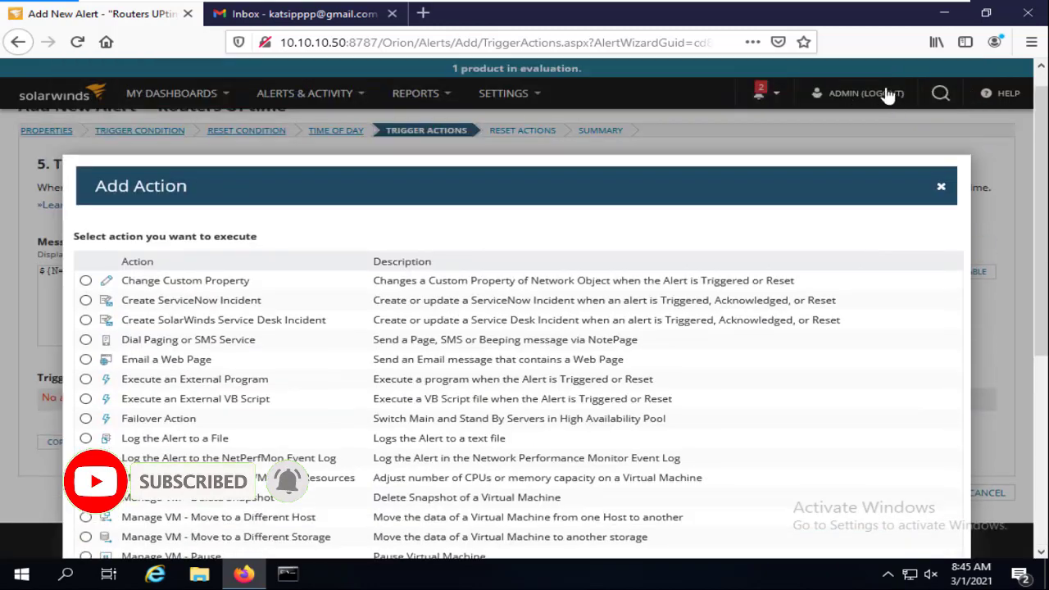
left_click(943, 191)
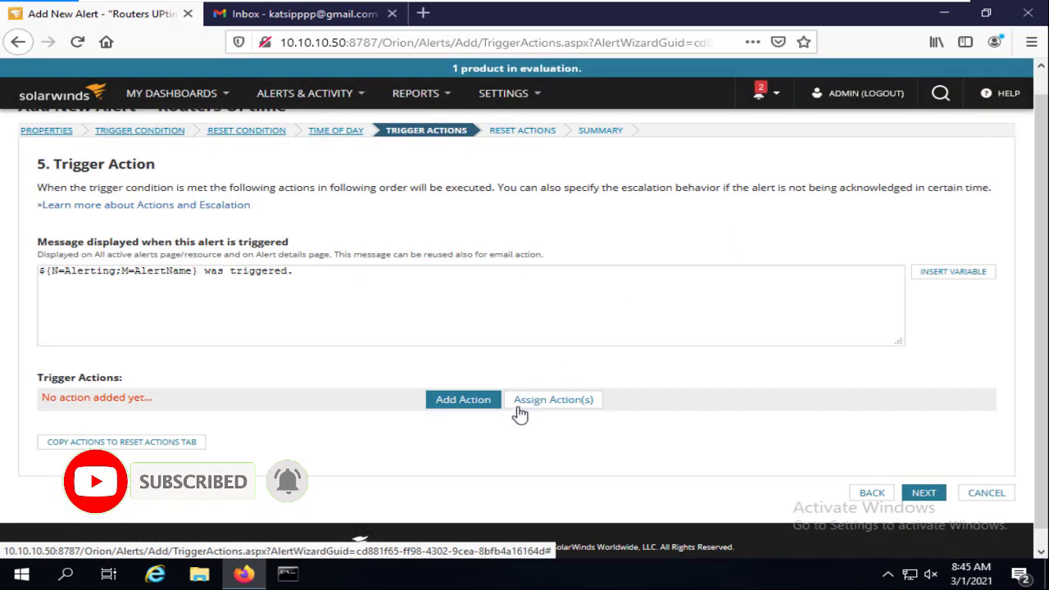
left_click(573, 410)
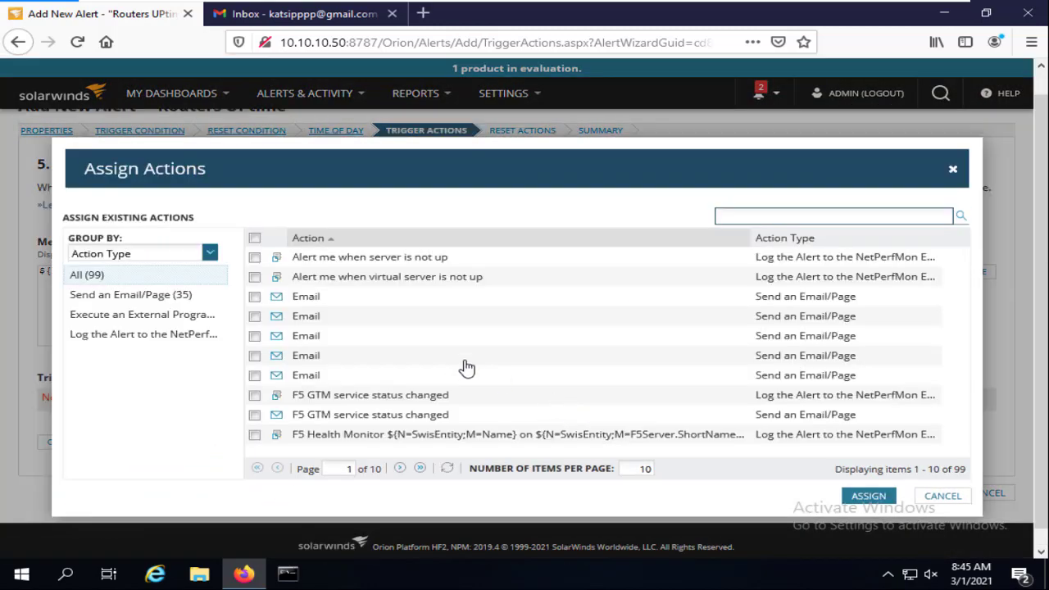
left_click(954, 172)
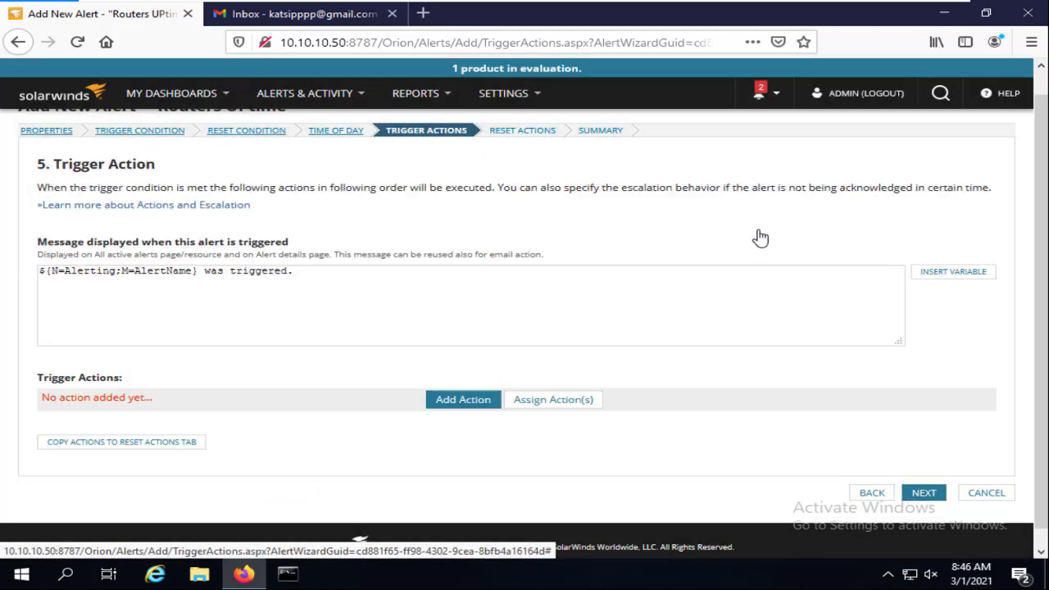
Reopen the new-action list and cancel out, leaving no trigger actions added
left_click(482, 410)
scroll(393, 305, "down", 2)
scroll(345, 312, "down", 5)
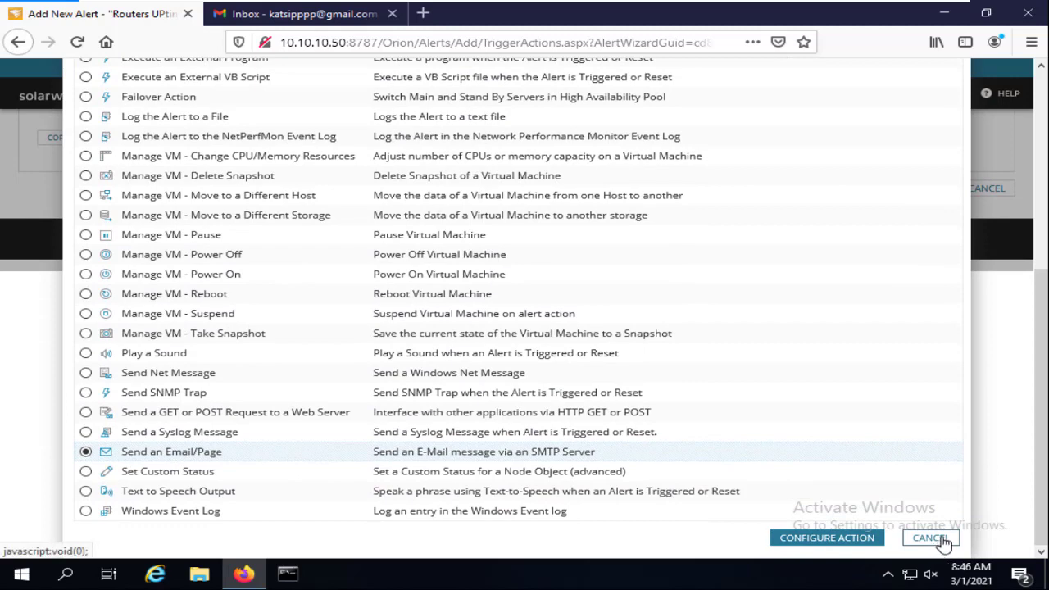
left_click(932, 538)
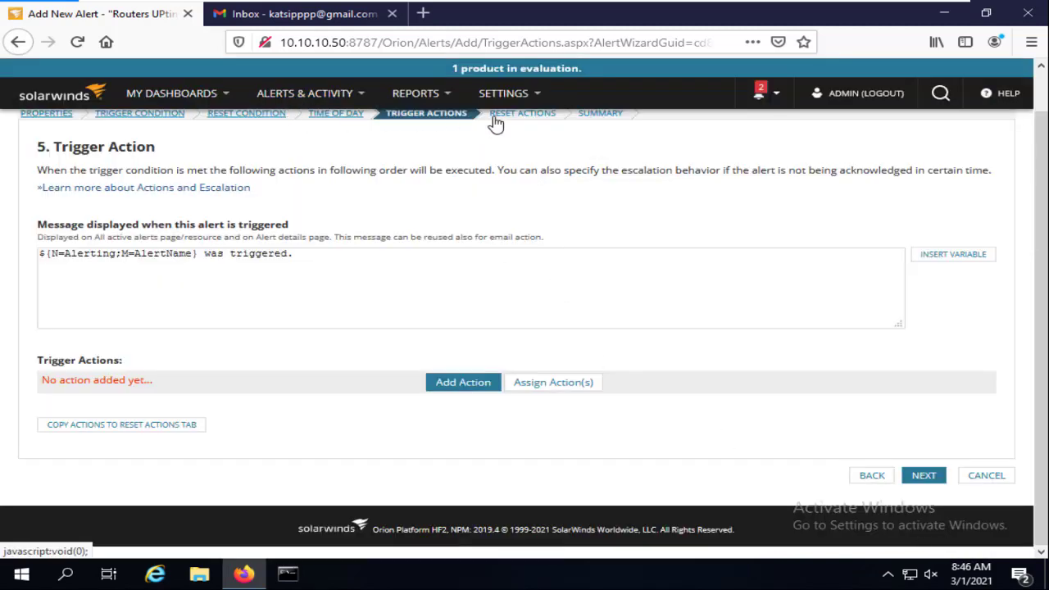
scroll(481, 129, "up", 1)
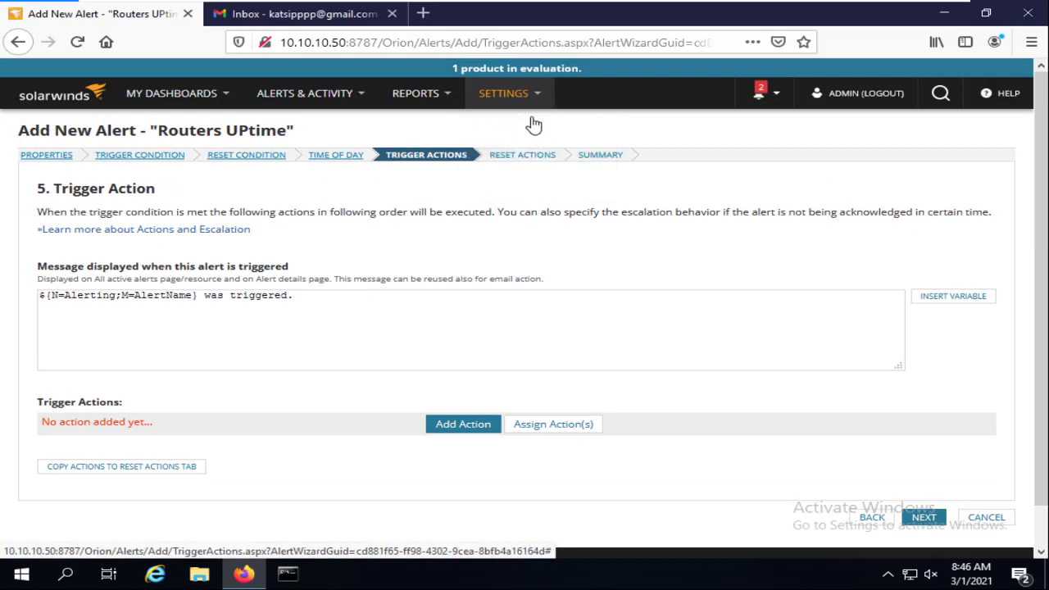
mouse_move(519, 123)
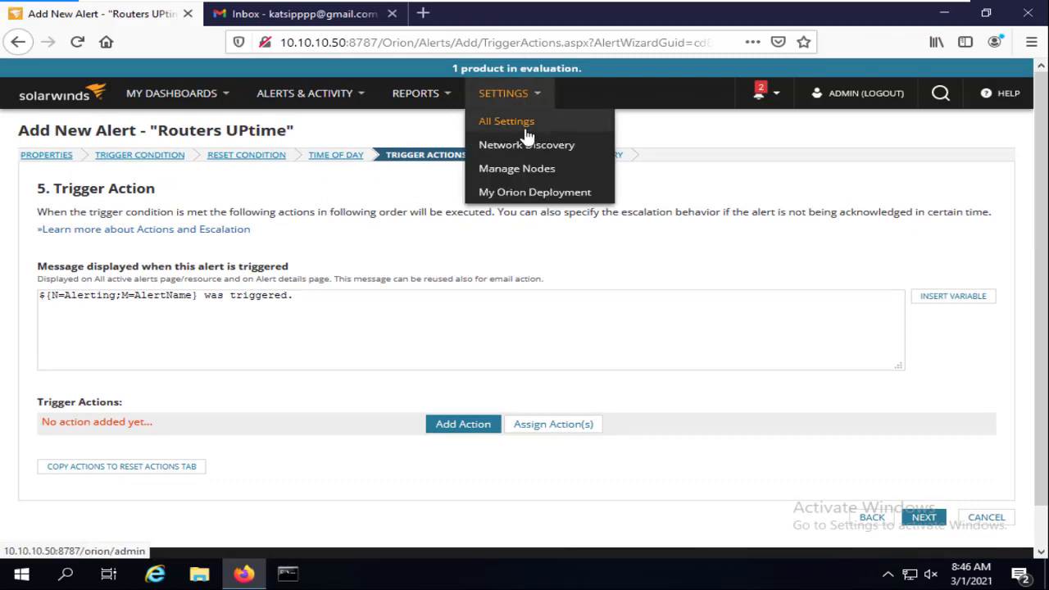
Assign the existing Email action to the alert's Escalation Level 1
left_click(552, 429)
scroll(210, 416, "down", 1)
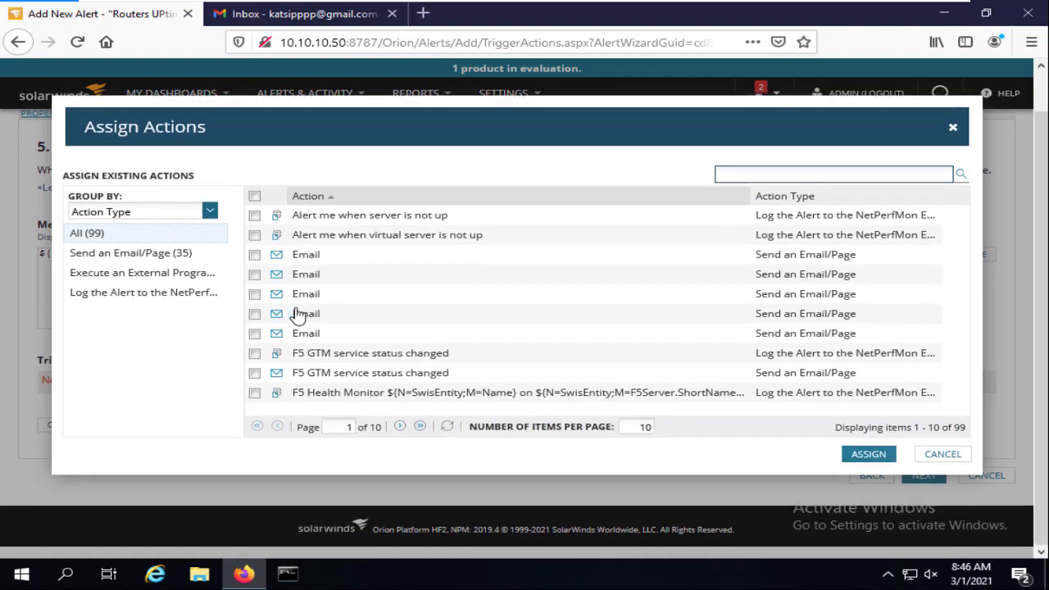
left_click(254, 275)
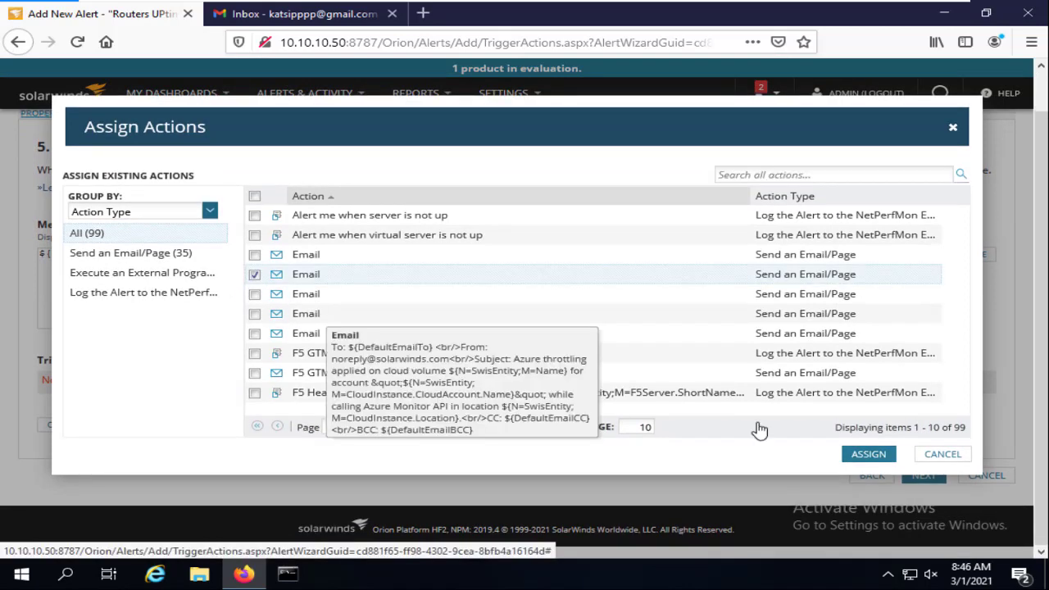
left_click(867, 463)
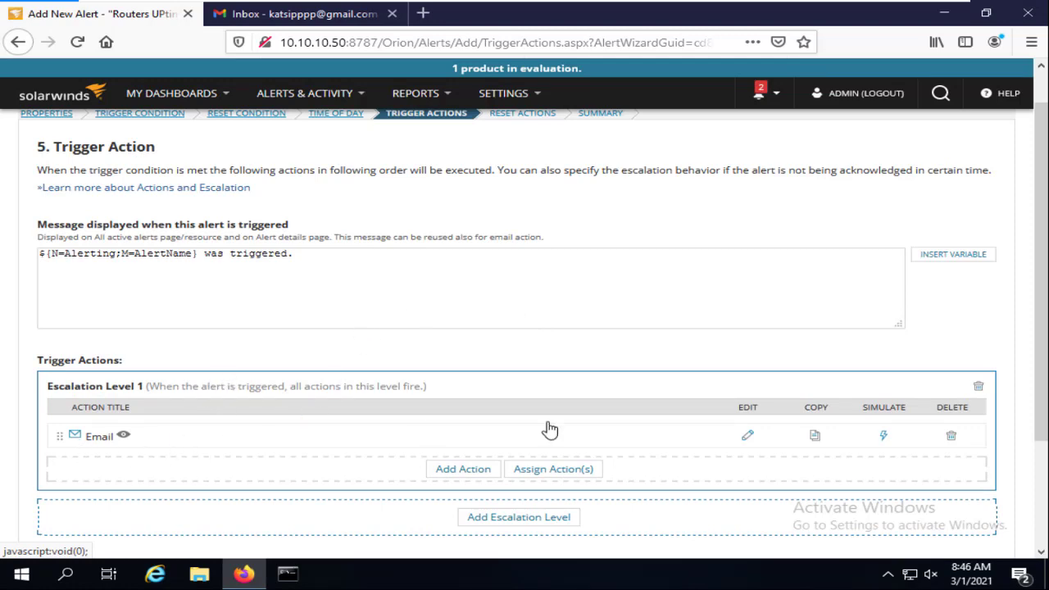
Review the Email action's recipients, message and mail.irsaacademy.com SMTP server, then step back to Time of Day
left_click(747, 440)
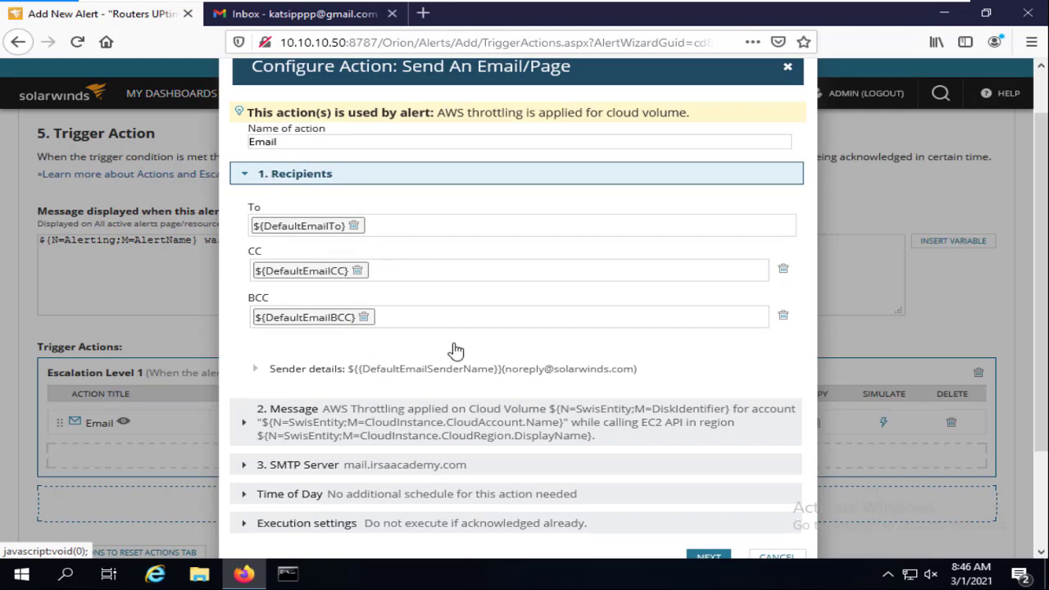
scroll(459, 348, "down", 2)
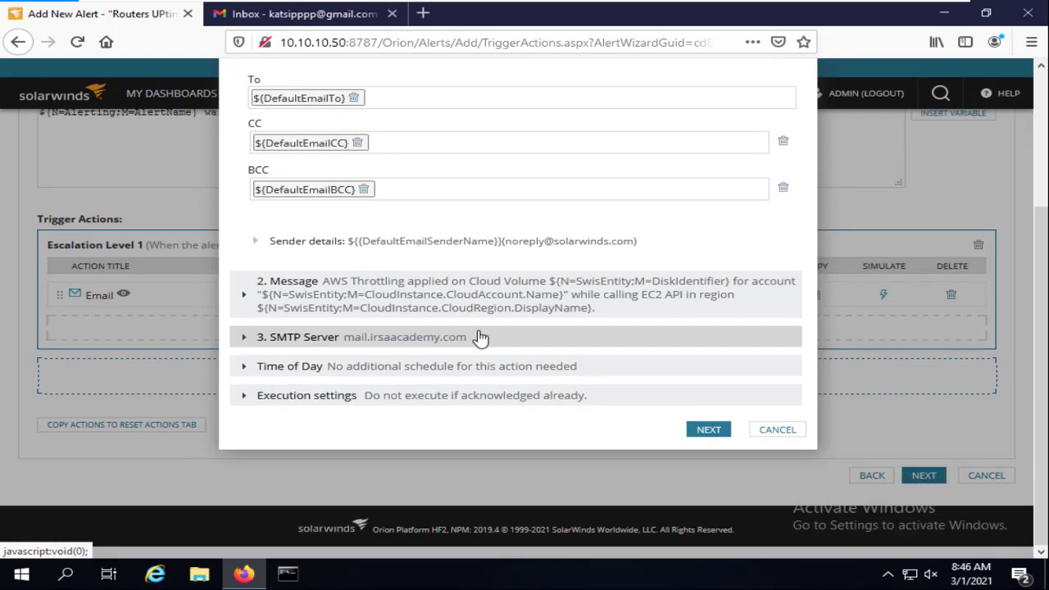
left_click(720, 433)
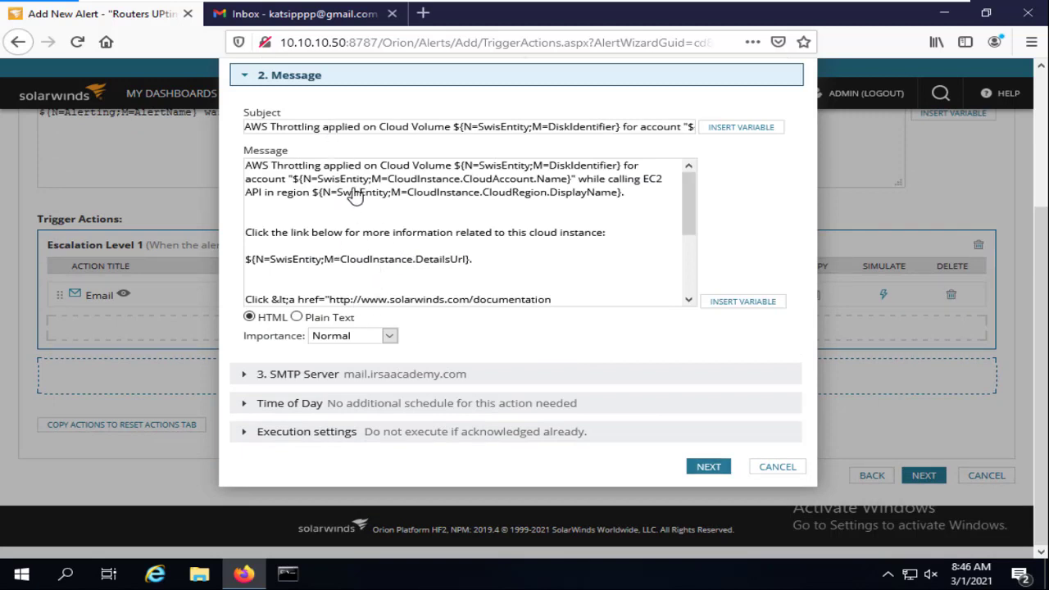
left_click(710, 467)
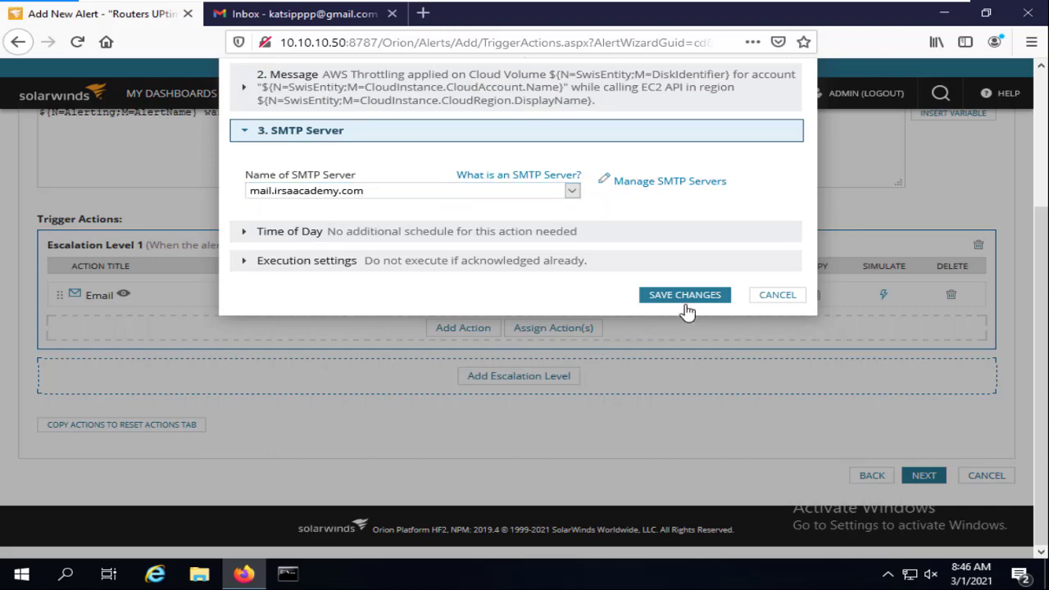
left_click(767, 297)
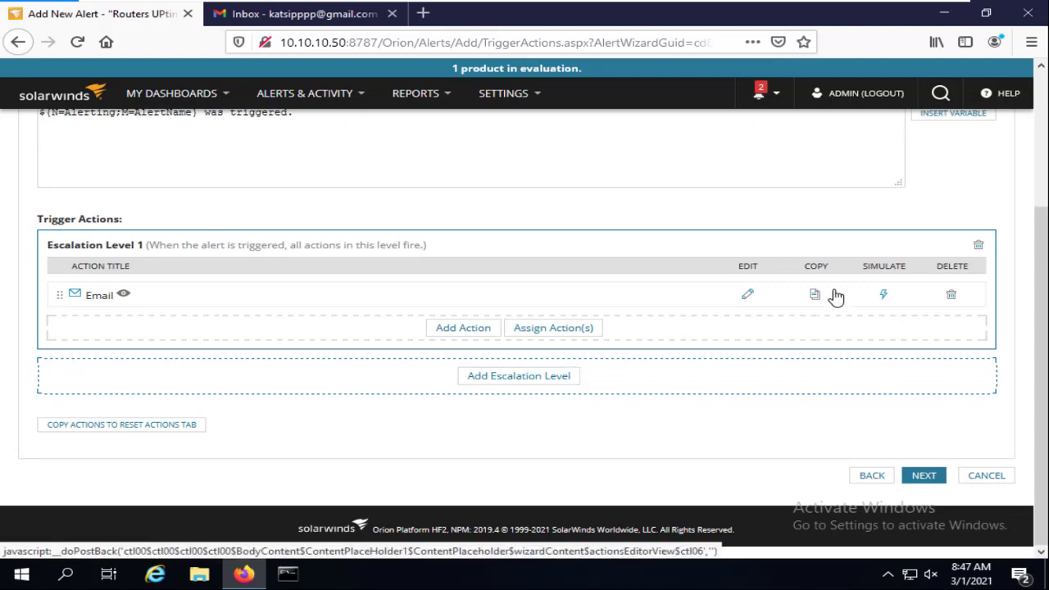
left_click(872, 476)
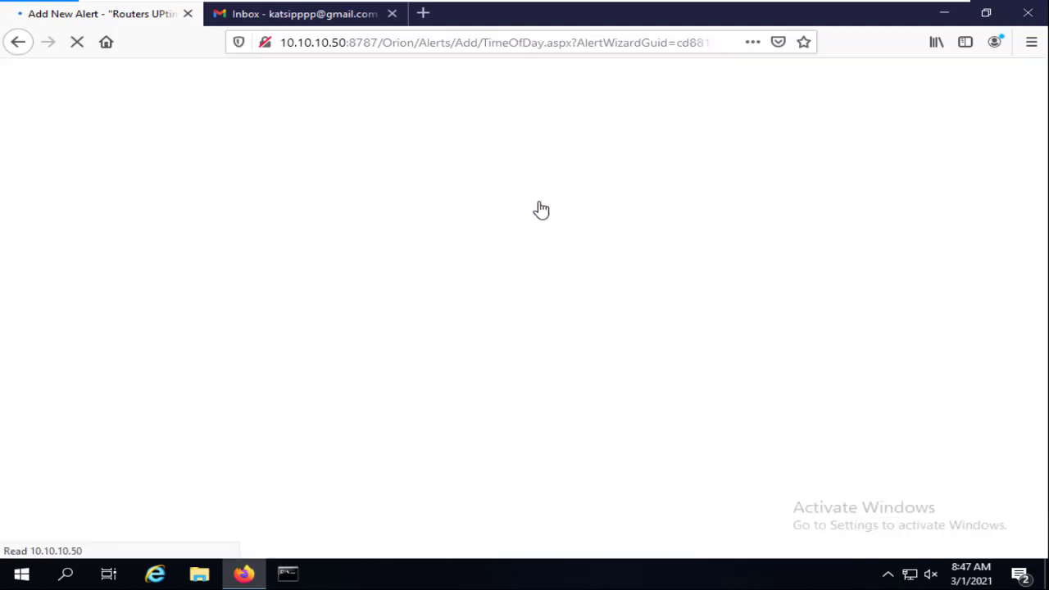
Return to Trigger Actions and begin configuring a new Send an Email/Page action
left_click(940, 319)
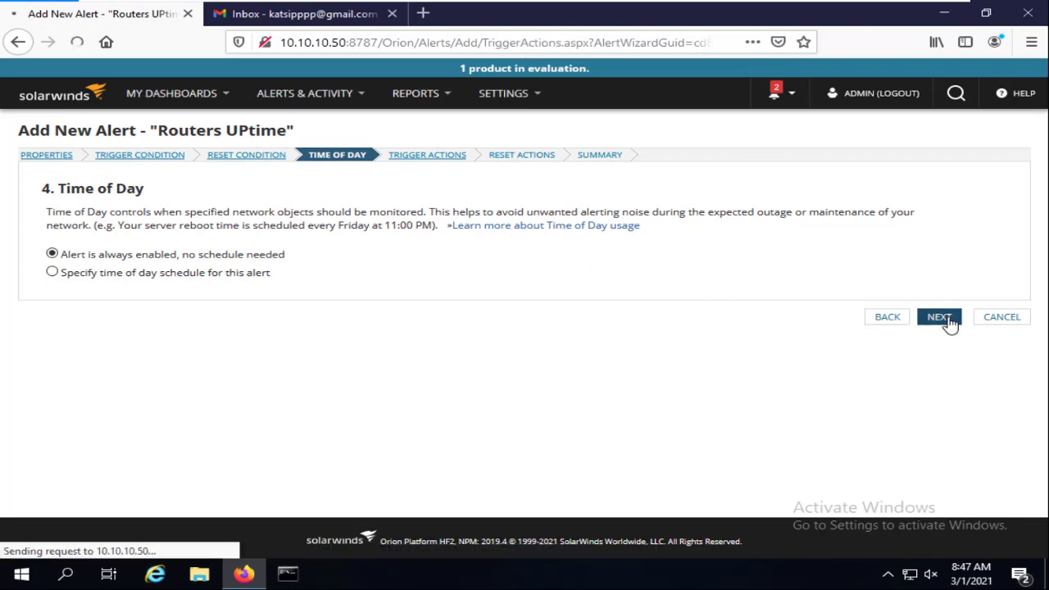
scroll(504, 295, "down", 2)
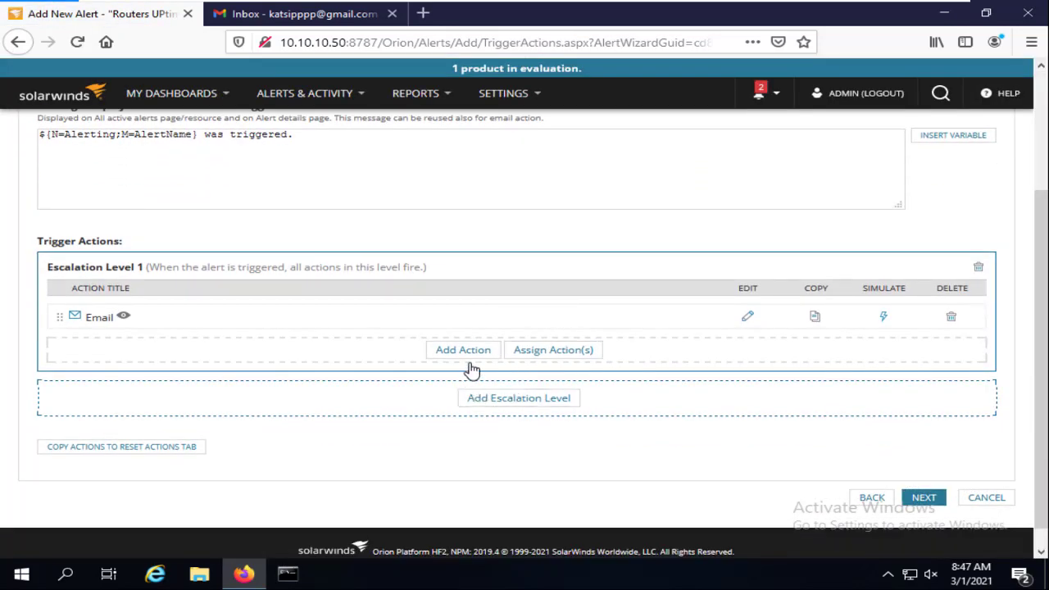
left_click(463, 350)
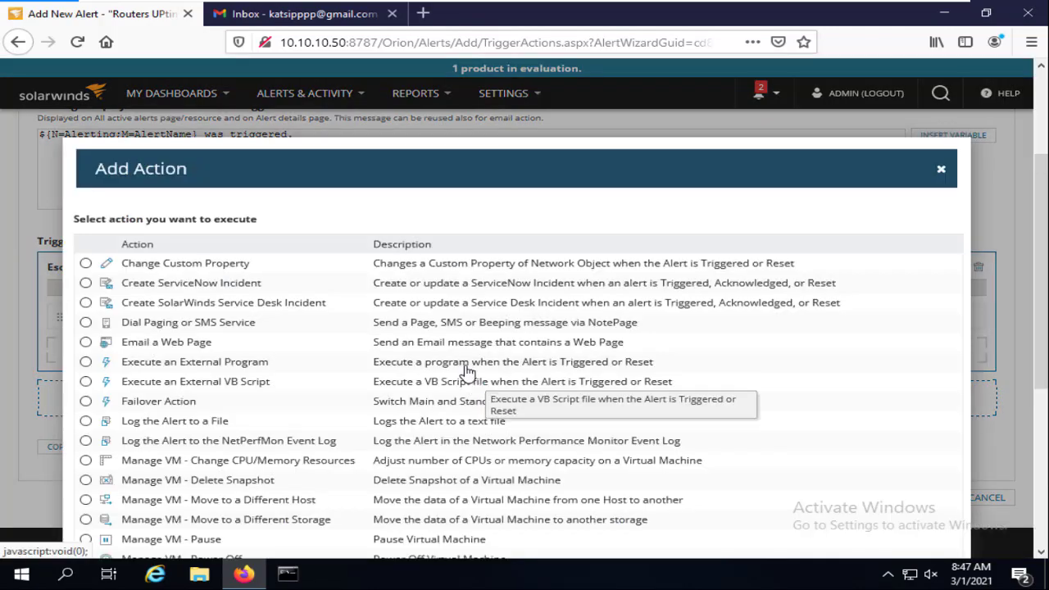
scroll(208, 408, "down", 5)
left_click(127, 462)
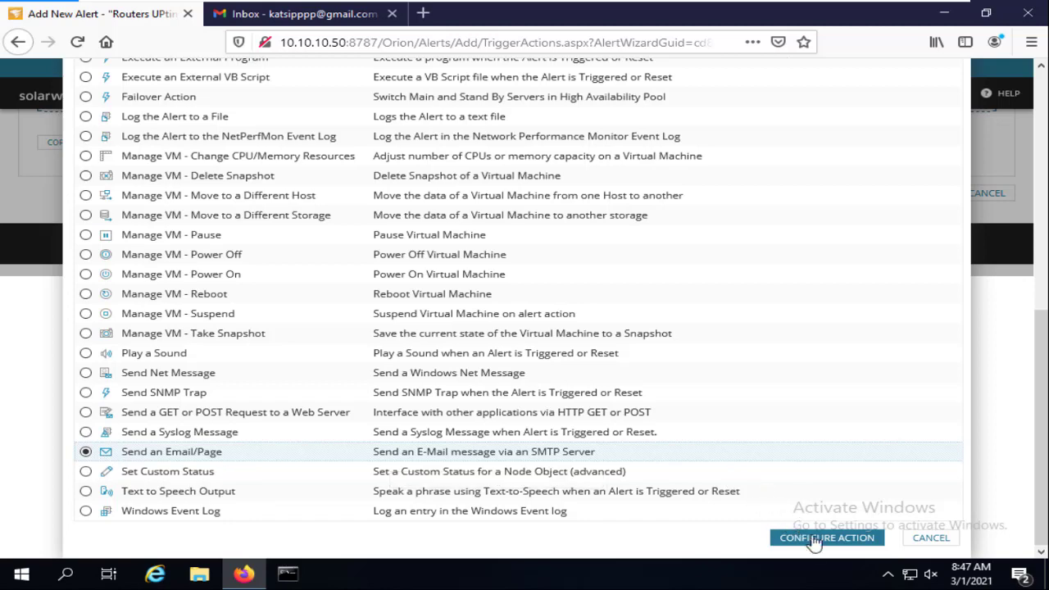
left_click(786, 537)
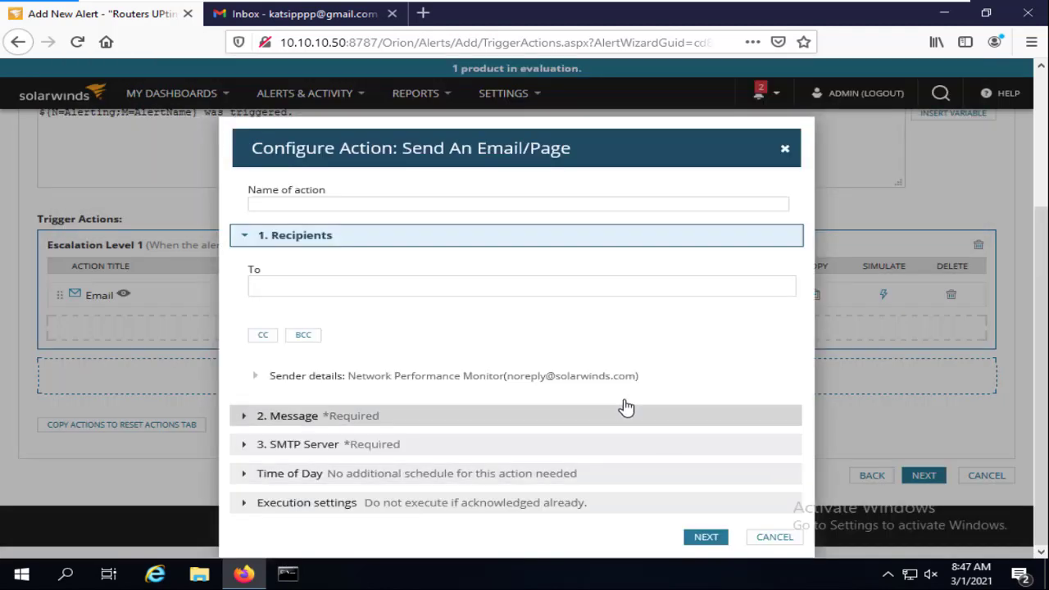
Name the action 'Cisco admins' and enter the administrator's e-mail address as recipient
left_click(300, 207)
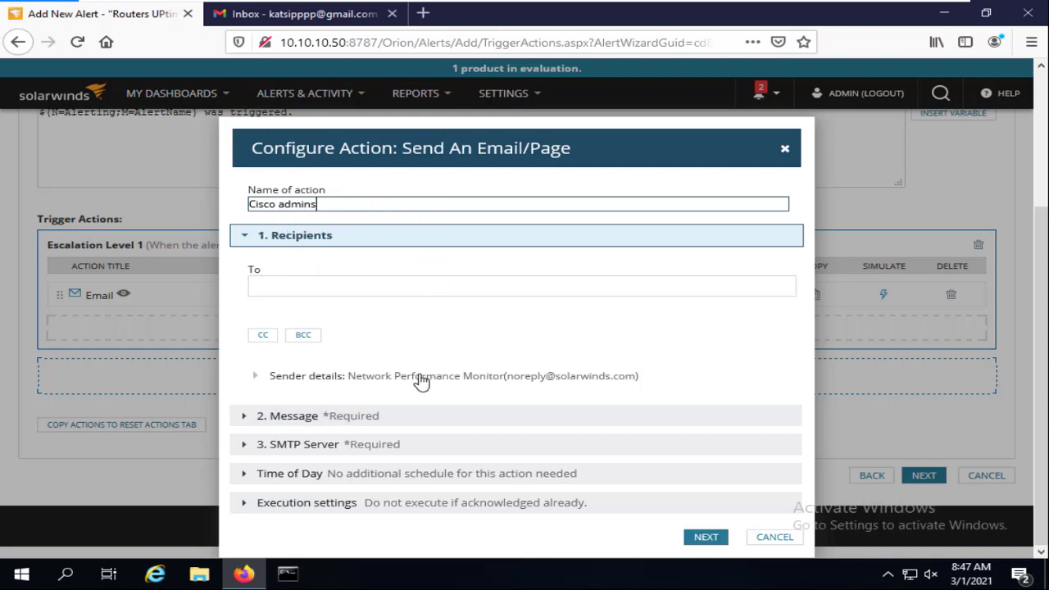
left_click(279, 292)
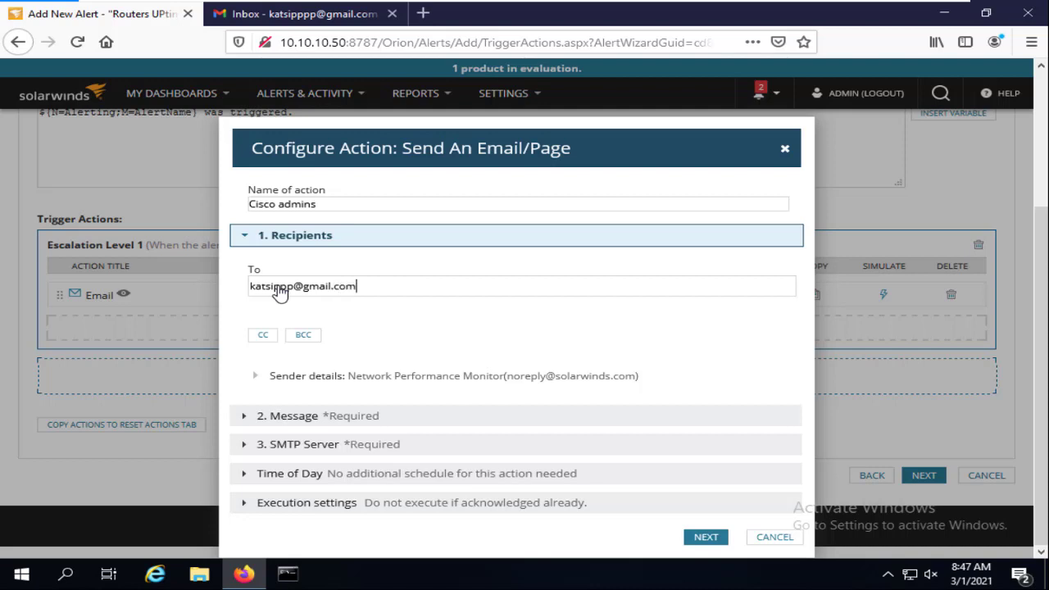
key("Return")
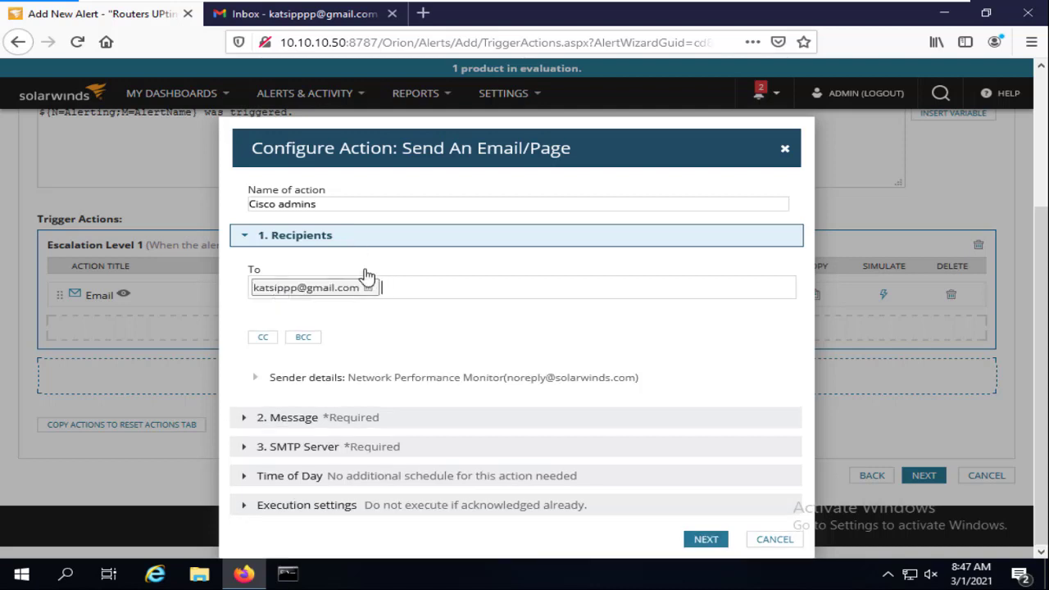
Keep the default message and the mail.irsaacademy.com SMTP server, and add the action
left_click(706, 537)
scroll(357, 326, "down", 3)
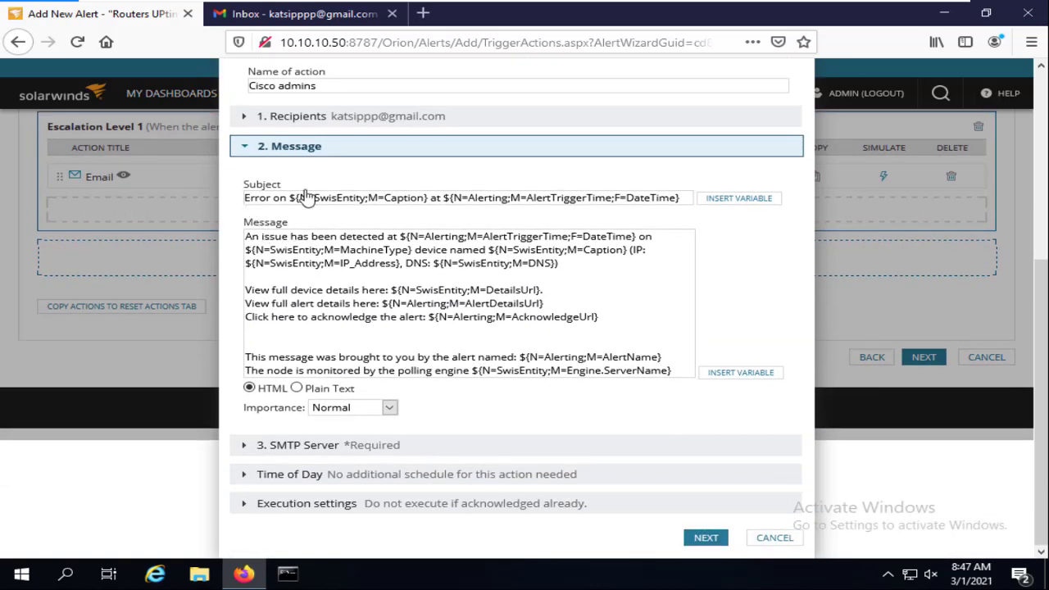
left_click(271, 250)
left_click_drag(285, 256, 687, 391)
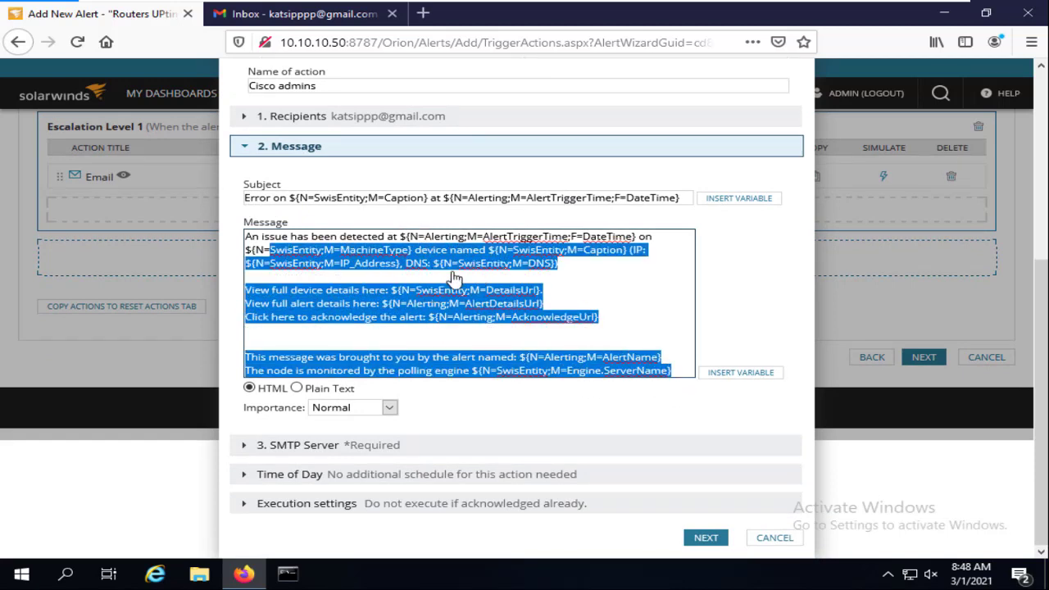
left_click(707, 542)
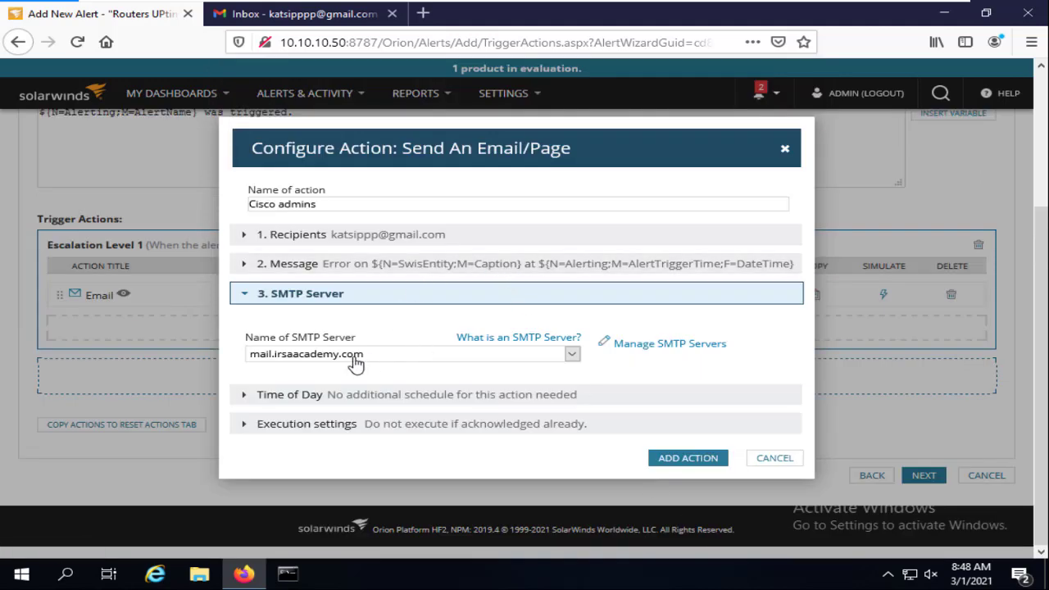
left_click(674, 458)
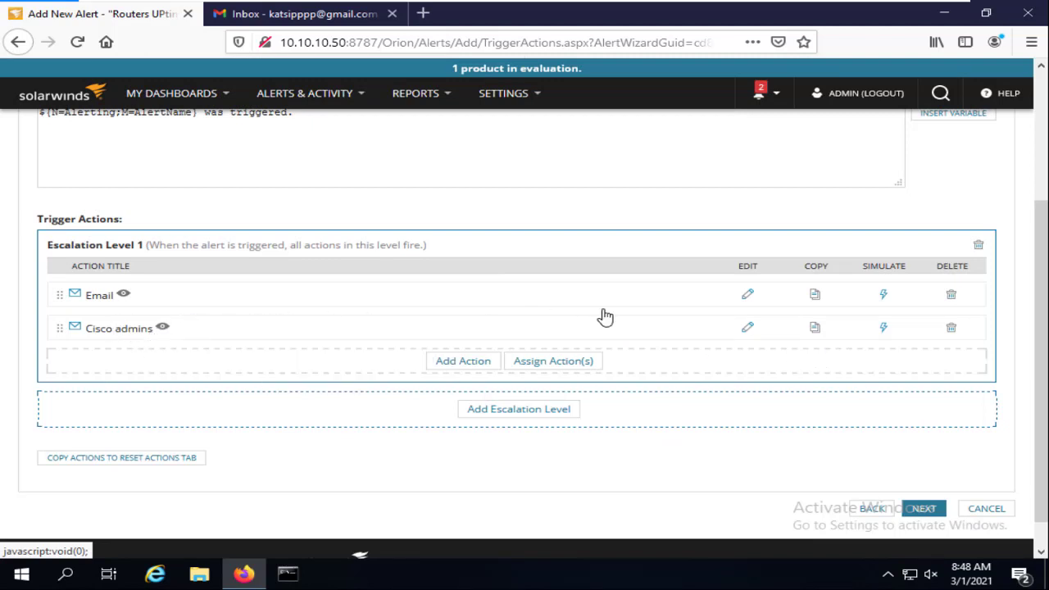
Delete the old Email action and choose Play a sound as the new action type
left_click(951, 294)
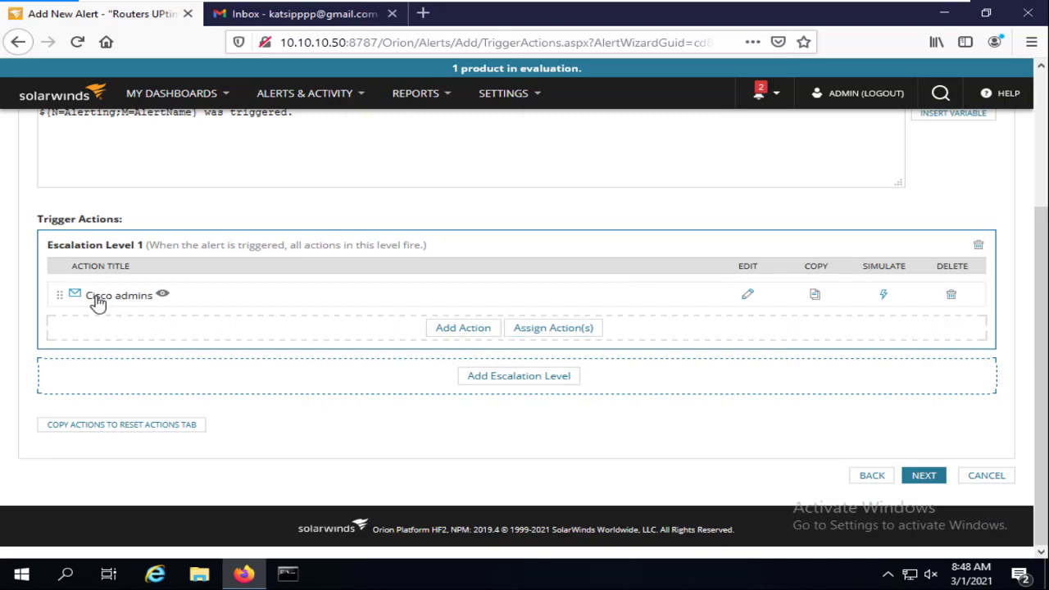
left_click(472, 332)
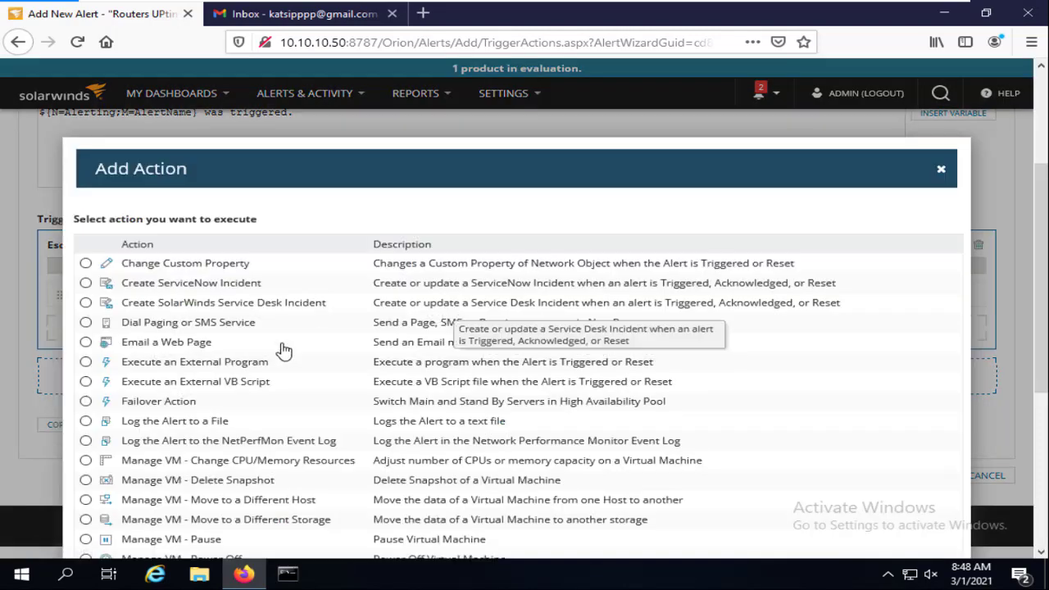
scroll(271, 349, "down", 4)
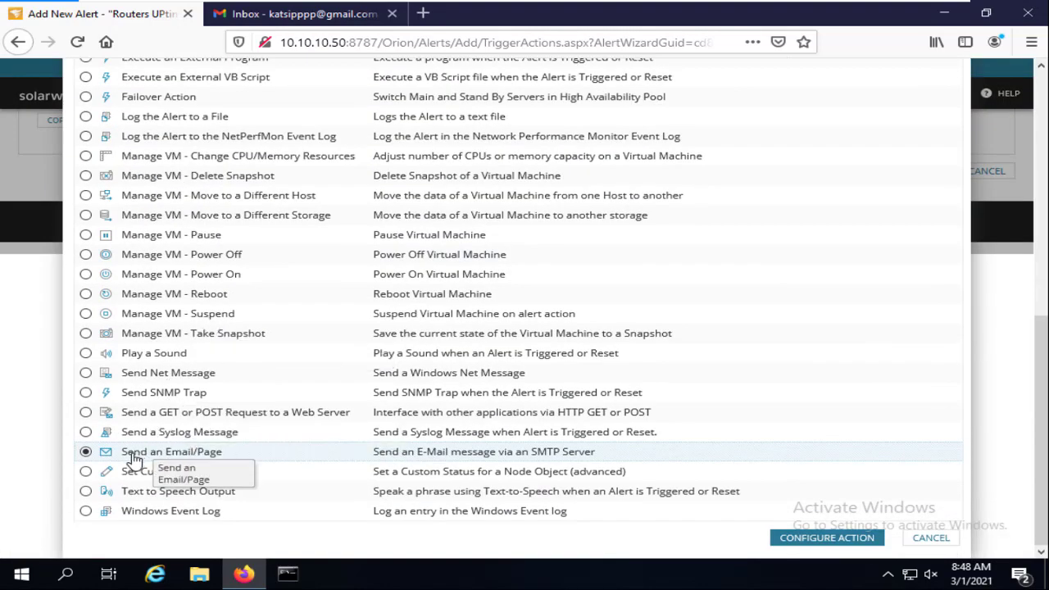
left_click(85, 354)
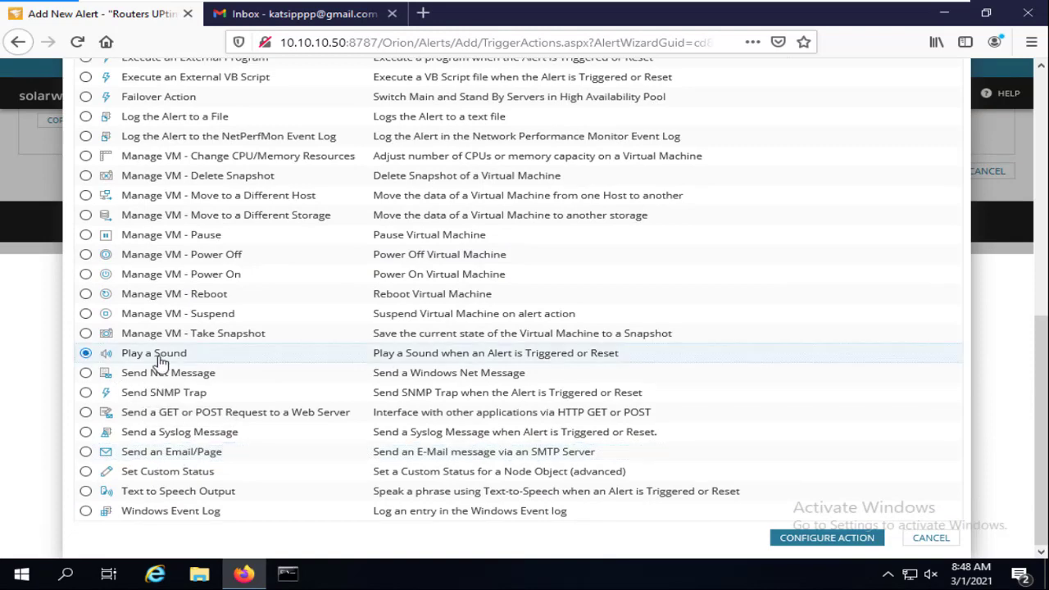
Open the Sound Notify action's settings and download the desktop notification client .msi installer
left_click(826, 536)
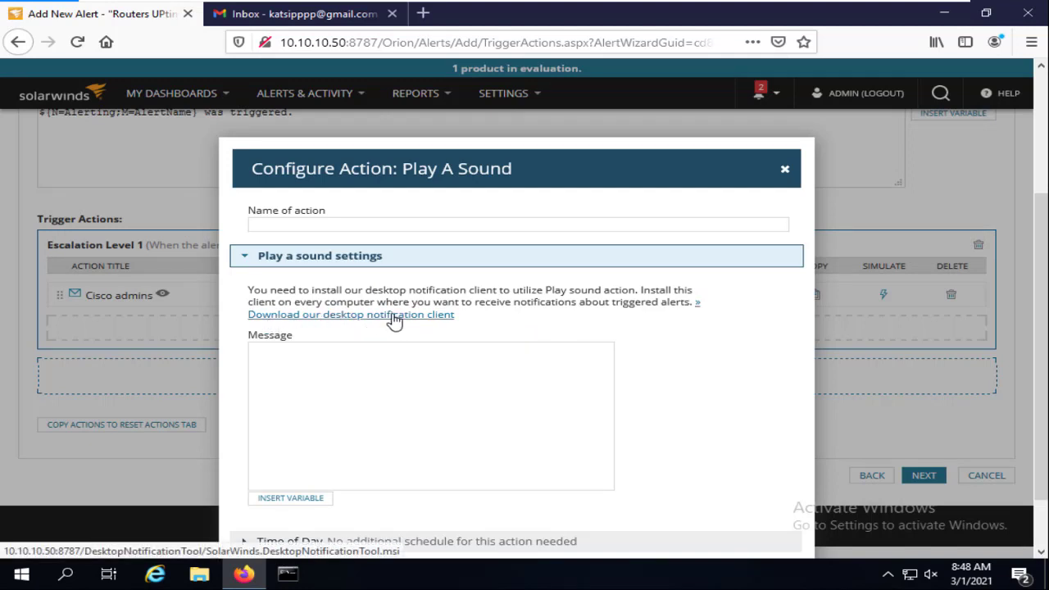
left_click(385, 226)
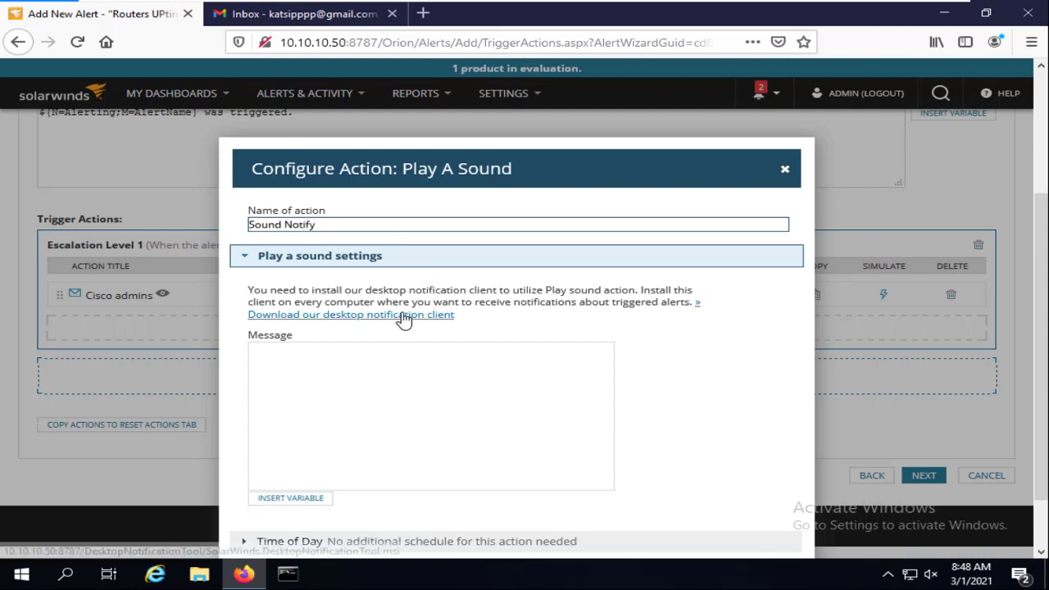
left_click(404, 318)
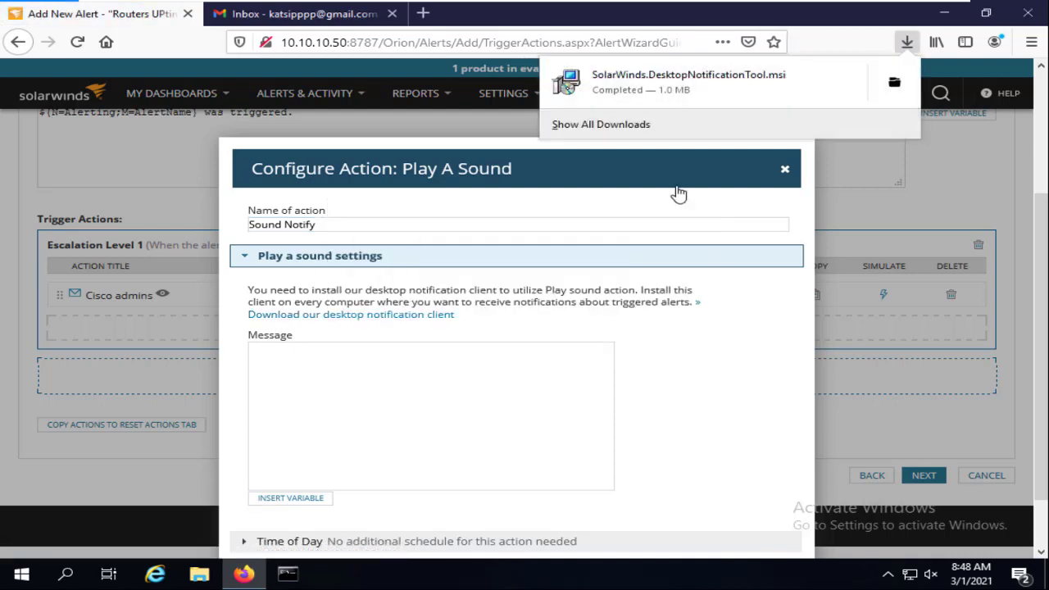
Install the SolarWinds Desktop Notification Tool from the downloaded .msi, accepting the EULA and default folder
left_click(894, 84)
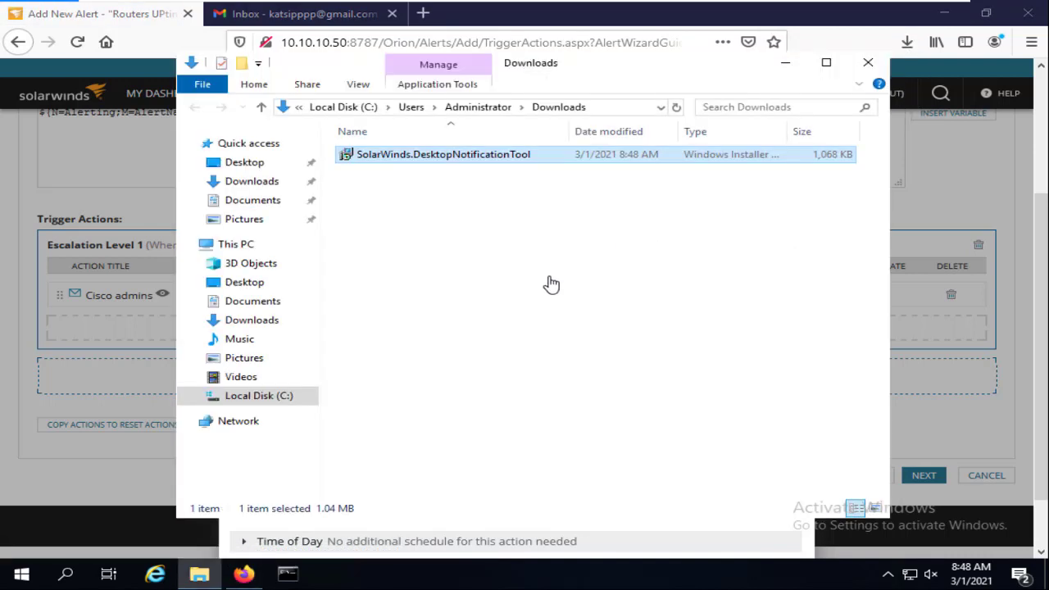
right_click(482, 155)
left_click(525, 163)
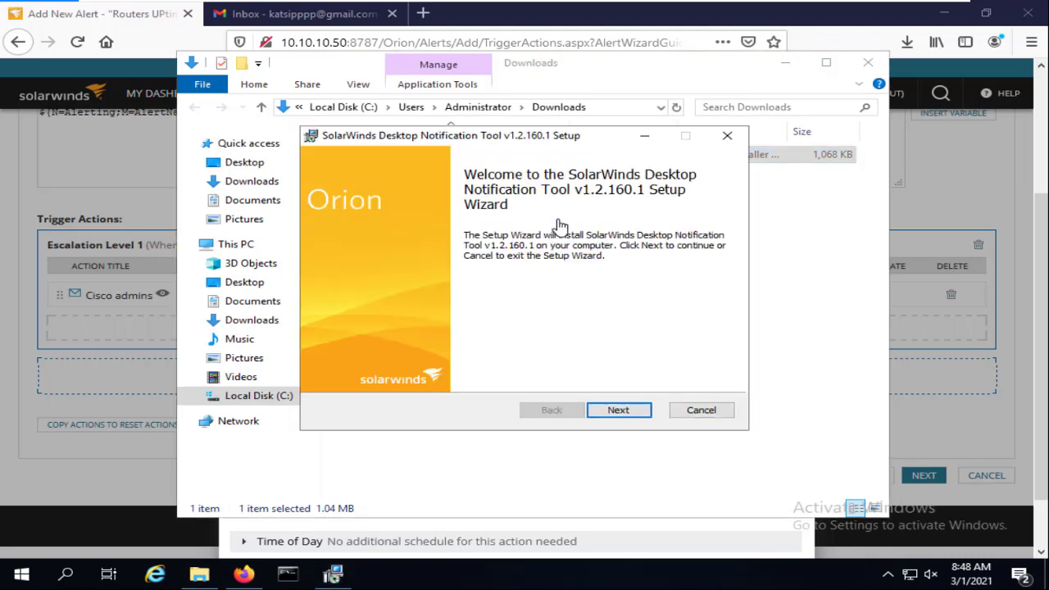
left_click(619, 412)
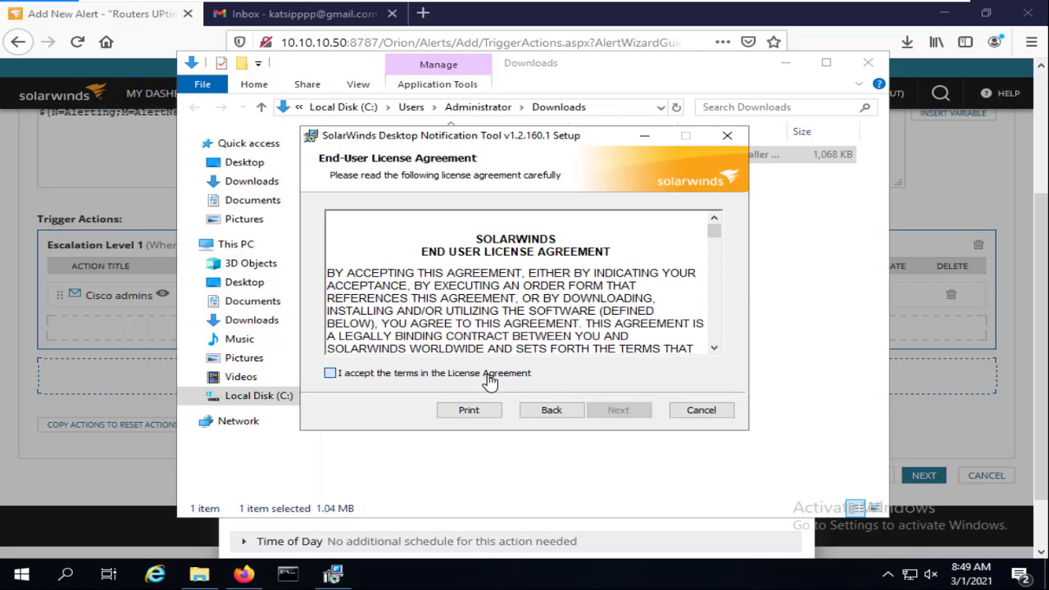
left_click(330, 374)
left_click(618, 410)
left_click(619, 412)
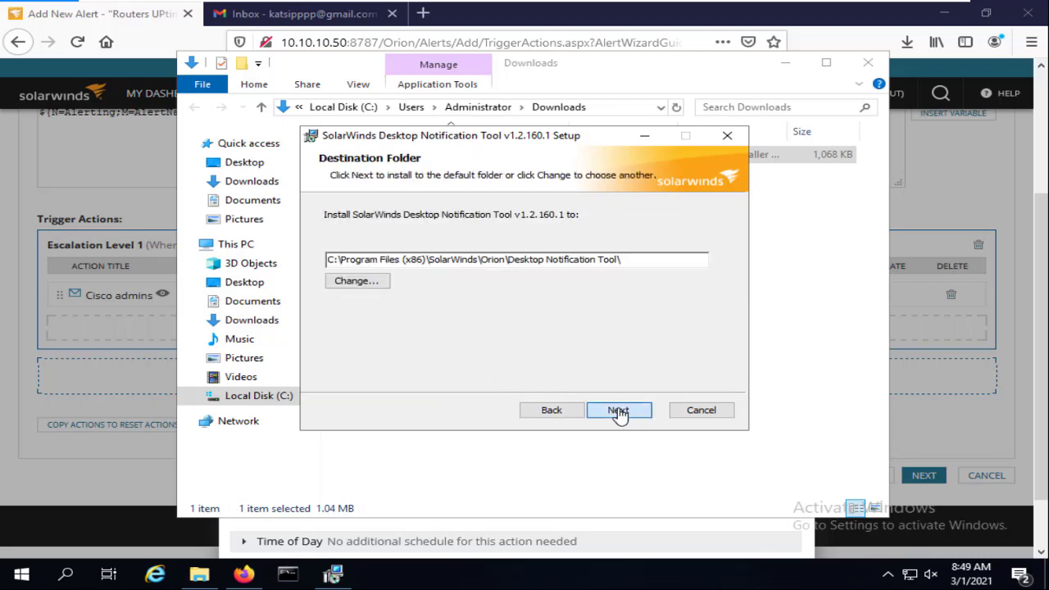
left_click(619, 411)
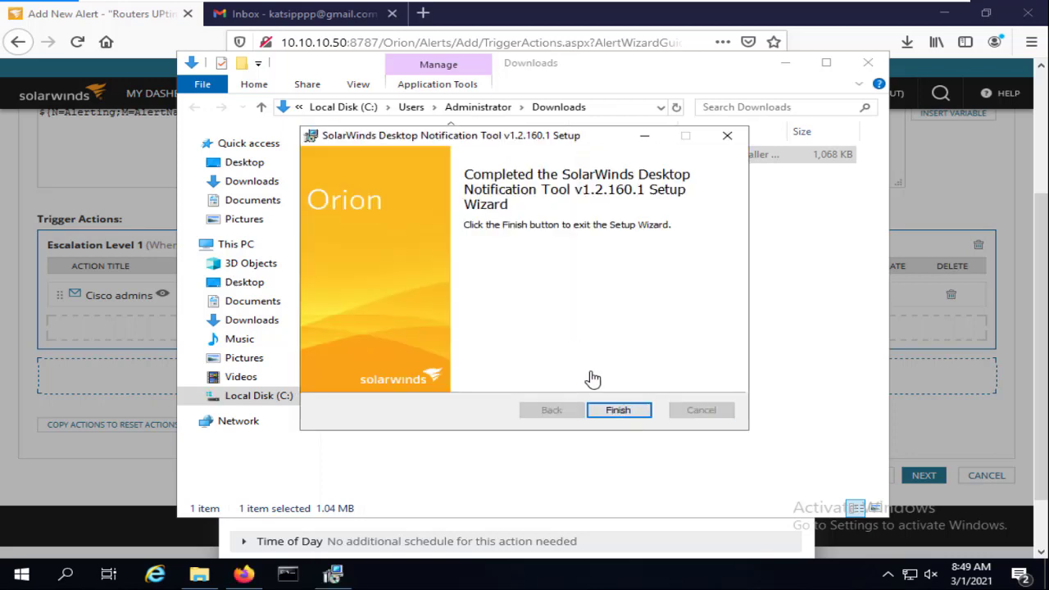
left_click(617, 412)
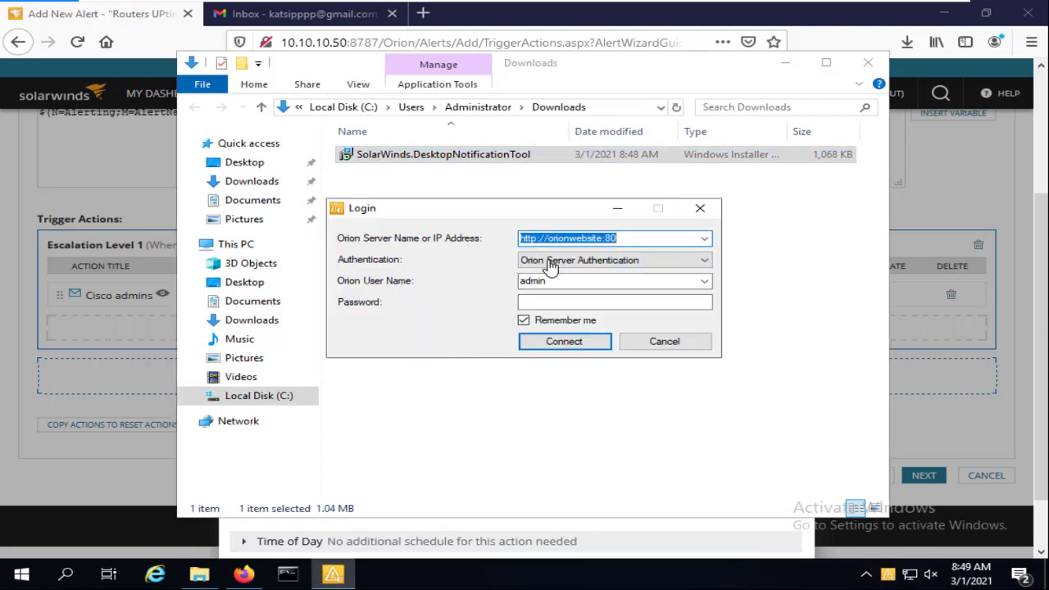
Look up the server's hostname, Solarwinds-SRV, with the hostname command in cmd
left_click(578, 264)
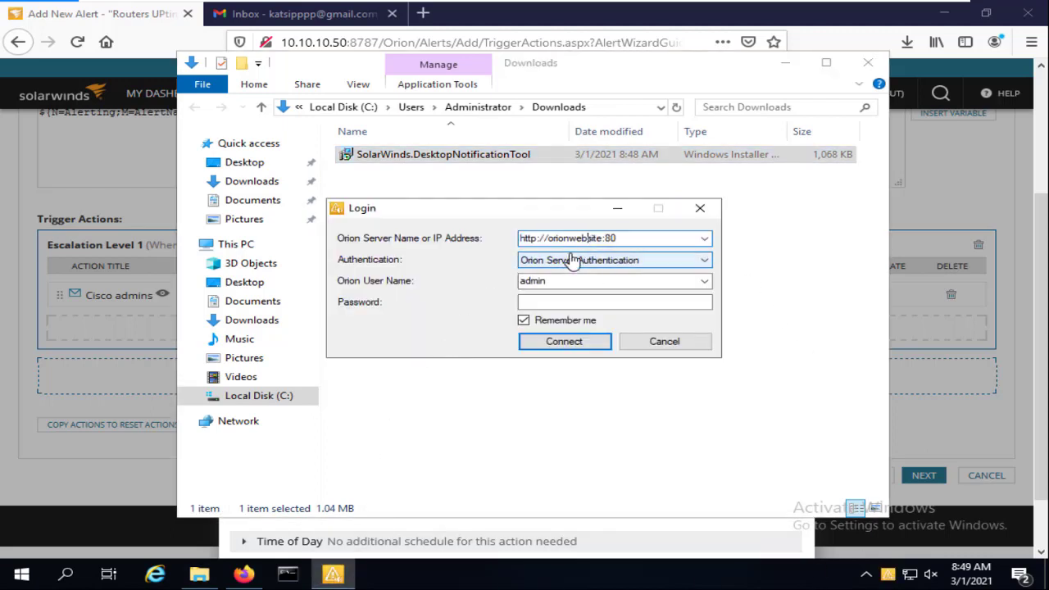
left_click(588, 238)
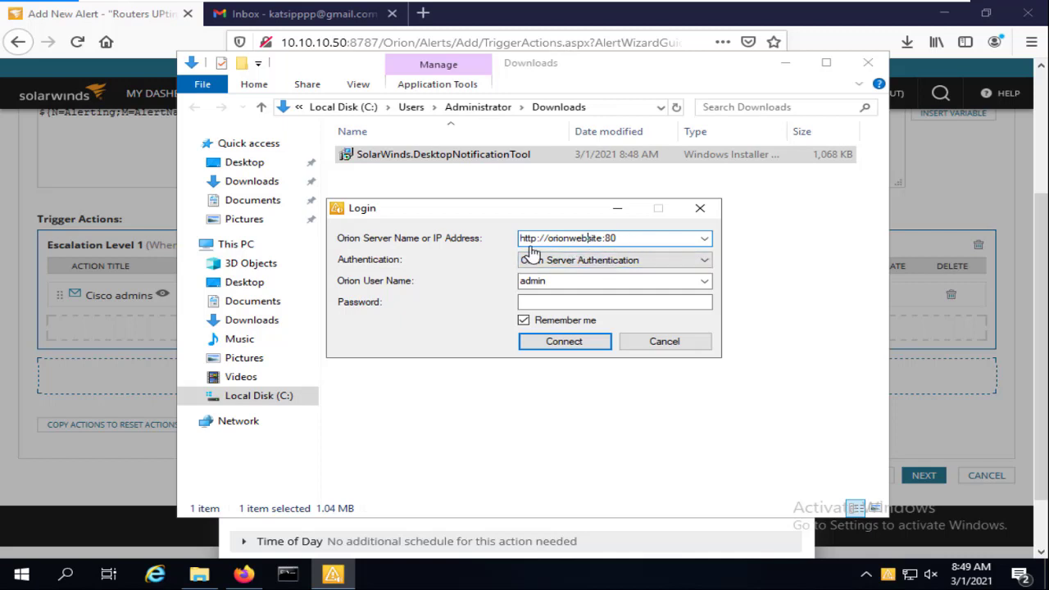
key("super+r")
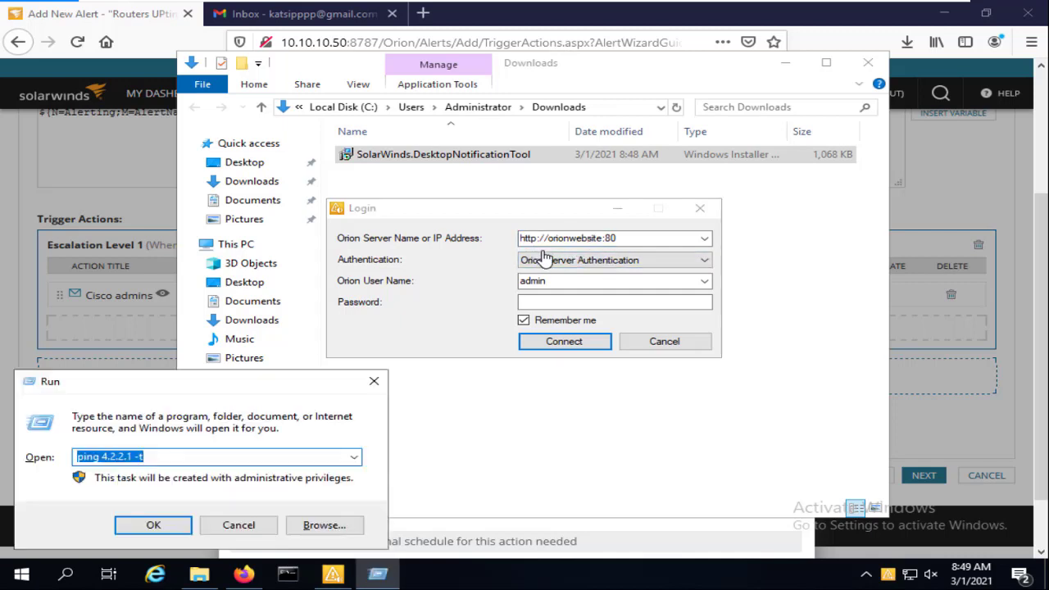
type("cmd")
key("Return")
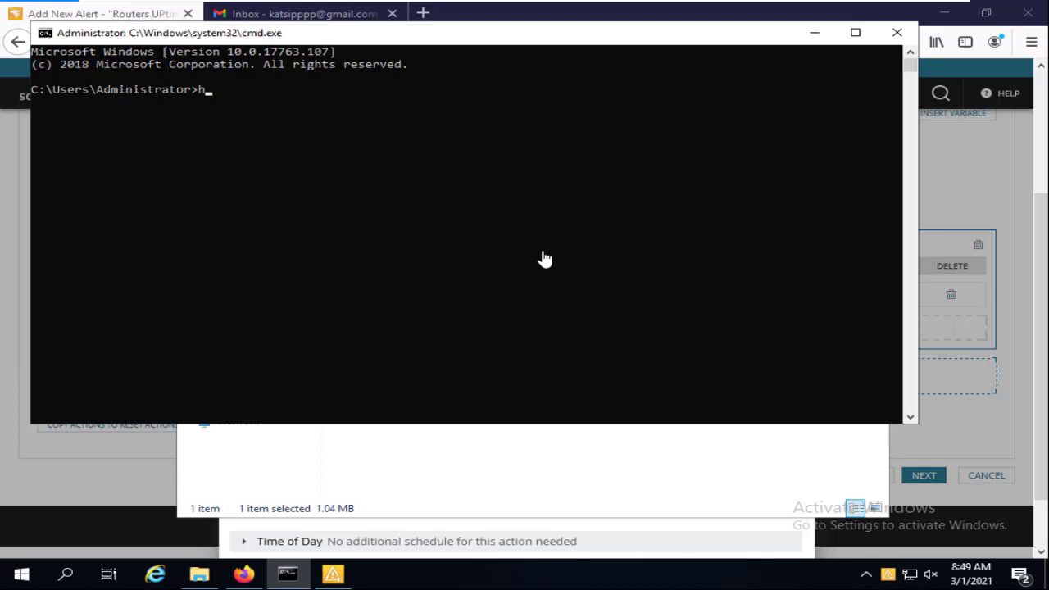
type("hostname")
key("Return")
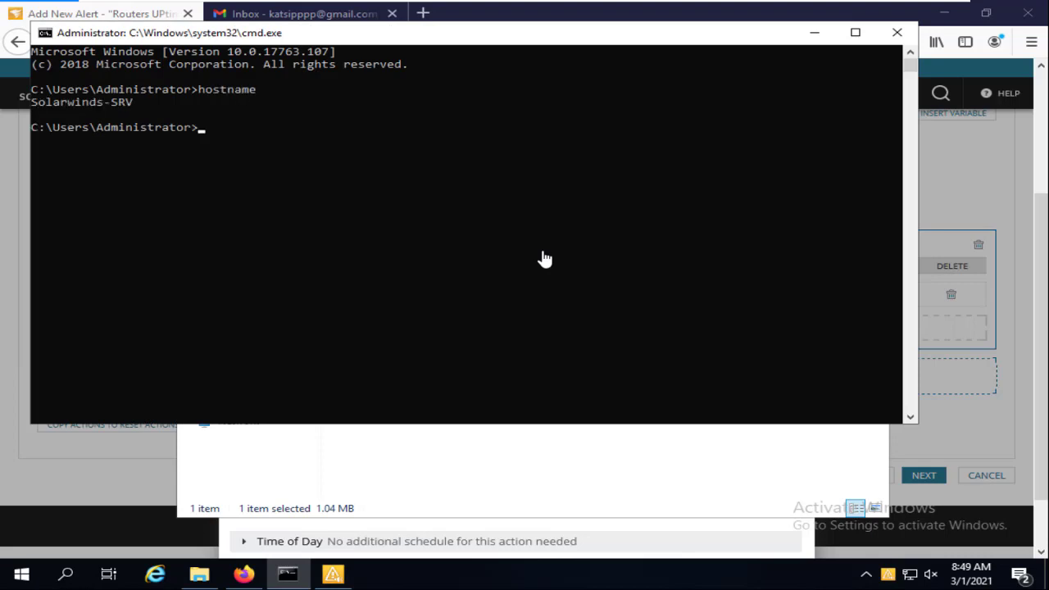
left_click_drag(147, 103, 30, 105)
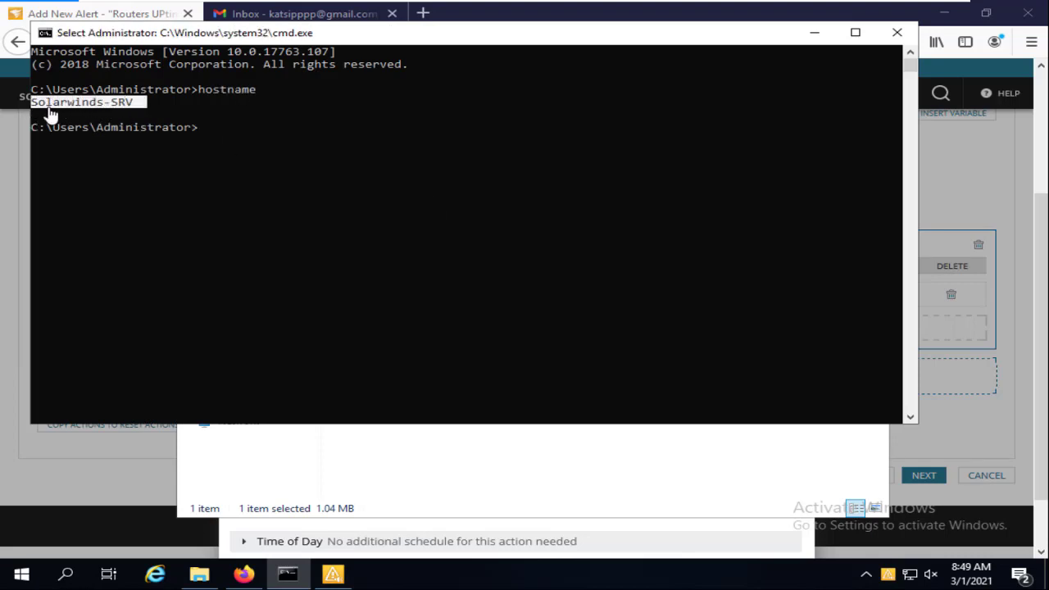
left_click(114, 116)
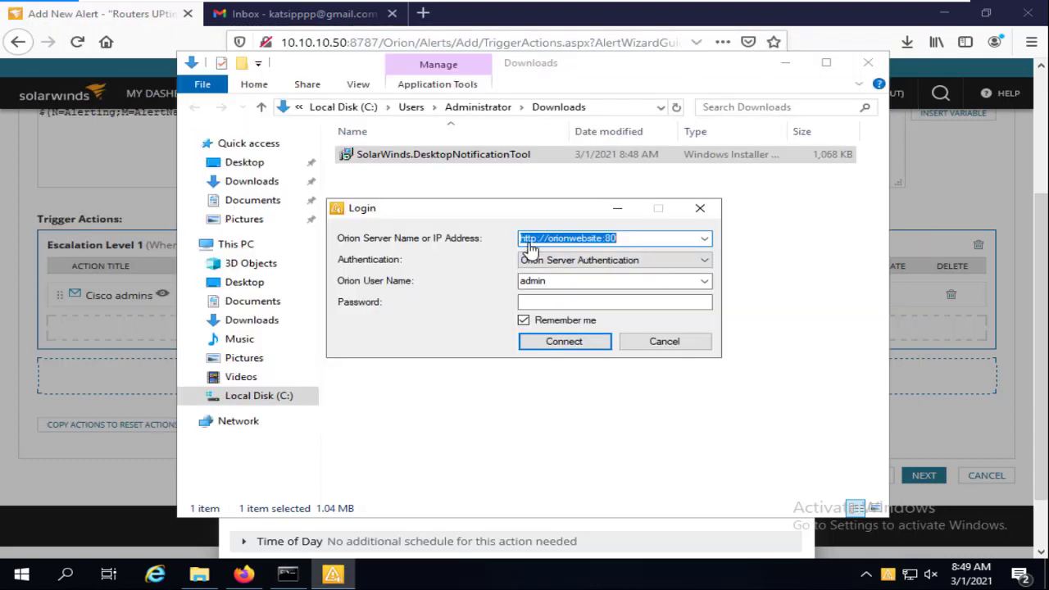
left_click(815, 33)
left_click(578, 239)
left_click(596, 239)
key("Delete")
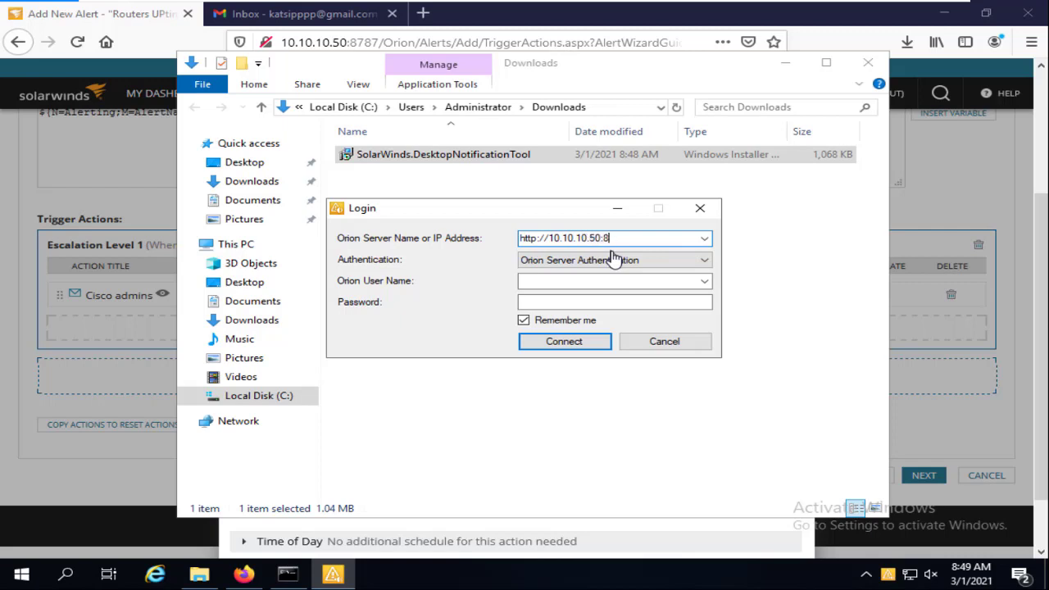
left_click(569, 286)
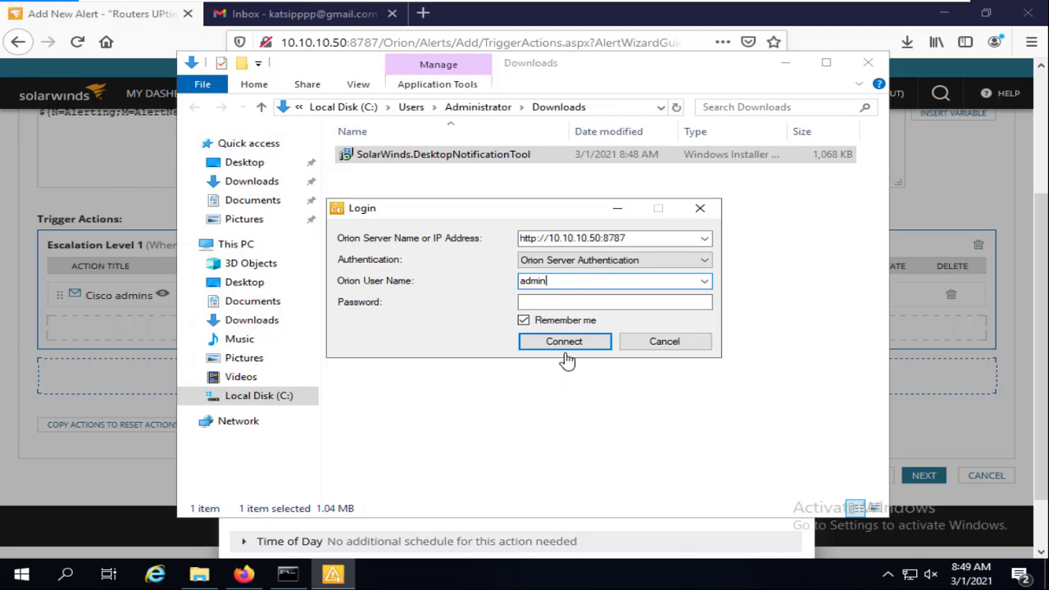
left_click(554, 306)
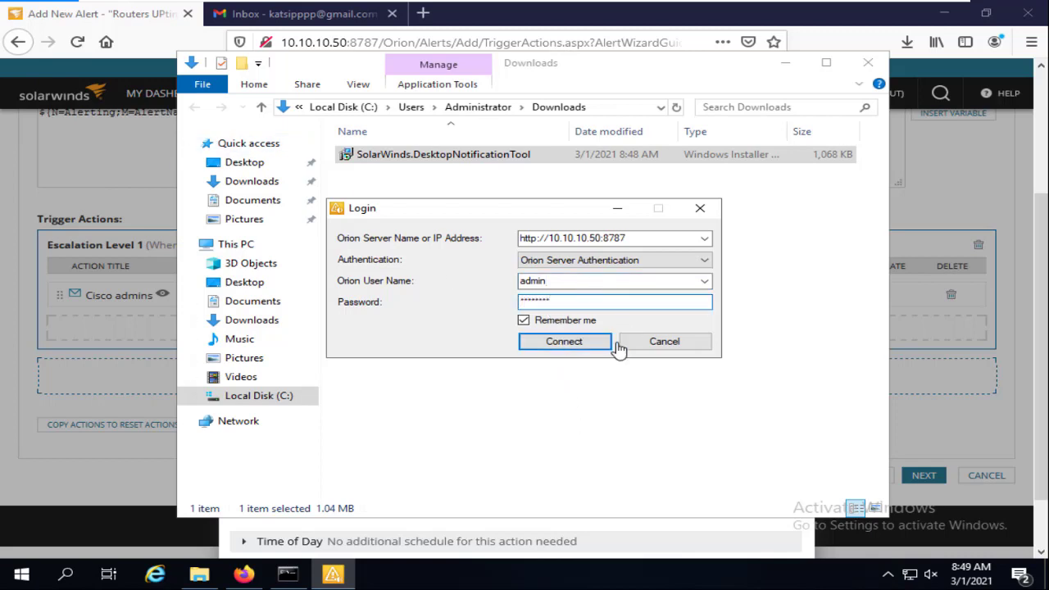
left_click(587, 345)
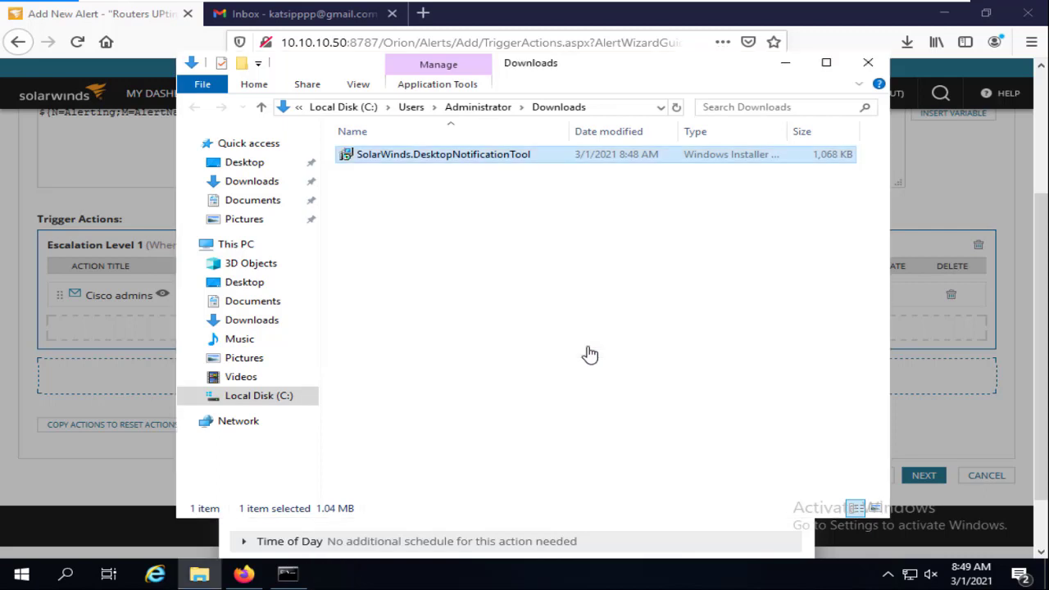
Check the client's empty Notifications list, return to the Play A Sound dialog, and check speaker volume
left_click(888, 574)
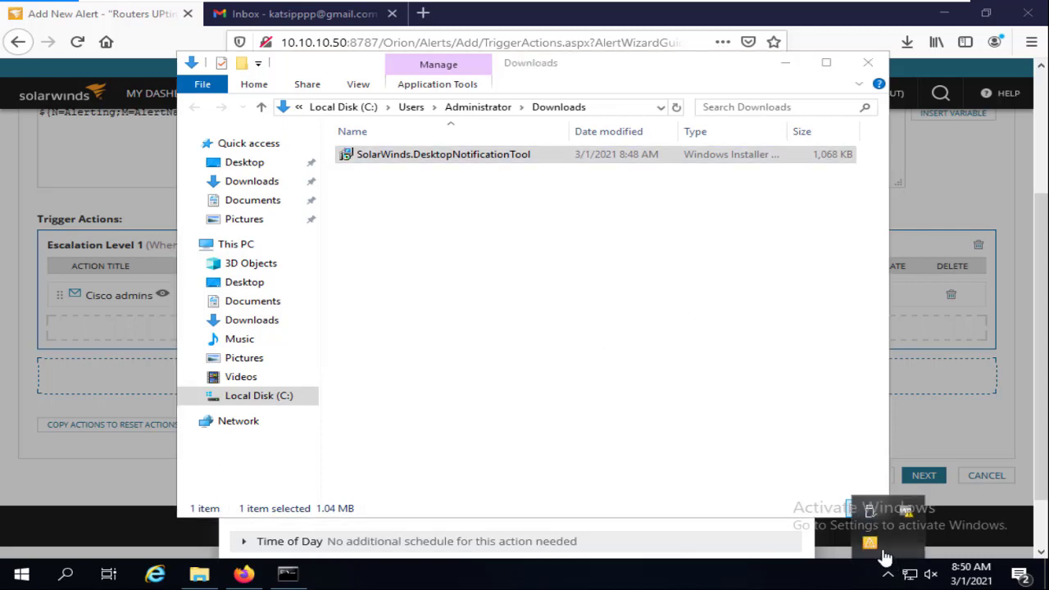
left_click(876, 547)
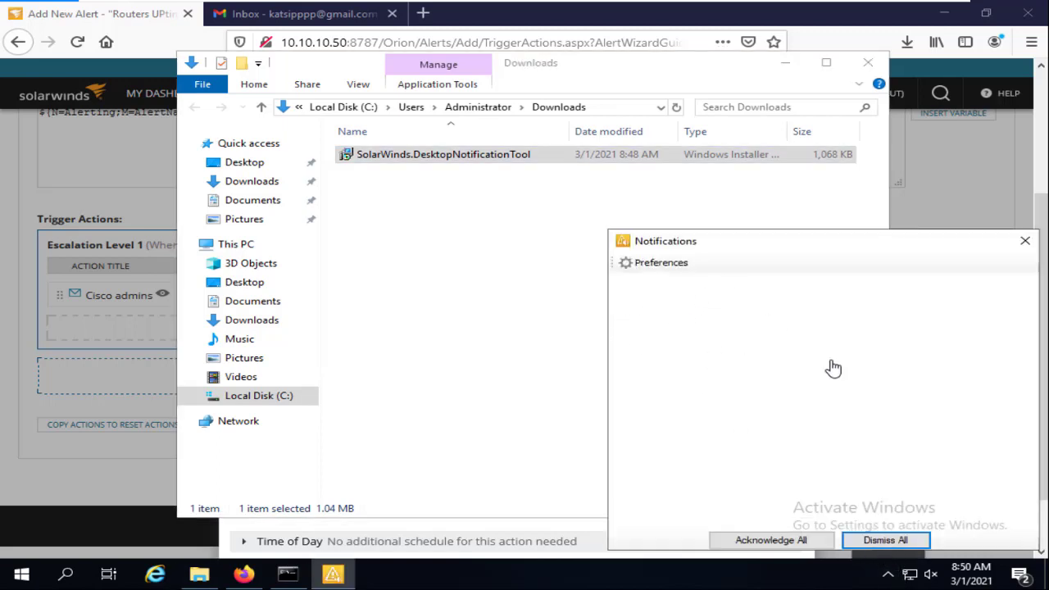
left_click(1025, 241)
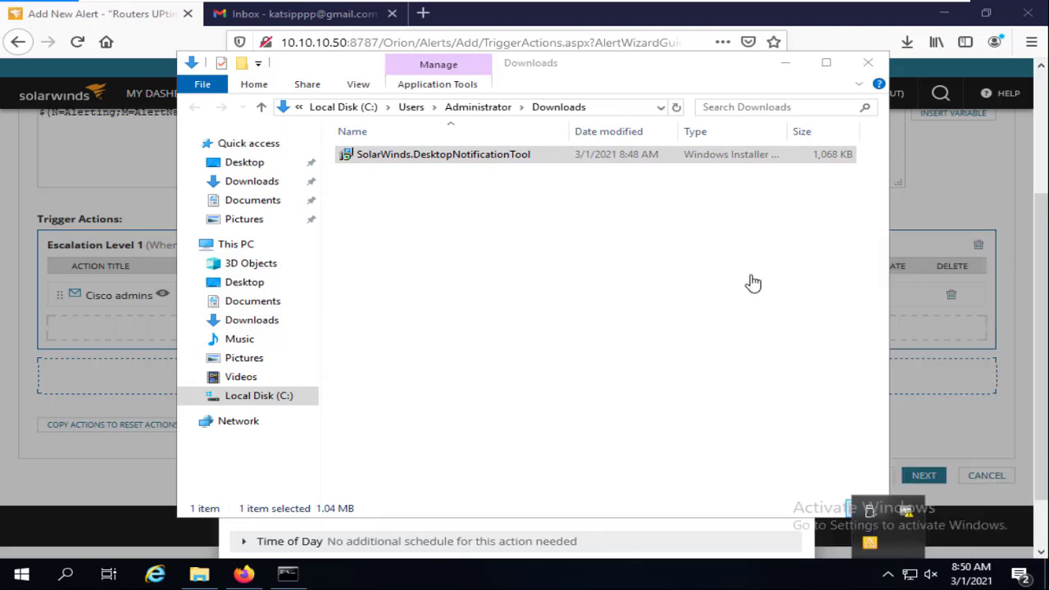
left_click(784, 64)
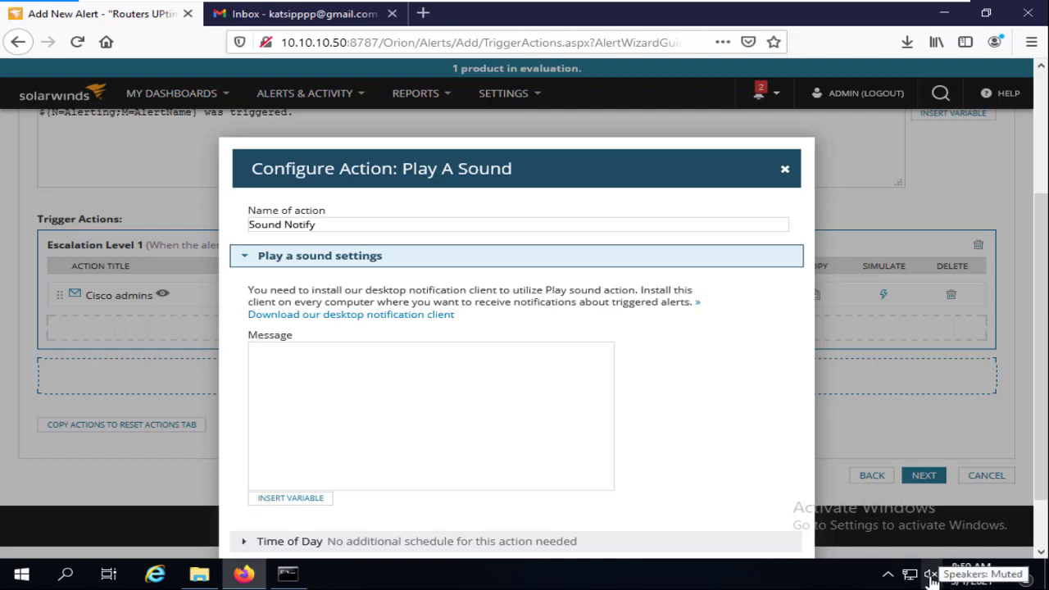
left_click(932, 575)
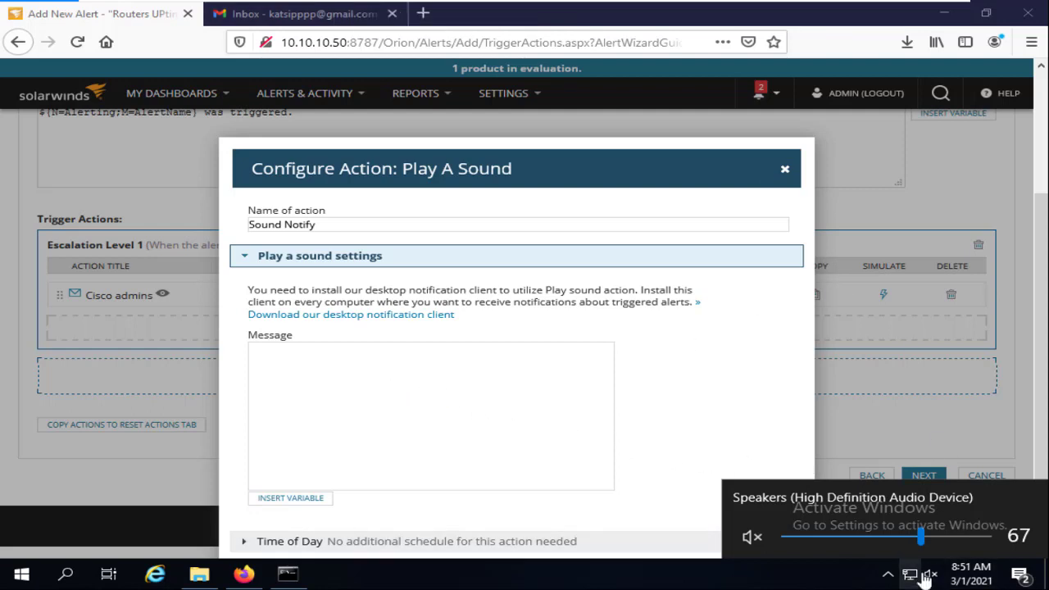
Unmute the system speakers and set the volume to 40
left_click(816, 582)
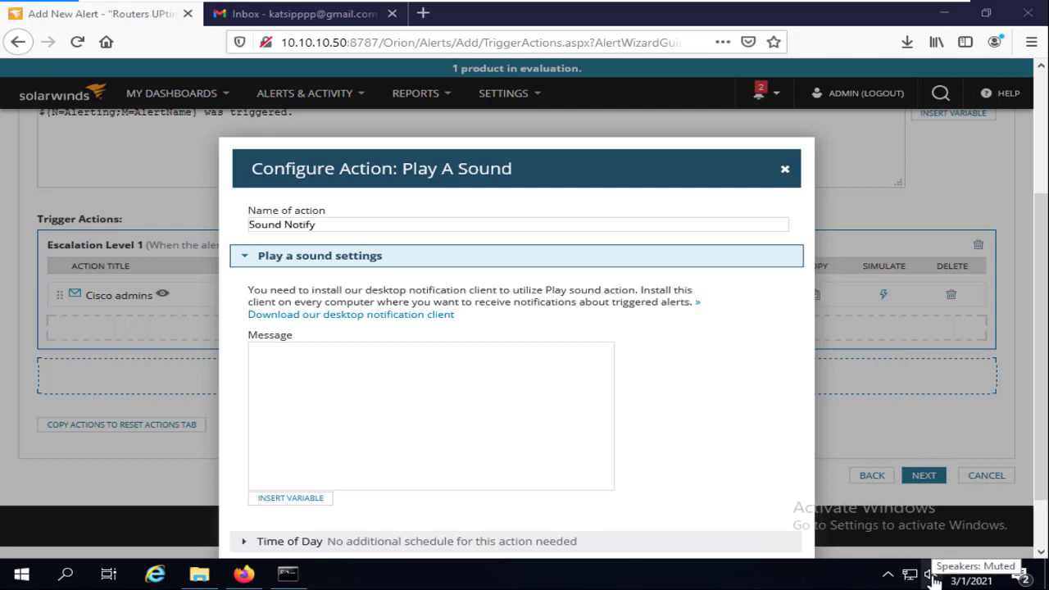
left_click(935, 579)
left_click(933, 578)
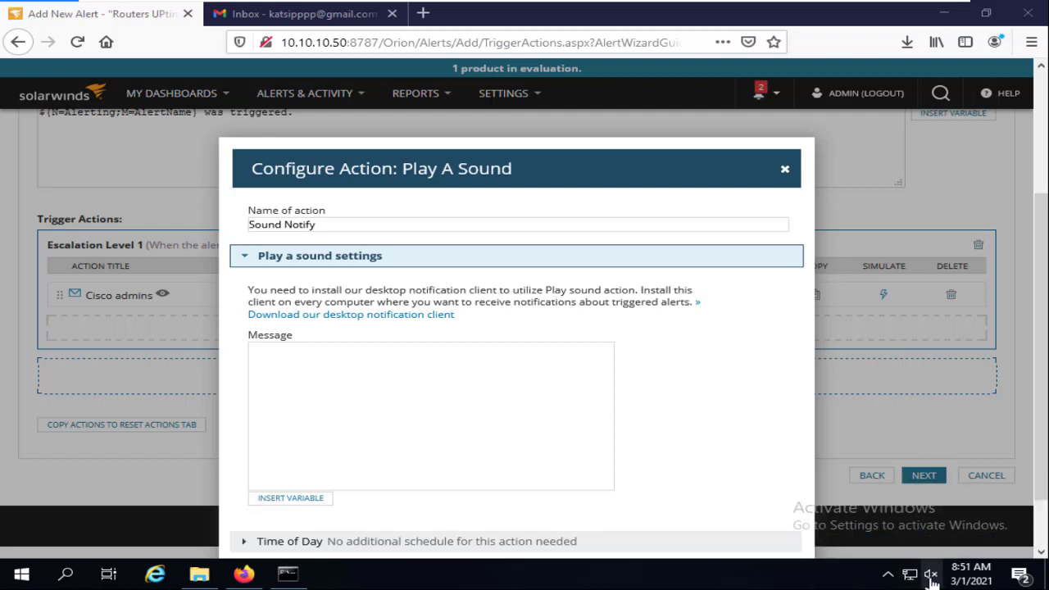
left_click(933, 578)
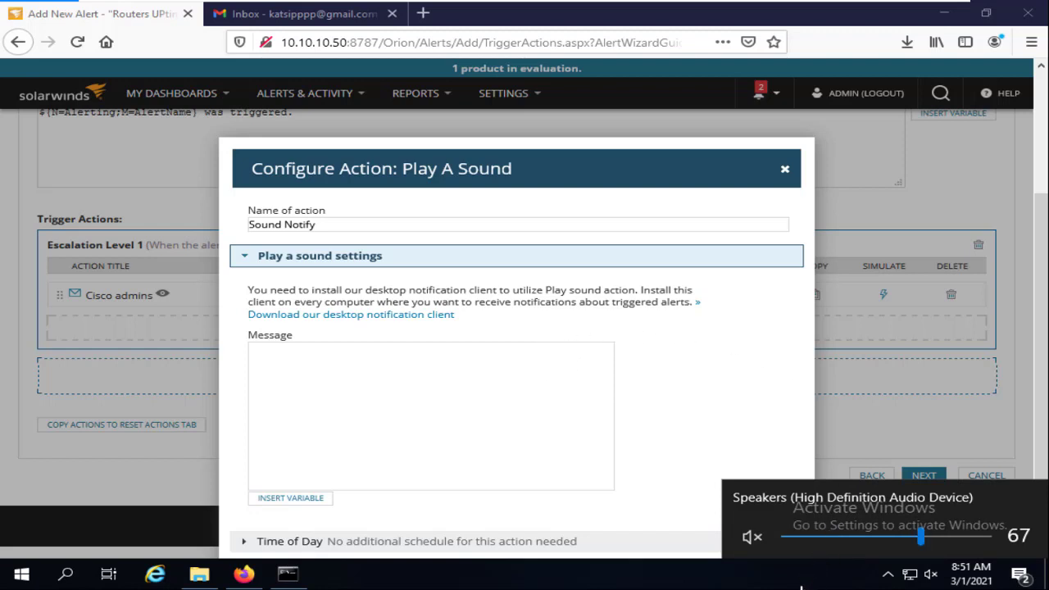
left_click(916, 571)
left_click(932, 574)
left_click(966, 541)
left_click_drag(966, 541, 866, 542)
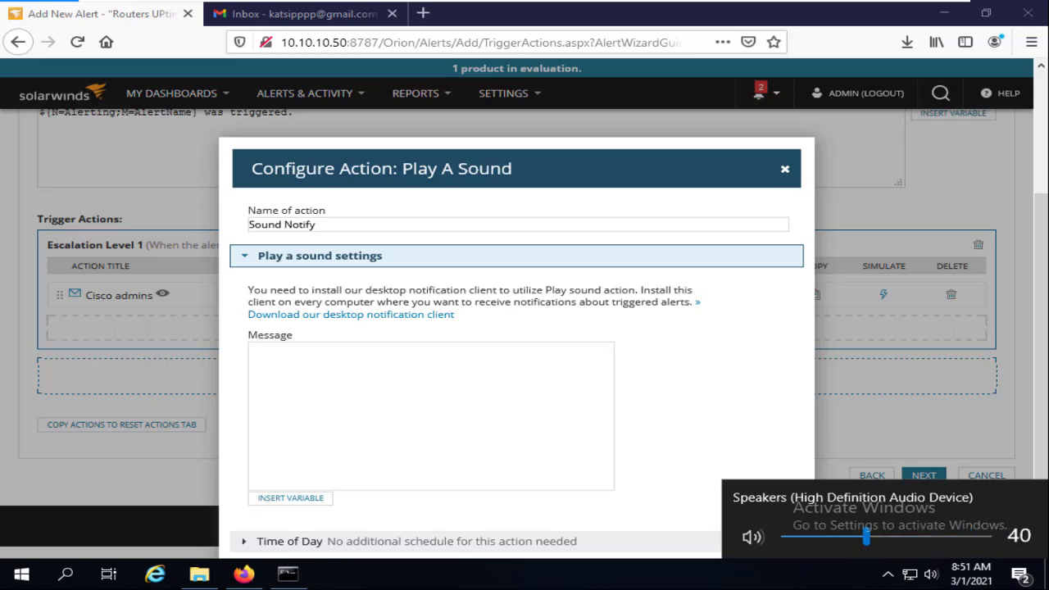
Take the virtual machine out of full-screen view and back into it
mouse_move(663, 8)
left_click(932, 14)
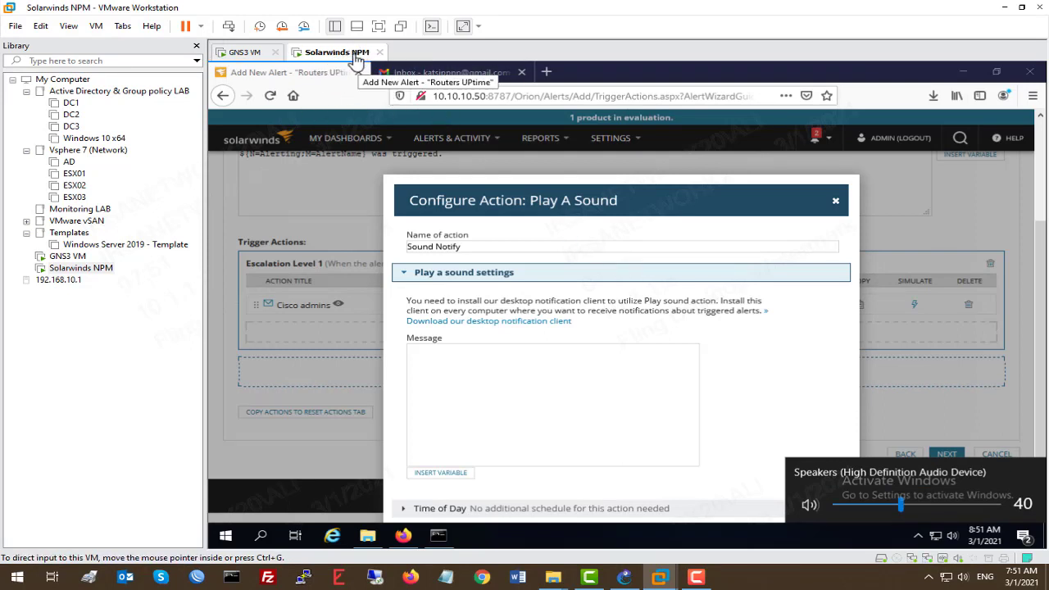
left_click(379, 26)
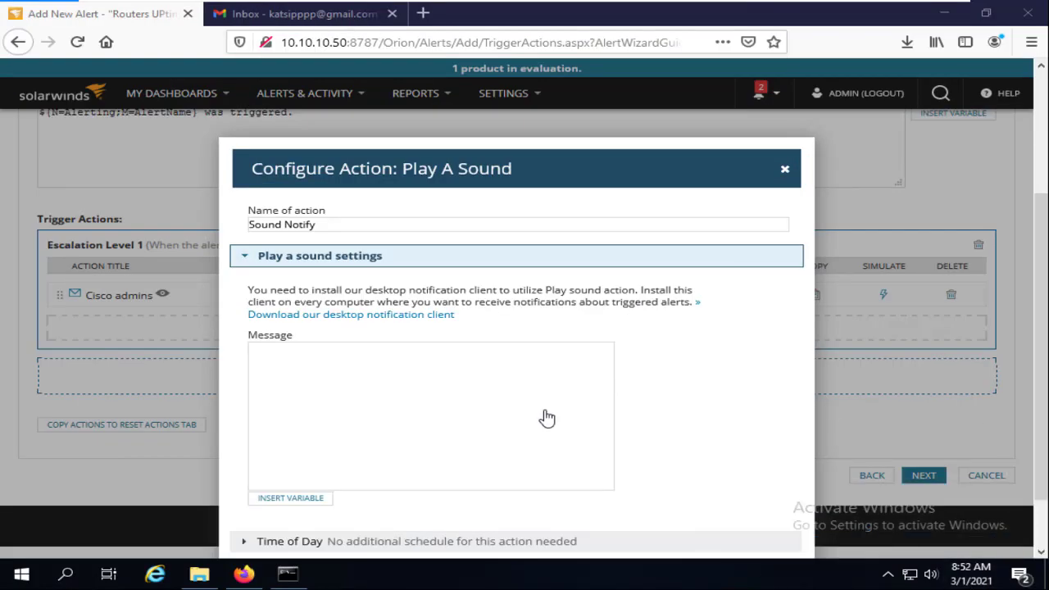
Copy the action name 'Sound Notify' into the sound message box
scroll(492, 357, "down", 2)
left_click(279, 310)
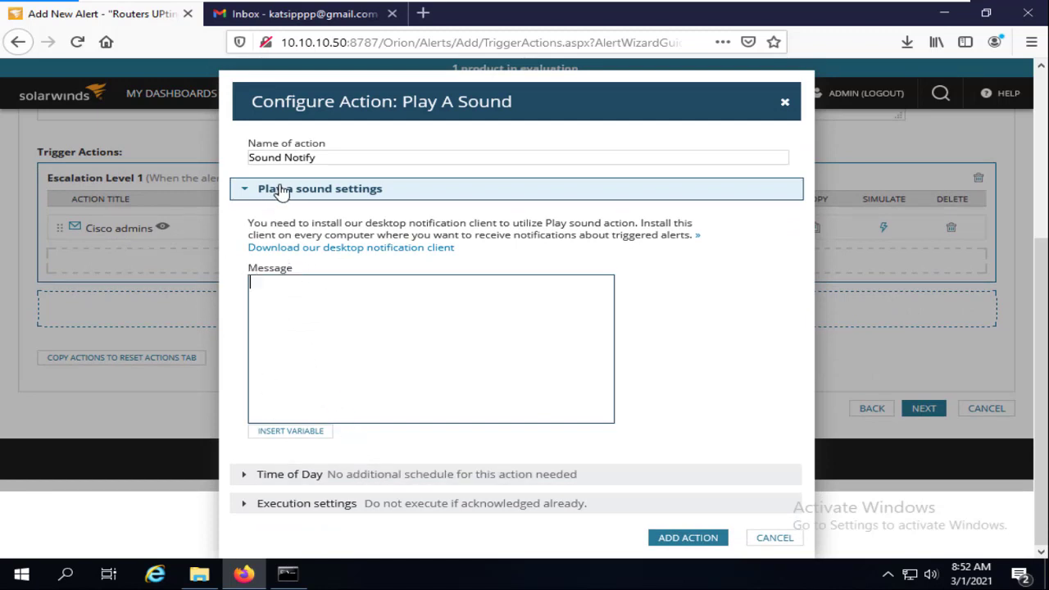
triple_click(338, 161)
key("ctrl+c")
left_click(393, 316)
key("ctrl+v")
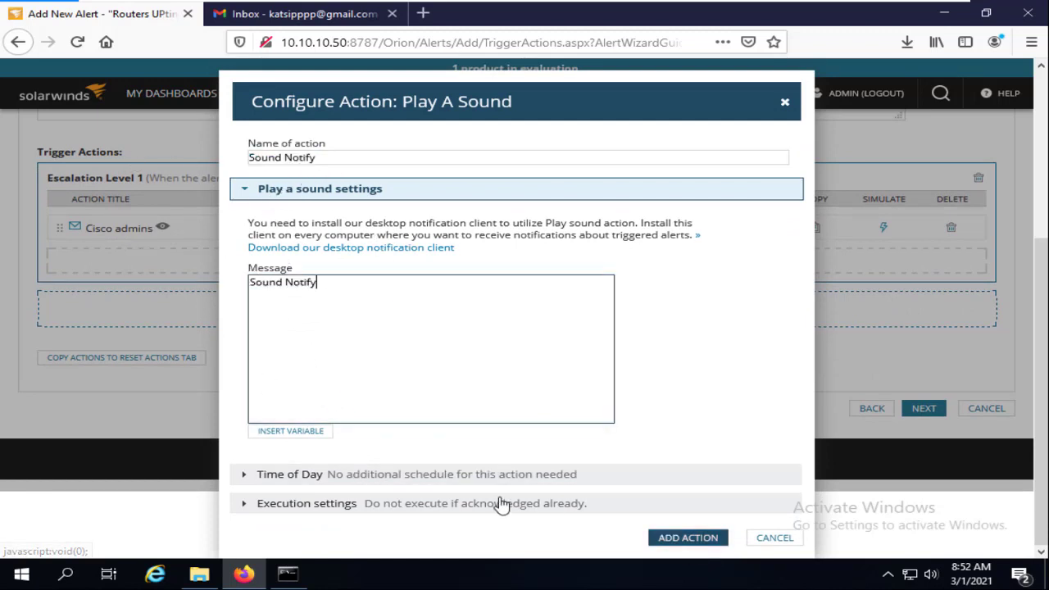
Expand Time of Day and execution settings, add Sound Notify, and continue to Reset Action
left_click(337, 474)
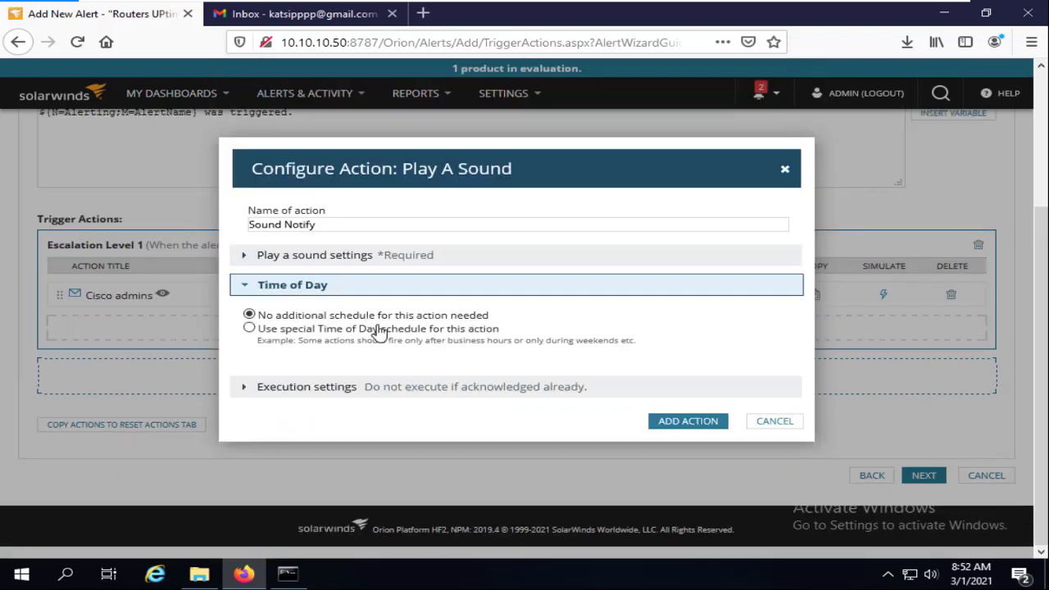
left_click(347, 389)
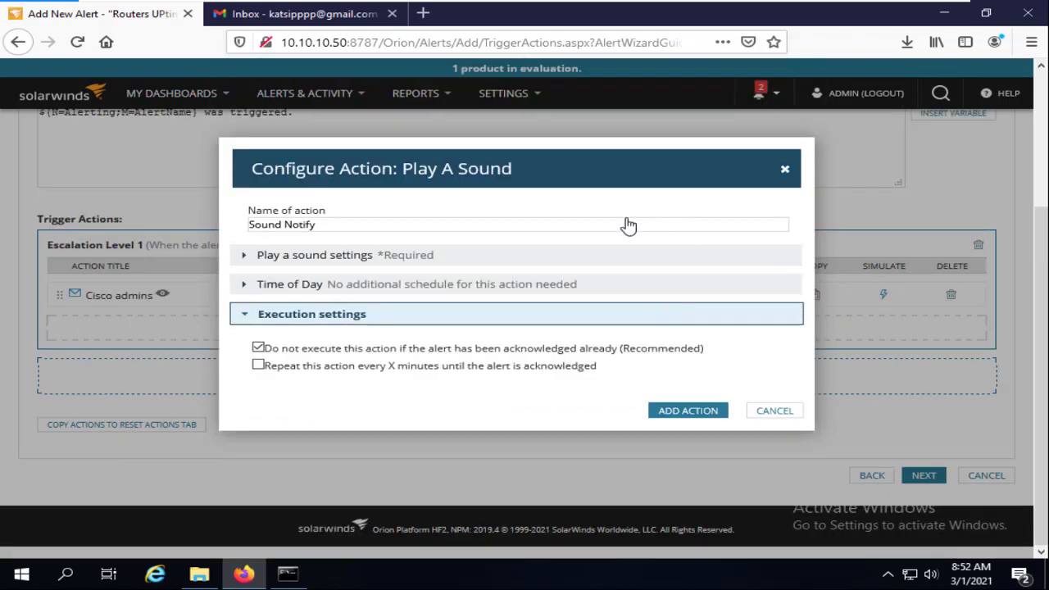
left_click(711, 413)
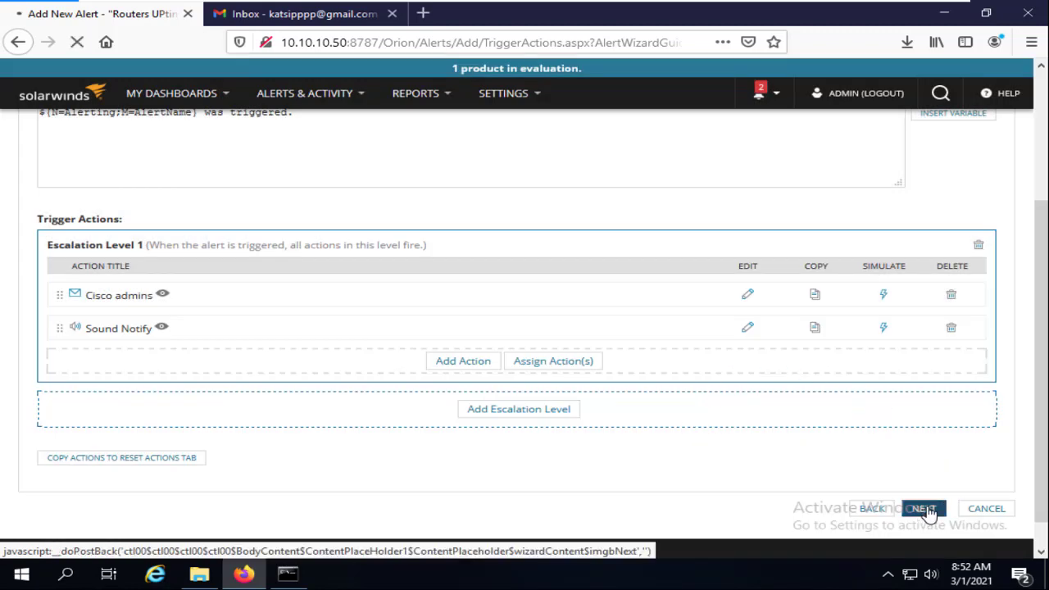
left_click(926, 509)
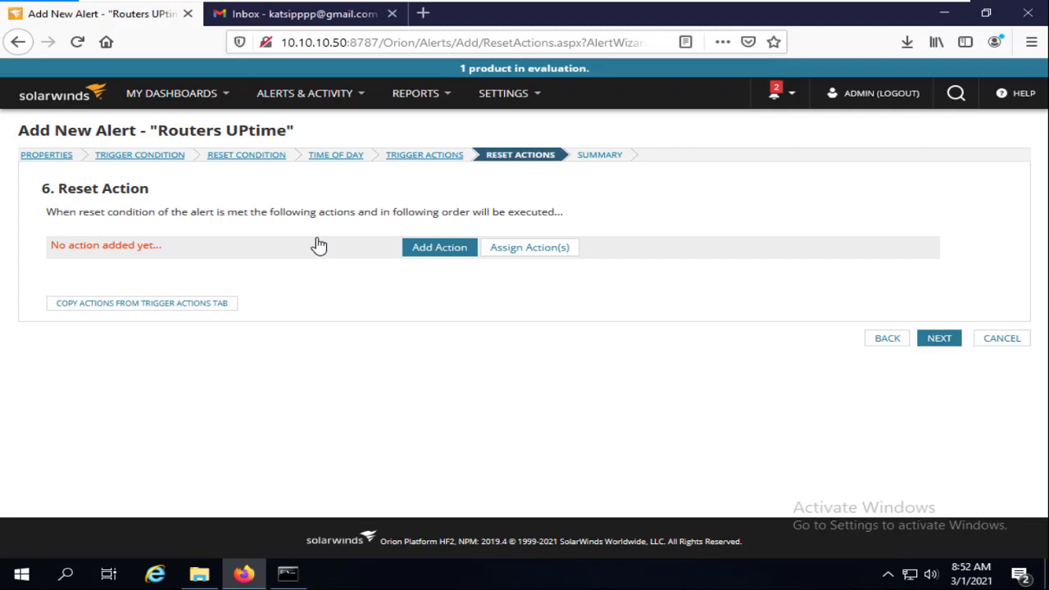
Choose Send an Email/Page as the reset action and start naming it Reset Routers Notifications
left_click(443, 253)
scroll(254, 328, "down", 1)
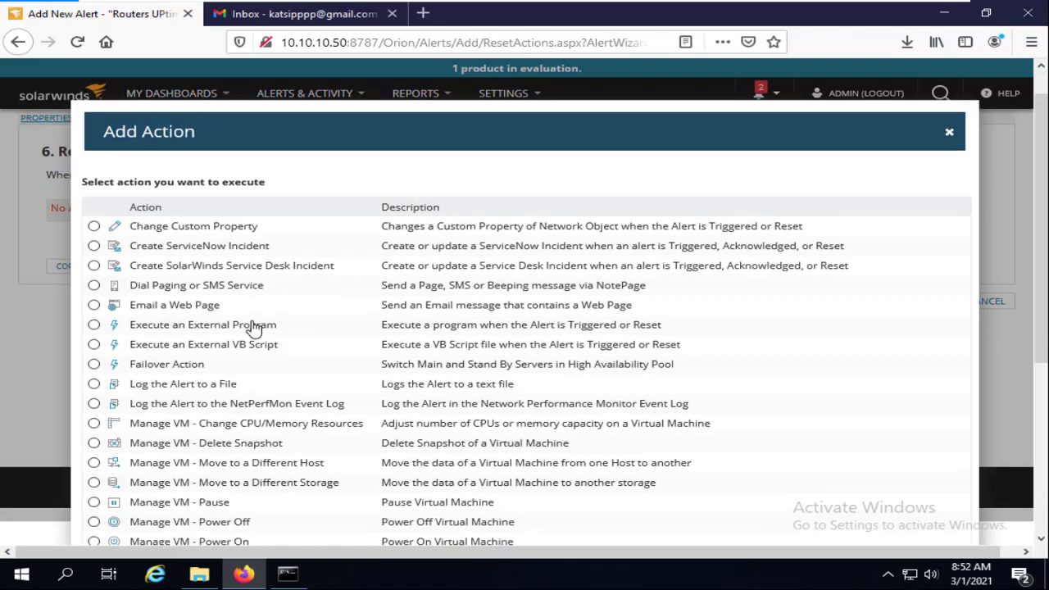
scroll(254, 328, "down", 5)
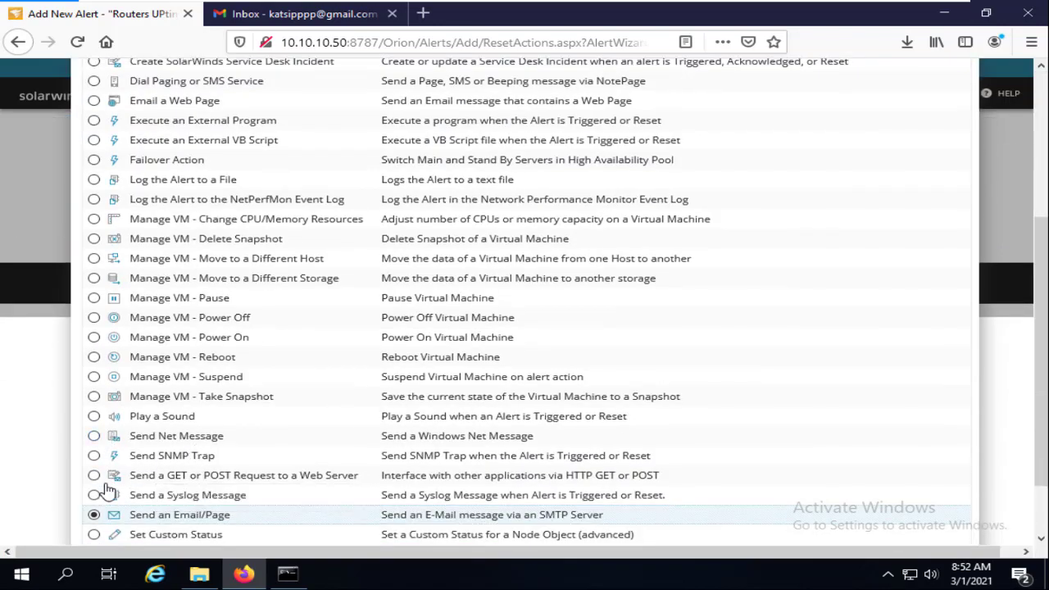
scroll(105, 492, "down", 2)
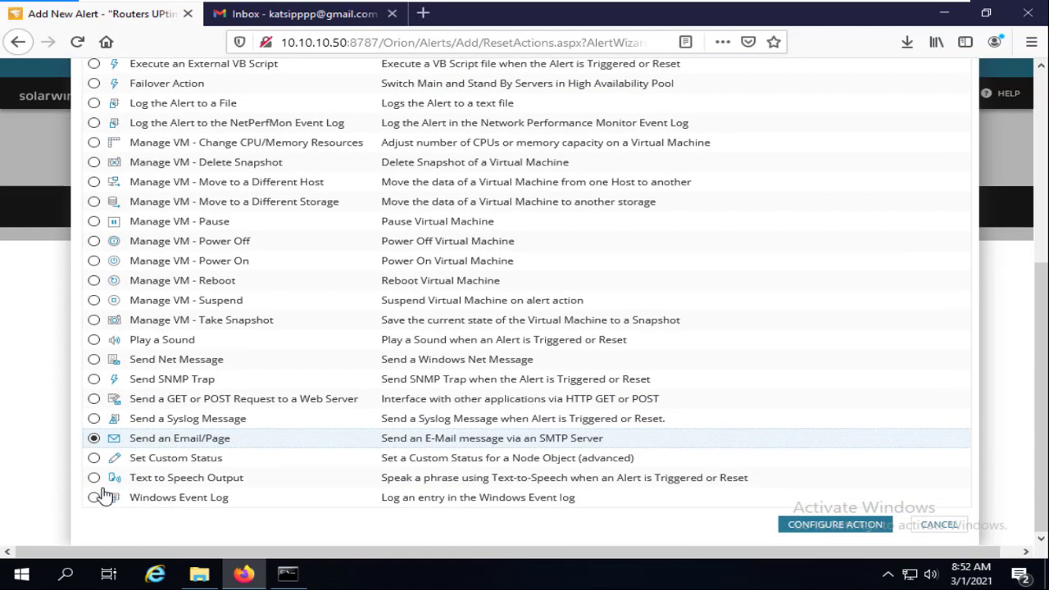
left_click(847, 528)
left_click(377, 231)
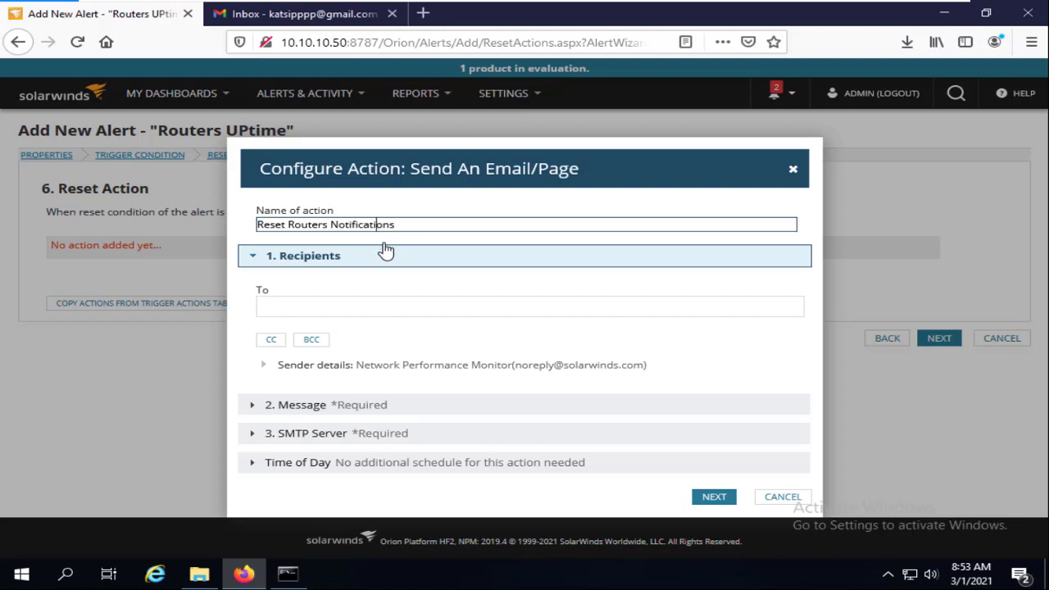
Enter the recipient's e-mail address and insert the DateTime variable at the message start
left_click(305, 310)
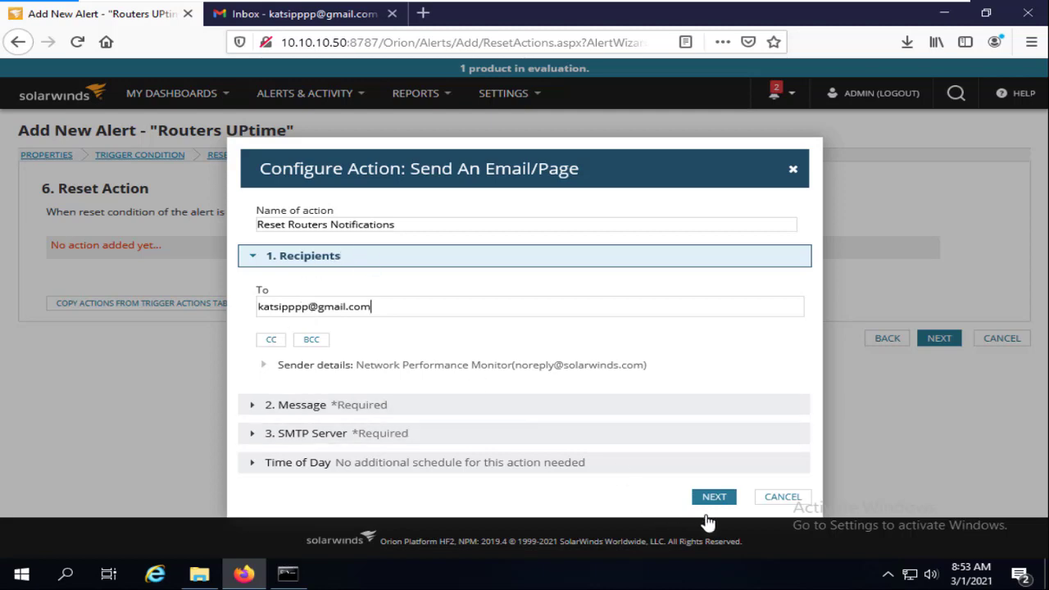
left_click(718, 502)
scroll(718, 443, "down", 3)
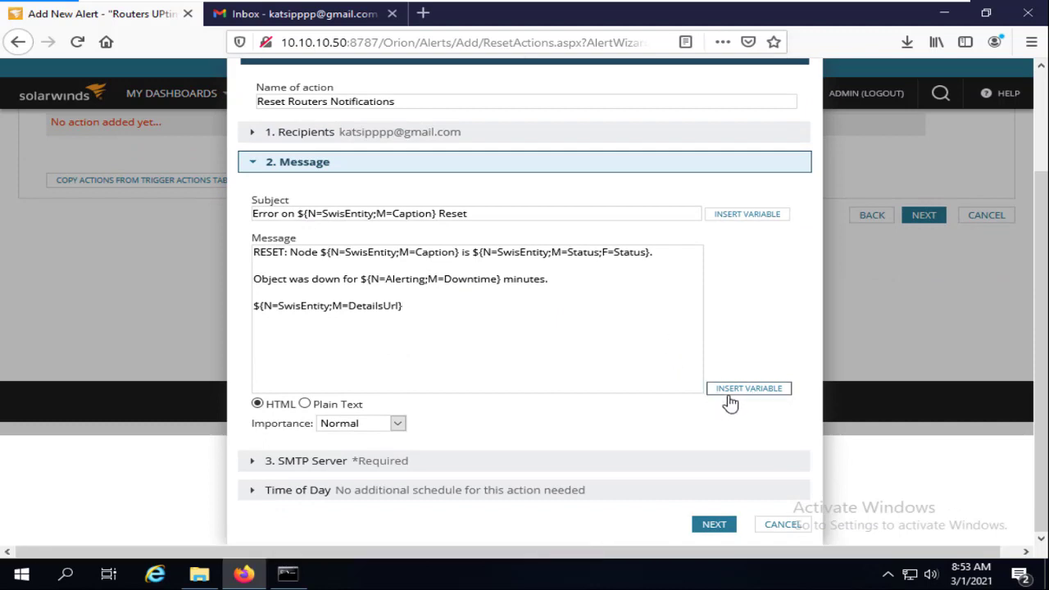
left_click(759, 392)
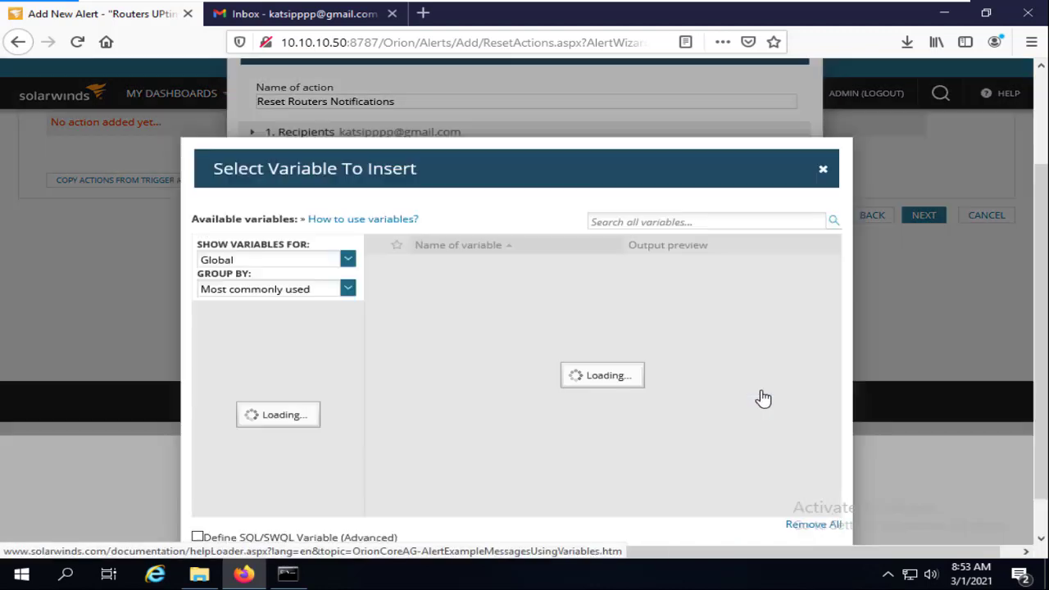
scroll(426, 361, "down", 4)
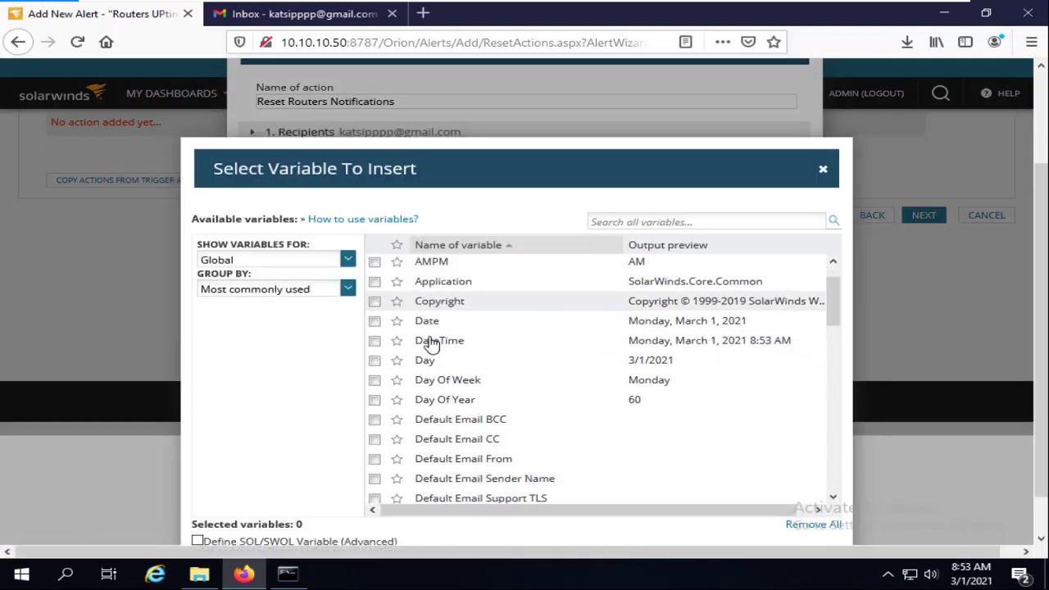
scroll(414, 344, "up", 2)
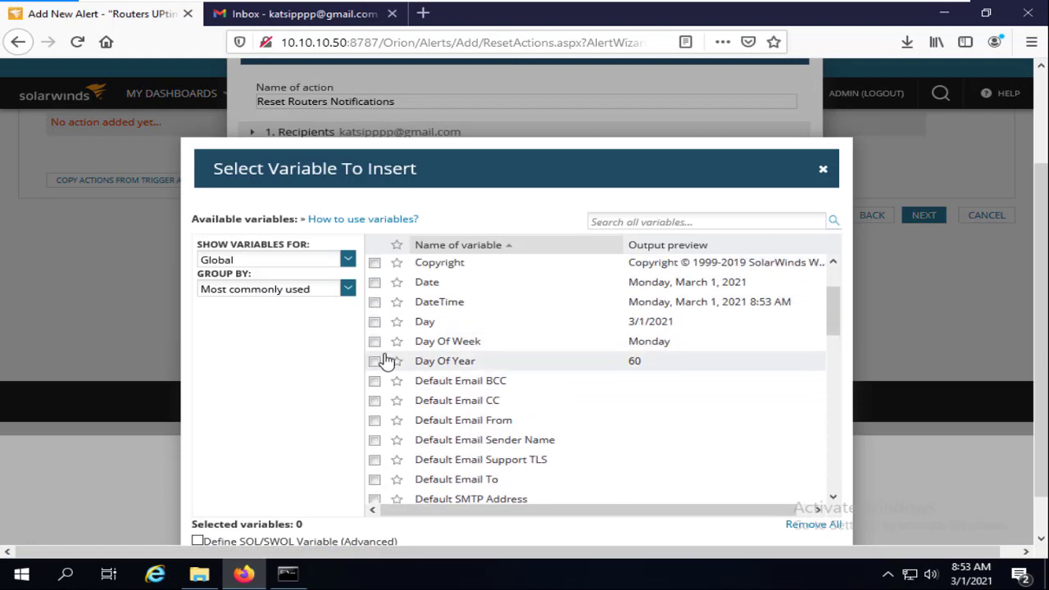
left_click(375, 303)
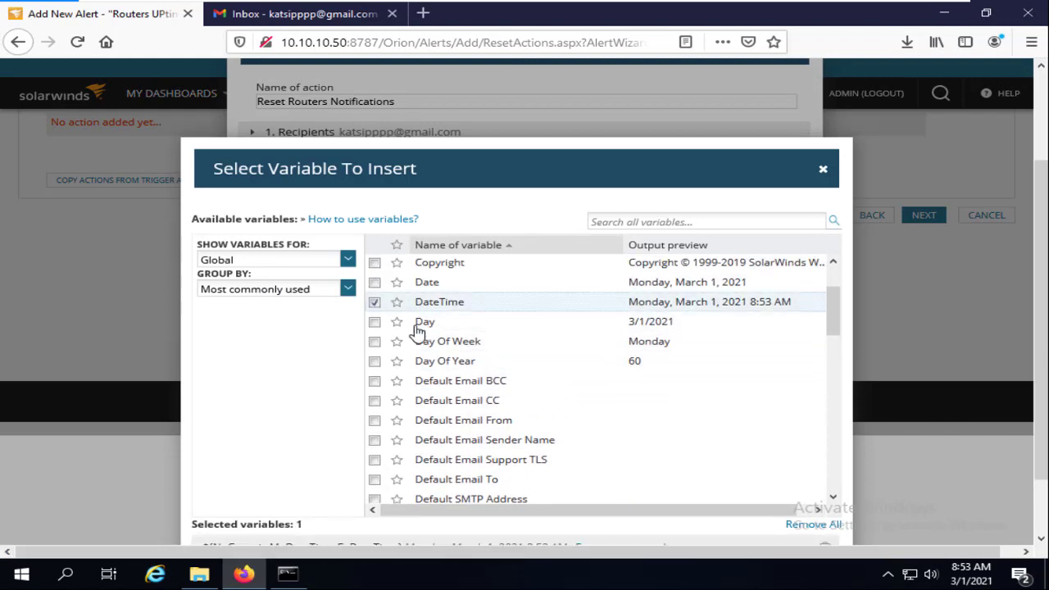
scroll(828, 430, "down", 5)
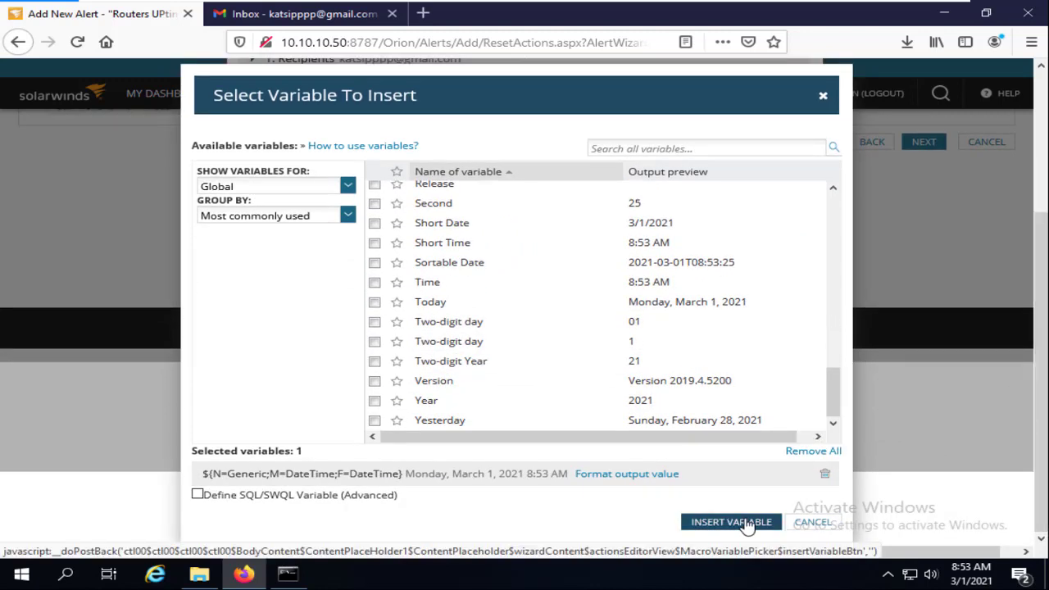
left_click(749, 525)
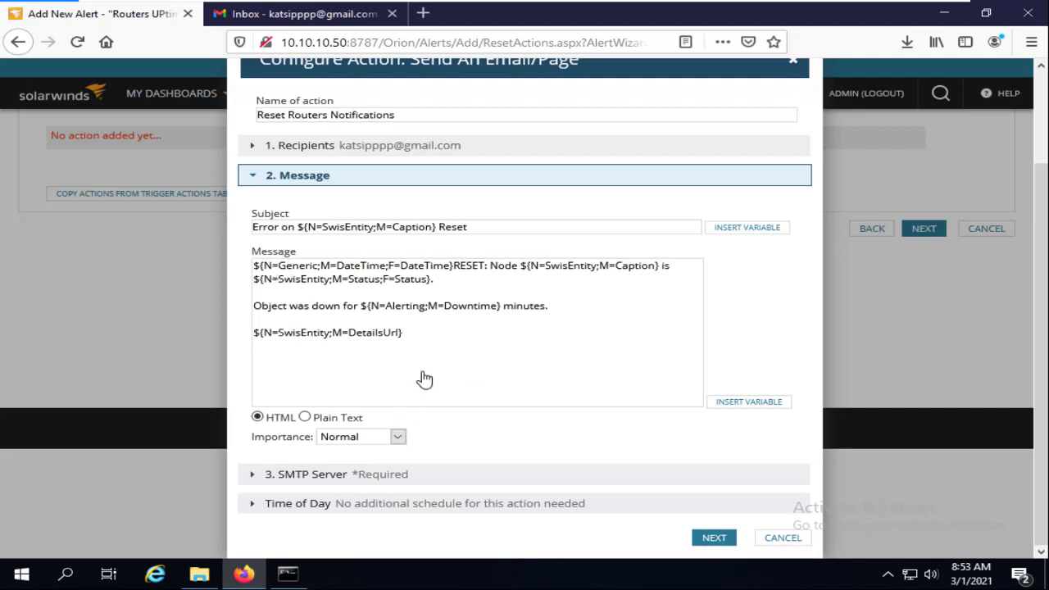
Keep the default SMTP server, add Reset Routers Notifications, and go to the summary
left_click(714, 540)
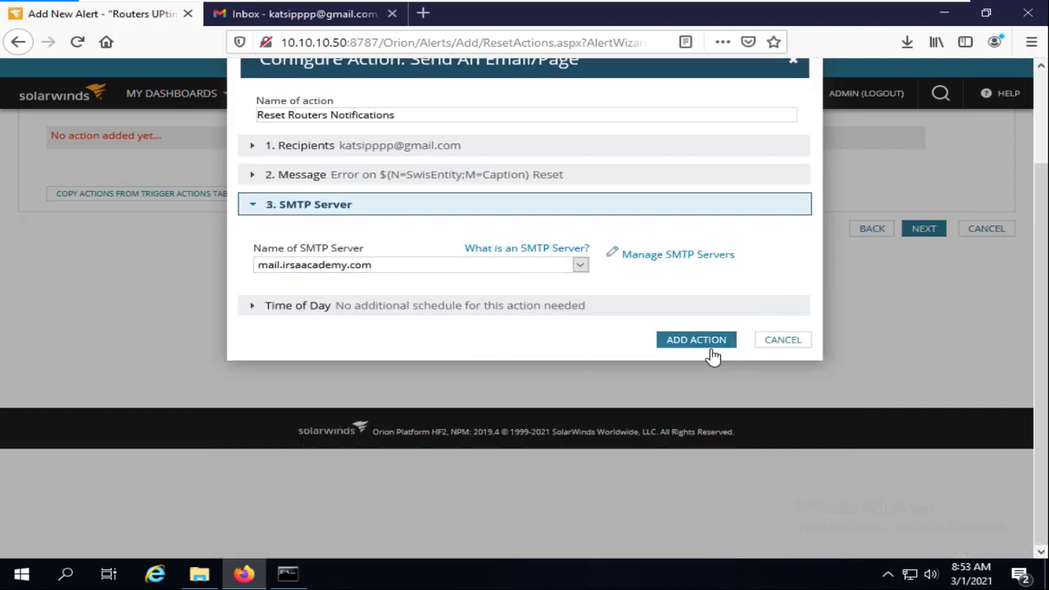
left_click(717, 341)
left_click(939, 395)
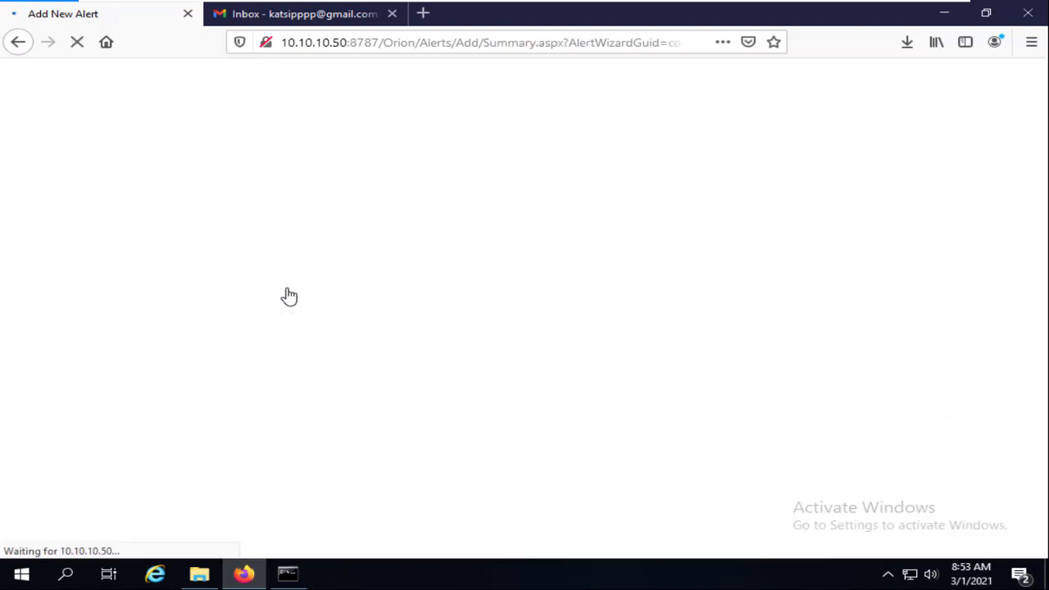
Scroll to the summary's Trigger and Reset Actions, glance at the GNS3 topology, then return
scroll(353, 234, "down", 7)
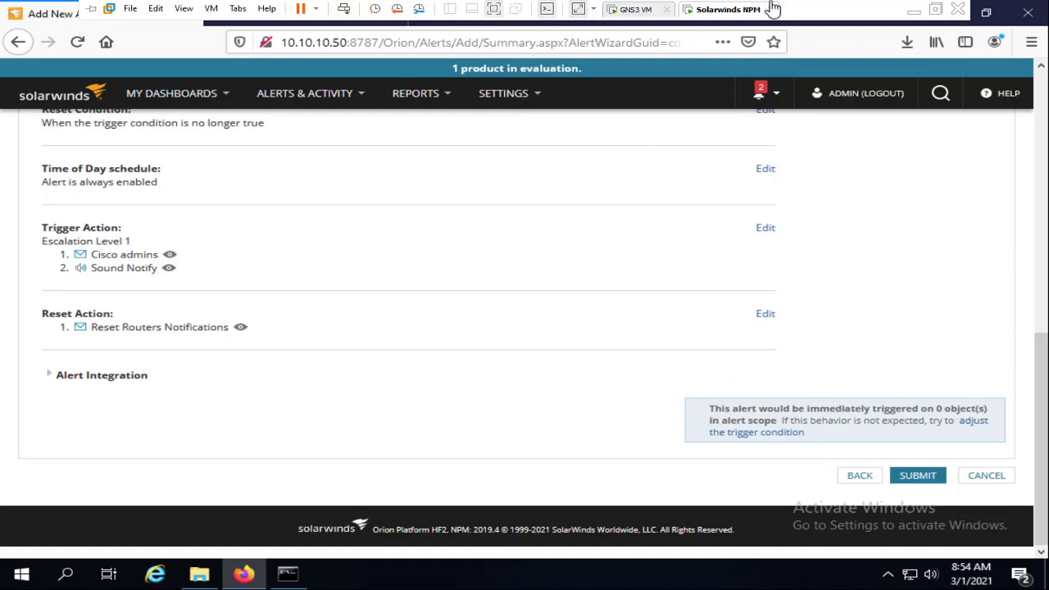
left_click(913, 14)
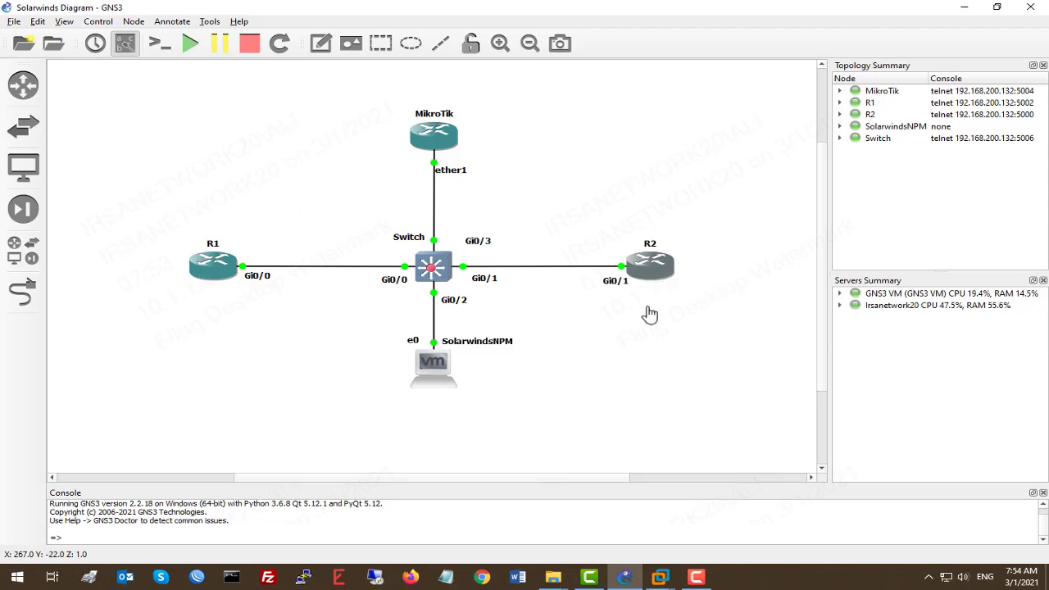
mouse_move(660, 577)
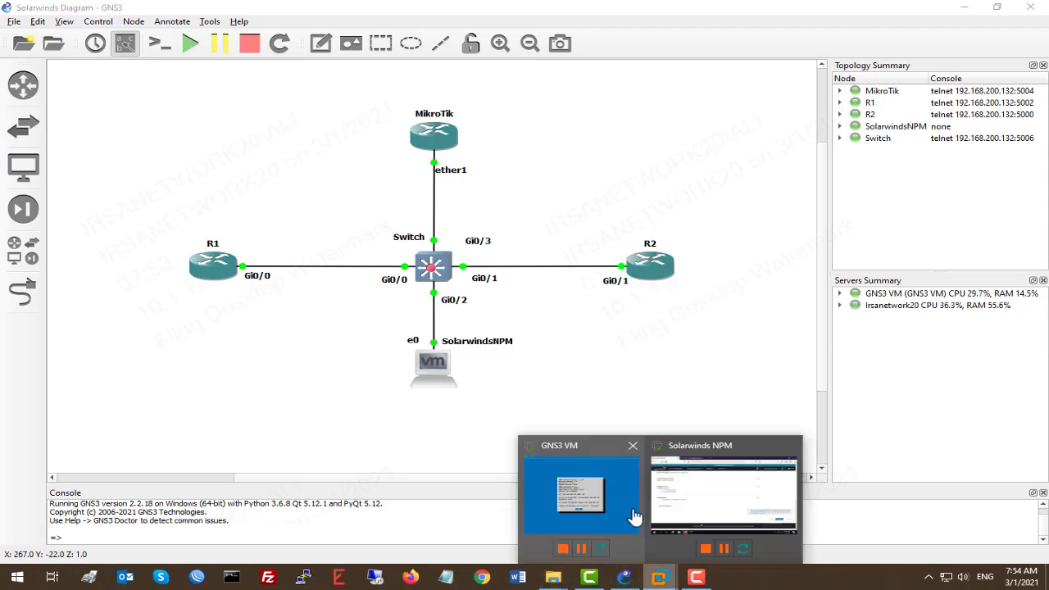
left_click(688, 500)
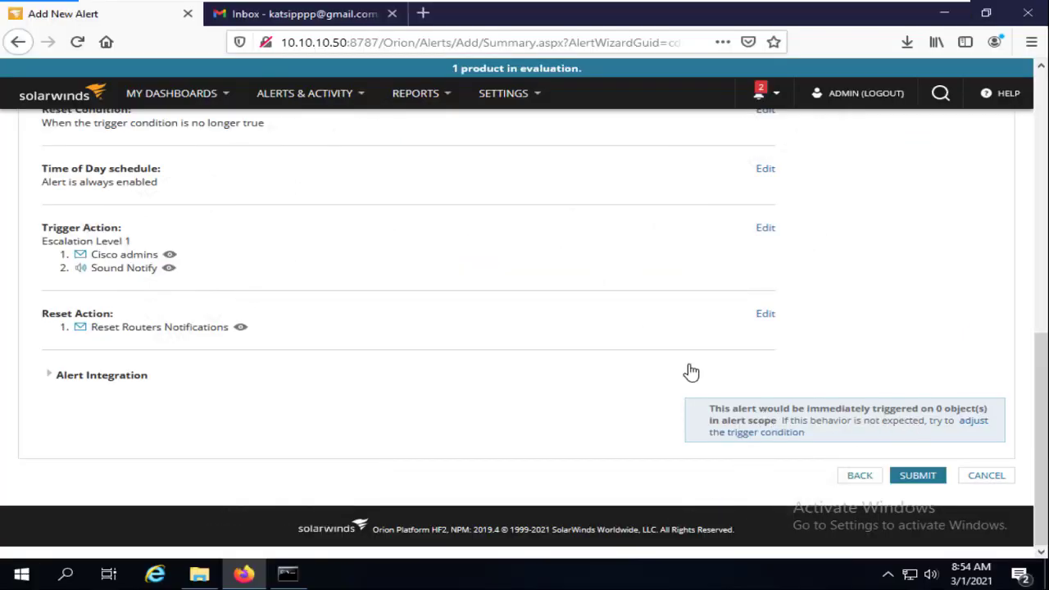
Submit the Routers UPtime alert, confirm it is enabled, then stop router R2 in GNS3
left_click(933, 483)
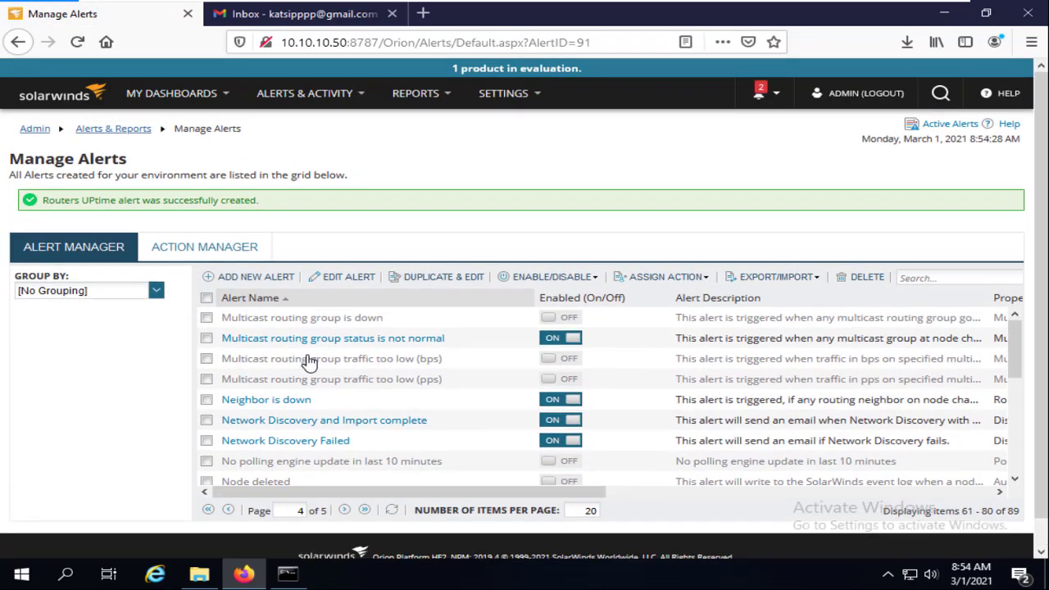
scroll(308, 360, "down", 6)
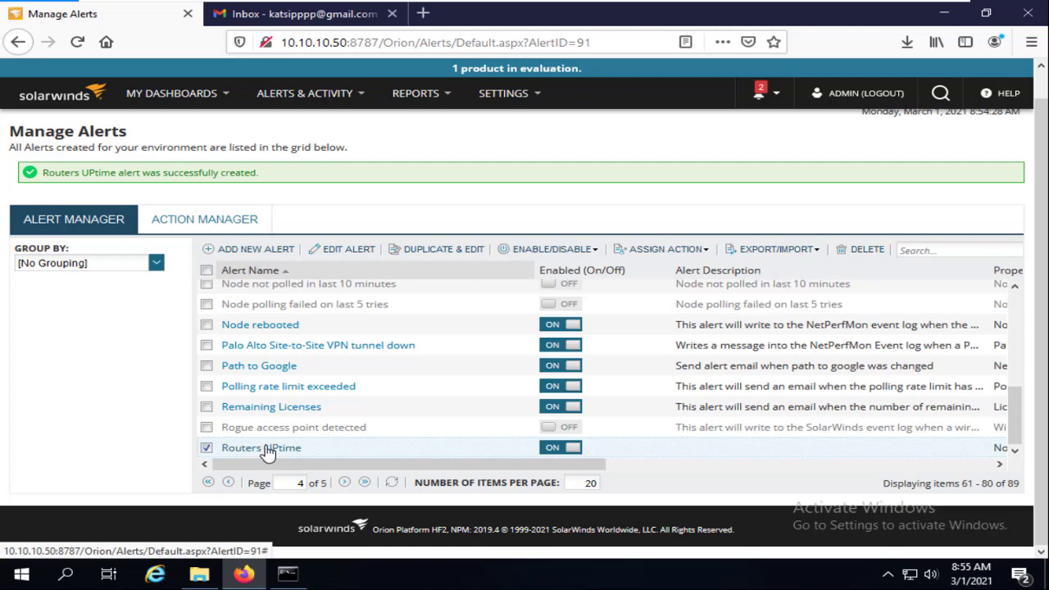
mouse_move(509, 8)
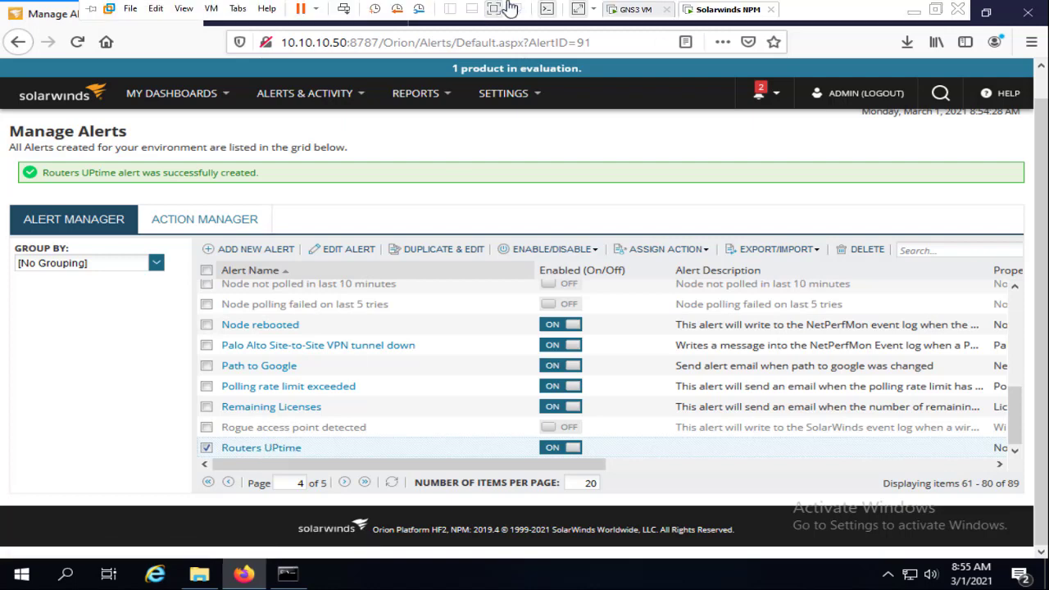
left_click(913, 10)
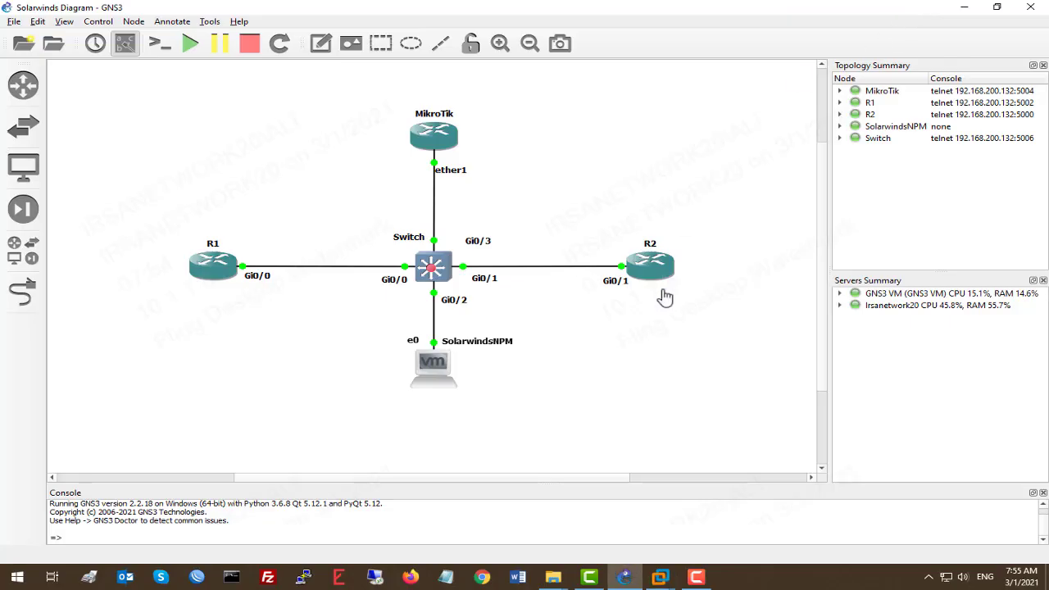
right_click(665, 280)
left_click(710, 350)
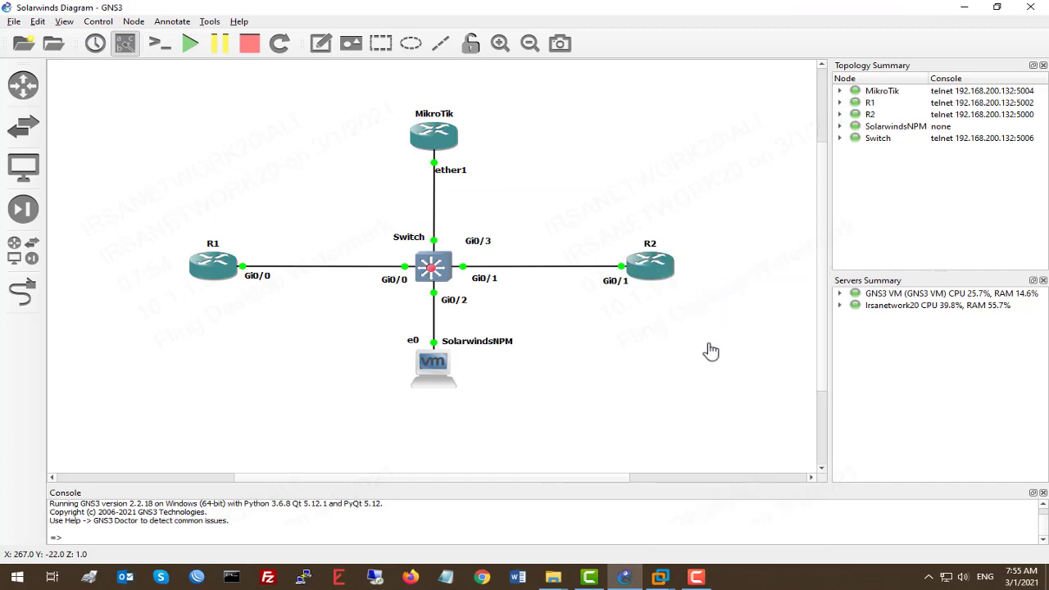
Reopen and dismiss R2's context menu, then open the MikroTik router's context menu
right_click(652, 271)
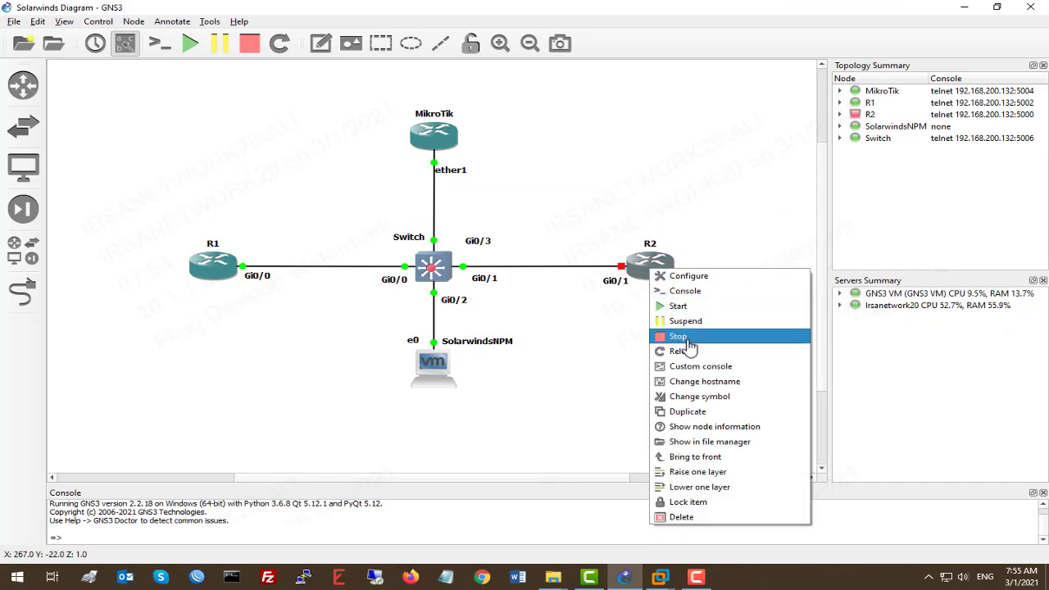
left_click(593, 331)
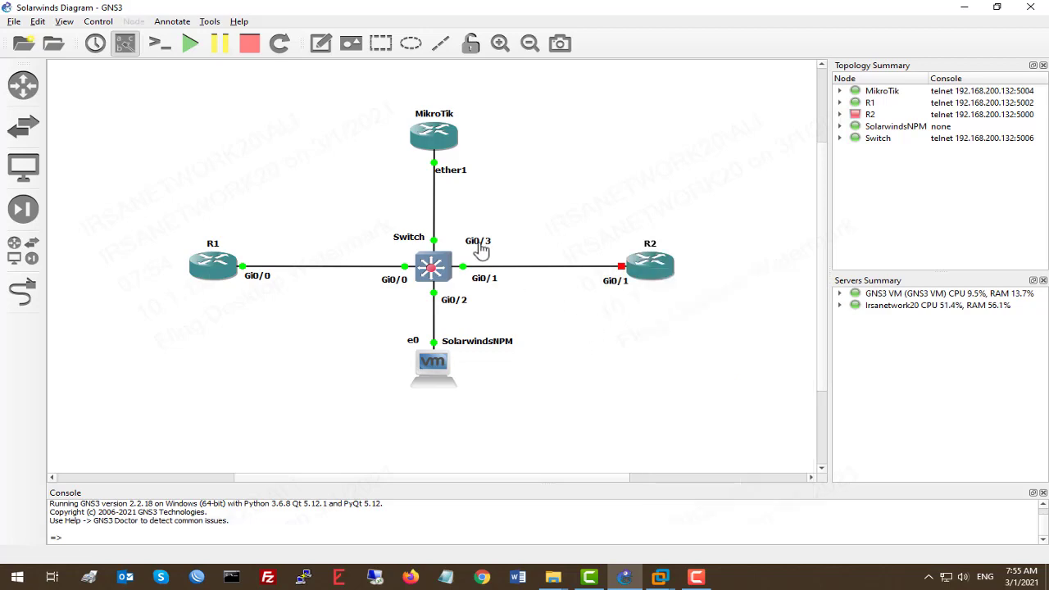
right_click(435, 140)
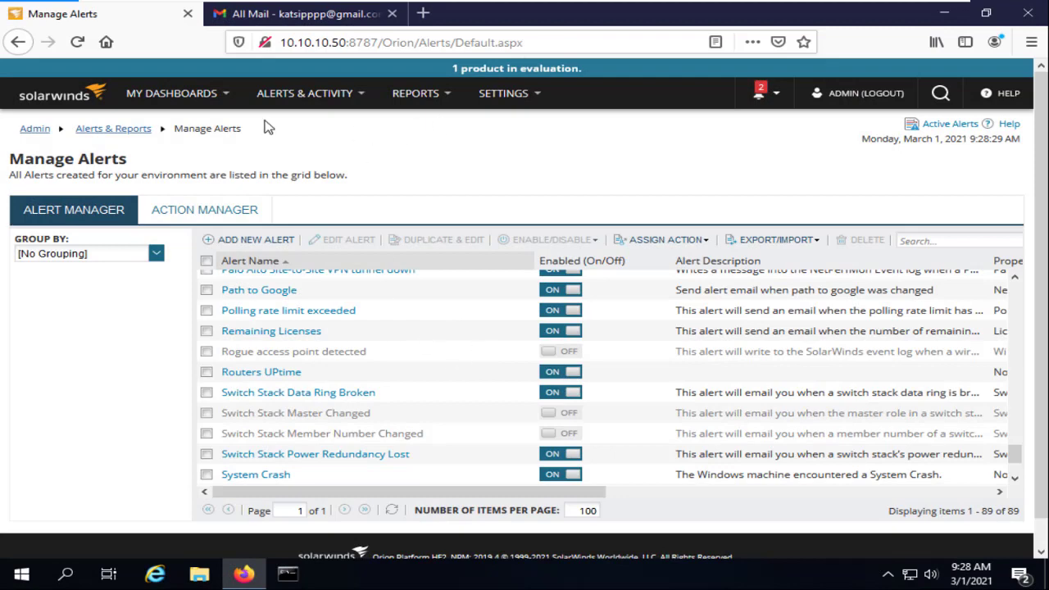
Open the Summary dashboard and expand the Cisco and MikroTik down nodes to show R2 and MikroTik
mouse_move(206, 94)
left_click(182, 158)
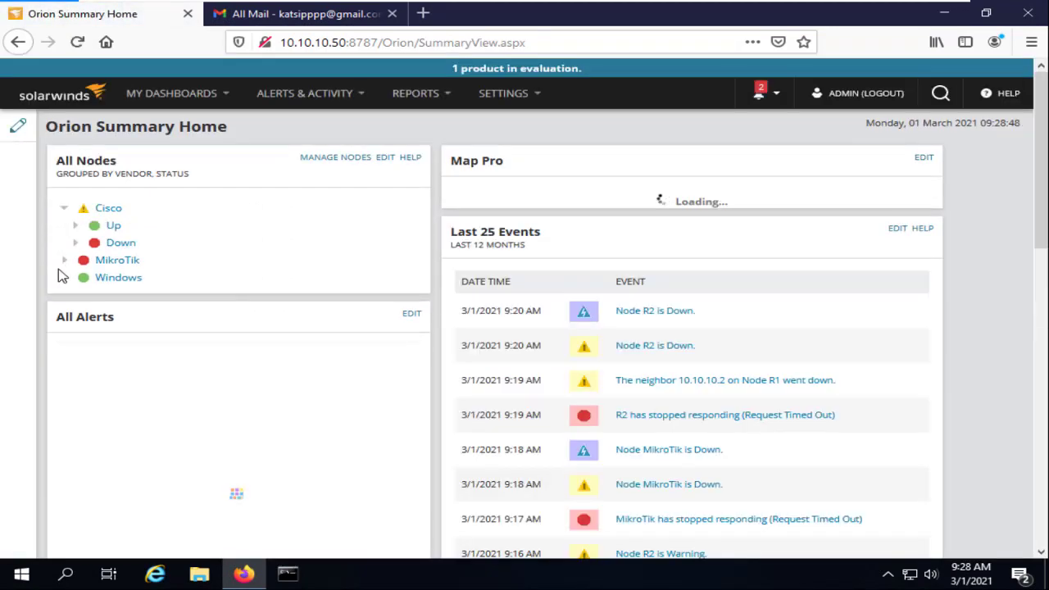
left_click(76, 242)
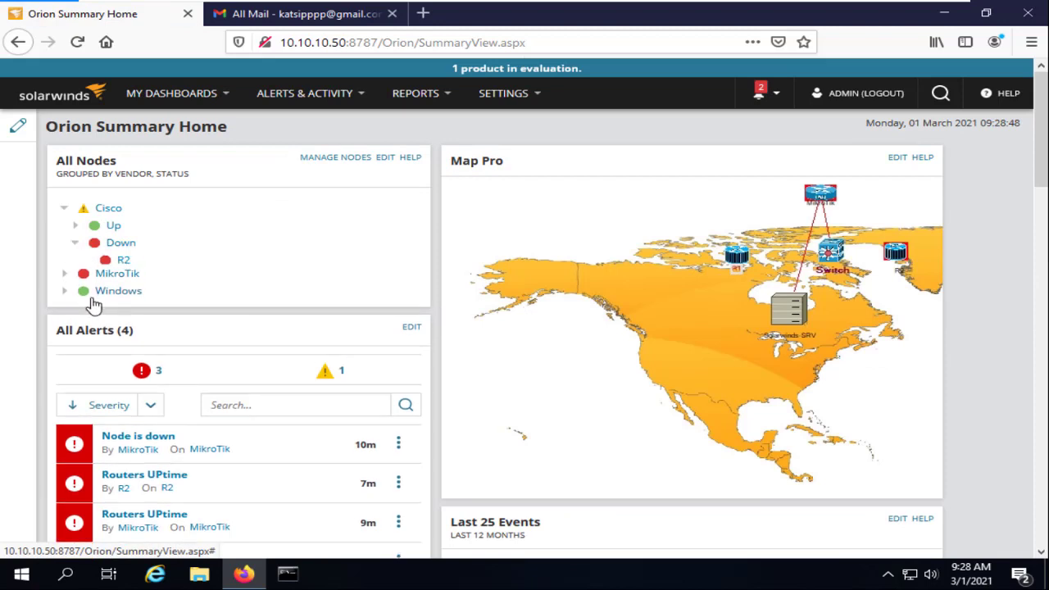
left_click(66, 279)
left_click(75, 293)
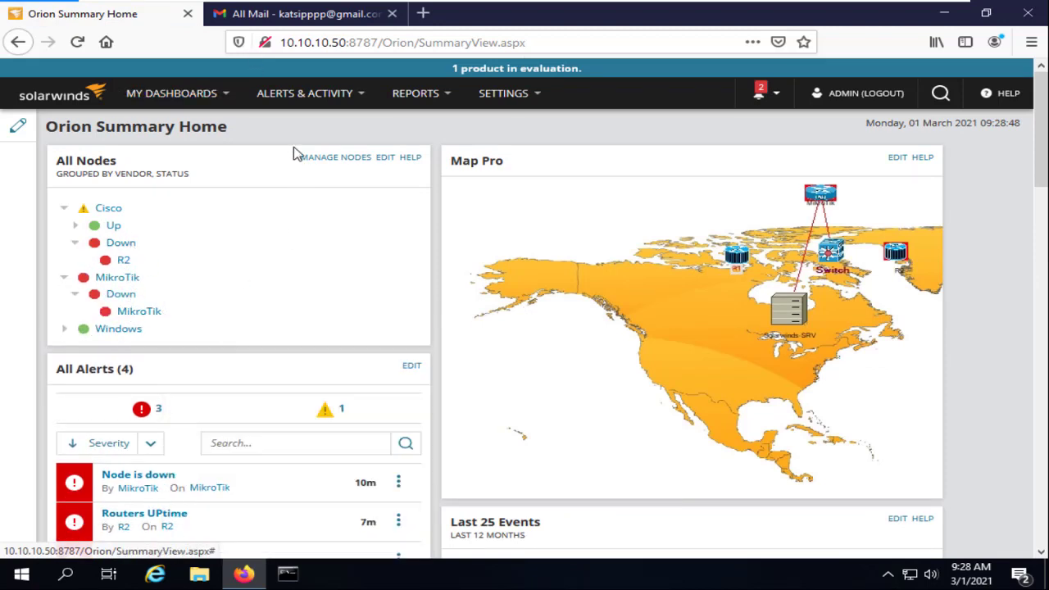
Acknowledge all three Routers UPtime notifications in the SolarWinds notifications window
left_click(888, 574)
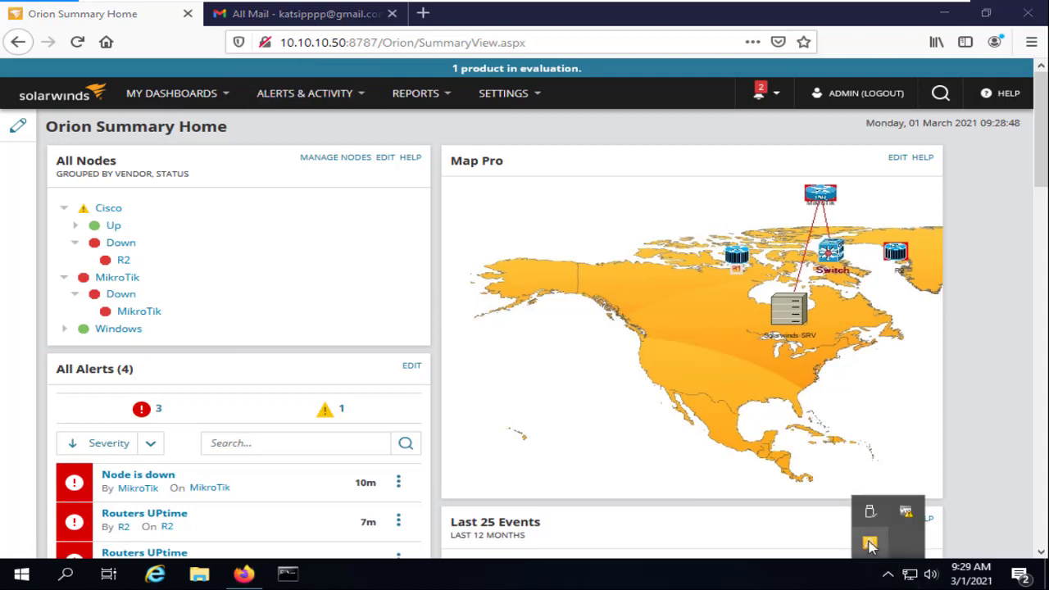
left_click(871, 543)
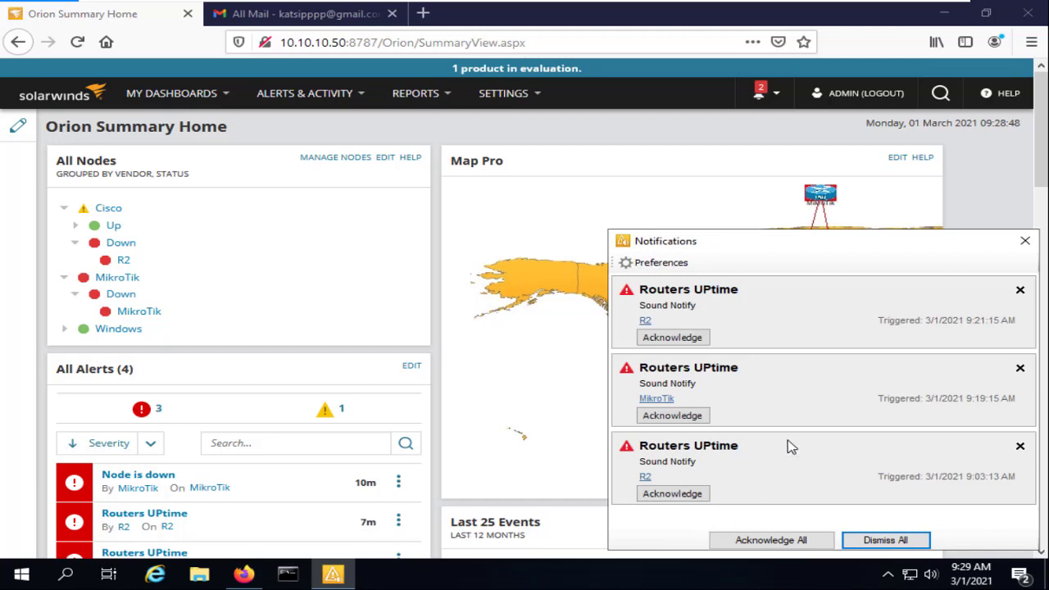
left_click(793, 545)
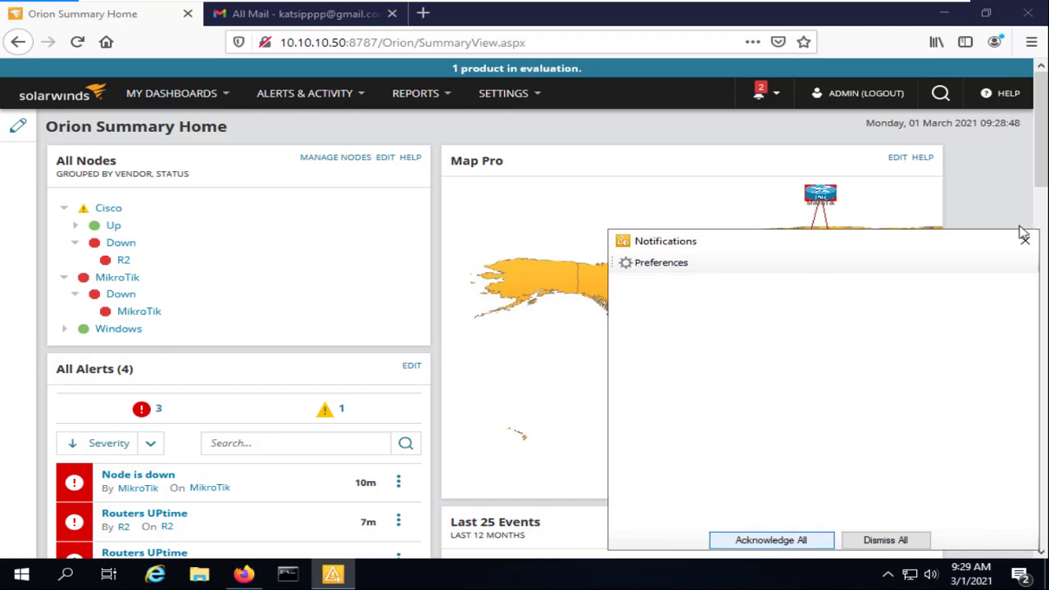
left_click(1025, 239)
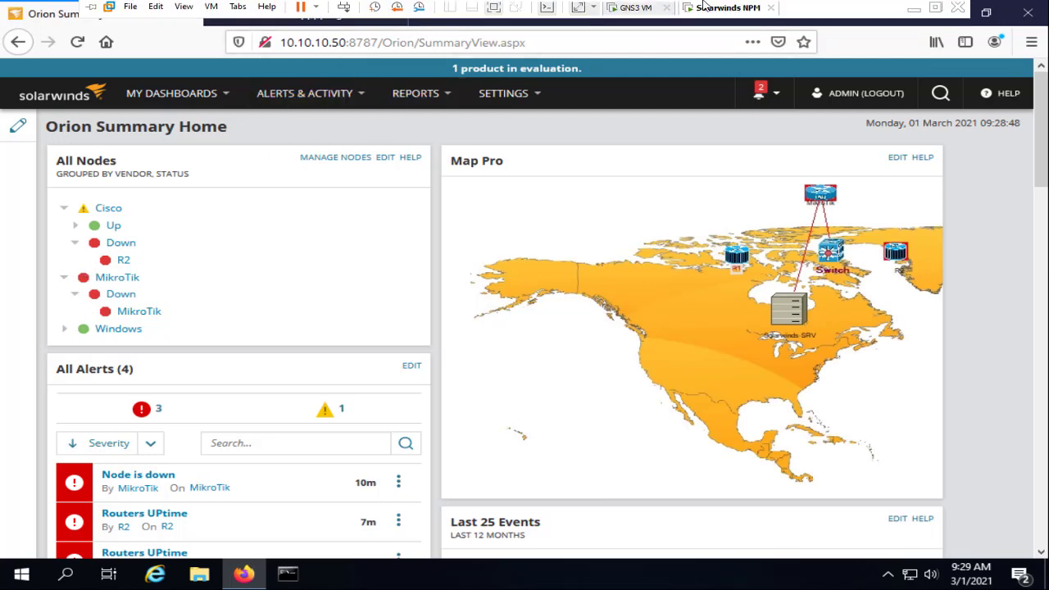
left_click(914, 9)
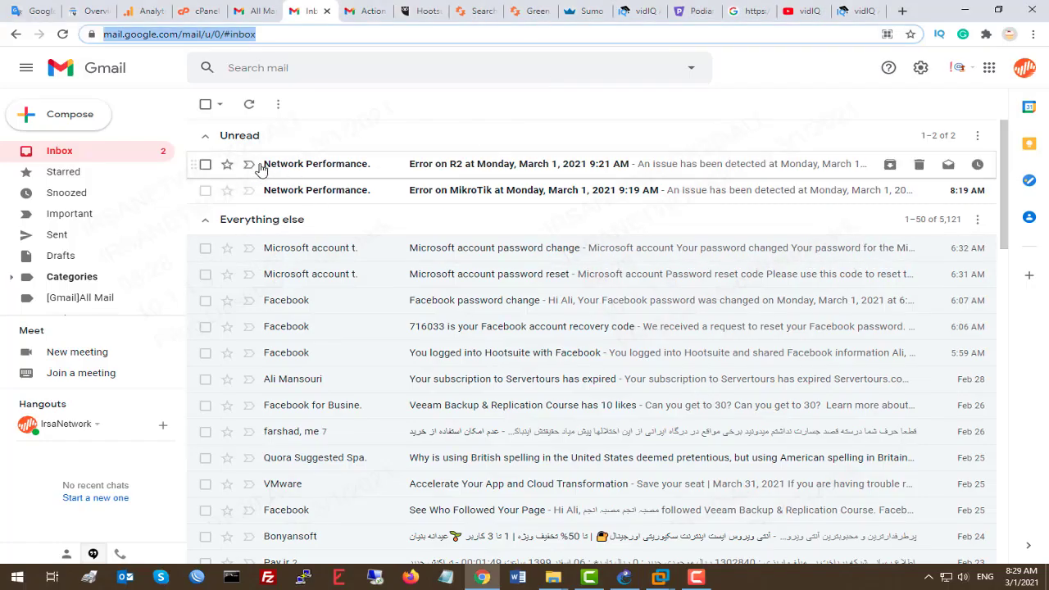
Read the Error on R2 alert email, noting time, device and alert name, then delete it
left_click(332, 172)
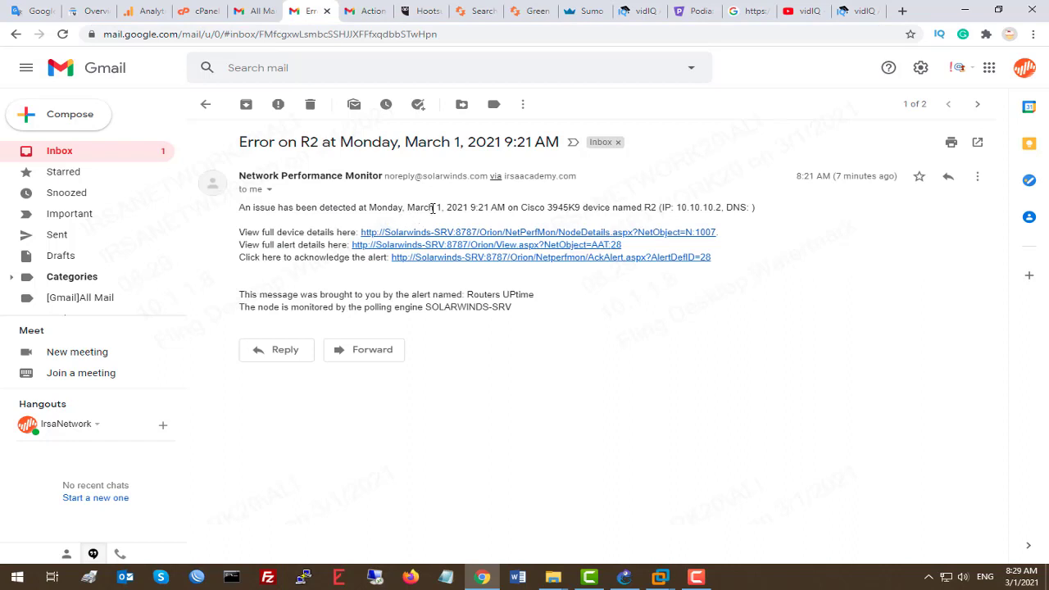
left_click_drag(433, 208, 753, 208)
left_click(646, 208)
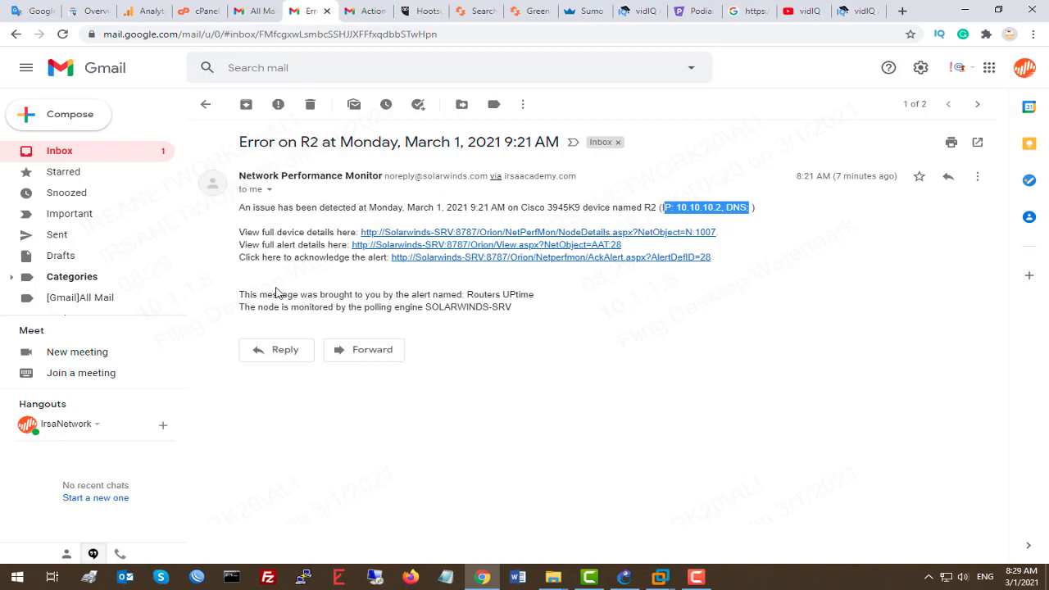
left_click_drag(229, 300, 201, 274)
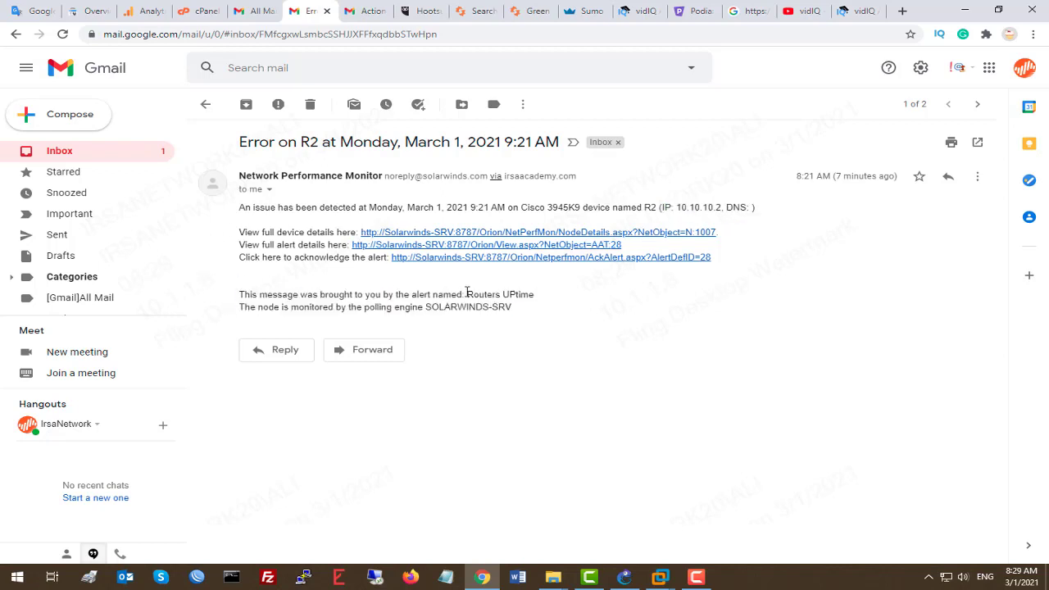
left_click_drag(467, 294, 540, 299)
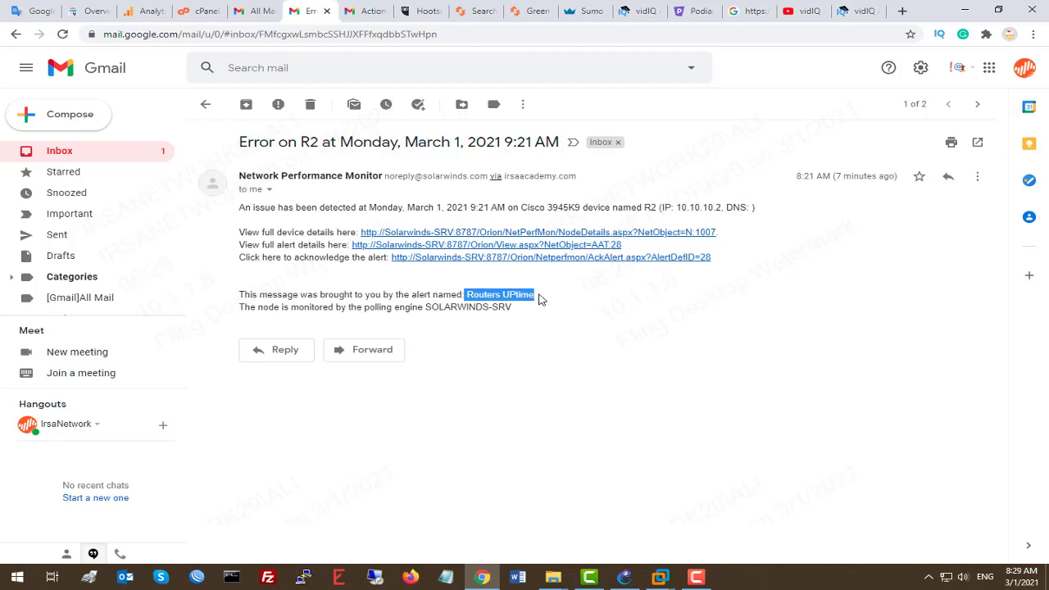
left_click(311, 105)
Read the Error on MikroTik alert email and delete it
left_click(346, 164)
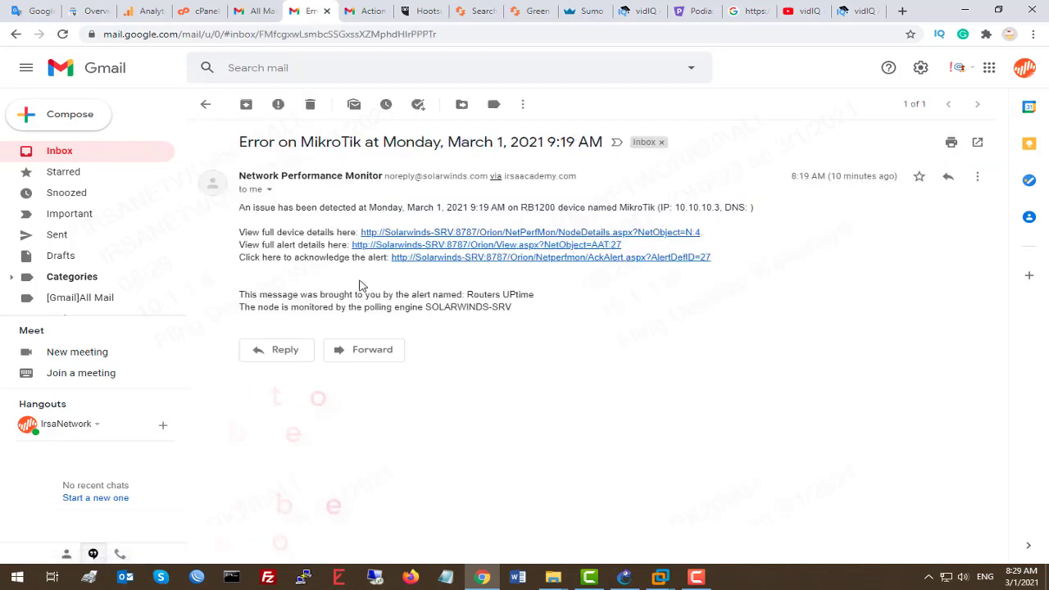
double_click(637, 208)
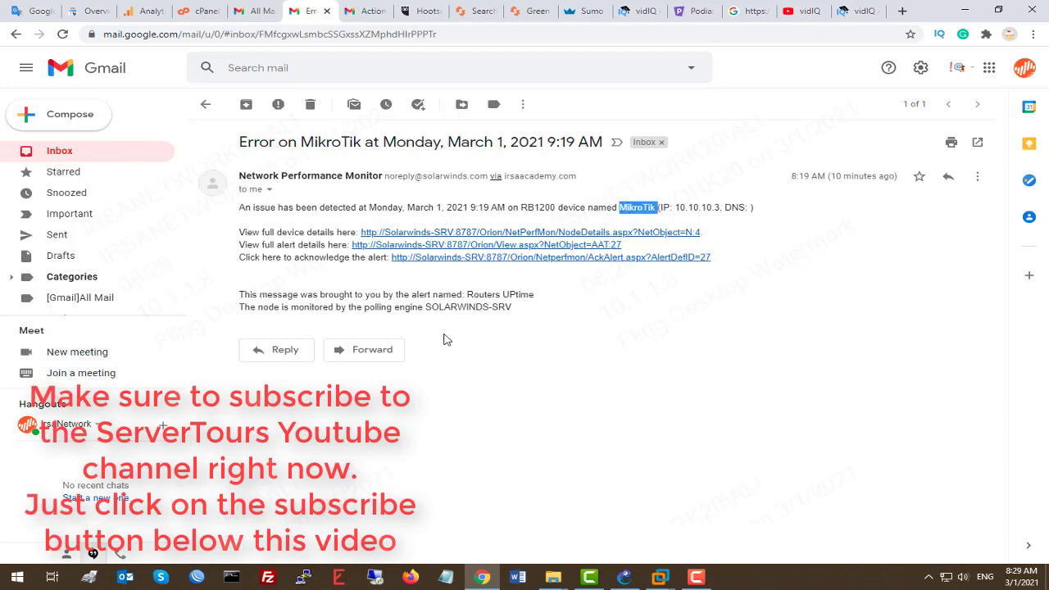
left_click(310, 104)
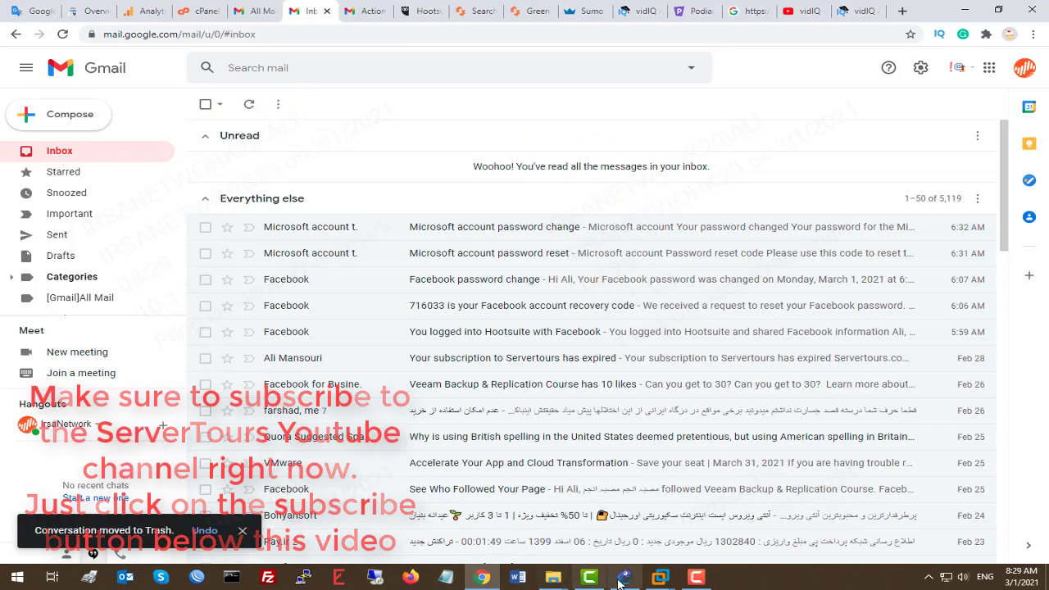
Minimize the SolarWinds virtual machine and bring the GNS3 topology forward
mouse_move(620, 582)
left_click(730, 537)
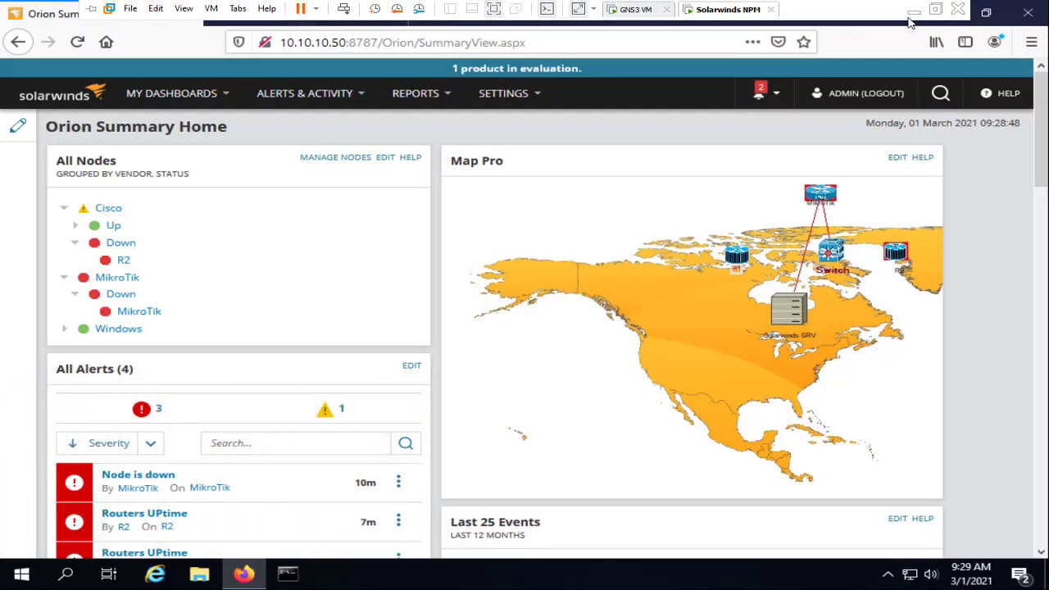
left_click(913, 11)
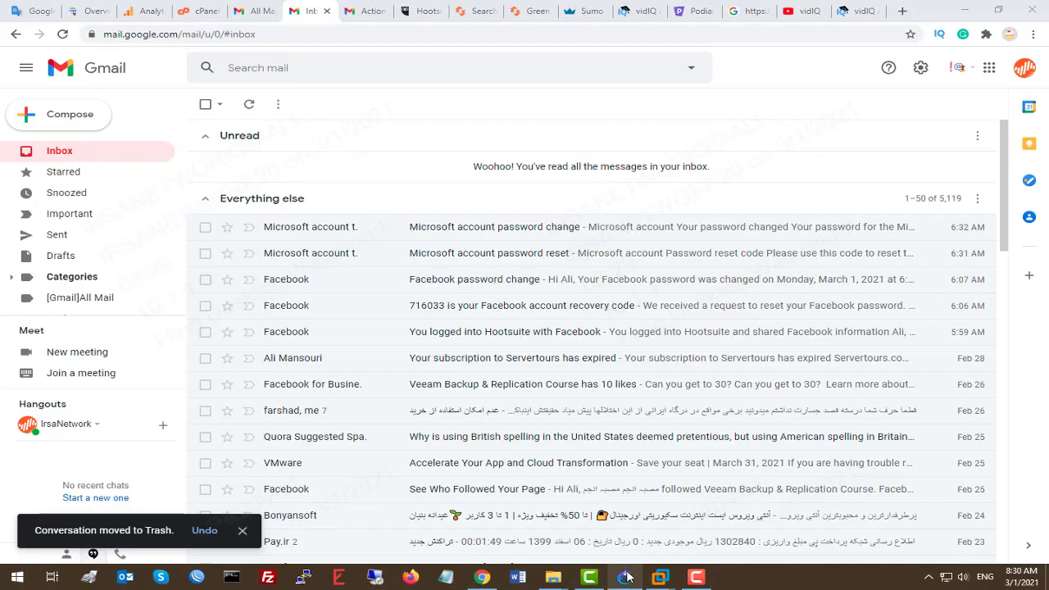
left_click(626, 577)
Start routers R2 and MikroTik in GNS3, then switch back to the SolarWinds NPM machine
right_click(650, 267)
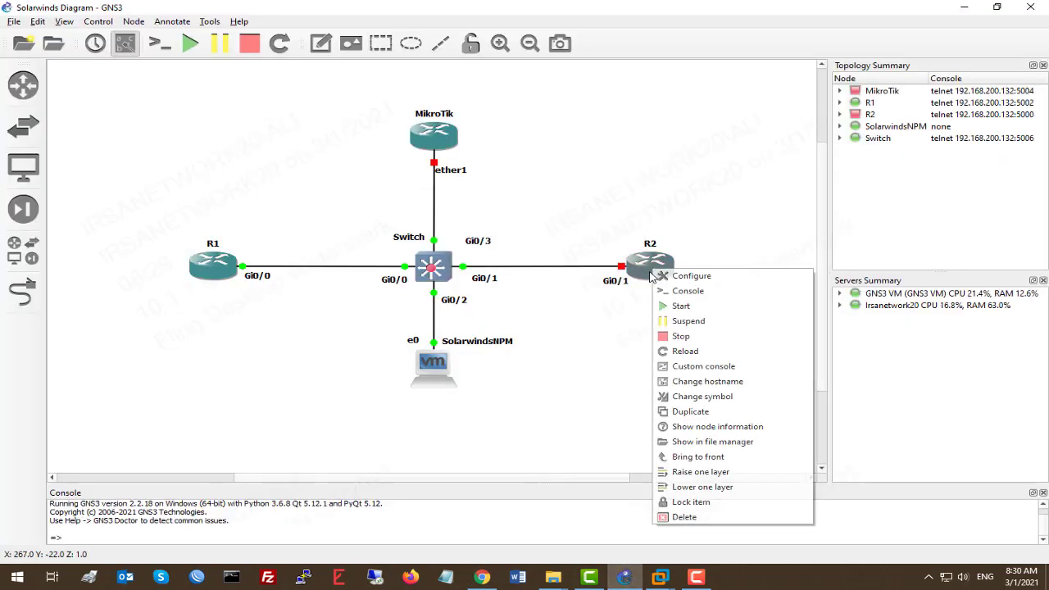
left_click(689, 305)
right_click(434, 133)
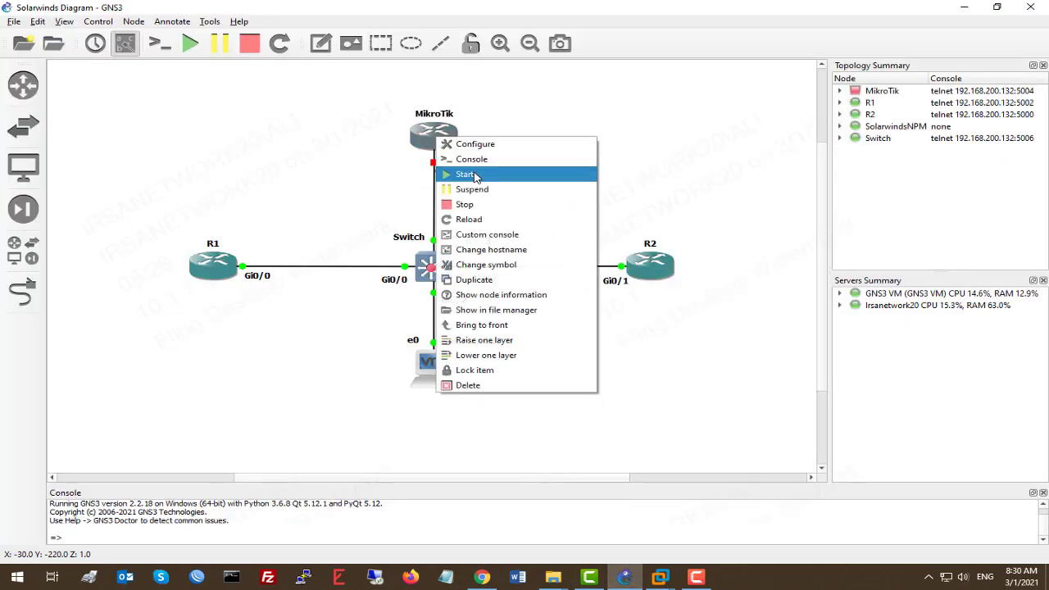
left_click(456, 173)
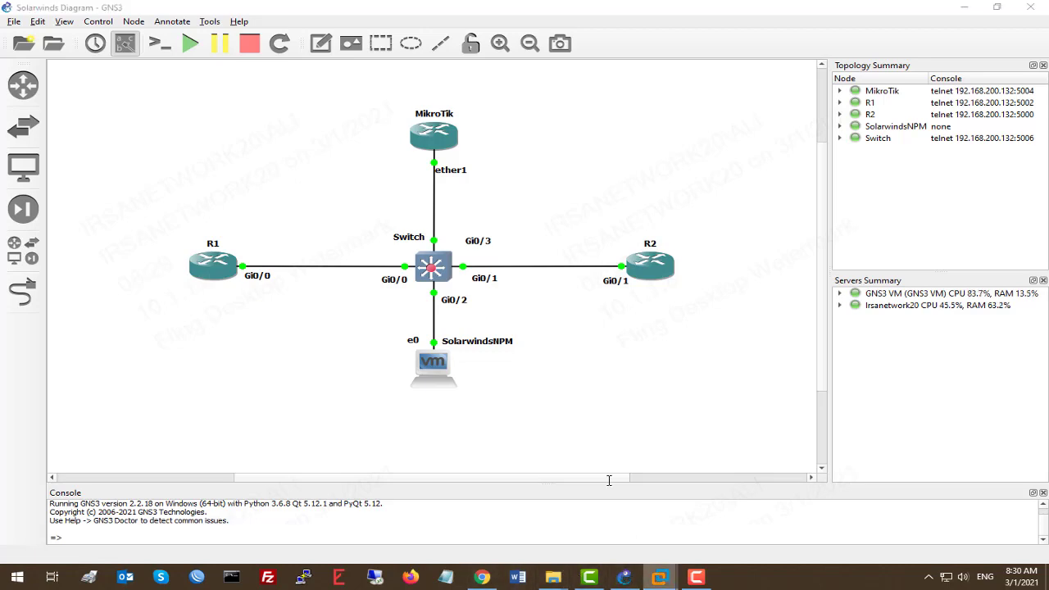
mouse_move(625, 578)
left_click(726, 491)
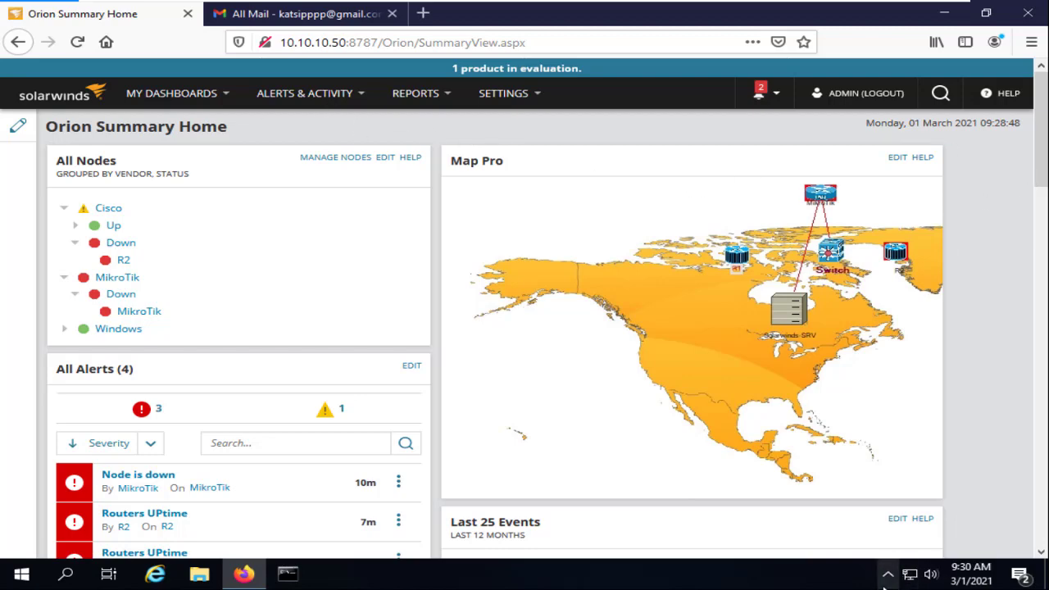
Open Manage Alerts from Alerts & Activity and scroll the 89-alert list down to Routers UPtime
left_click(282, 13)
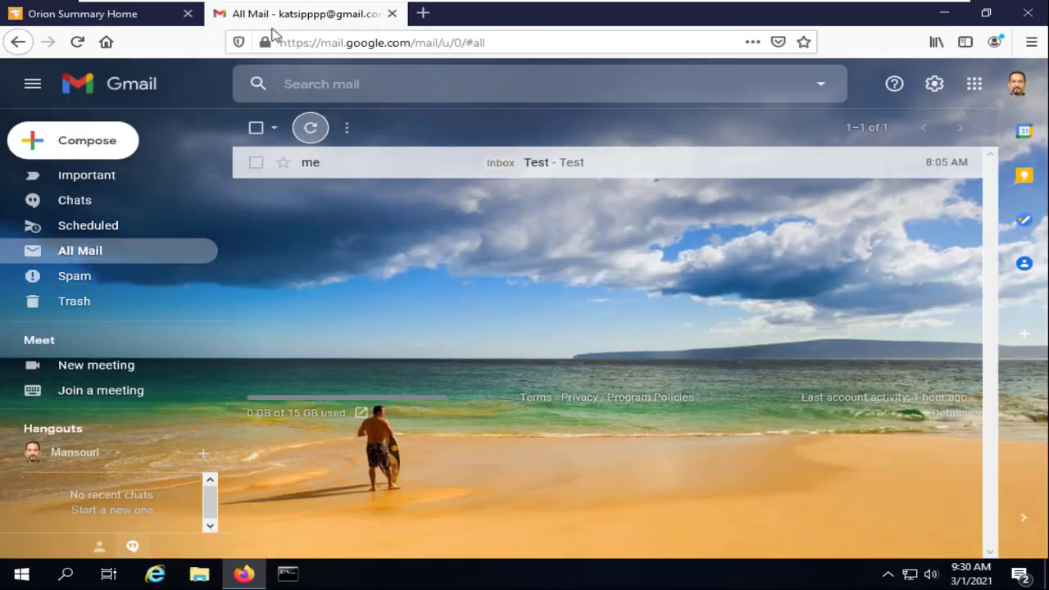
left_click(172, 17)
mouse_move(333, 116)
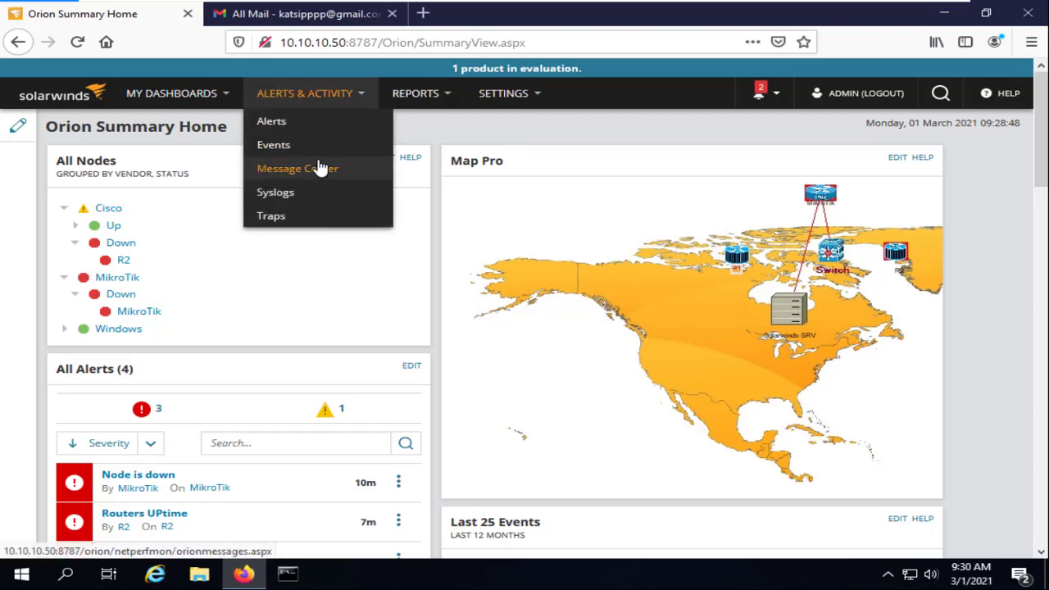
left_click(287, 122)
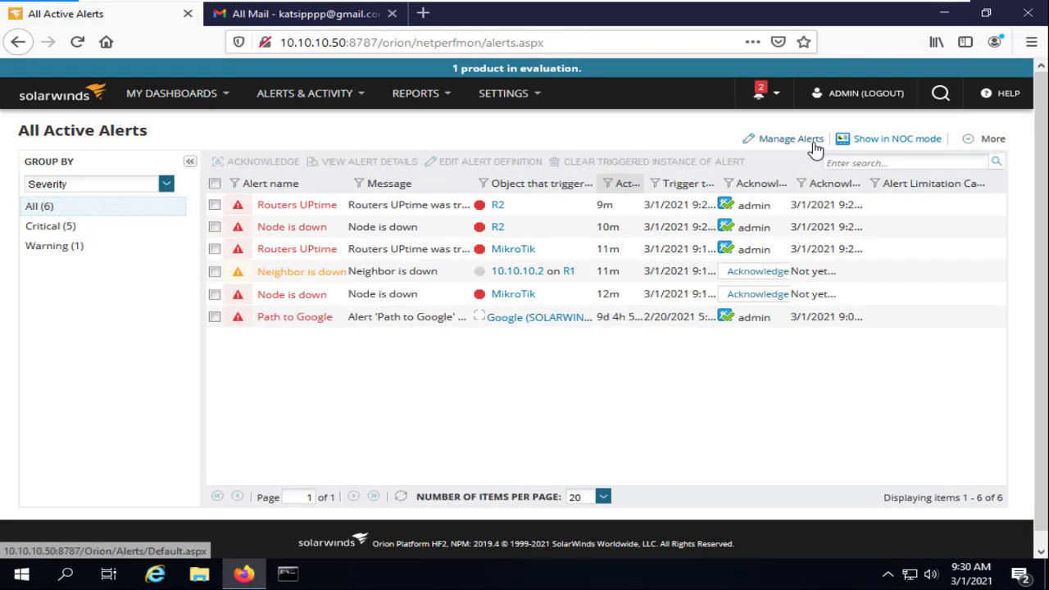
left_click(811, 141)
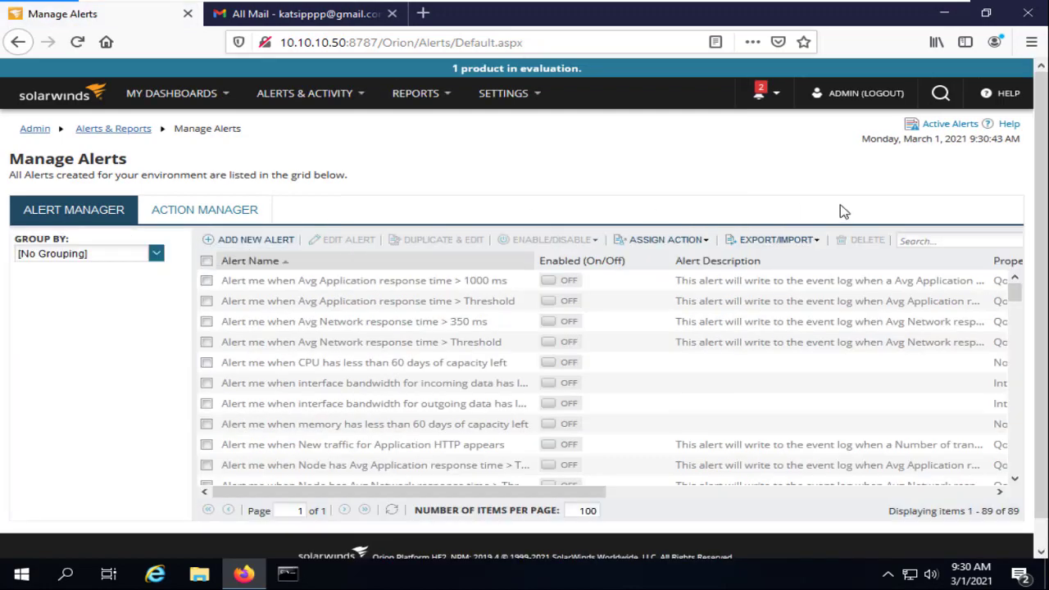
scroll(305, 312, "down", 3)
scroll(305, 311, "down", 15)
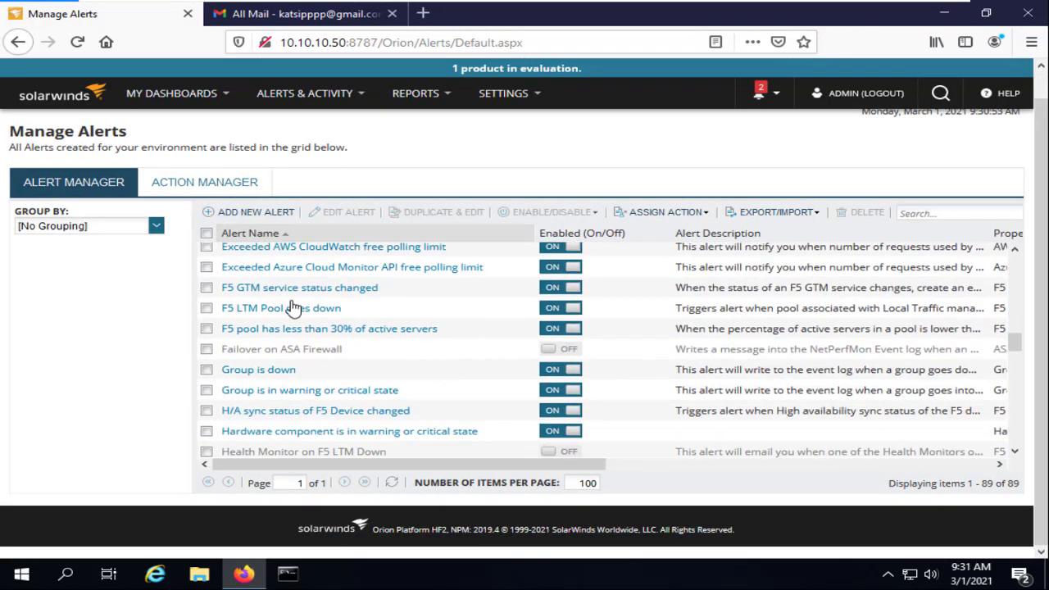
scroll(305, 355, "down", 6)
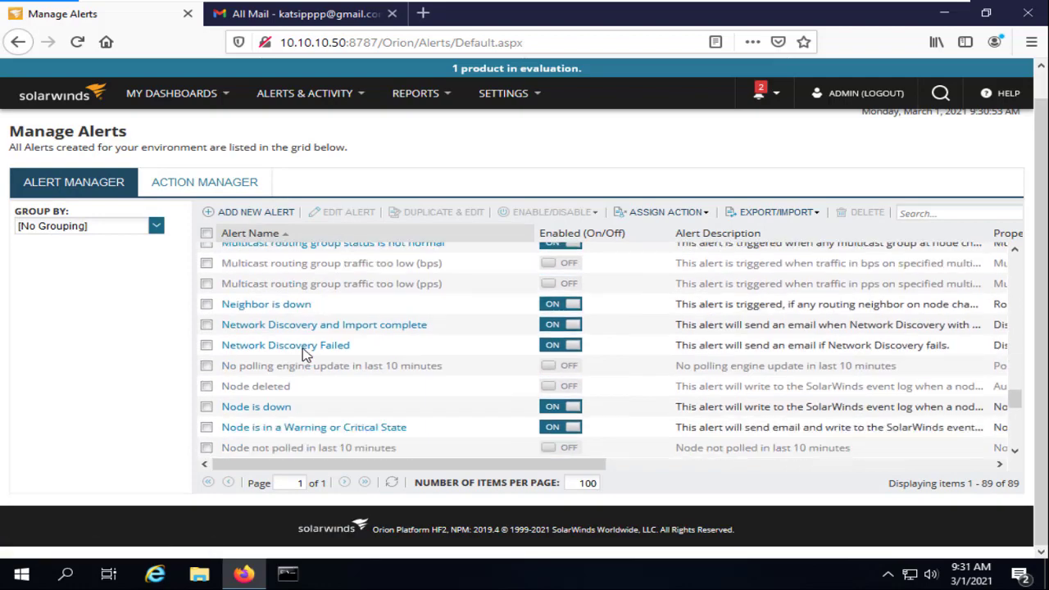
scroll(309, 365, "down", 4)
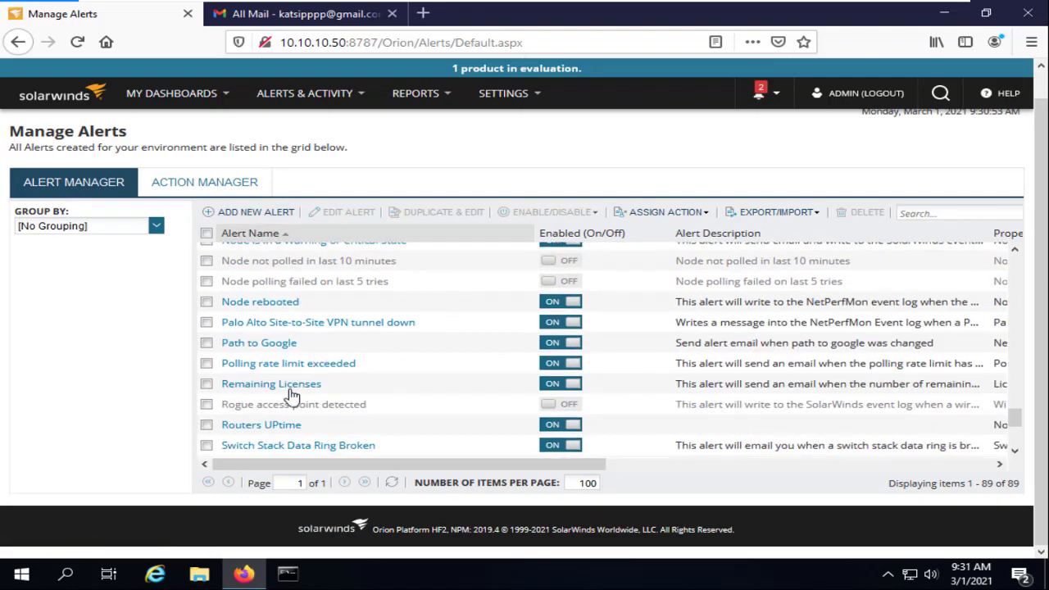
Edit Routers UPtime and add a Play a Sound reset action in its Reset Actions step
left_click(281, 428)
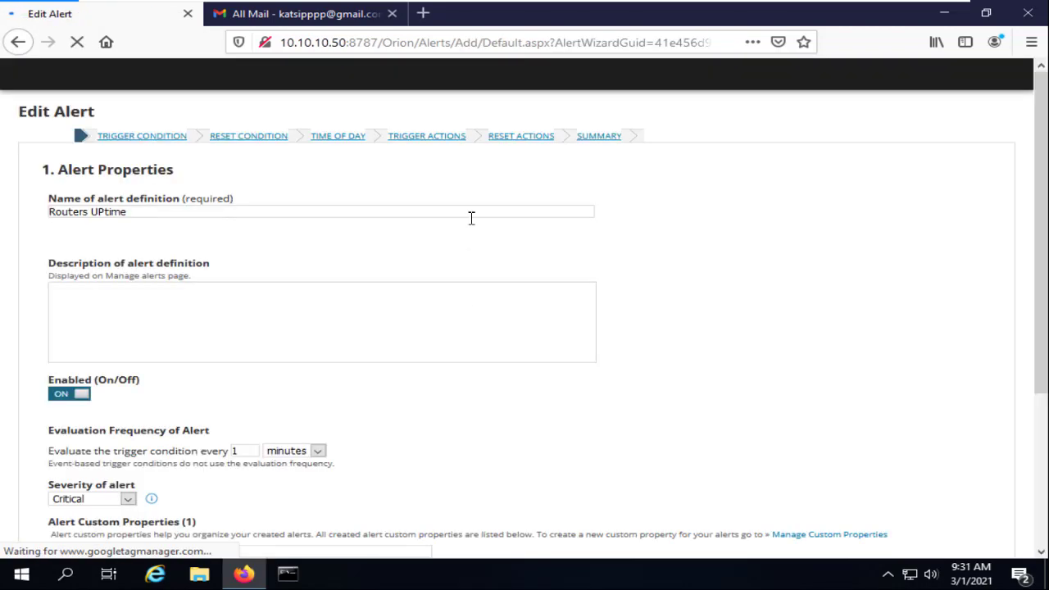
left_click(529, 156)
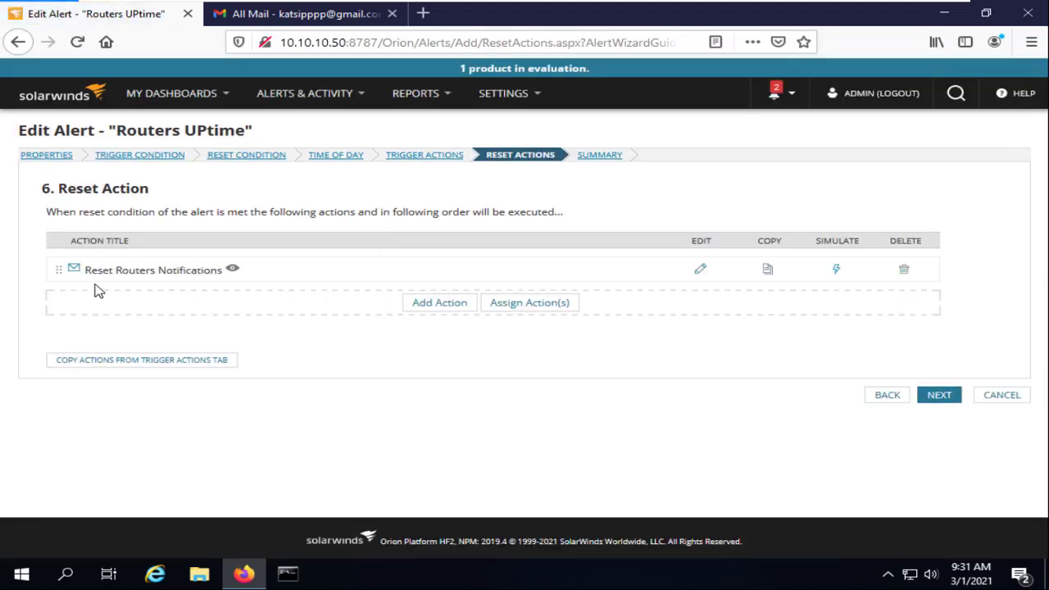
left_click(431, 309)
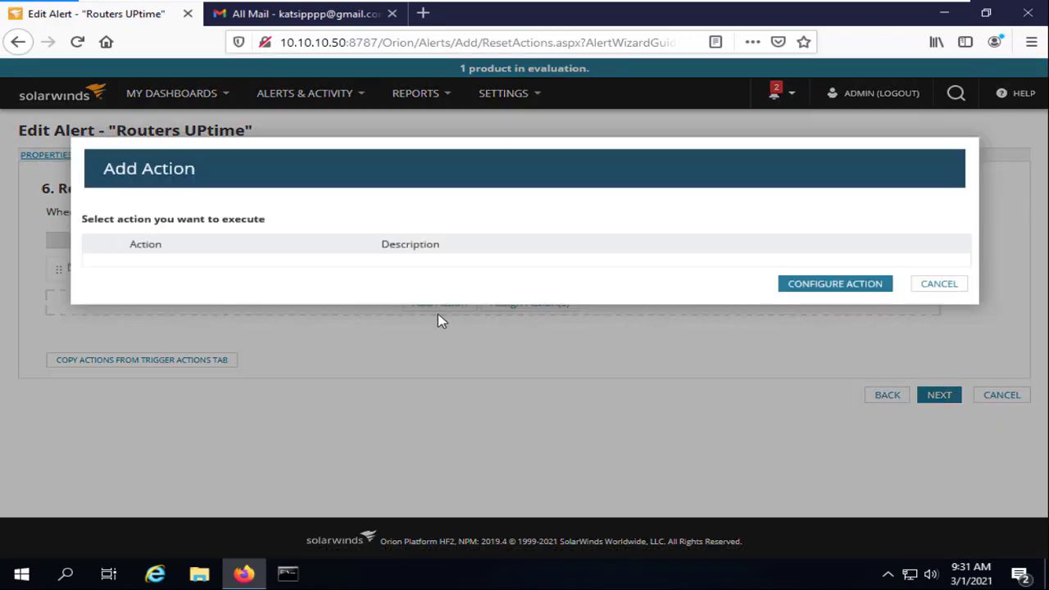
scroll(246, 393, "down", 5)
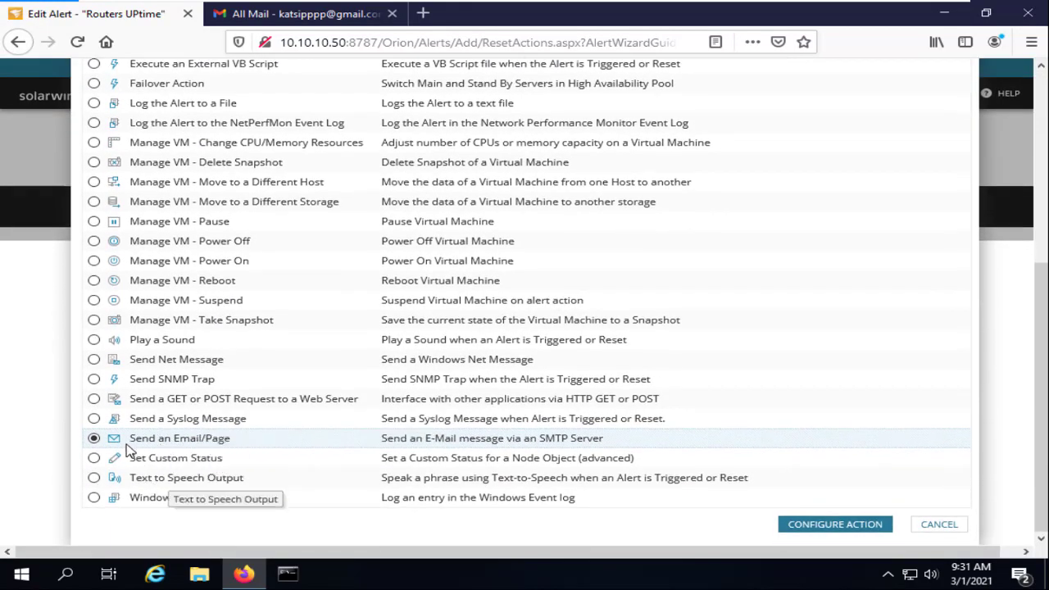
left_click(94, 339)
left_click(833, 525)
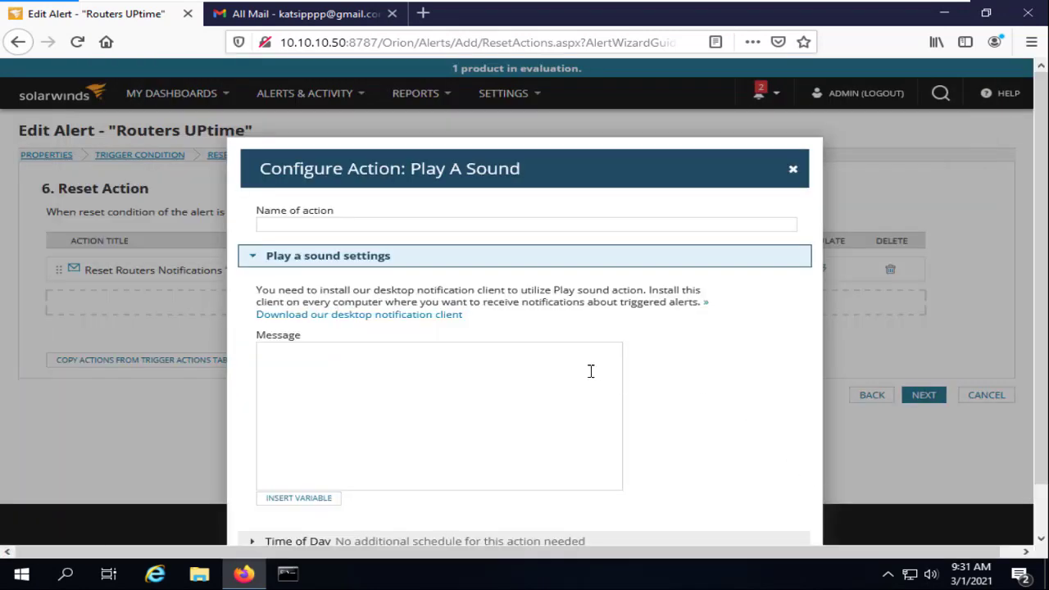
Name the sound action Reset Notification, paste that as its message, and add it
left_click(362, 226)
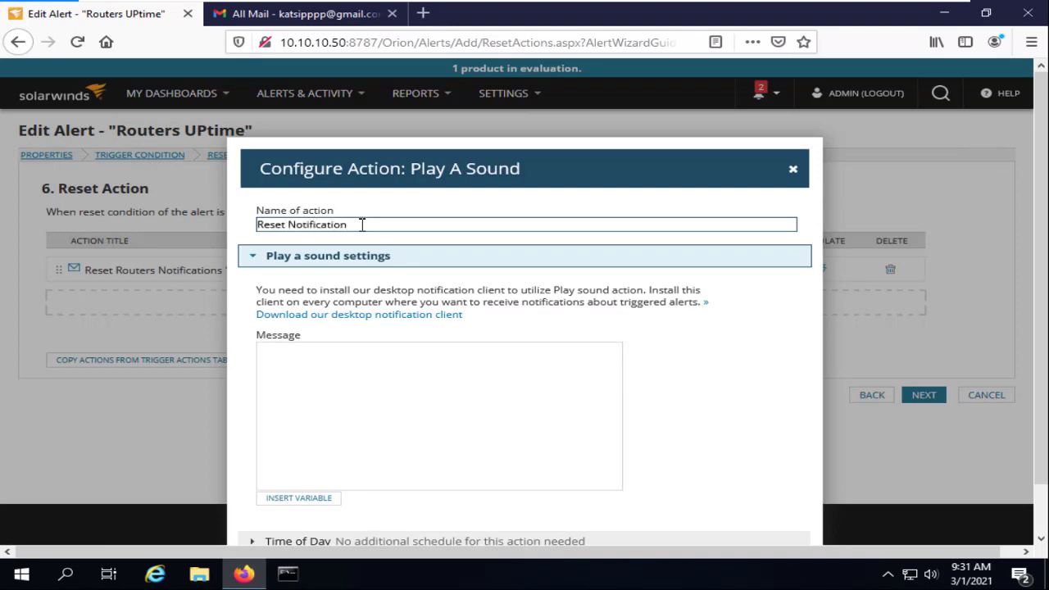
scroll(426, 280, "down", 1)
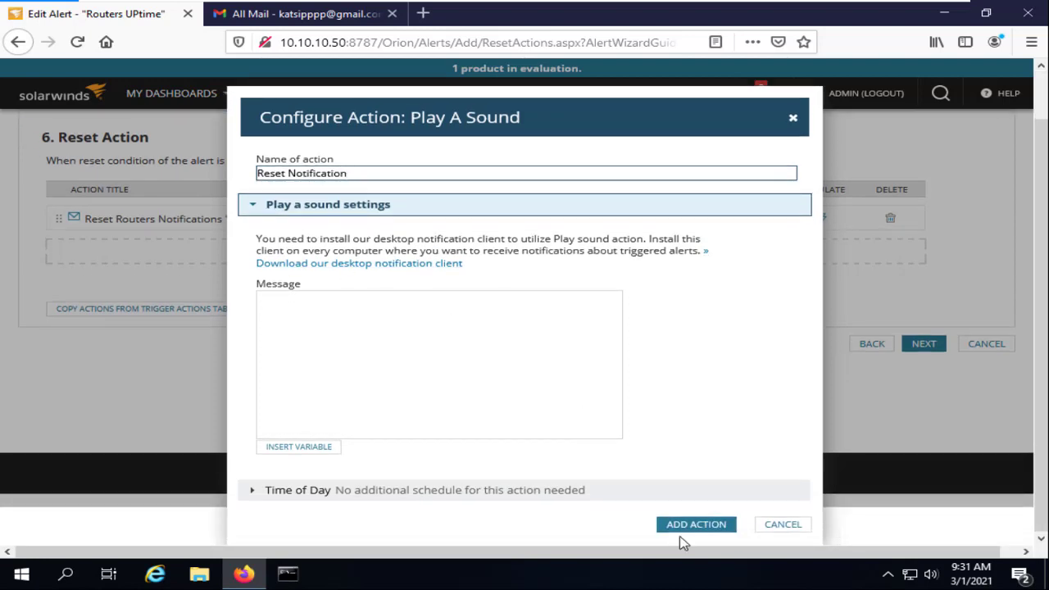
left_click(702, 529)
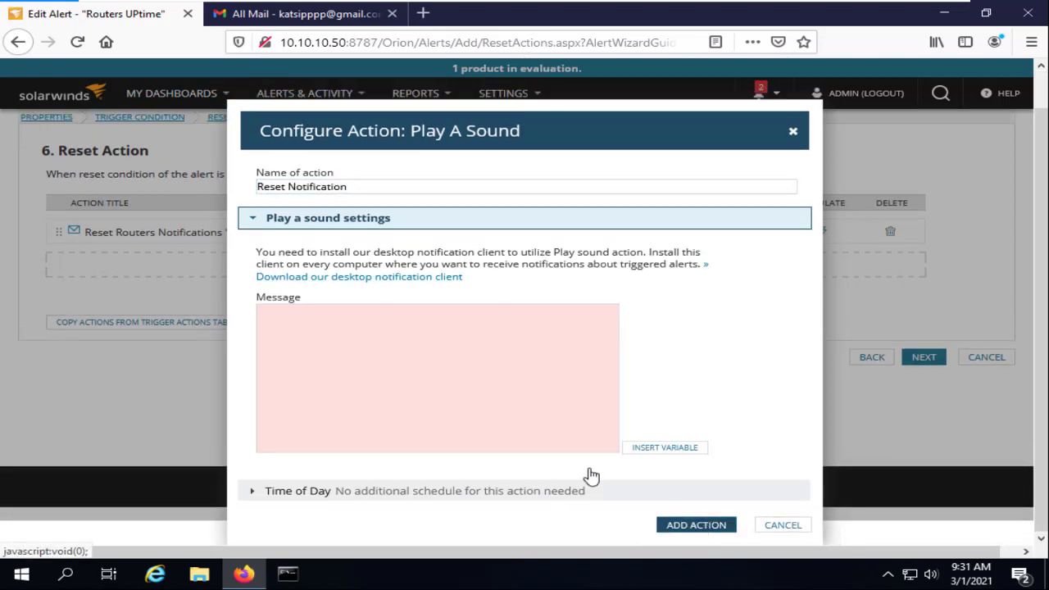
left_click_drag(390, 187, 193, 187)
key("ctrl+c")
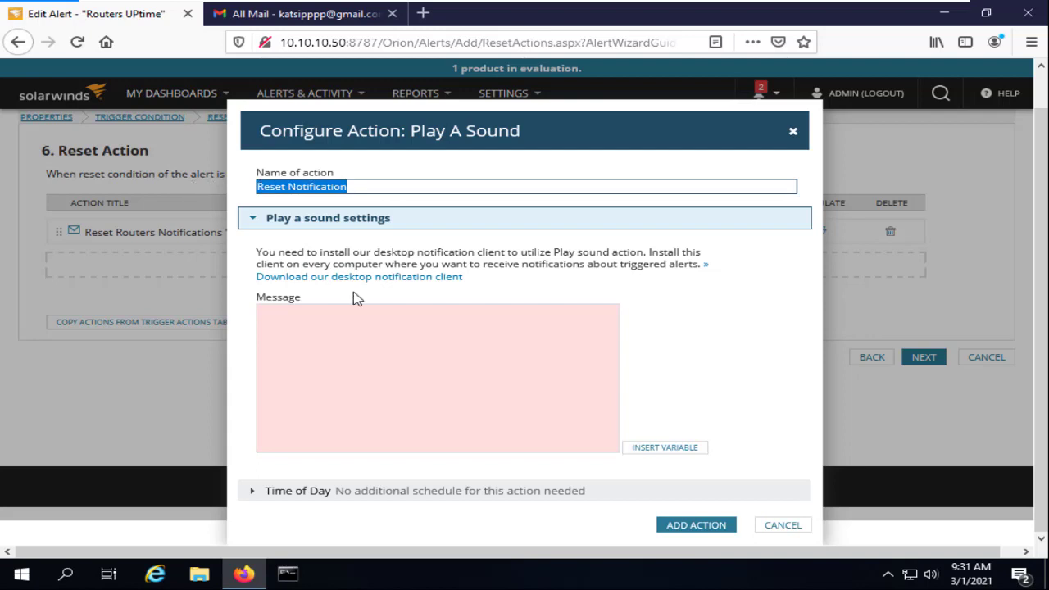
left_click(379, 352)
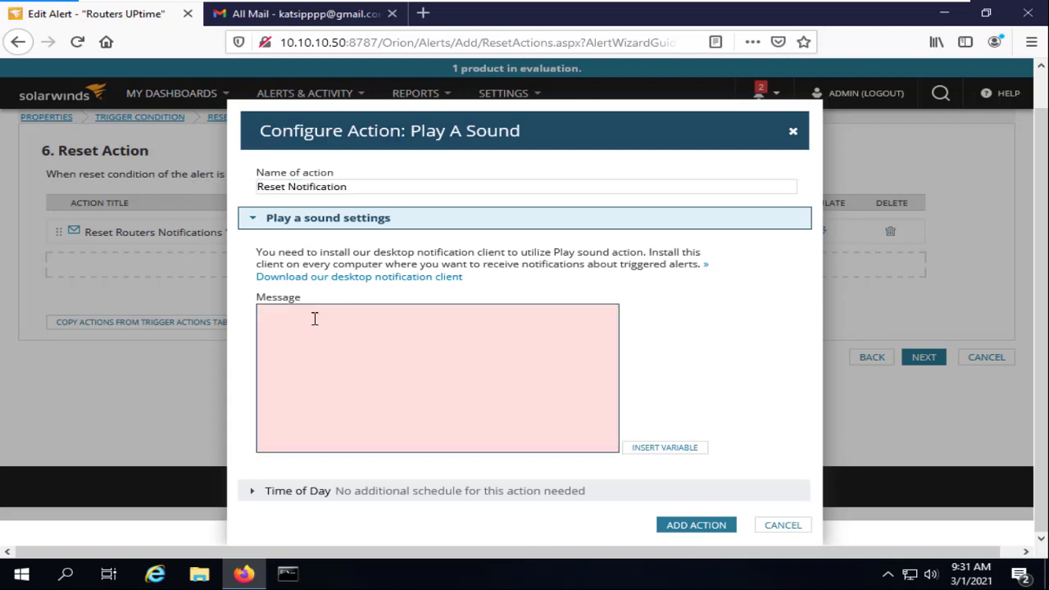
key("ctrl+v")
left_click(695, 527)
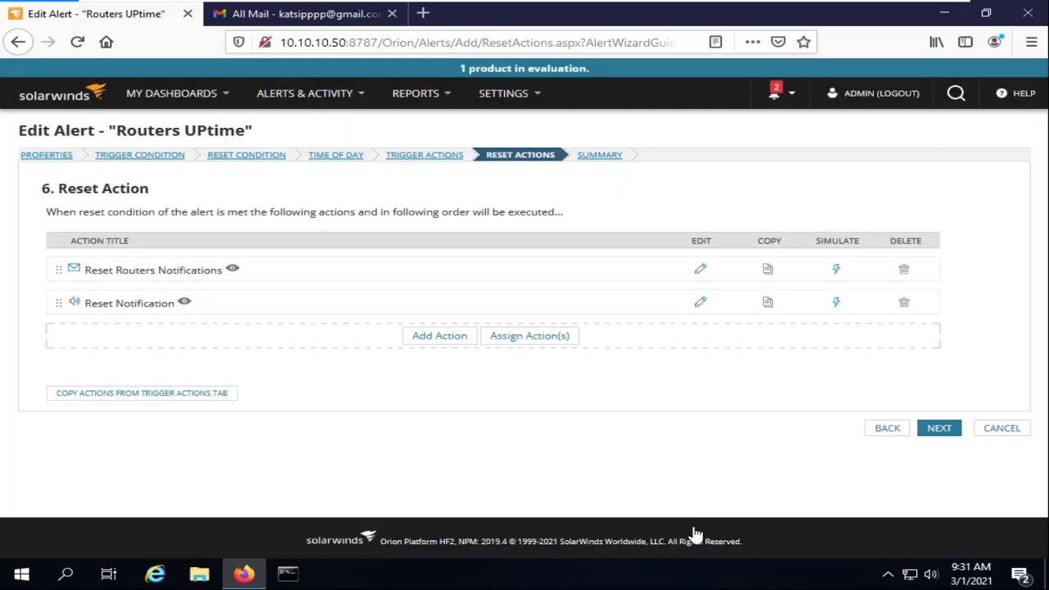
Go past the remaining setup step and submit the edited Routers UPtime alert
left_click(939, 430)
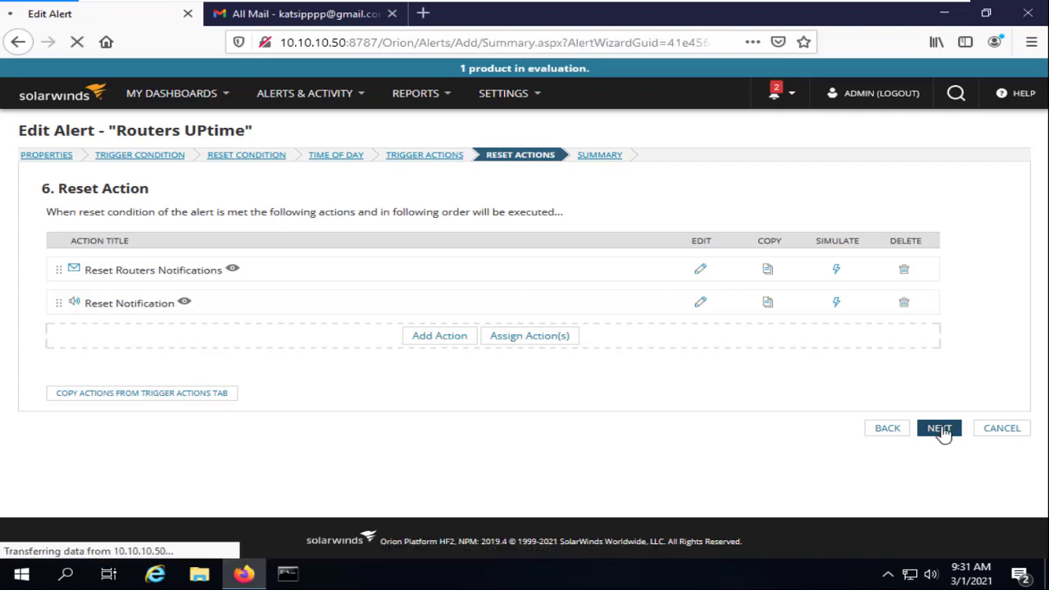
scroll(931, 443, "down", 10)
scroll(932, 474, "down", 1)
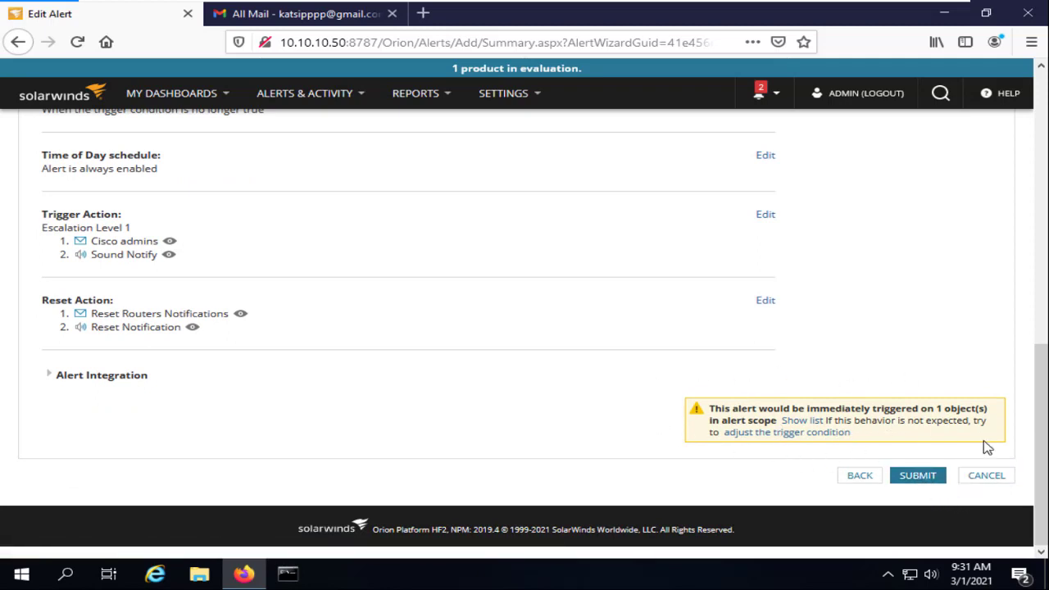
left_click(919, 478)
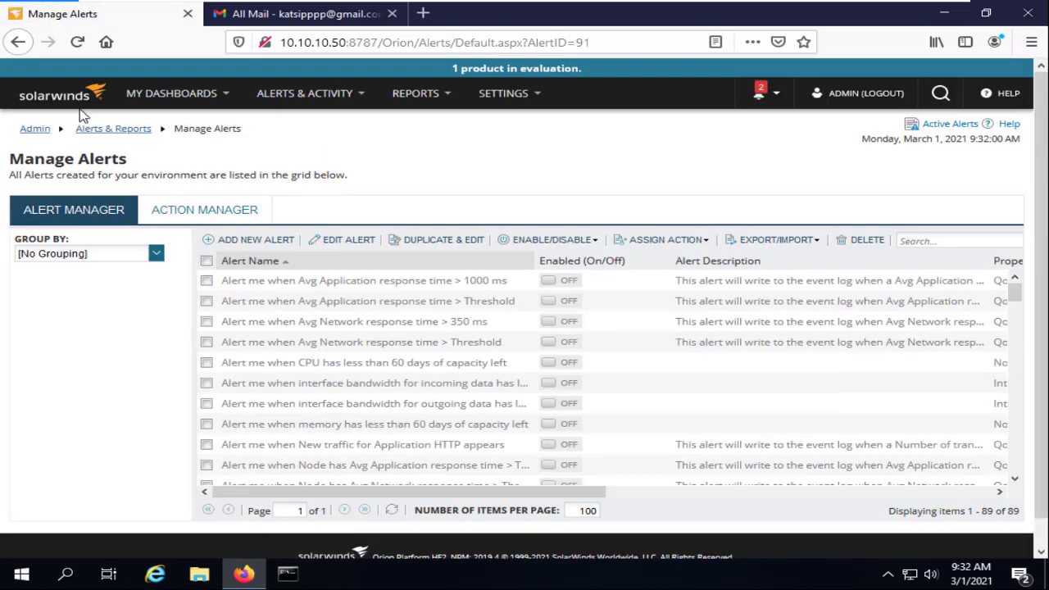
Open the Orion Summary dashboard from My Dashboards, then switch to the Gmail tab
left_click(152, 98)
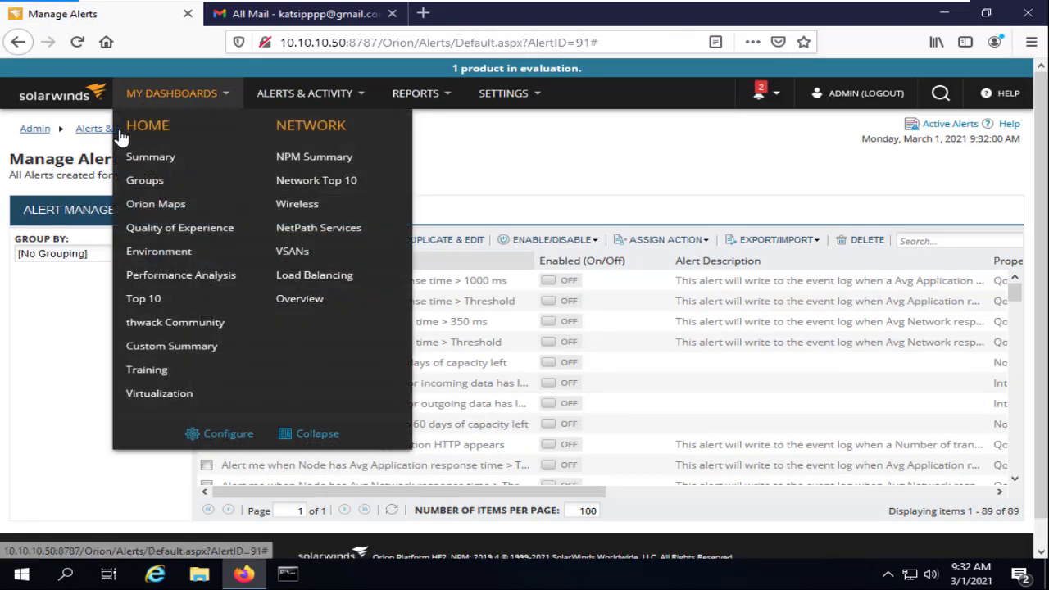
left_click(147, 157)
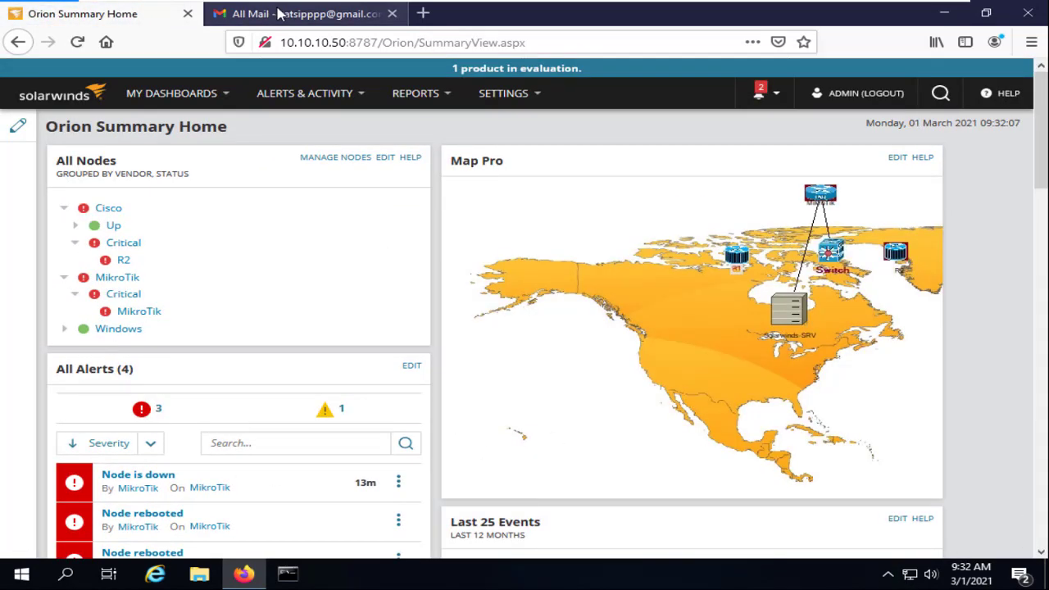
left_click(278, 14)
Refresh Gmail and read the Error on R2 Reset email reporting R2 critical, then return to Orion
left_click(310, 131)
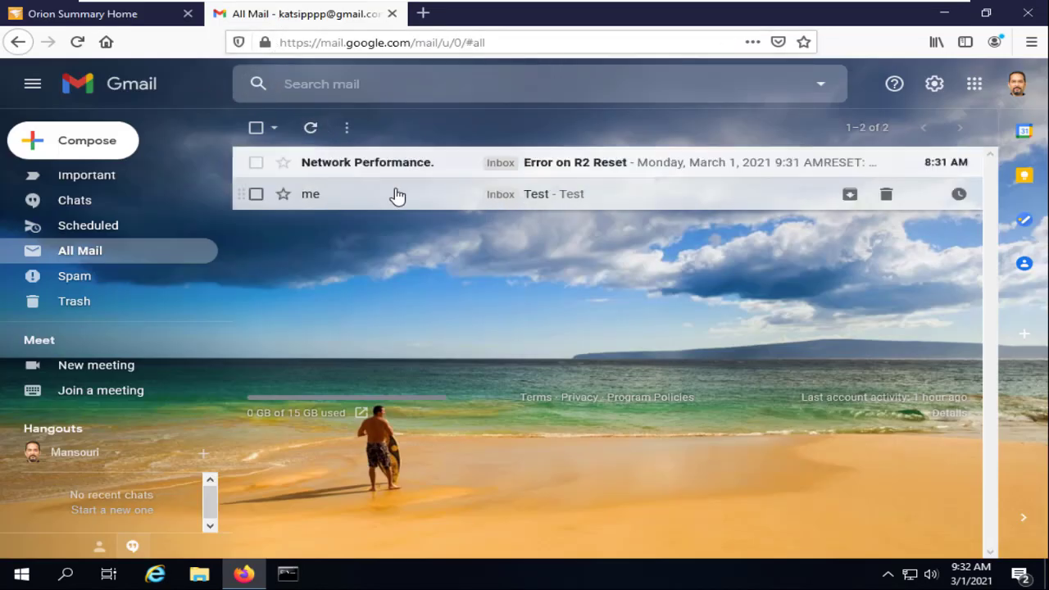
left_click(429, 169)
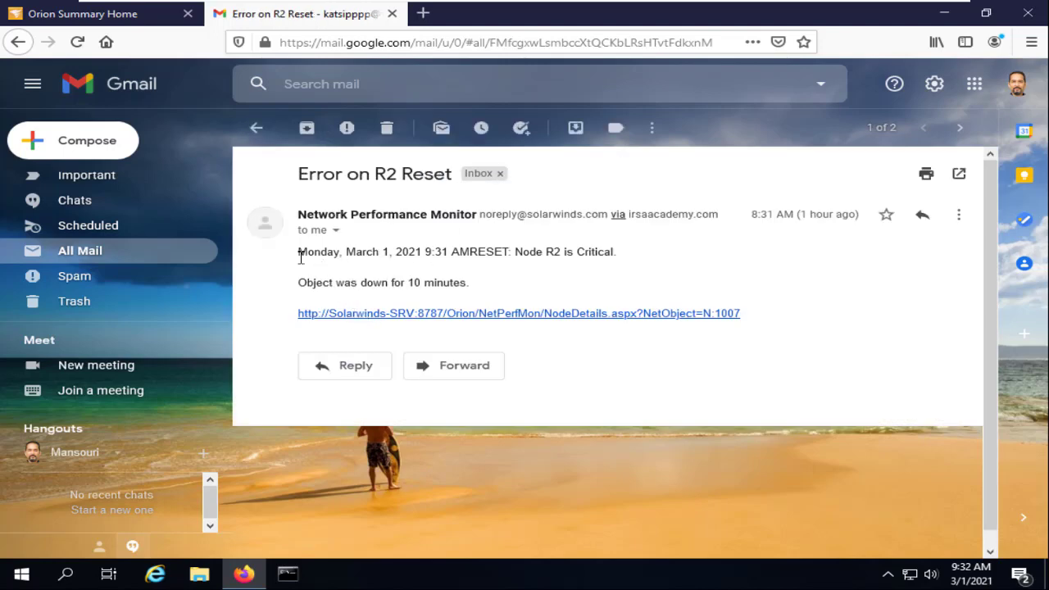
left_click_drag(300, 257, 623, 258)
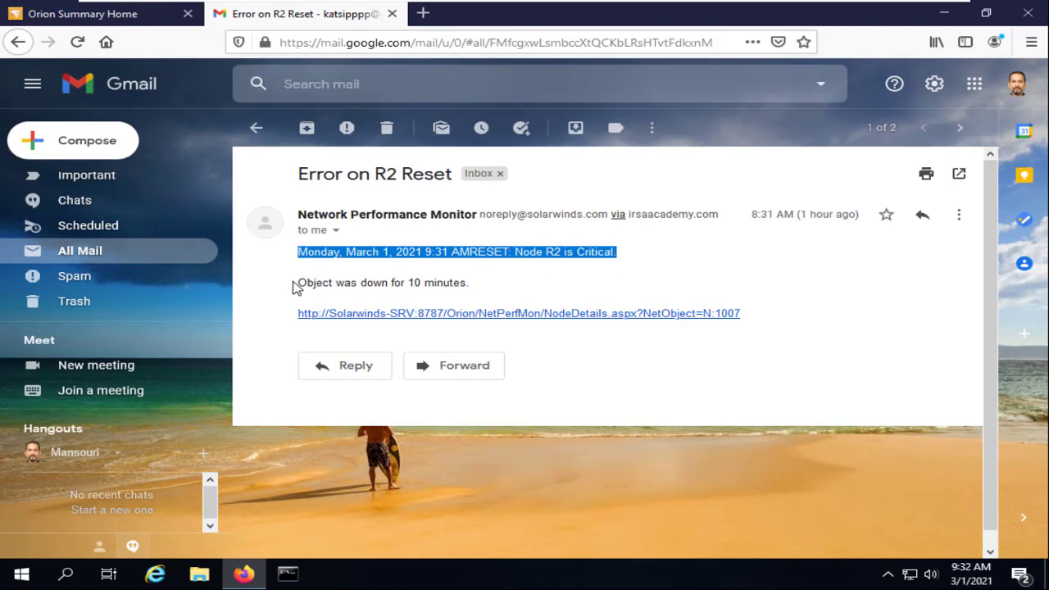
left_click_drag(294, 287, 472, 283)
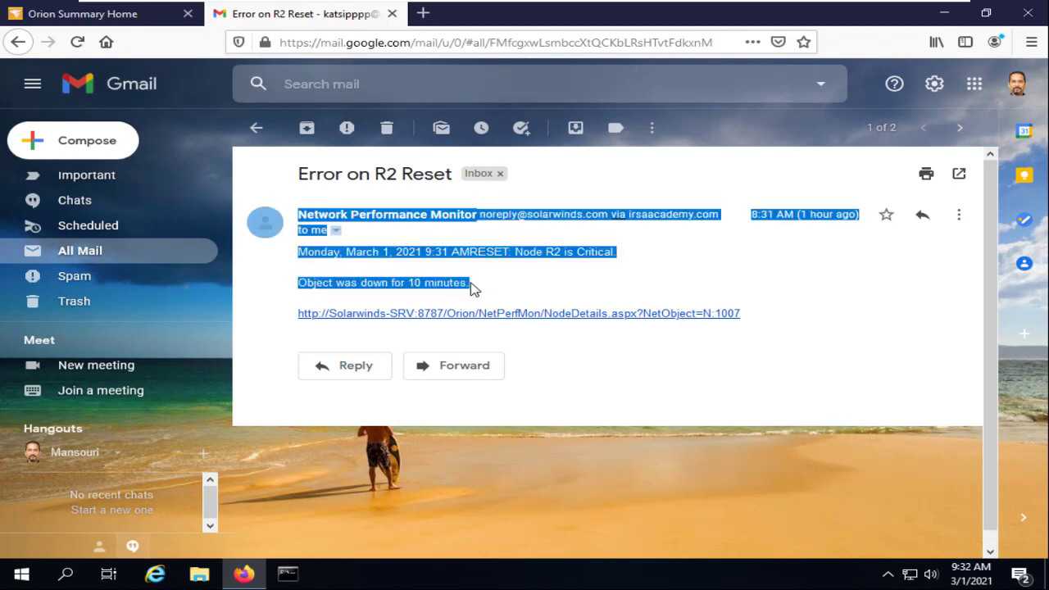
left_click(472, 287)
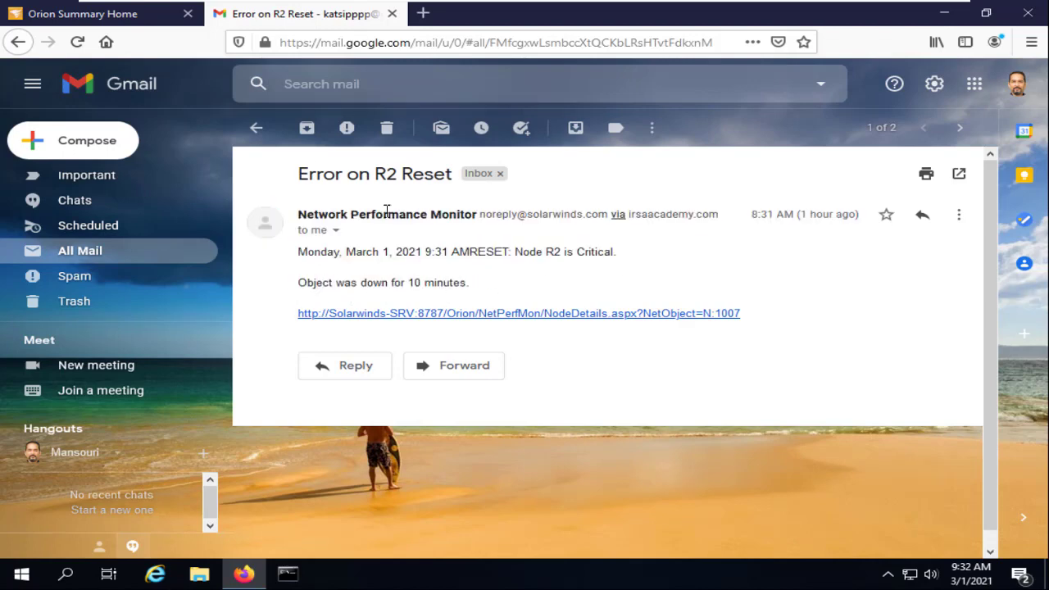
left_click(23, 43)
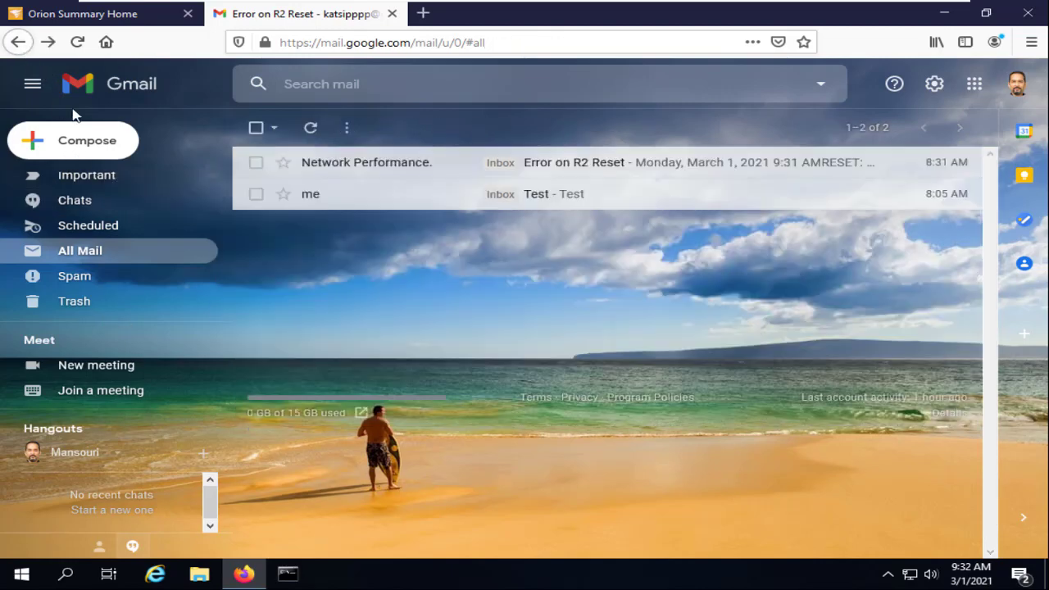
left_click(312, 131)
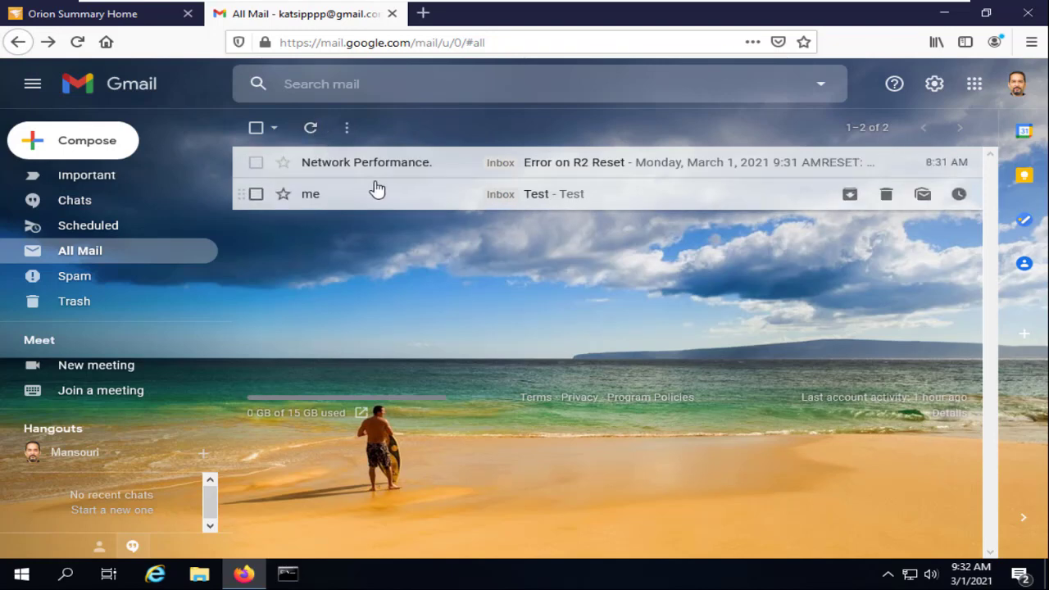
left_click(151, 22)
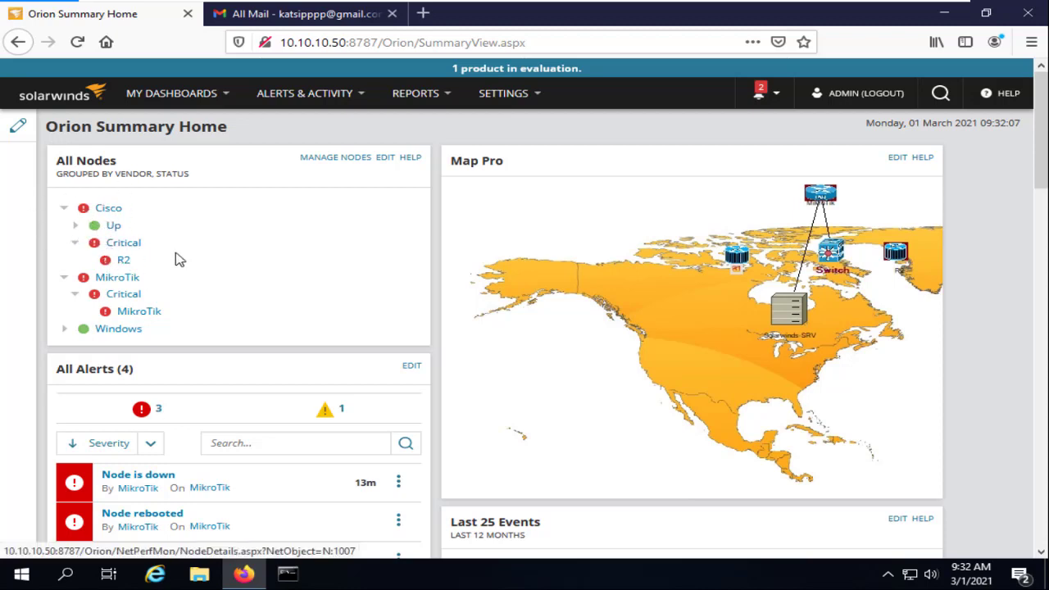
Refresh the Gmail inbox several times for new mail, then go back to the Orion summary
left_click(283, 14)
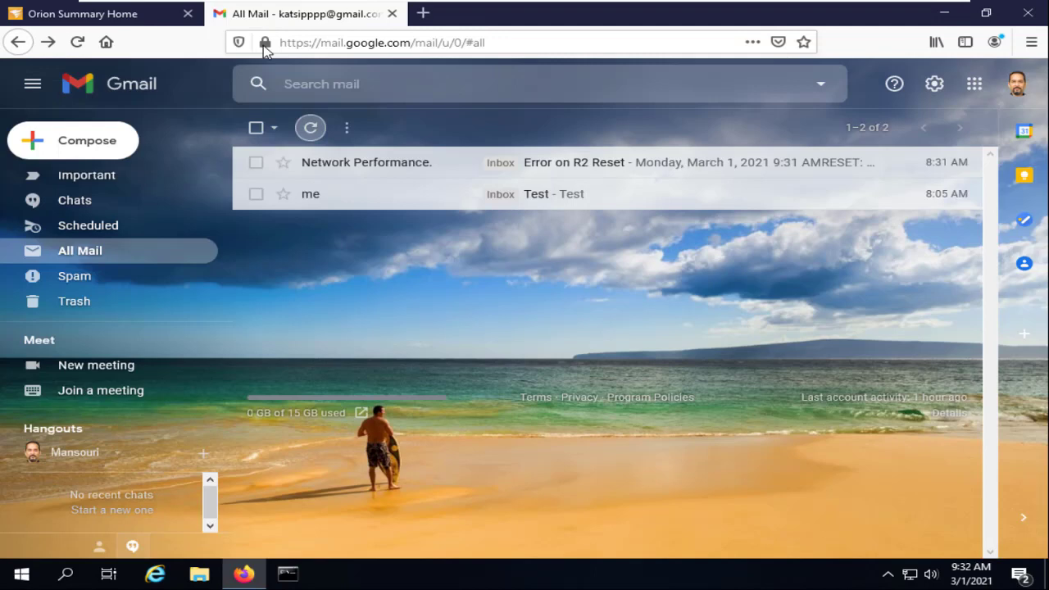
left_click(309, 134)
left_click(310, 135)
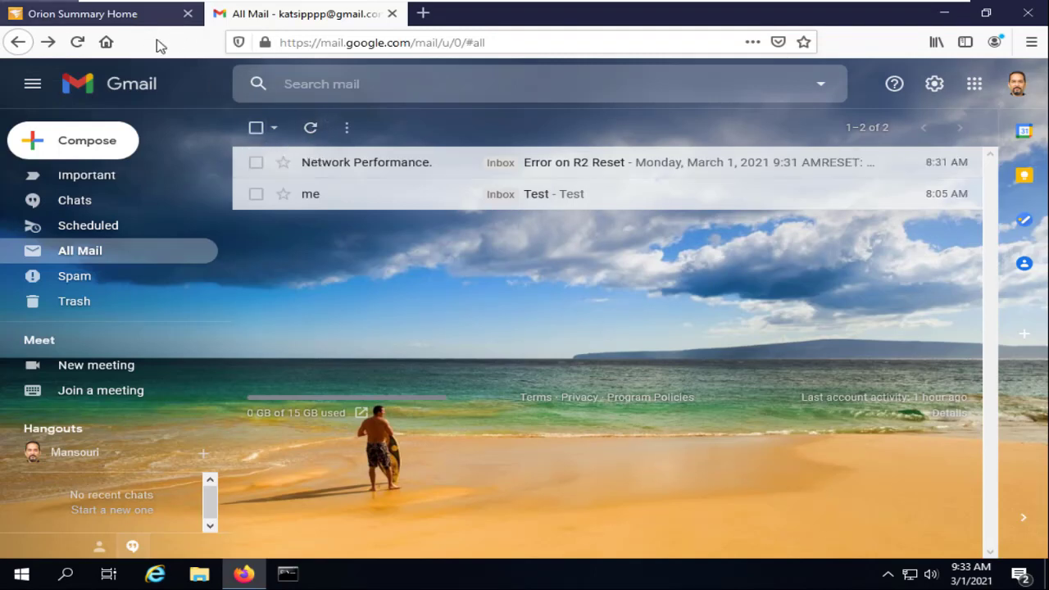
left_click(311, 133)
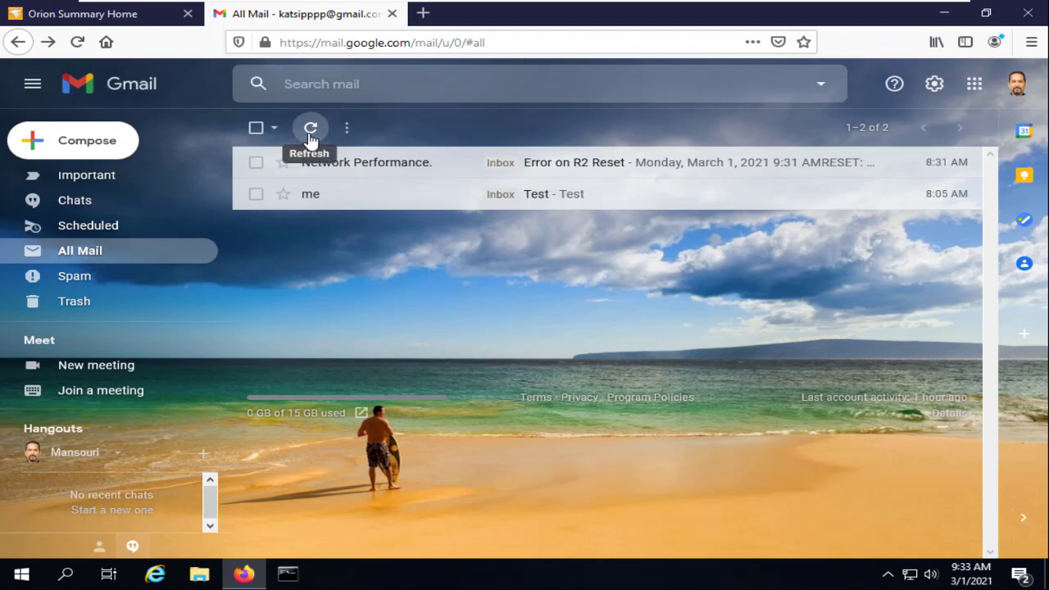
left_click(150, 20)
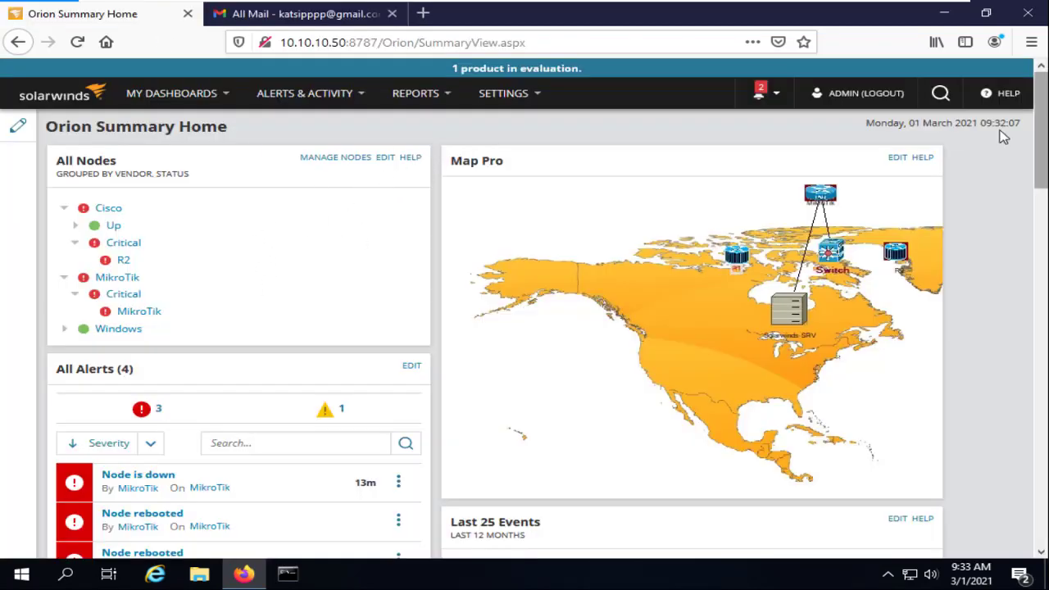
Reload the Orion summary three times until R2 and MikroTik show Down, then open Alerts & Activity
left_click(77, 42)
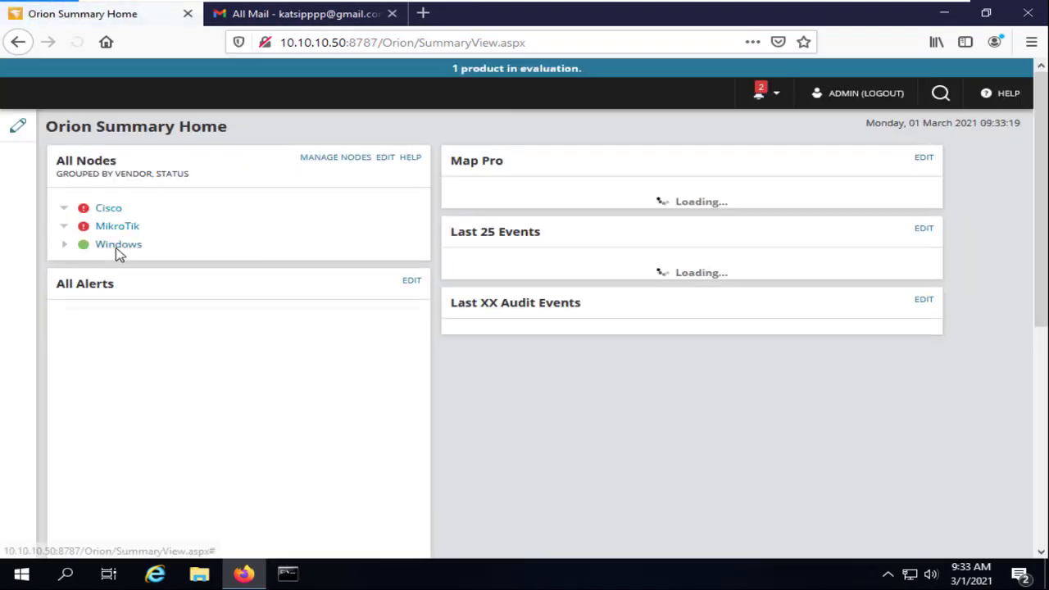
mouse_move(131, 316)
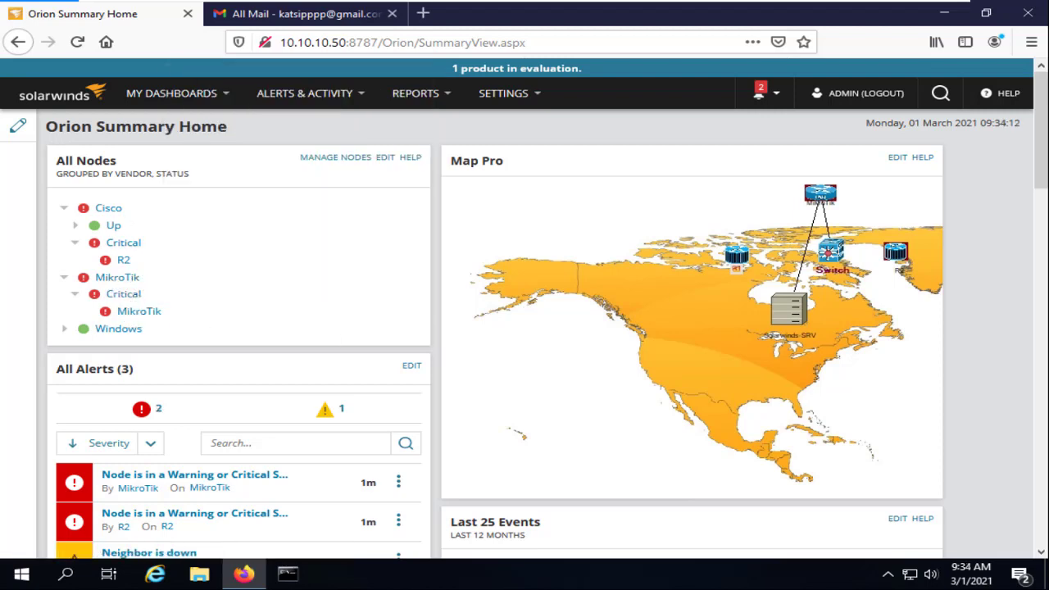
left_click(77, 41)
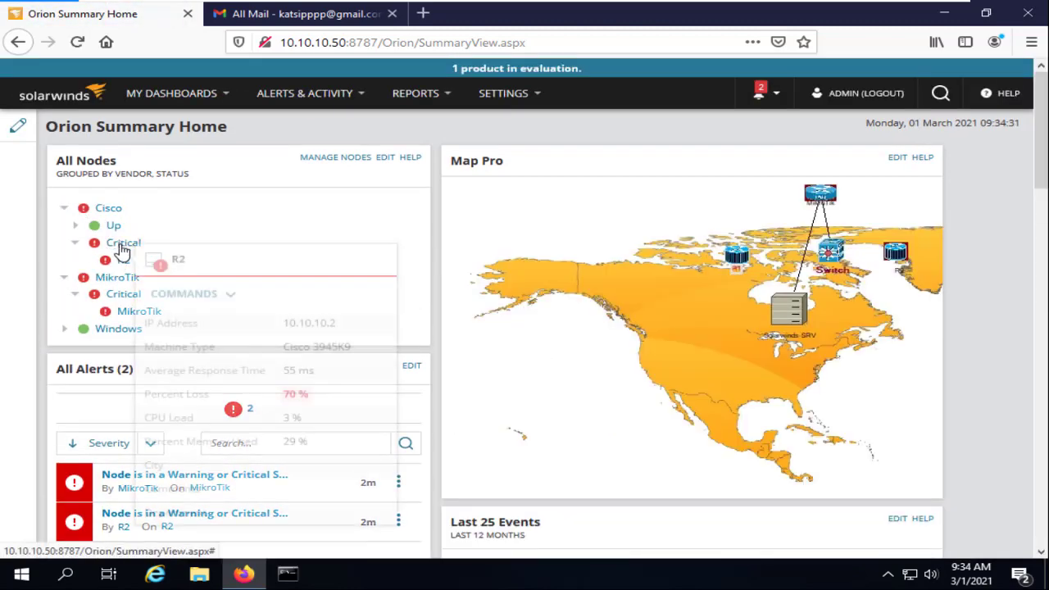
left_click(77, 42)
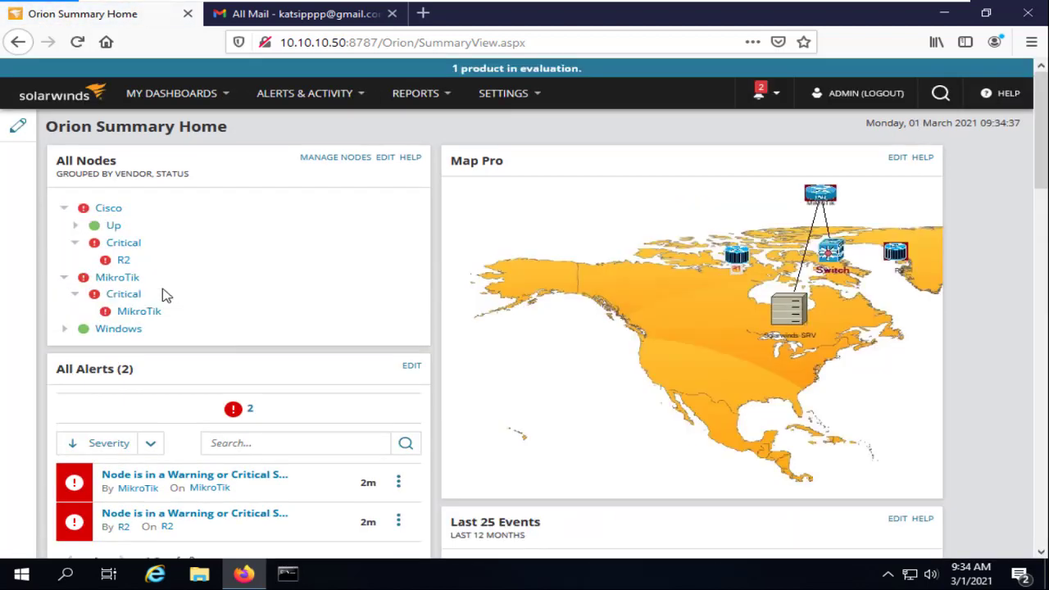
left_click(328, 99)
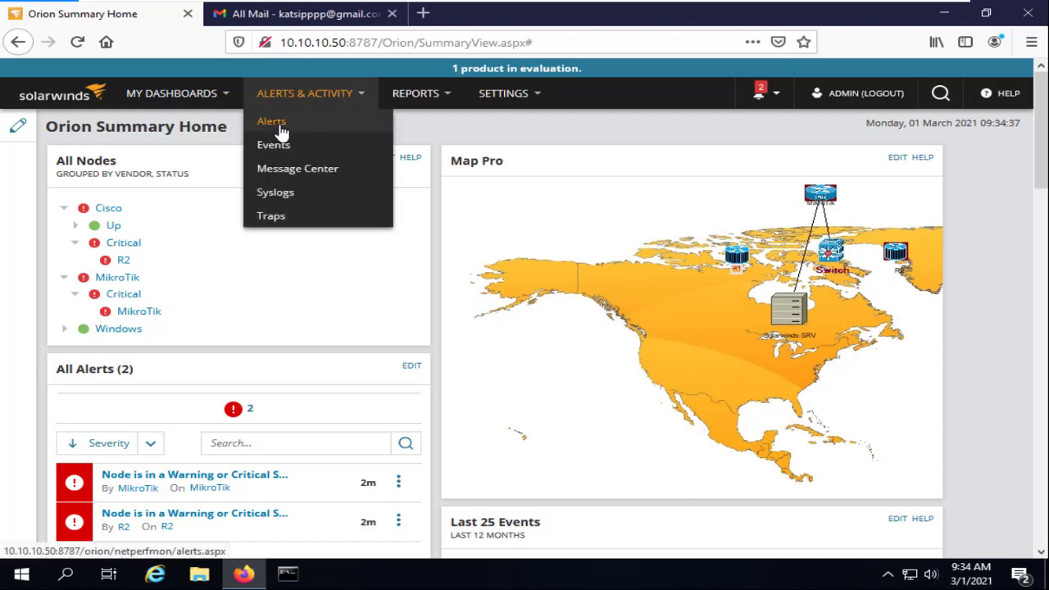
mouse_move(328, 93)
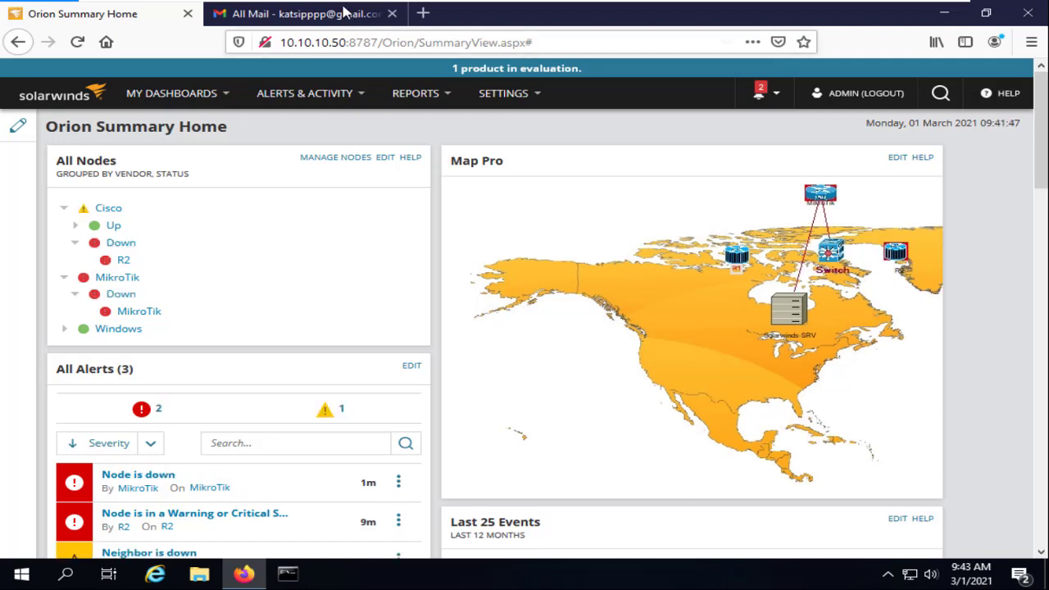
Refresh the Gmail inbox, then return to Orion to find the R2 Routers UPtime Sound Notify popup
left_click(304, 14)
left_click(310, 129)
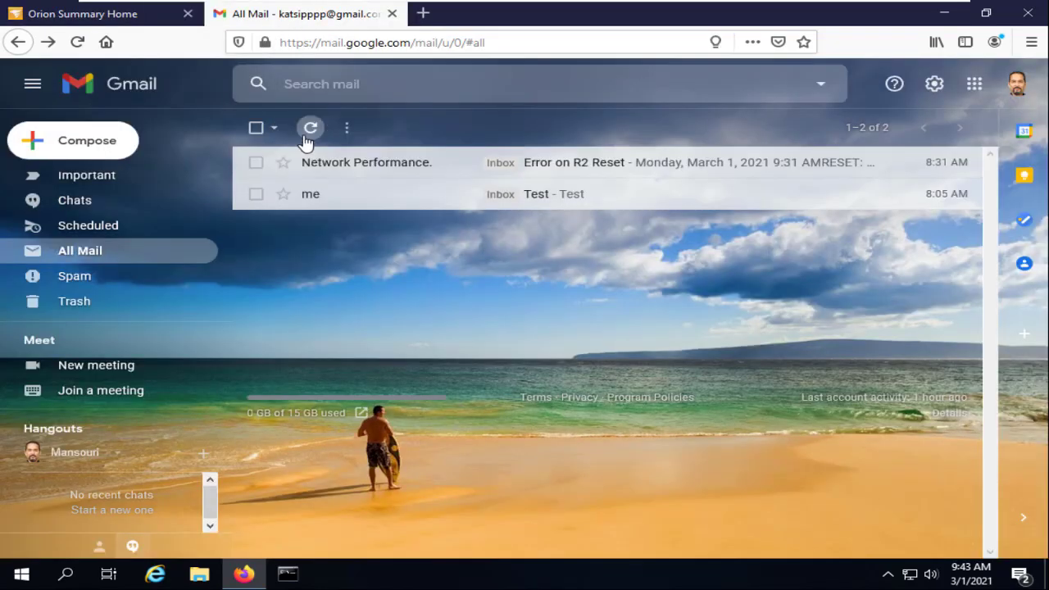
left_click(158, 16)
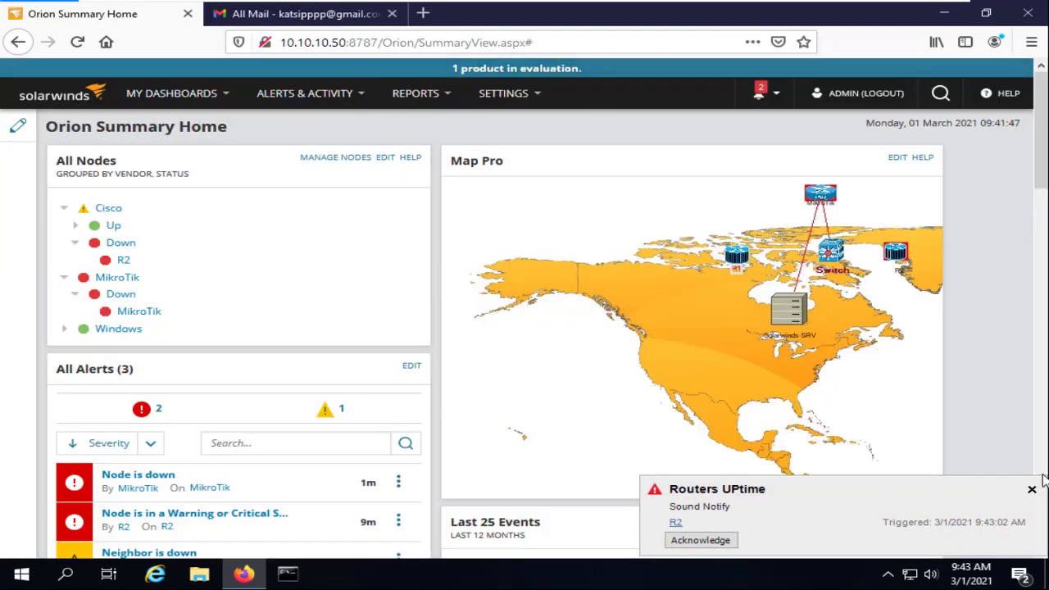